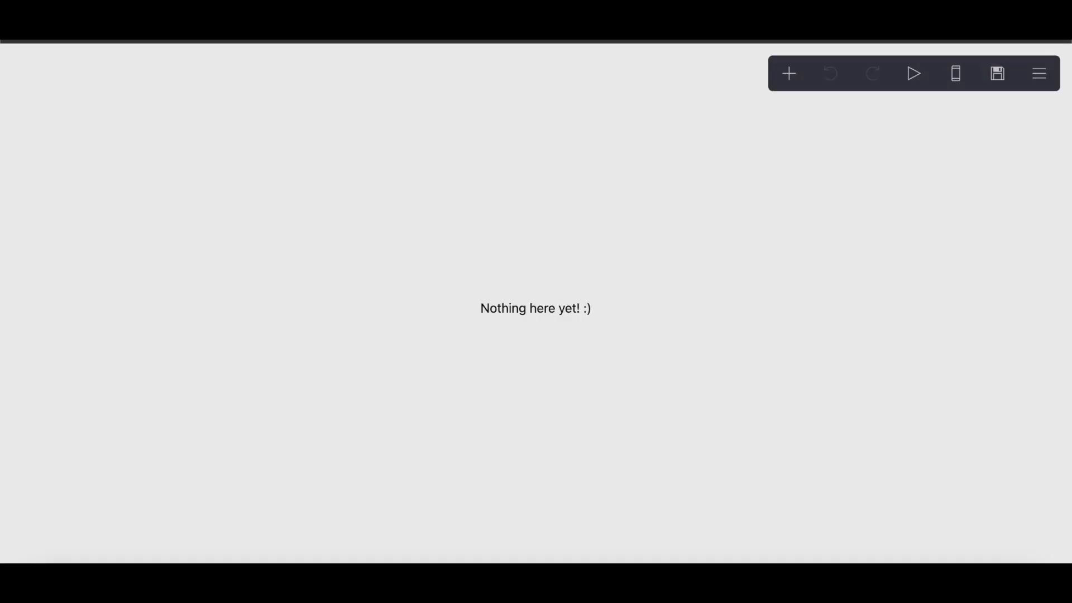
- Delete the placeholder text element and set the site background color to #FFFFFF
click(504, 313)
click(68, 531)
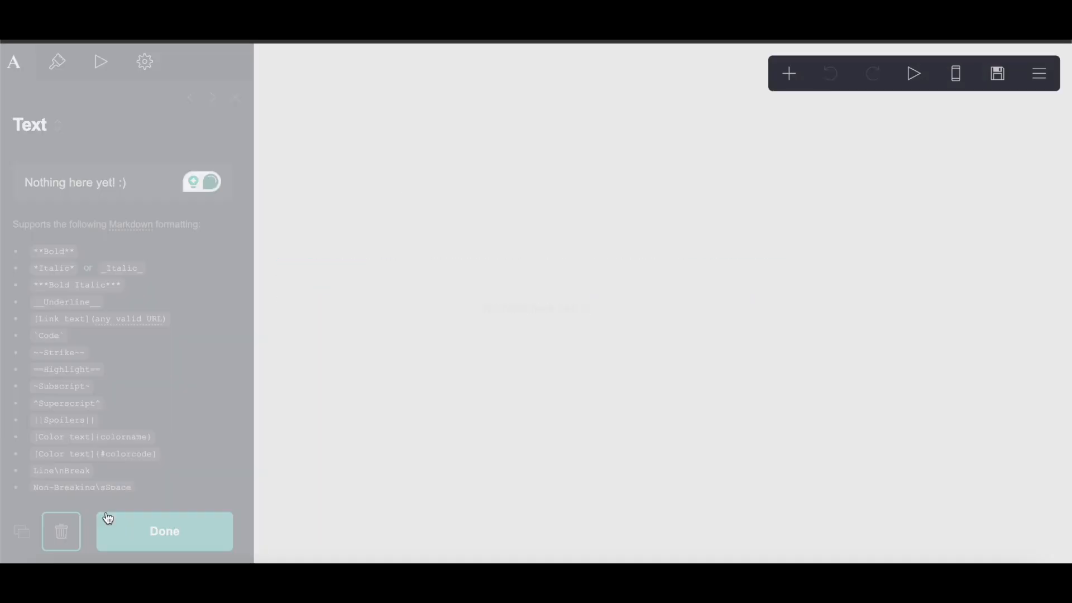
click(1039, 73)
click(933, 258)
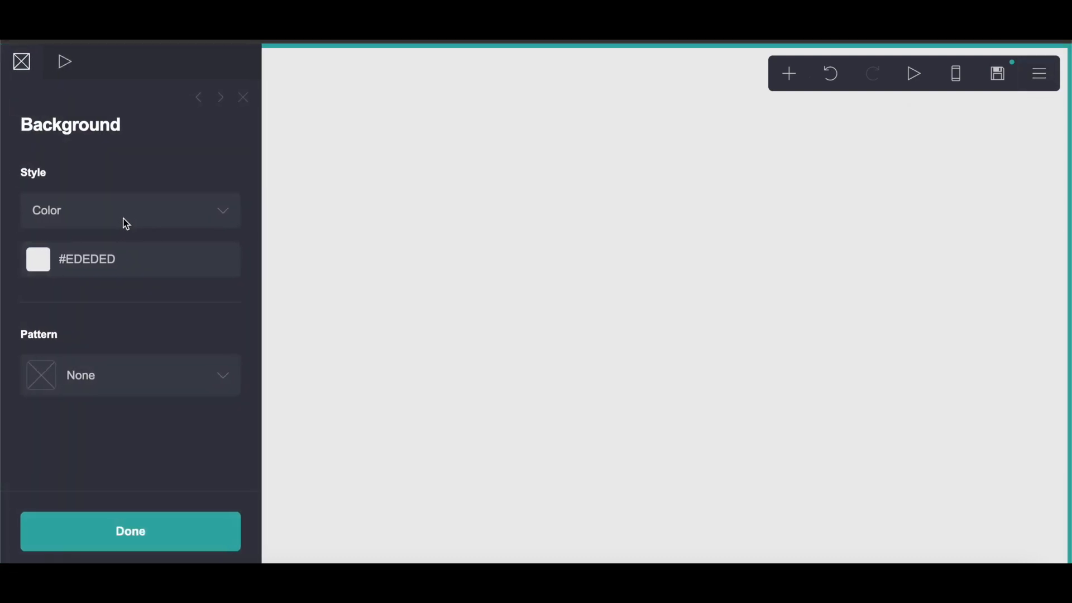
click(139, 261)
drag(97, 307, 55, 285)
click(105, 193)
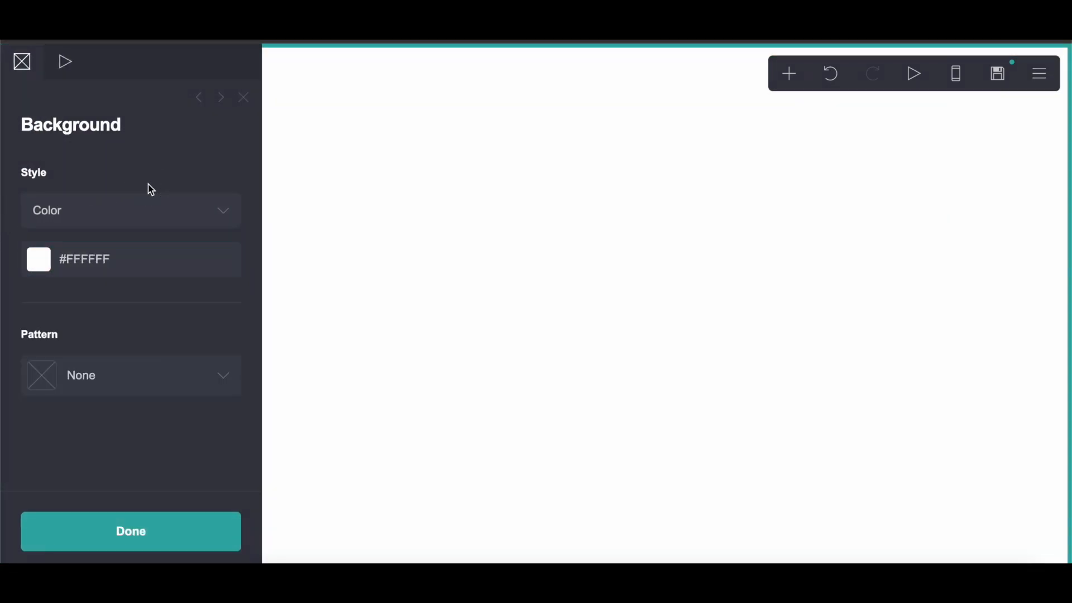
- Apply the static Pixels pattern to the site background
click(103, 378)
scroll(104, 386, down, 5)
scroll(103, 385, down, 15)
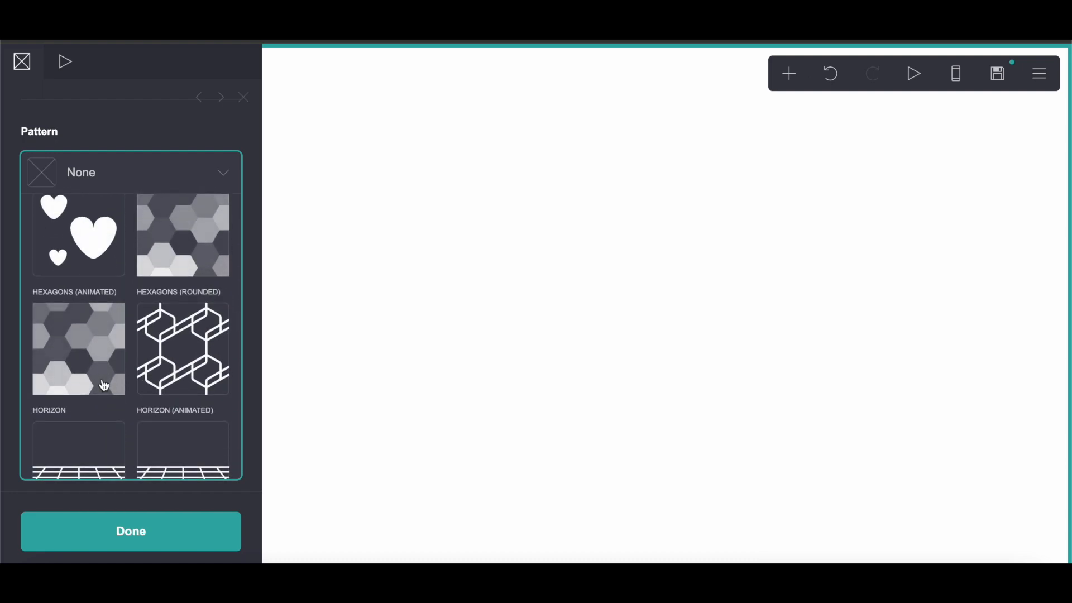
scroll(104, 386, down, 15)
scroll(104, 385, down, 5)
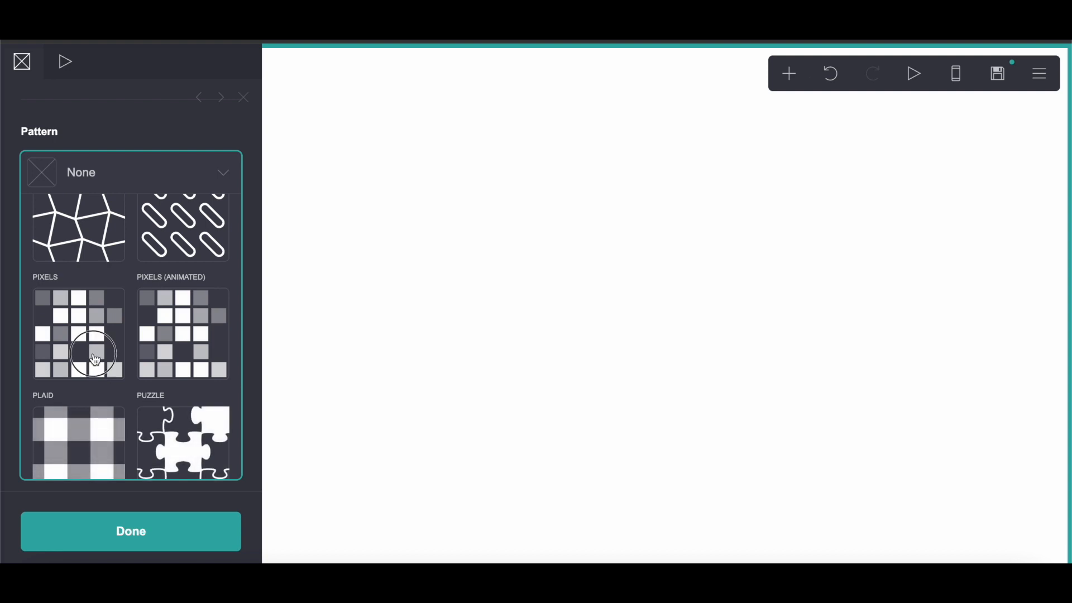
click(94, 360)
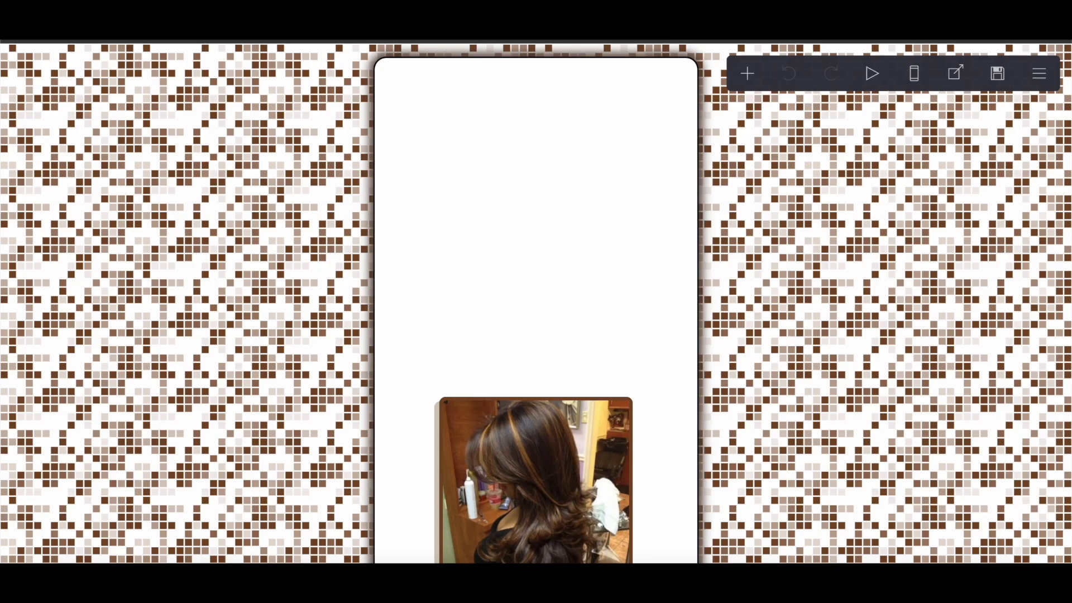
- Switch to the finished reference site and copy its background pattern's color code, #774928
scroll(407, 241, down, 20)
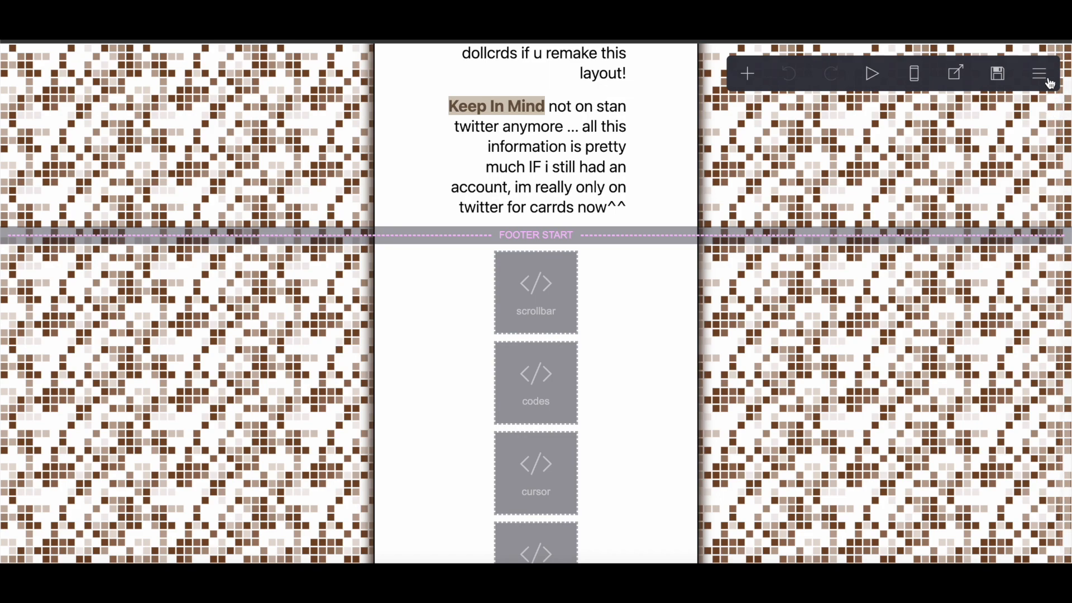
click(1051, 87)
click(955, 278)
click(1043, 81)
click(969, 253)
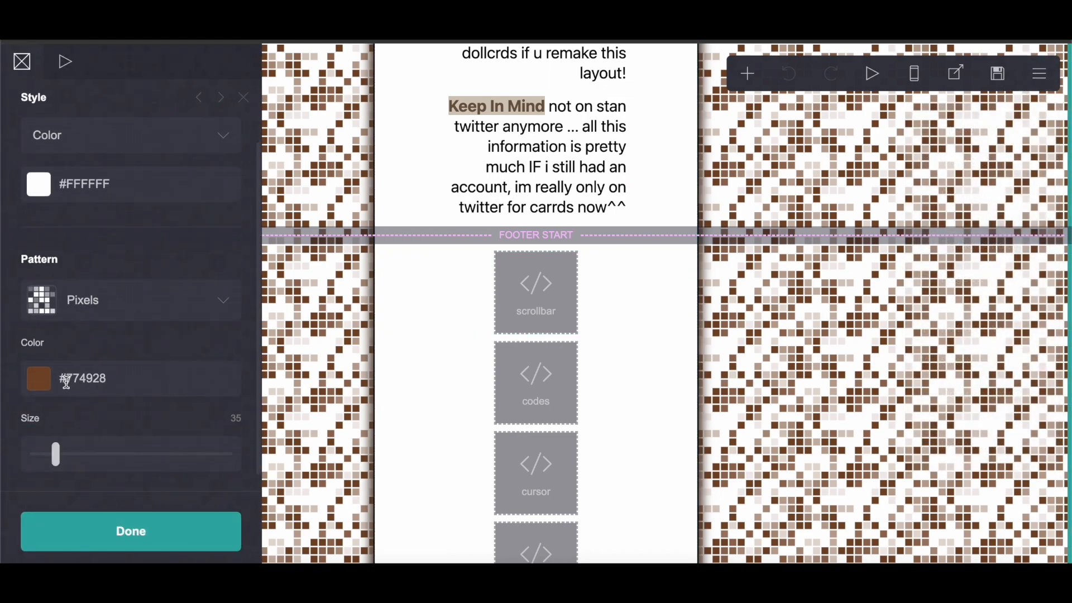
click(67, 383)
right_click(145, 379)
click(189, 332)
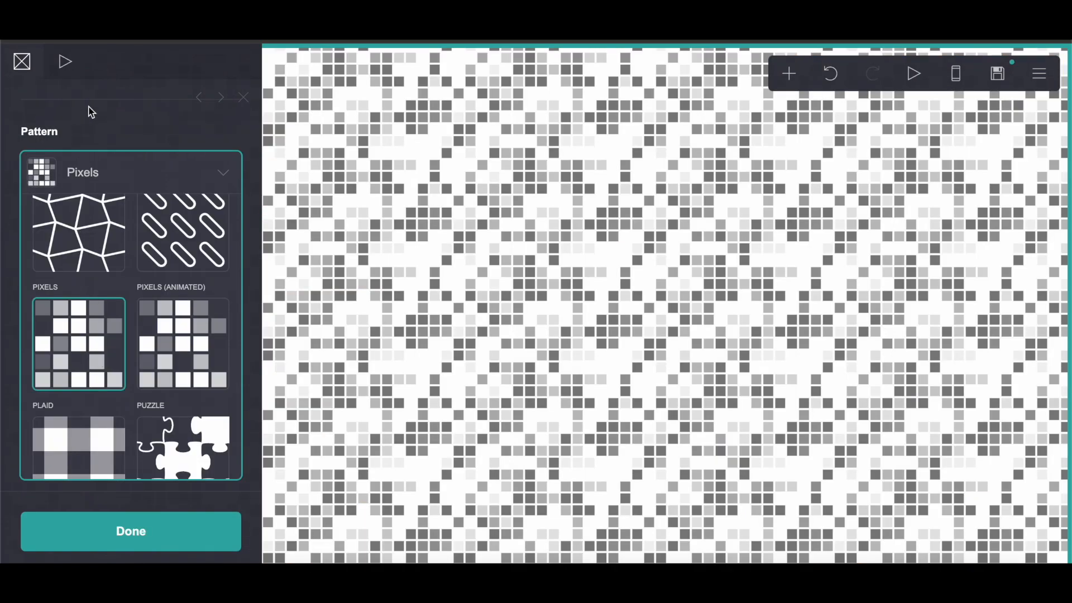
- Back in the new site, set the Pixels pattern's color to #774928 and its size to 35
click(88, 107)
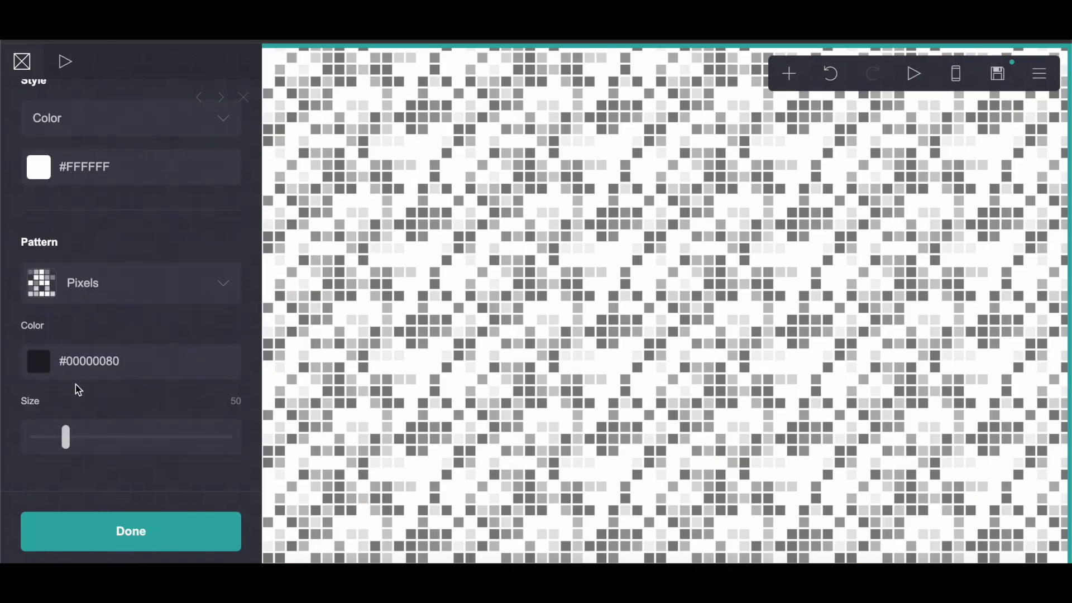
click(66, 367)
right_click(168, 363)
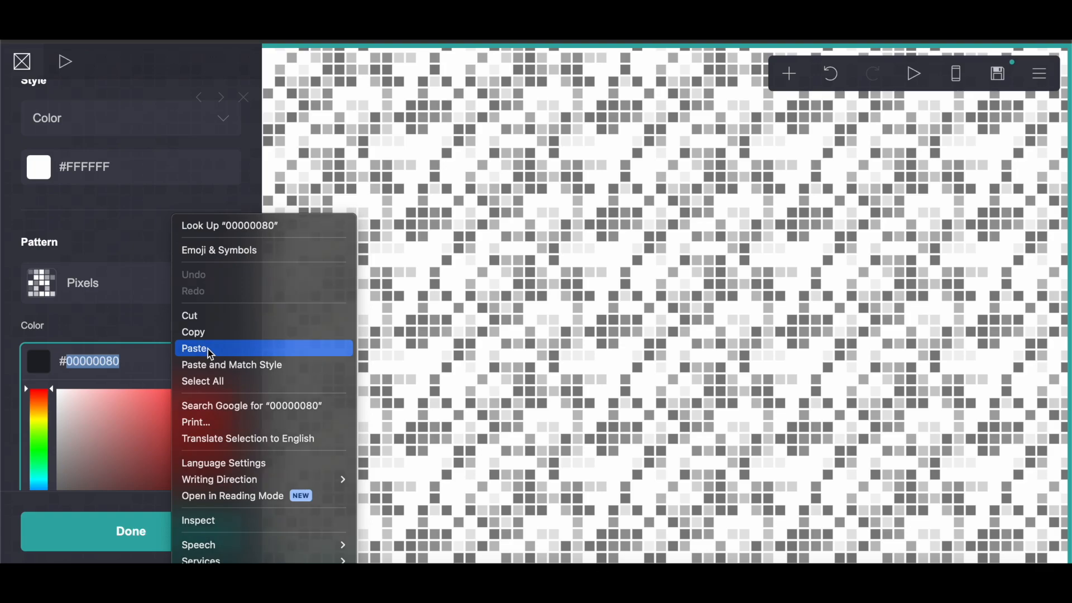
click(192, 346)
click(133, 342)
click(229, 404)
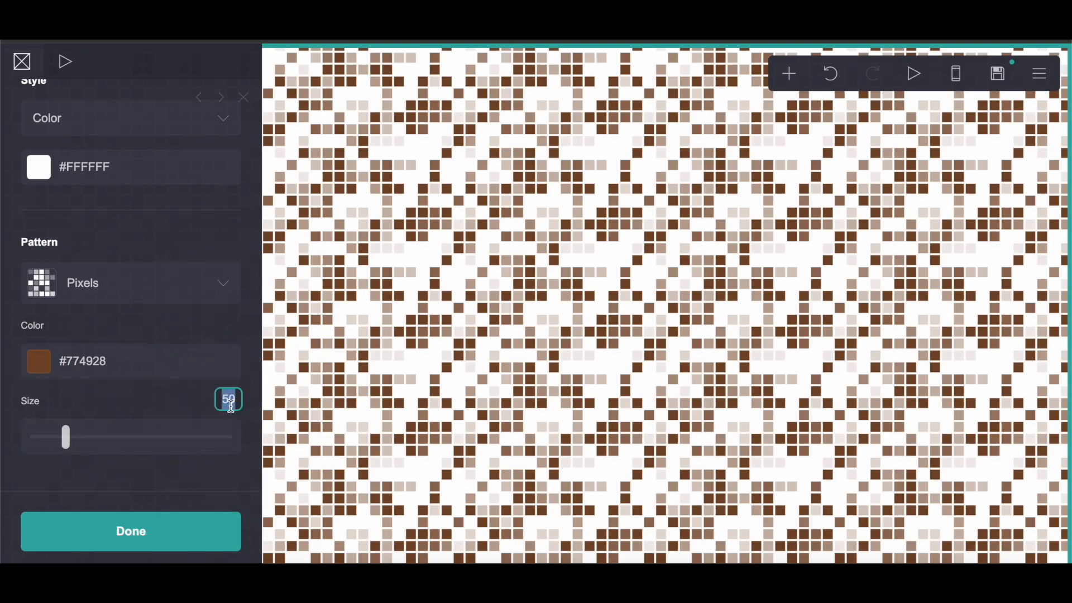
text(35)
key(Return)
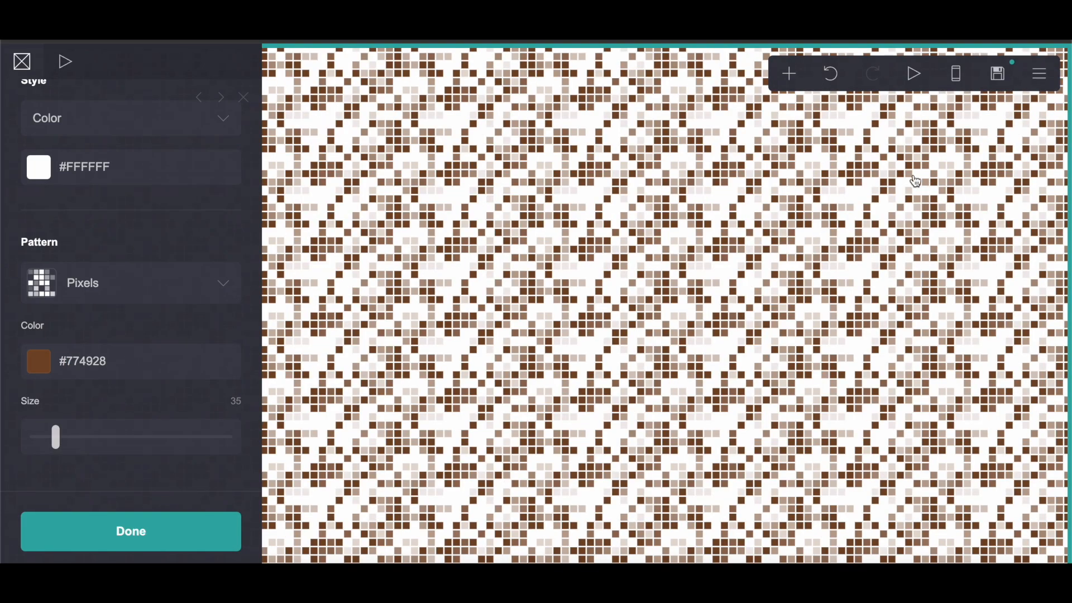
- Set the page style to Box and choose an On Load animation for the page
click(1042, 78)
click(944, 278)
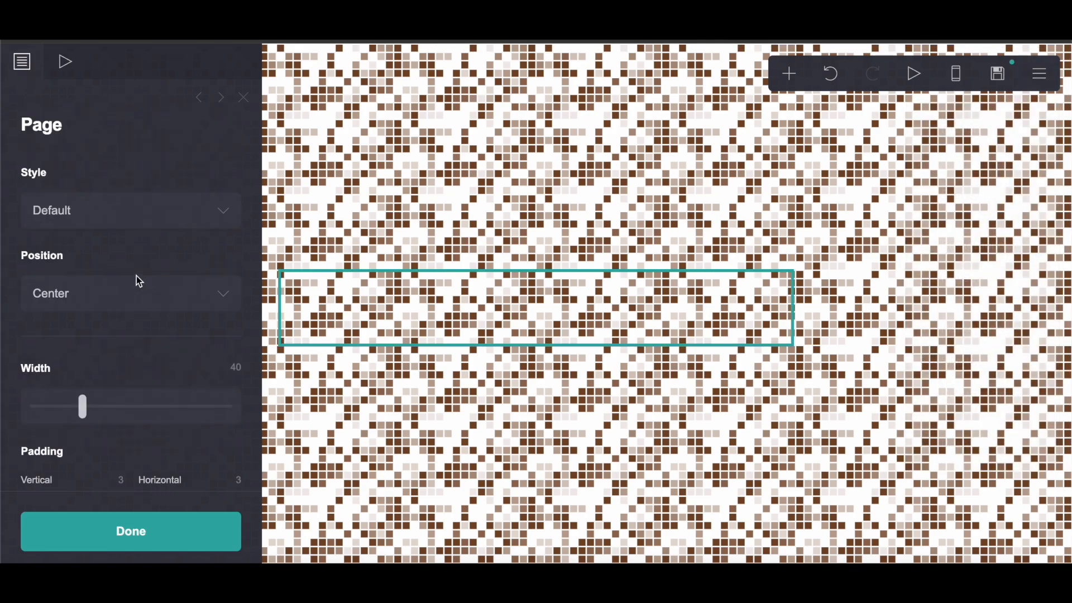
click(104, 212)
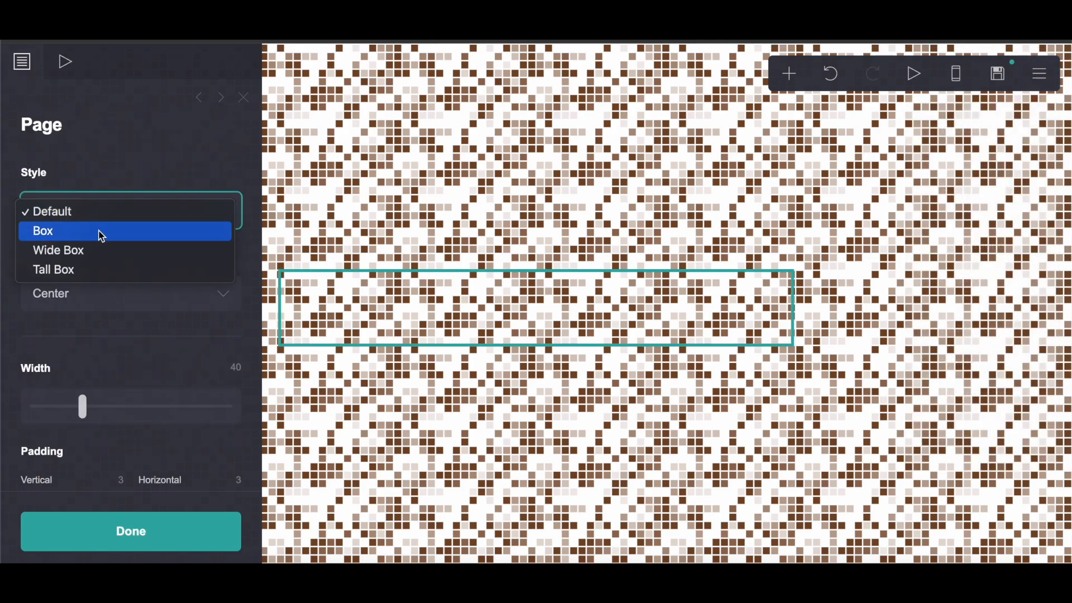
click(100, 230)
click(61, 66)
click(49, 270)
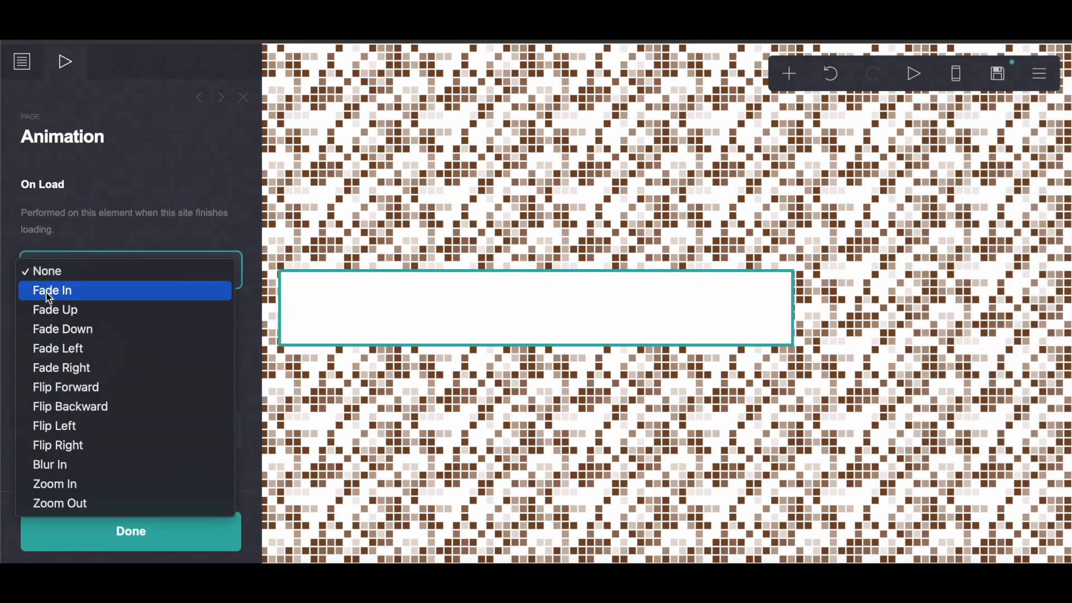
click(45, 475)
- Set the page width to 25 and both its vertical and horizontal padding to 0.5
click(22, 62)
scroll(146, 391, down, 1)
scroll(146, 391, down, 3)
click(233, 158)
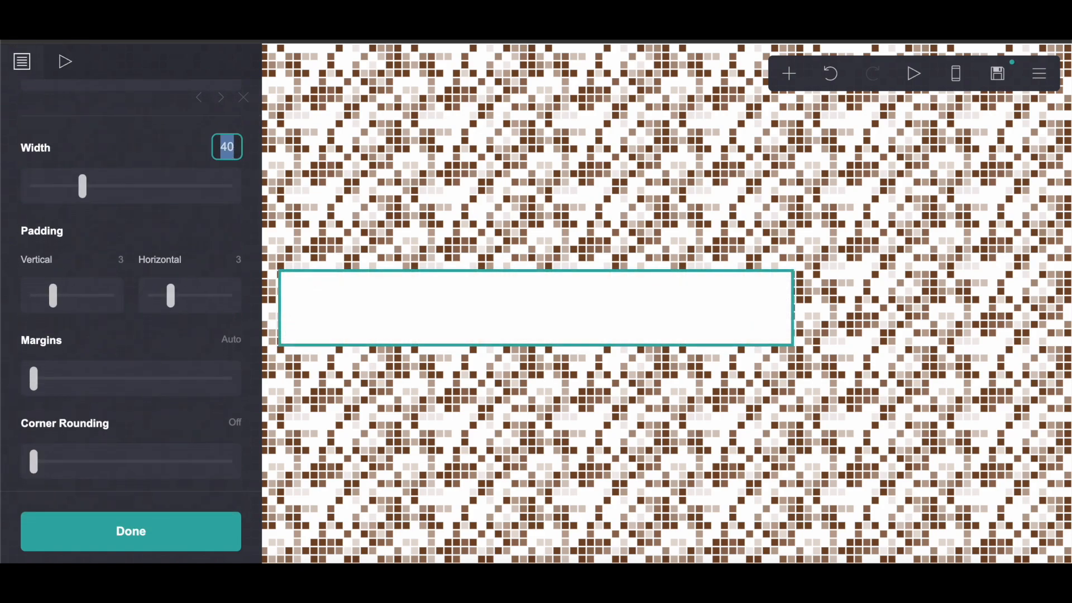
text(25)
click(110, 265)
text(.5)
click(240, 256)
text(.5)
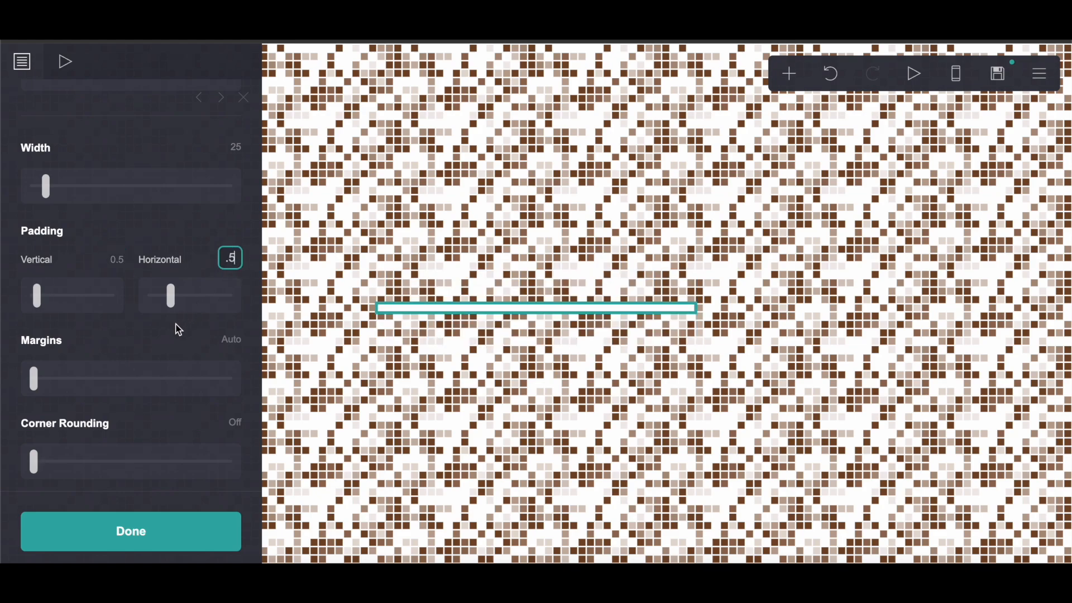
click(176, 328)
- Set the page's corner rounding to 1 and its contents spacing to 0.5
click(233, 424)
text(1)
key(Return)
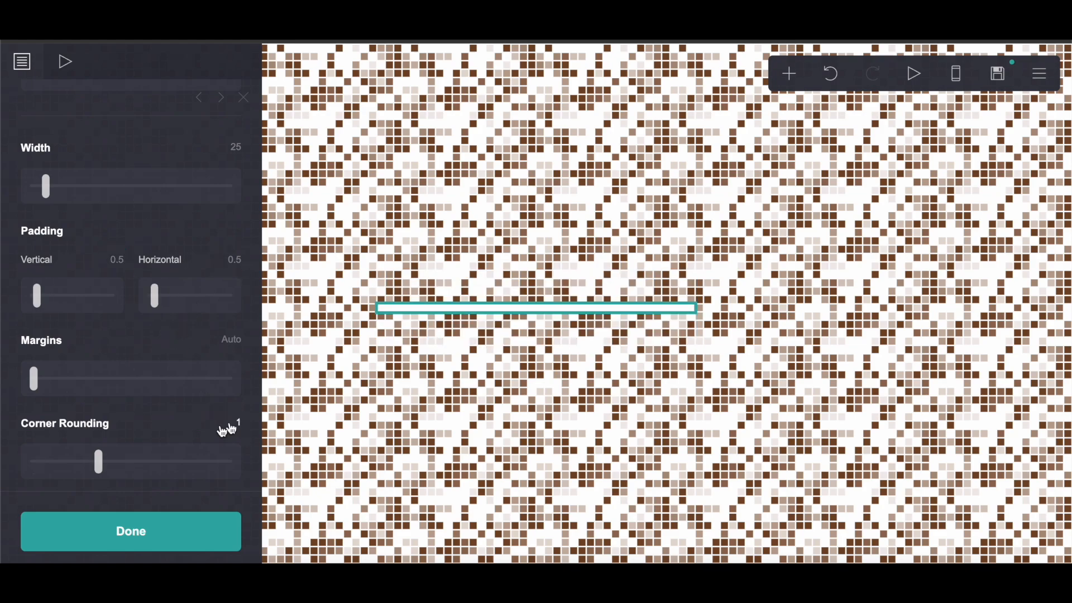
scroll(96, 393, down, 5)
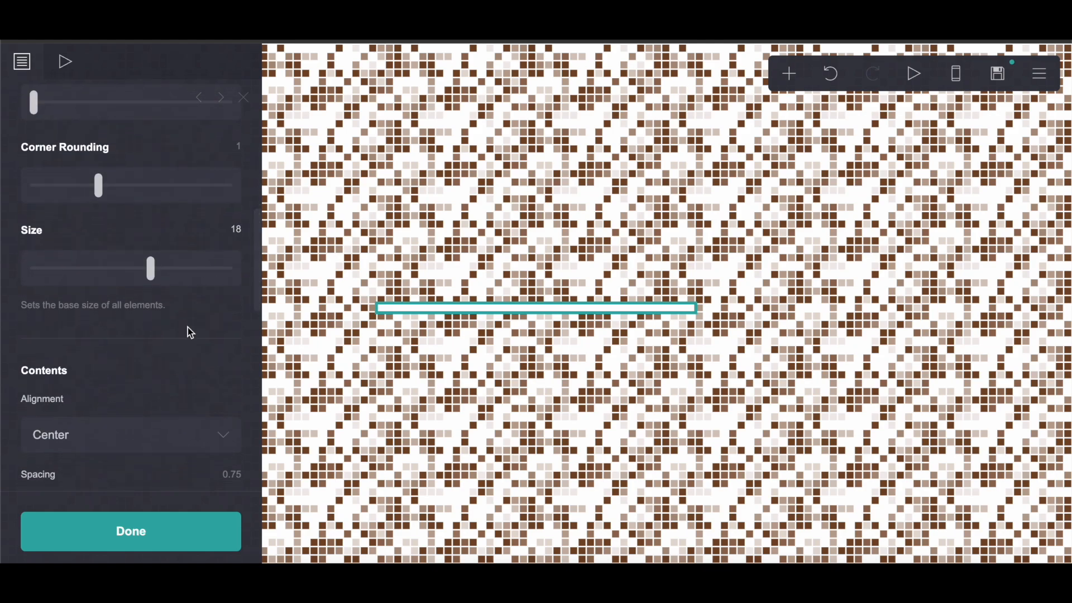
scroll(188, 327, down, 3)
click(218, 314)
text(.4)
key(BackSpace)
text(5)
key(Return)
scroll(96, 366, down, 3)
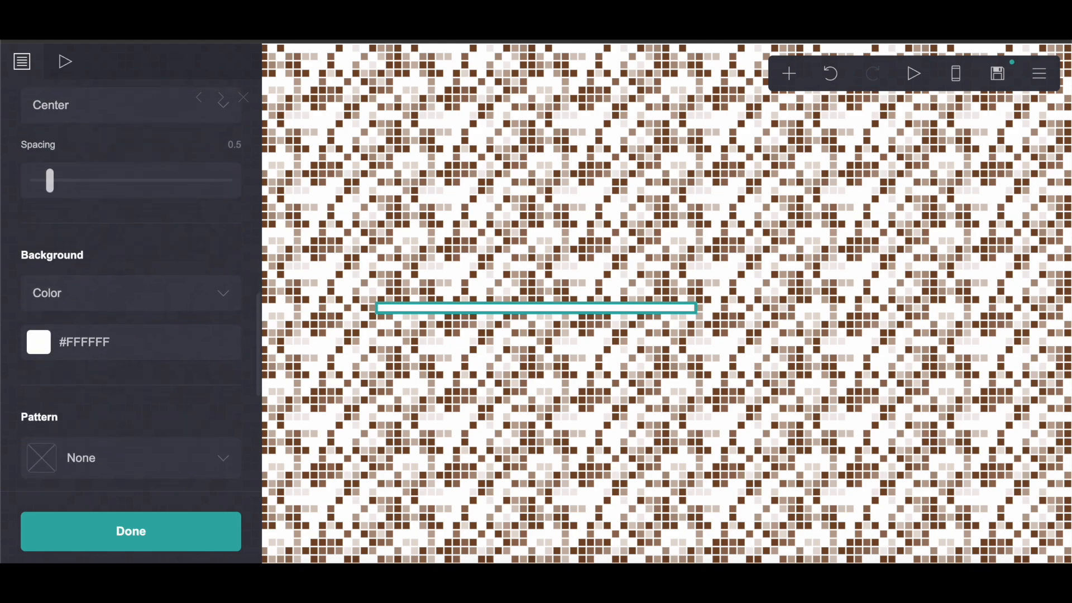
- Give the page box a #000000 border with a width of 2
scroll(109, 414, down, 5)
click(120, 282)
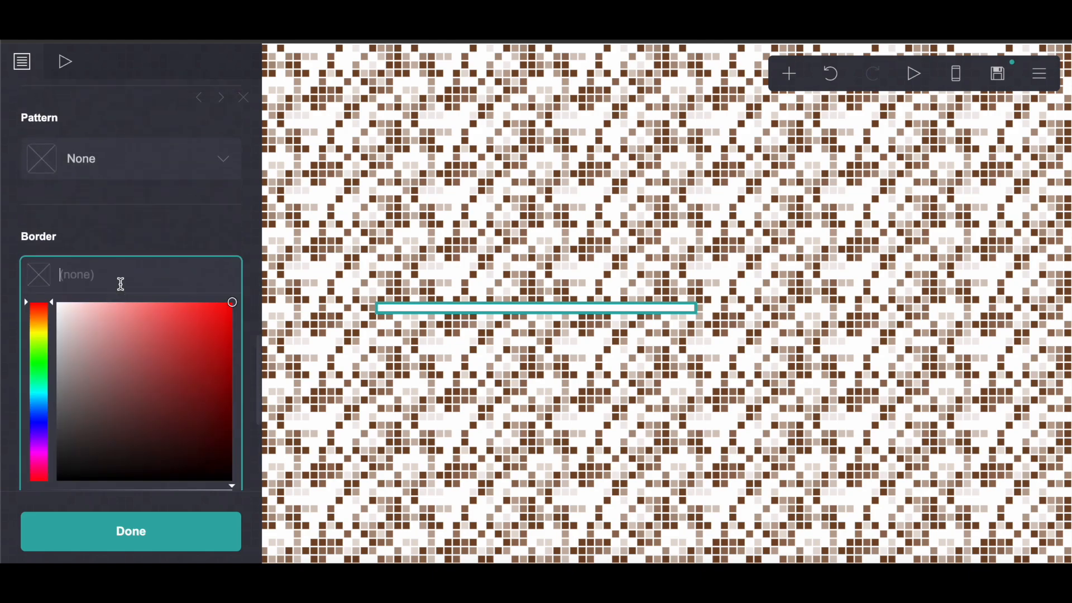
drag(96, 356, 55, 480)
click(127, 254)
click(123, 304)
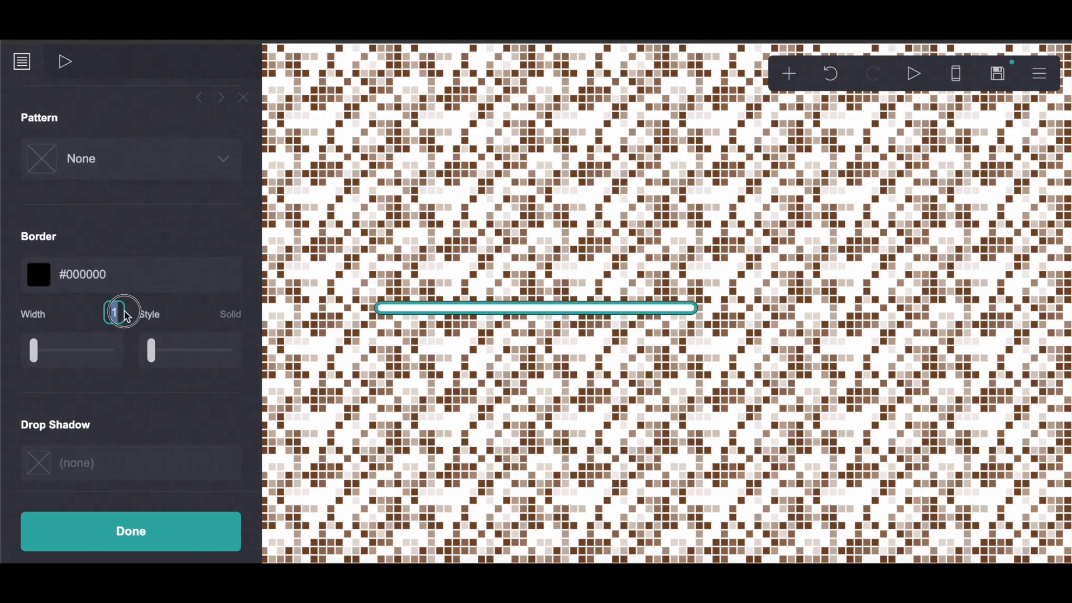
scroll(131, 301, down, 3)
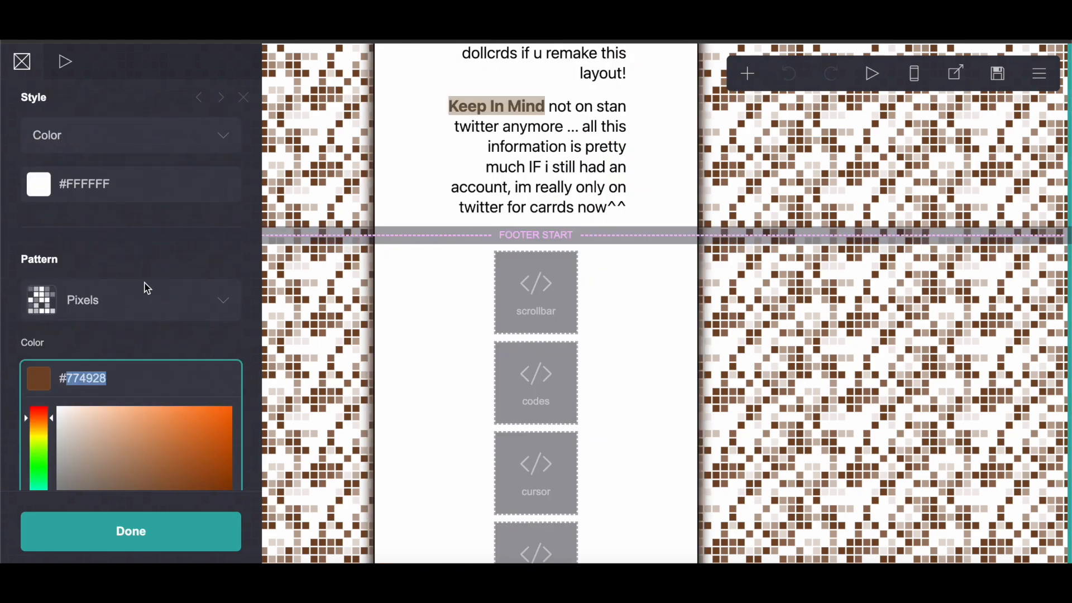
- Switch to the reference site and copy the drop shadow color code, #544035, from its page settings
click(1045, 79)
click(944, 277)
scroll(192, 407, down, 5)
scroll(192, 400, down, 5)
scroll(192, 400, up, 3)
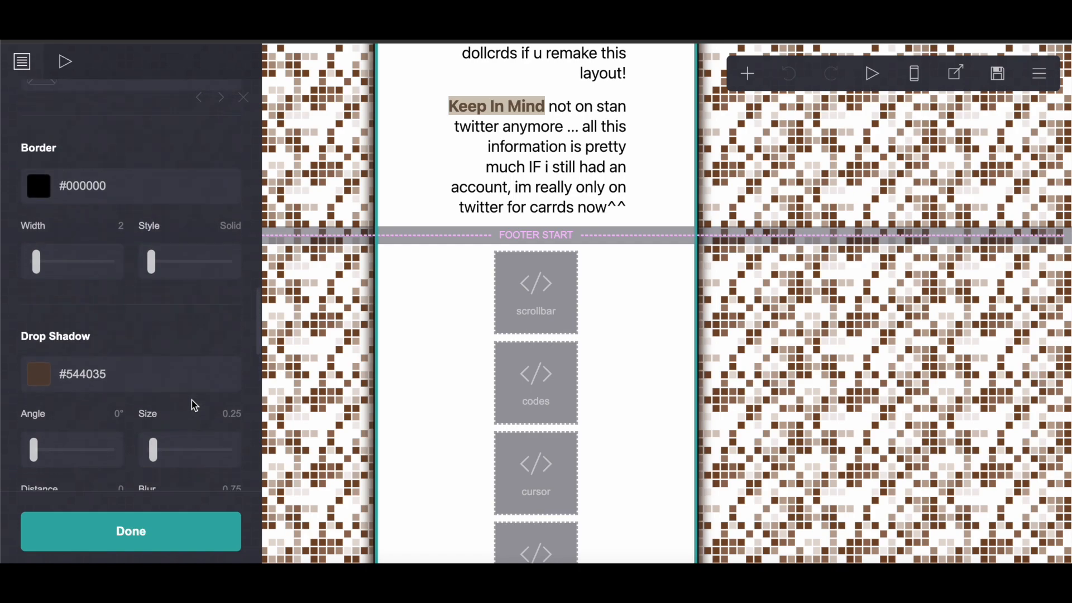
click(20, 389)
right_click(102, 394)
click(117, 330)
click(124, 330)
- Back in the new site, set the page's drop shadow color to #544035
scroll(124, 333, down, 3)
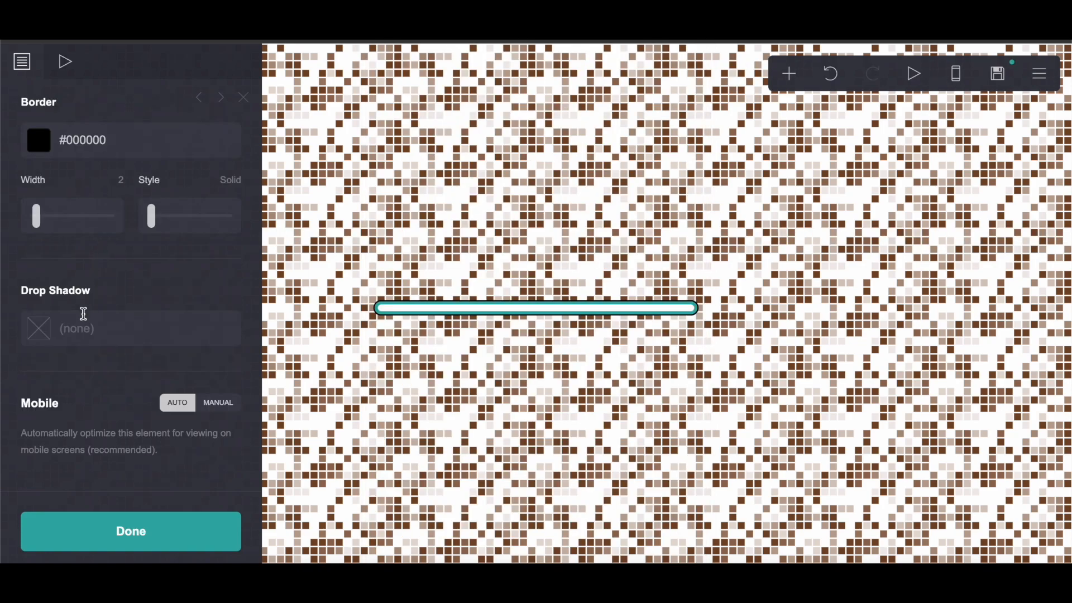
right_click(83, 314)
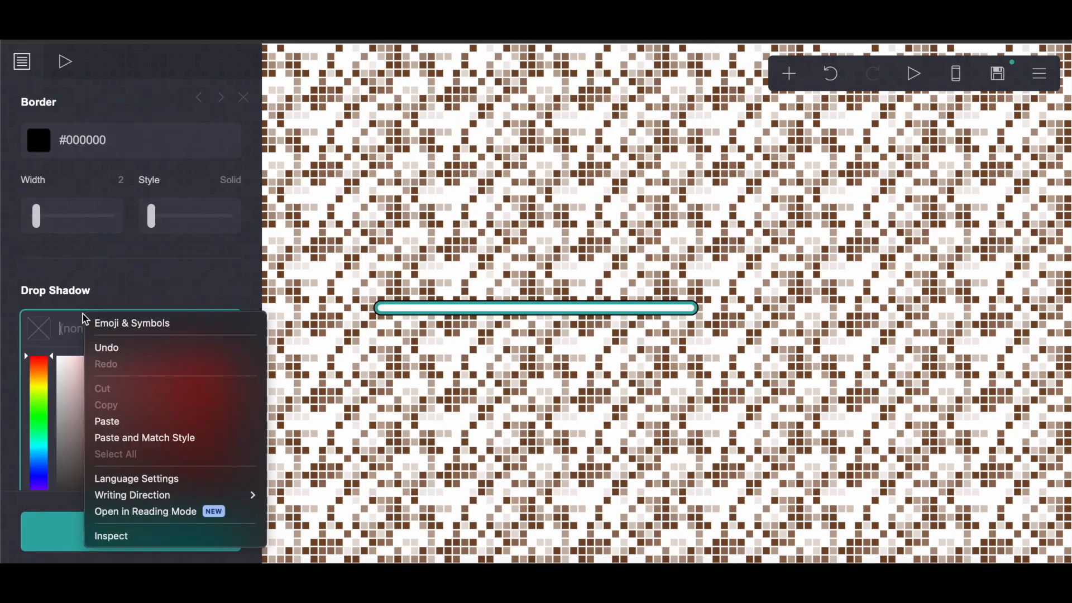
click(107, 420)
click(141, 279)
- Set the page's drop shadow to angle 0°, distance 0, size 0.25 and blur 0.75
click(113, 370)
text(0)
click(106, 442)
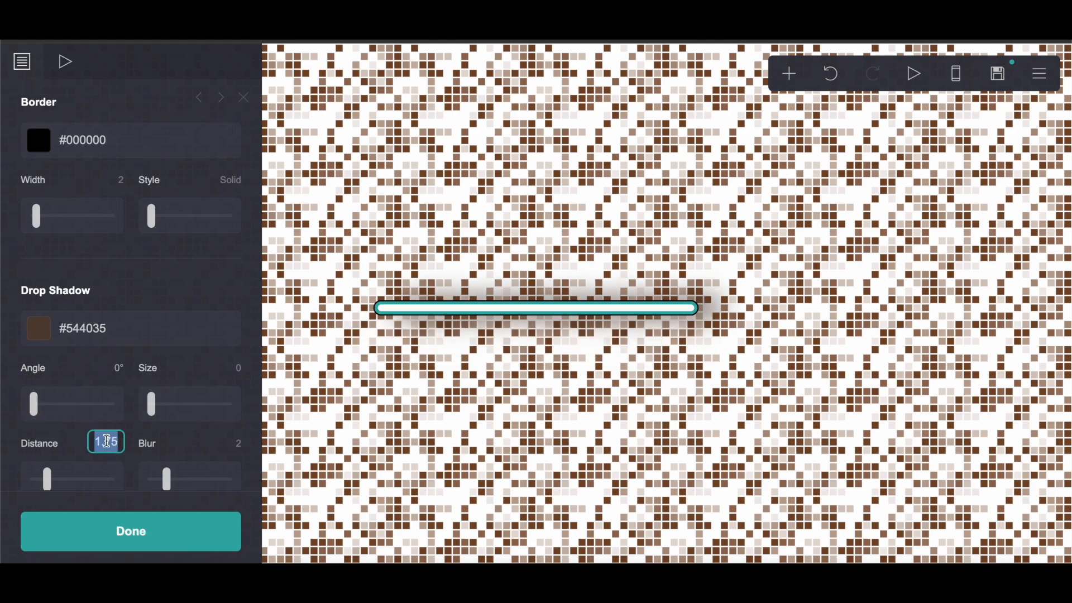
click(240, 372)
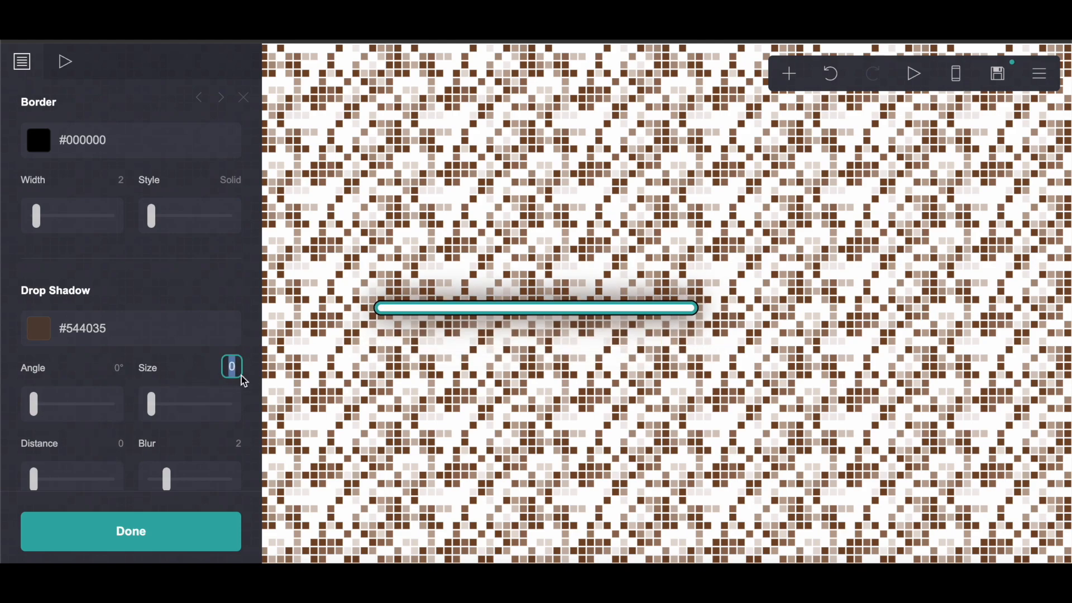
click(242, 444)
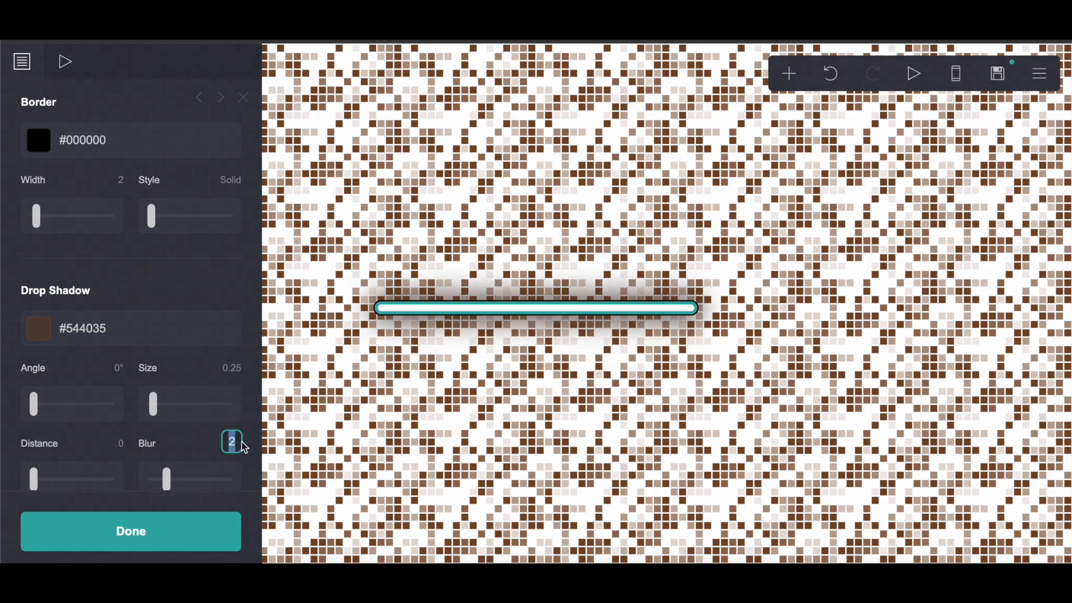
text(.75)
key(Return)
- Switch the page's mobile settings to manual, with size 10, vertical padding 2 and horizontal padding 0.75
scroll(184, 414, down, 3)
click(215, 395)
scroll(214, 397, down, 7)
click(230, 396)
text(10)
key(Return)
text(2)
key(Return)
click(231, 231)
key(BackSpace)
key(Return)
- Add a divider to the page and set its orientation to Vertical
click(787, 73)
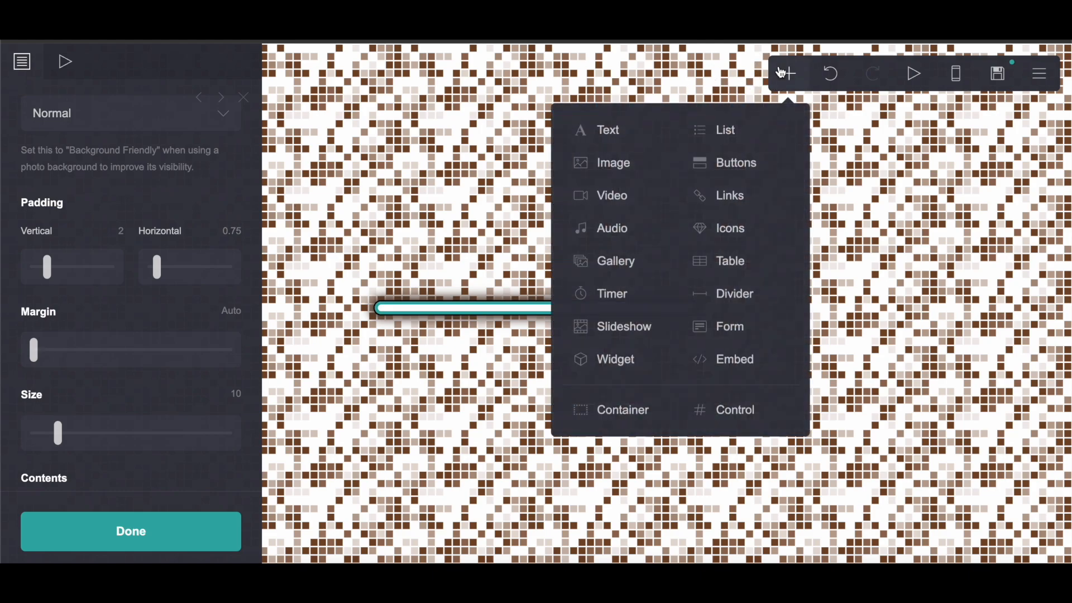
click(747, 305)
click(104, 289)
click(91, 311)
- Make the divider fully transparent white, #FFFFFF00, and set its height to 20
click(122, 377)
scroll(123, 380, down, 2)
drag(123, 379, 56, 274)
drag(210, 463, 8, 464)
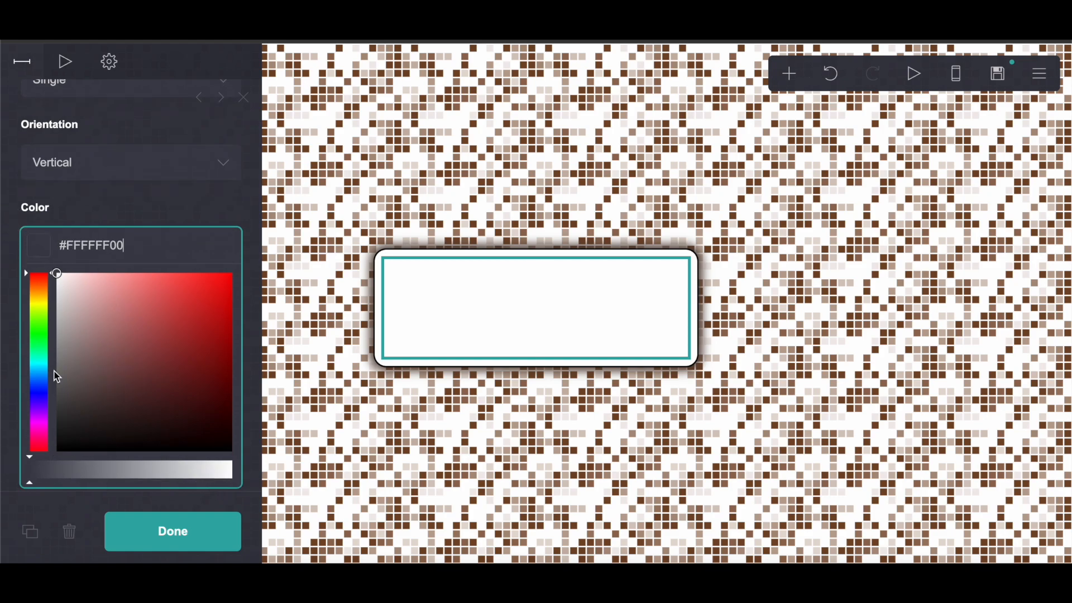
click(147, 226)
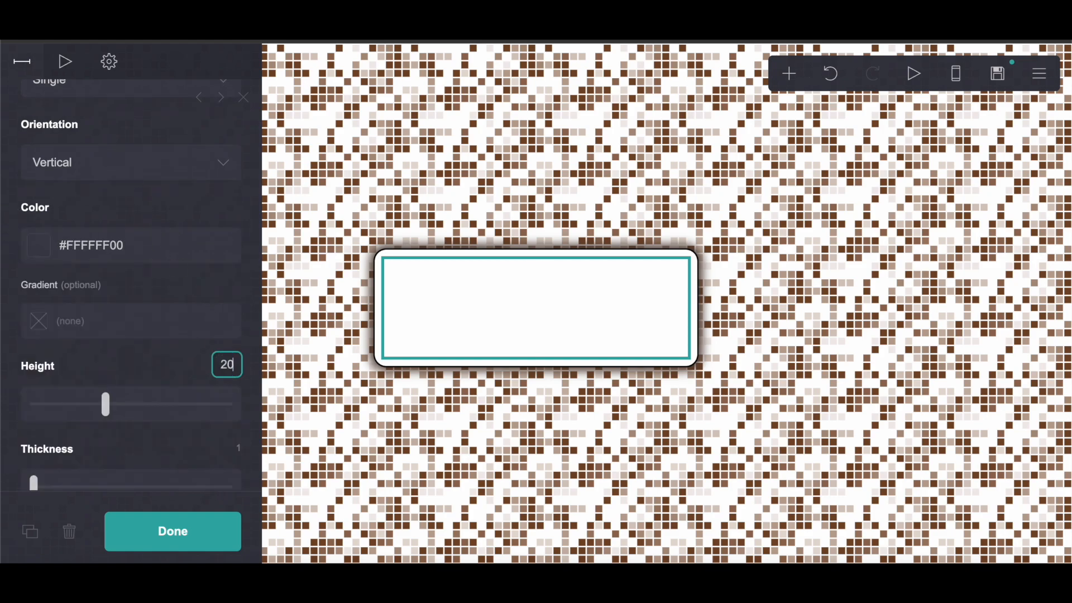
key(Return)
- Duplicate the divider and set the copy's height to 4
click(30, 531)
double_click(223, 368)
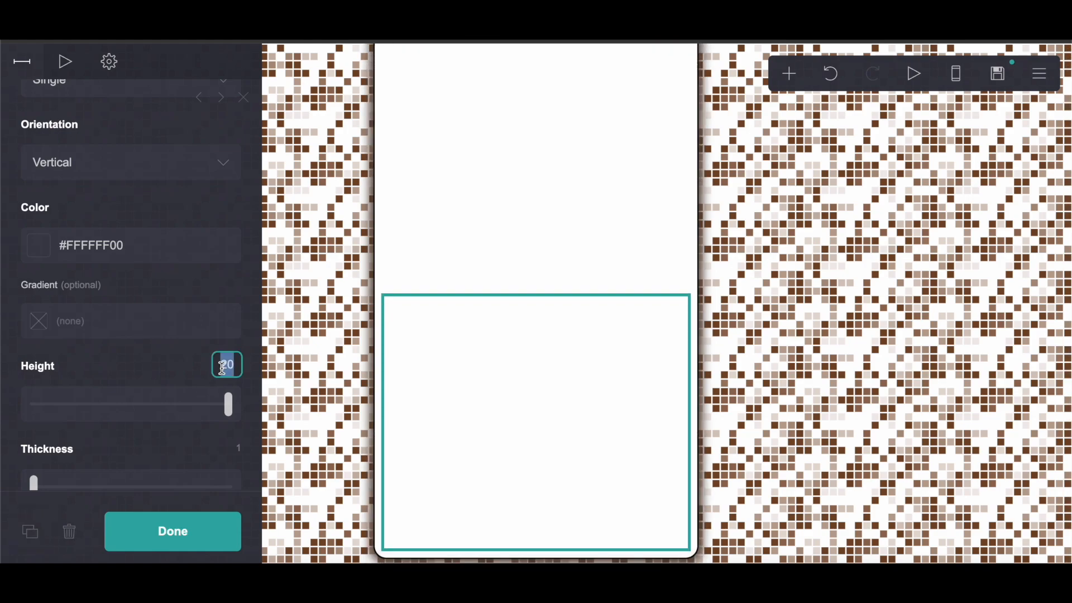
text(4)
key(Return)
- Add a control to the page and set its type to Footer Marker
click(789, 74)
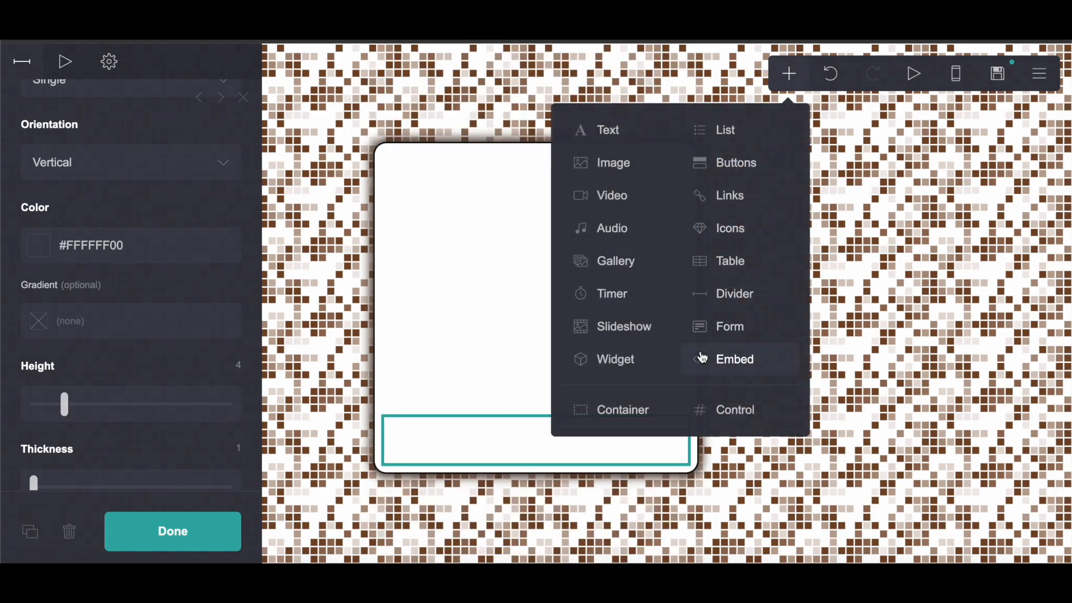
click(727, 410)
click(123, 215)
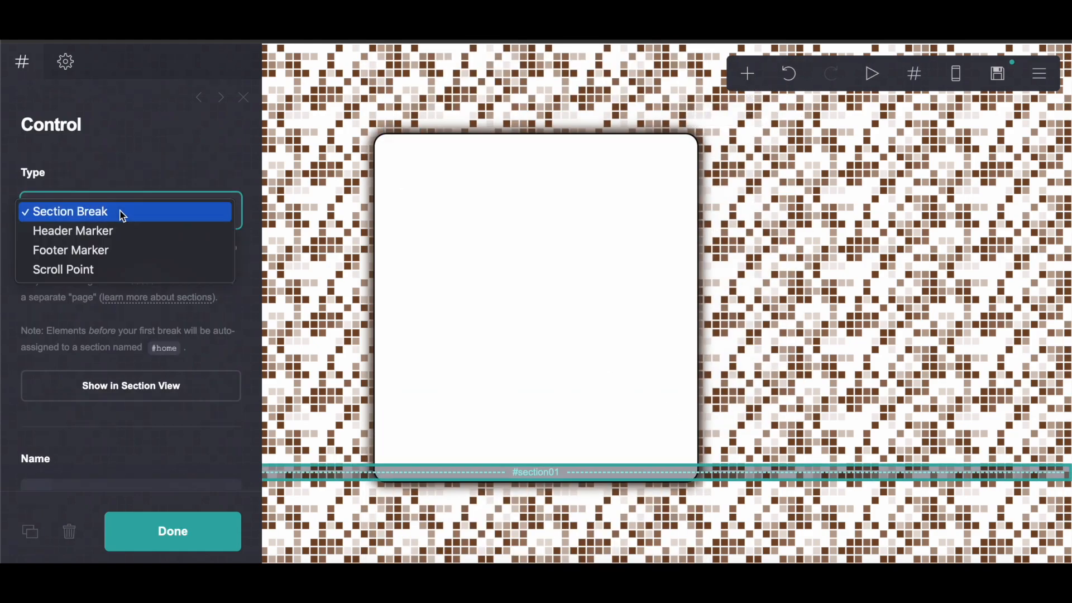
click(108, 256)
- Add a code embed below the footer marker and label it "scrollbar"
click(789, 73)
click(734, 359)
click(126, 347)
text(scrollbar)
click(115, 394)
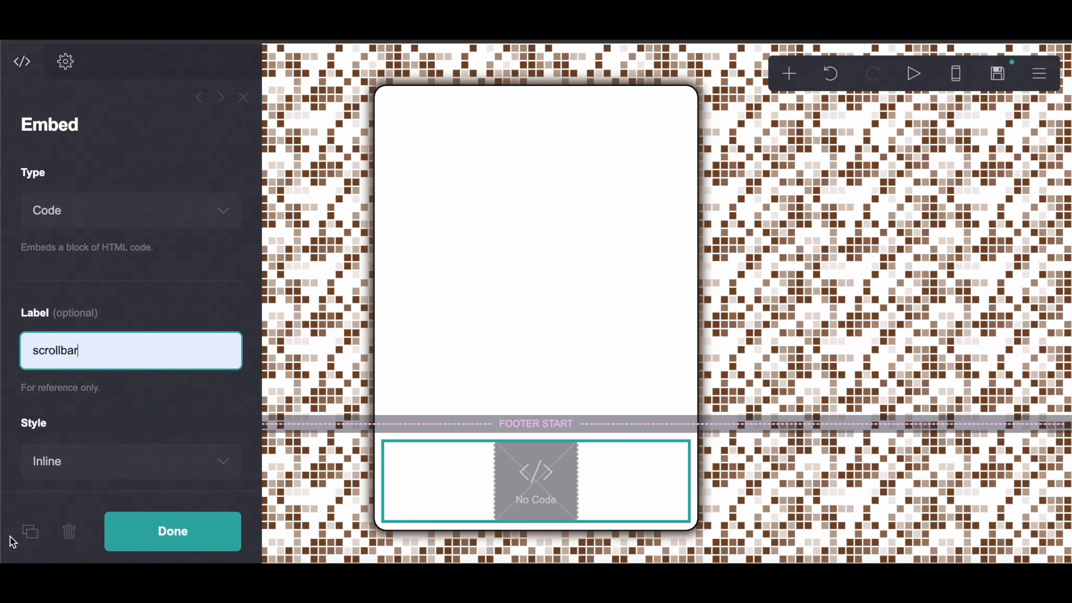
- Duplicate the scrollbar embed and label the copy "code"
click(30, 532)
drag(109, 357, 26, 339)
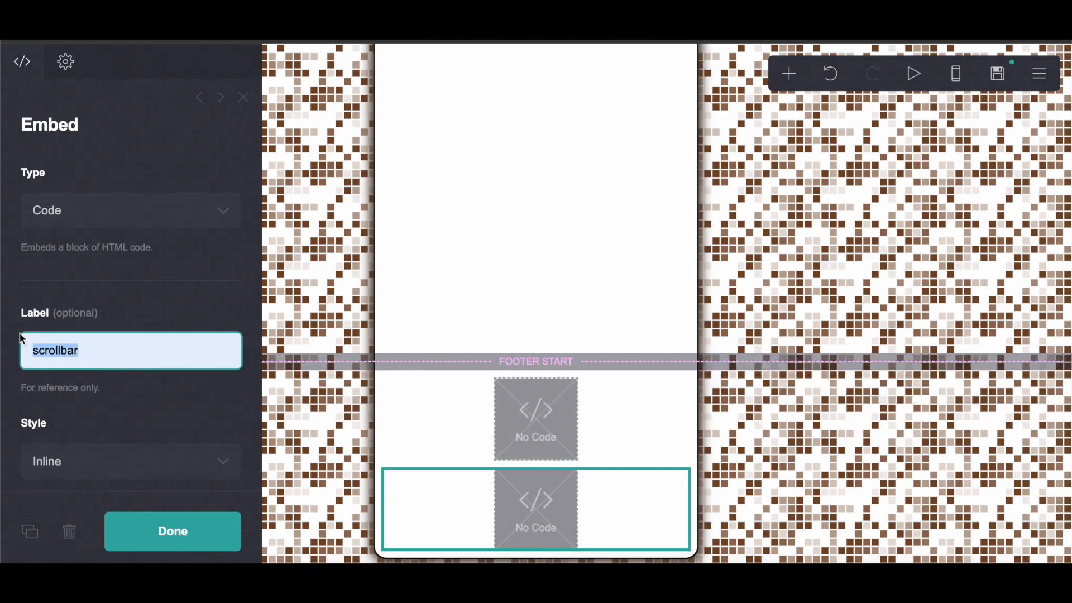
text(co)
click(120, 385)
- Duplicate the code embed and label the copy "cursor"
click(22, 545)
click(78, 356)
text(cu)
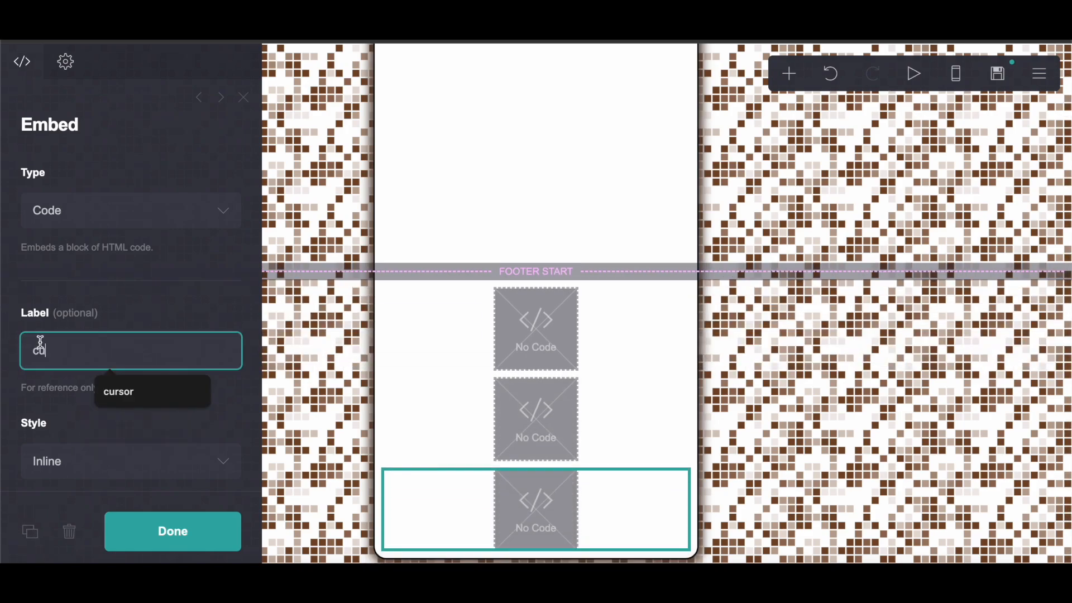
click(111, 391)
- Duplicate the cursor embed and label the copy "main"
click(28, 533)
drag(132, 352, 25, 351)
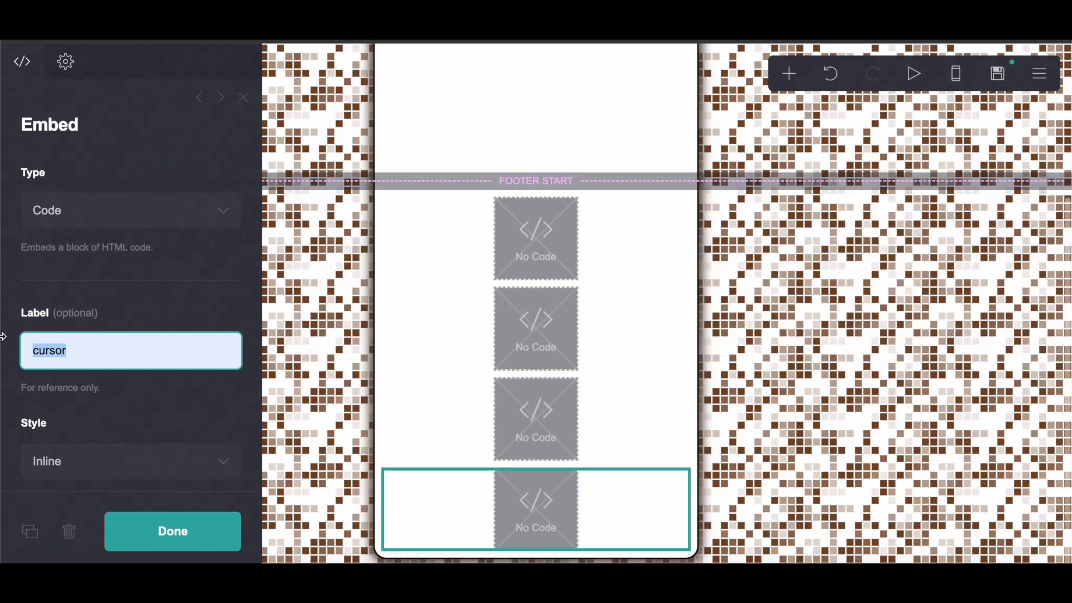
text(mai)
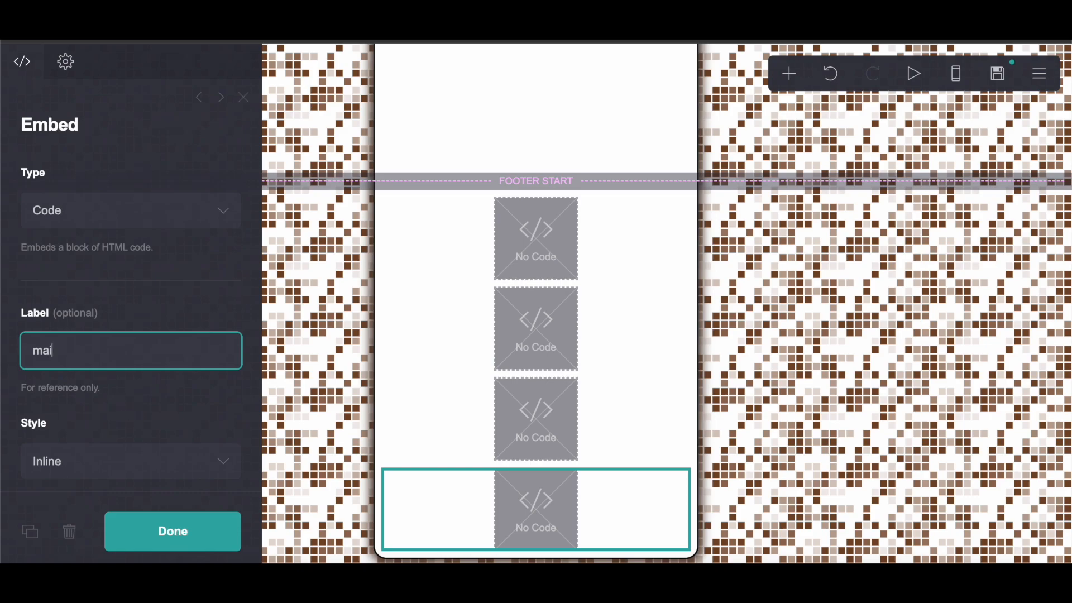
text(n)
- Switch to the "hidden scrollbar" paste on Pastebin and copy its entire code
click(569, 219)
key(ctrl+Tab)
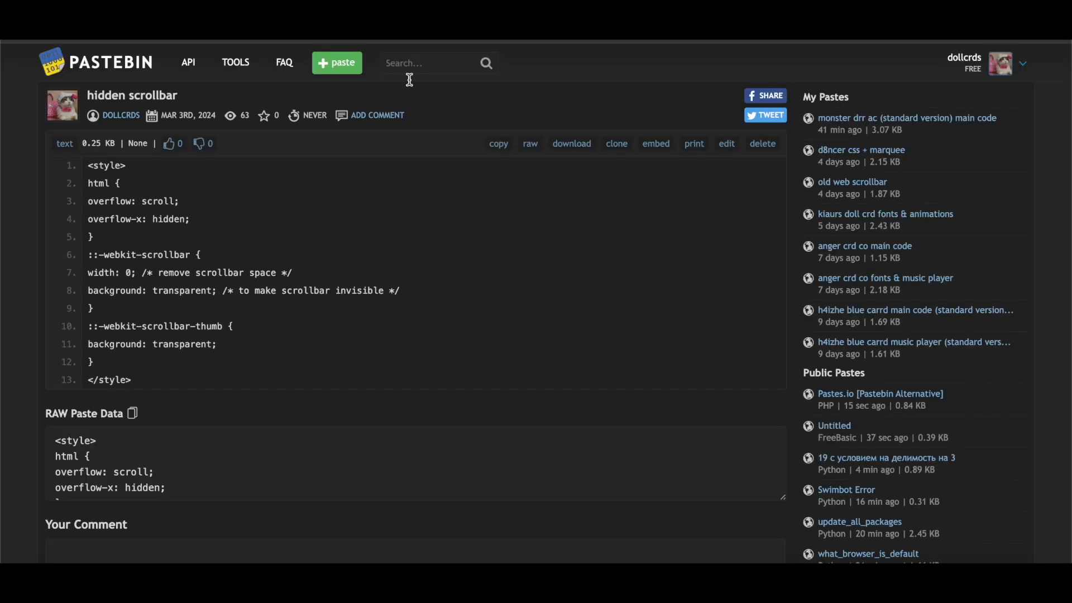
drag(88, 166, 156, 392)
right_click(118, 336)
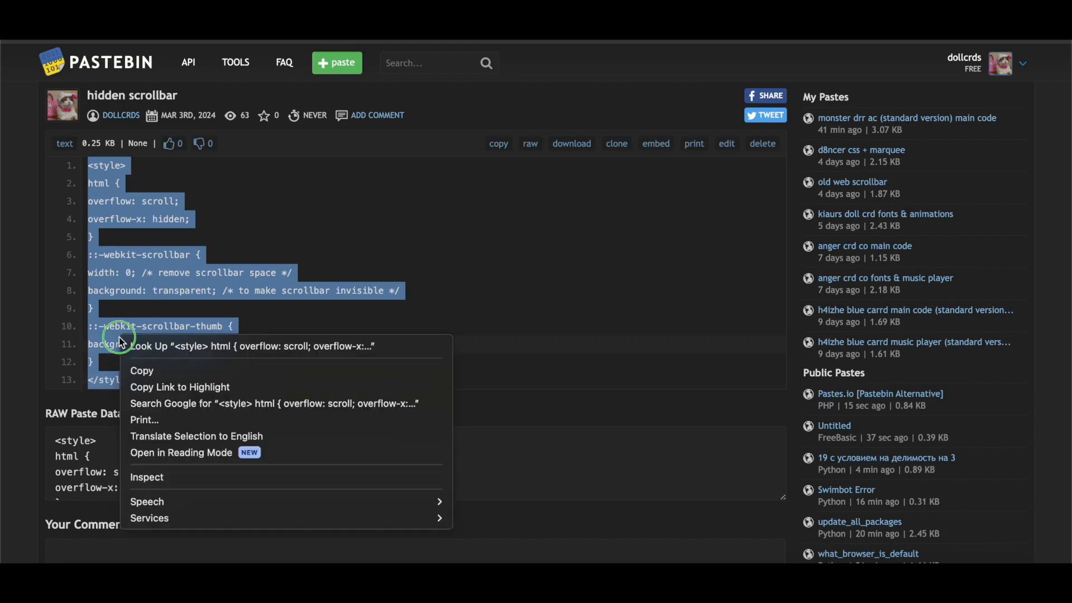
click(139, 371)
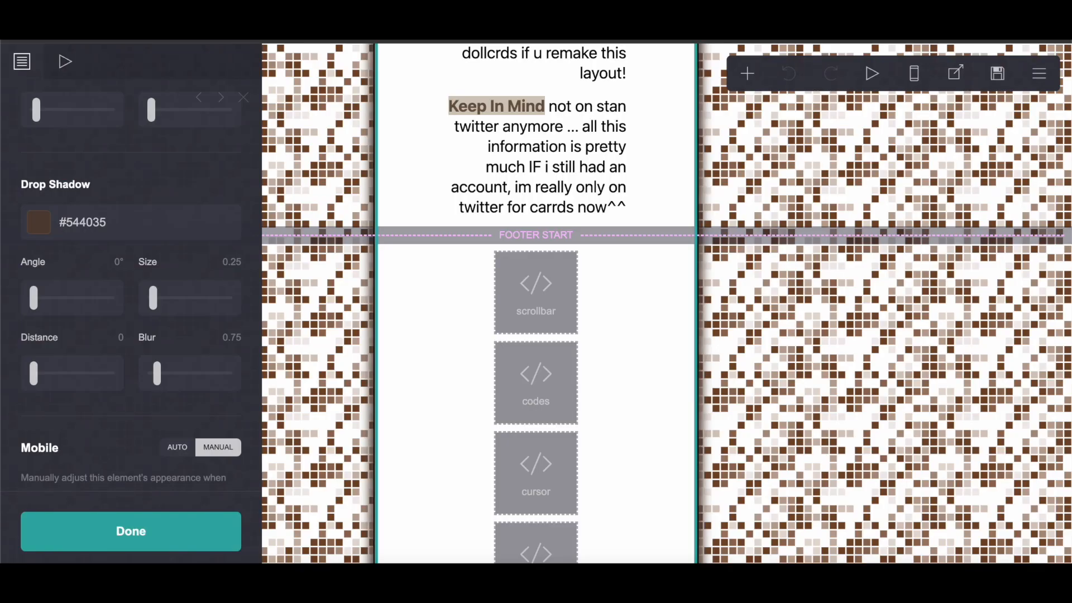
- Back in the Carrd editor, paste the copied scrollbar code into the scrollbar embed
click(540, 317)
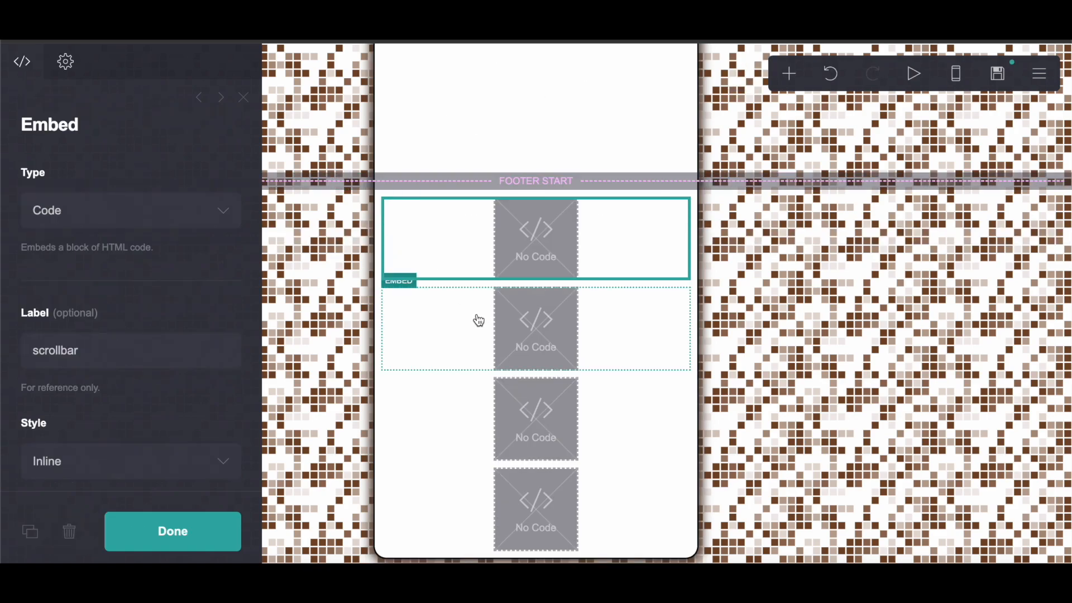
scroll(103, 416, down, 3)
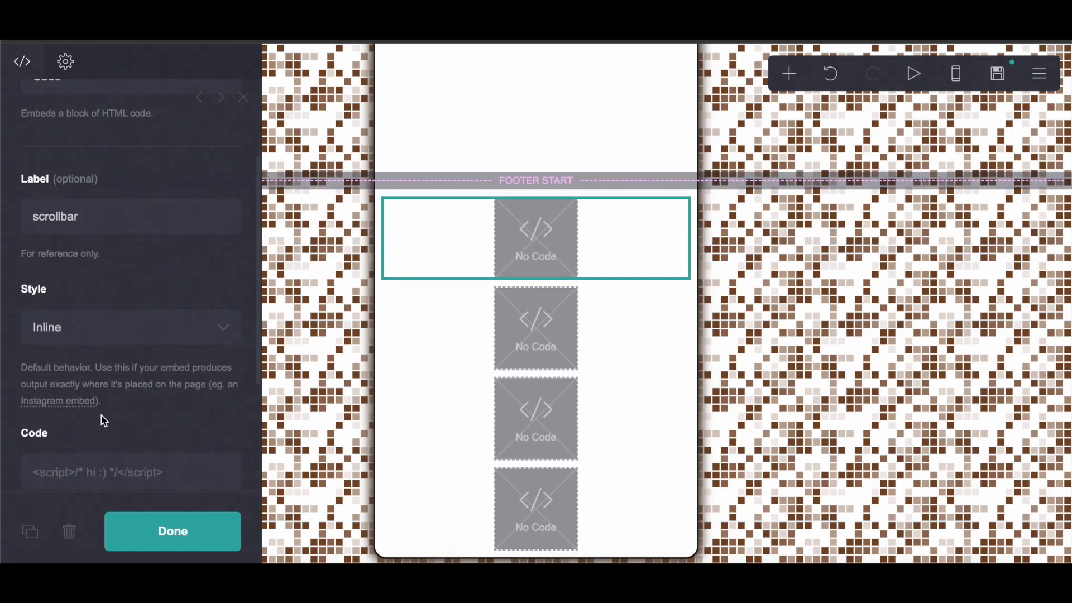
right_click(90, 447)
click(110, 443)
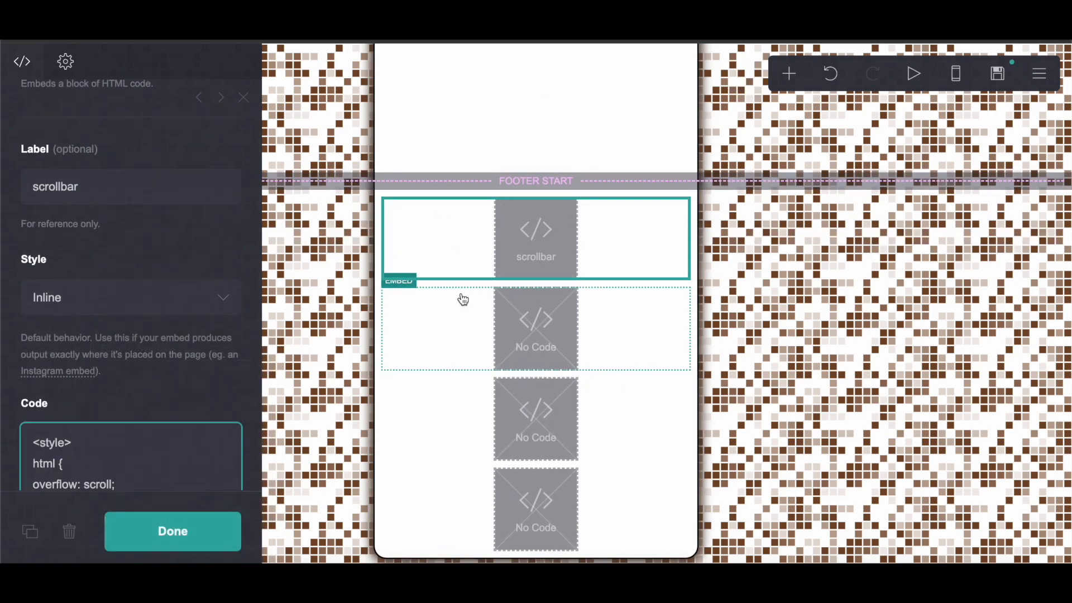
- Copy the full style code of the "monster drr ac codes" paste on Pastebin for the code embed
click(473, 323)
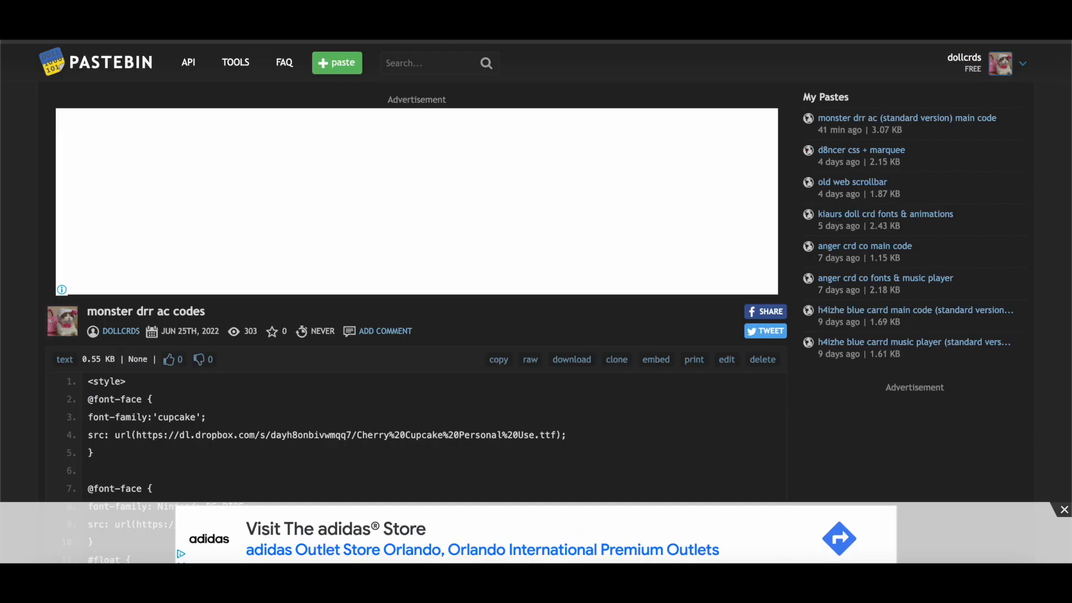
scroll(46, 371, down, 4)
drag(88, 87, 154, 476)
right_click(120, 421)
click(134, 412)
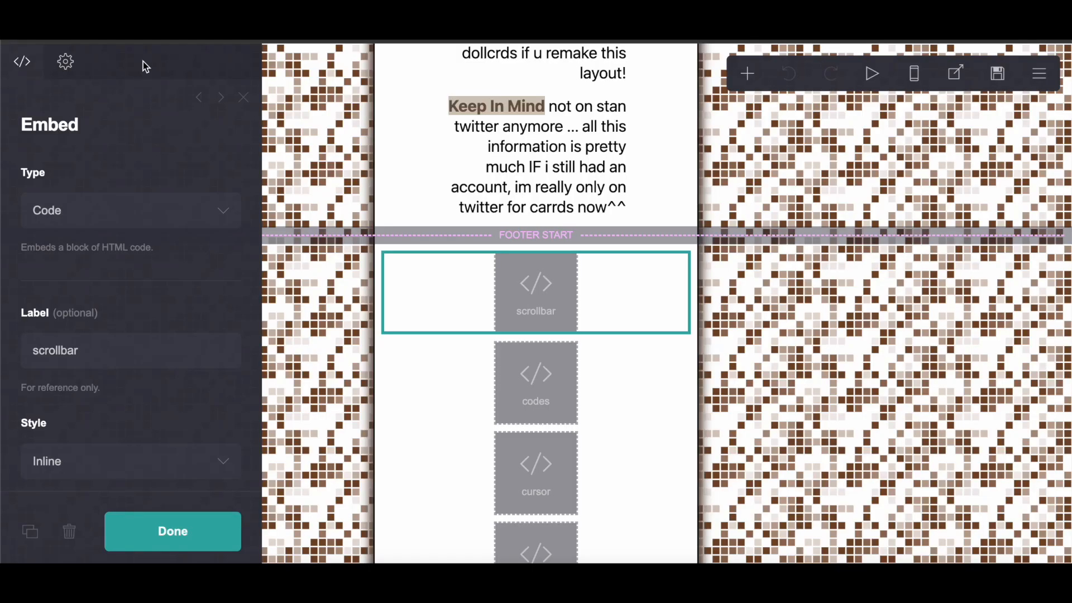
- Return to the Carrd editor and paste the font and float animation code into the code embed
click(446, 382)
scroll(128, 279, down, 10)
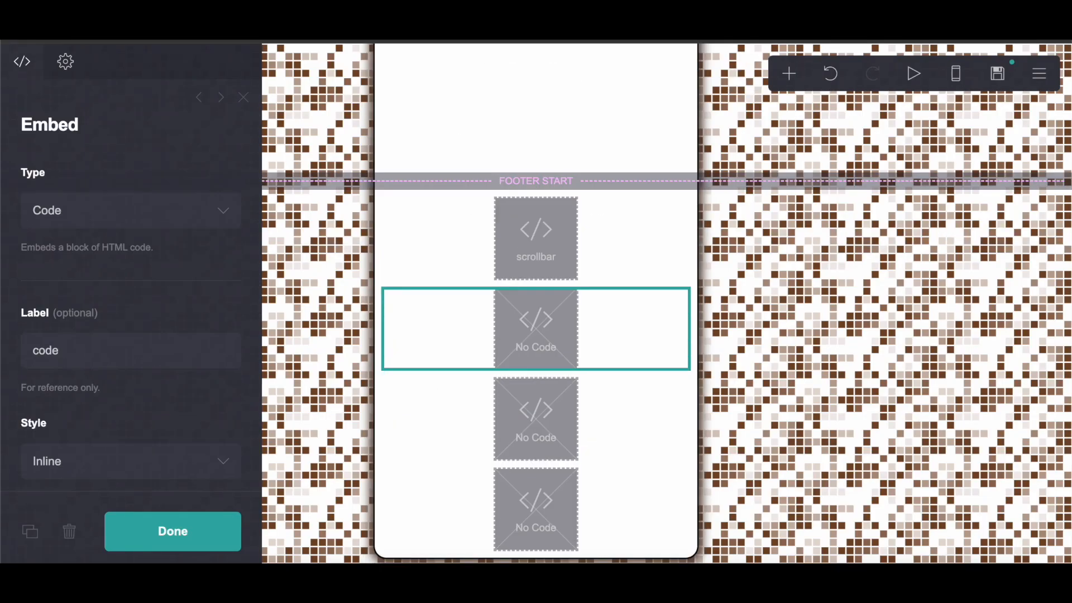
scroll(98, 313, down, 5)
click(88, 285)
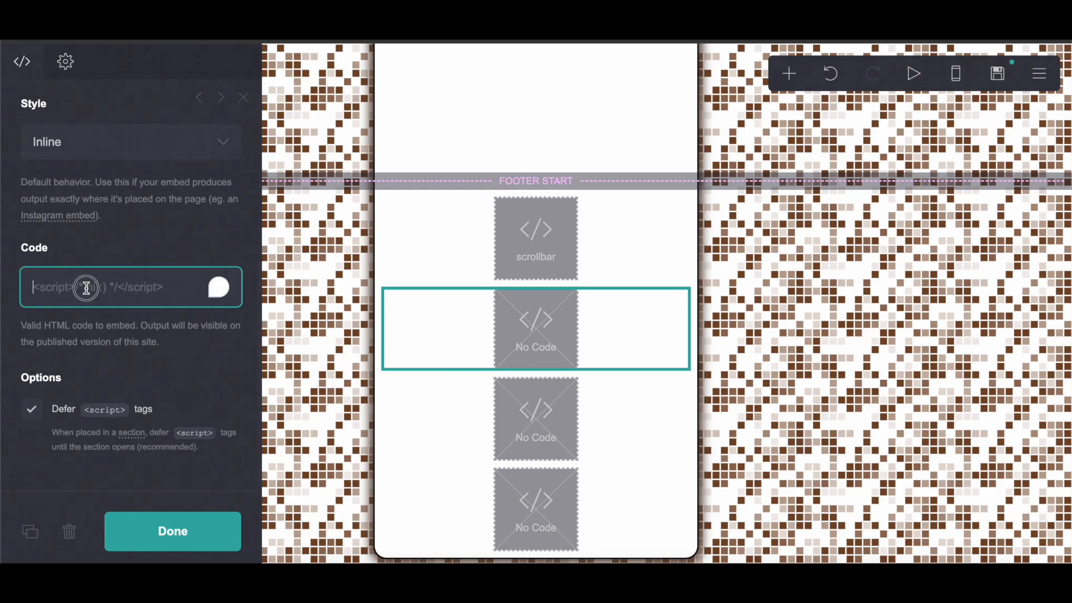
right_click(82, 285)
click(103, 393)
- Select the cursor embed, look through the Clicksplosion script page in the browser and try its click effect
scroll(129, 383, down, 5)
click(563, 404)
scroll(151, 354, down, 4)
key(super+Tab)
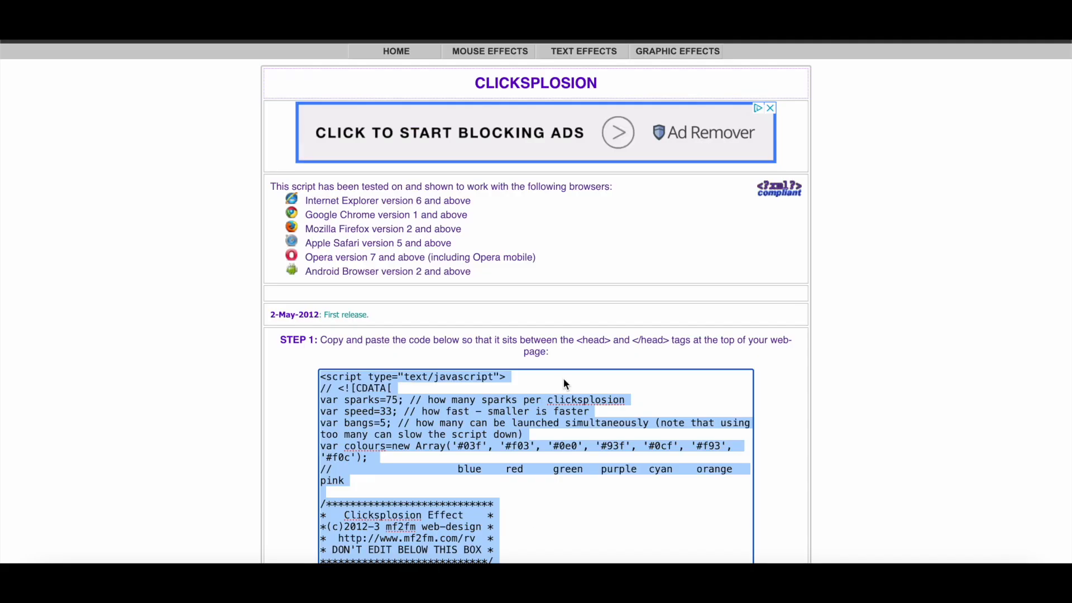
click(944, 349)
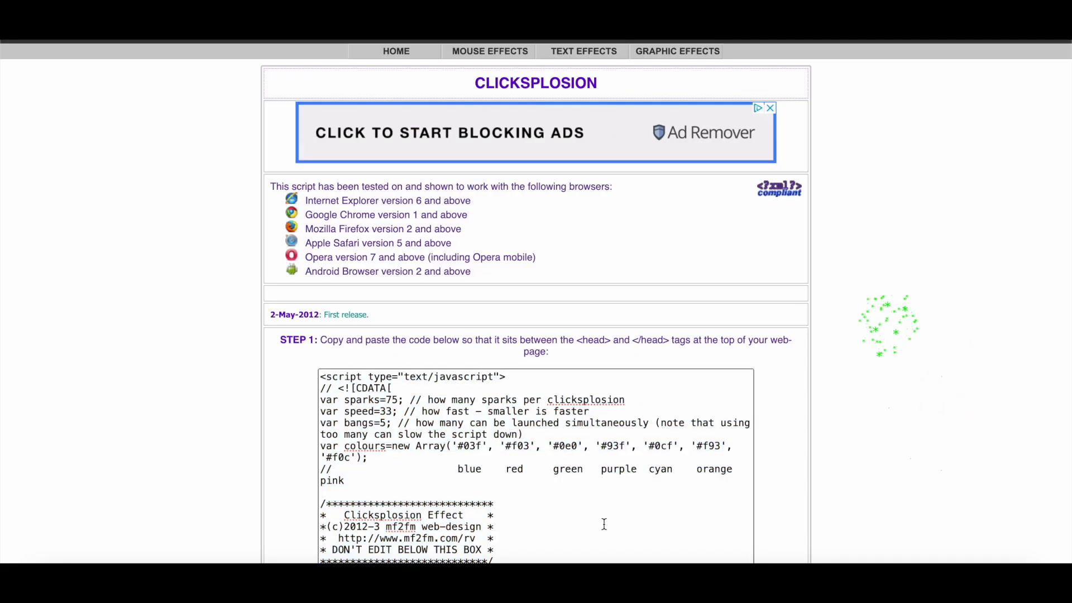
scroll(603, 514, down, 5)
scroll(598, 335, down, 5)
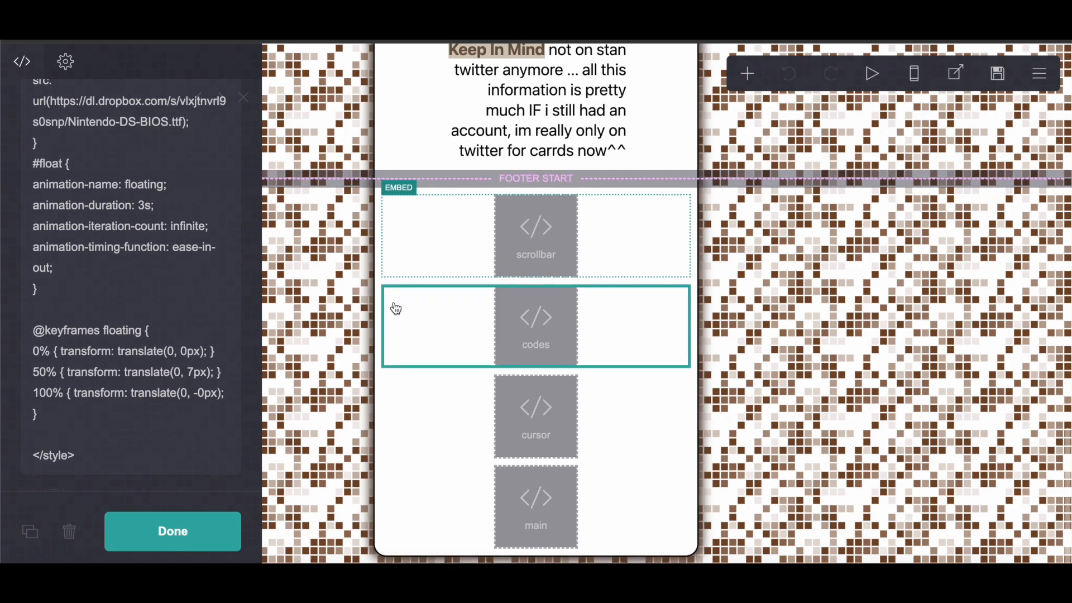
- Copy the entire script from the cursor embed of the reference Carrd site
click(455, 402)
scroll(184, 335, down, 5)
click(31, 235)
key(ctrl+a)
scroll(134, 279, down, 10)
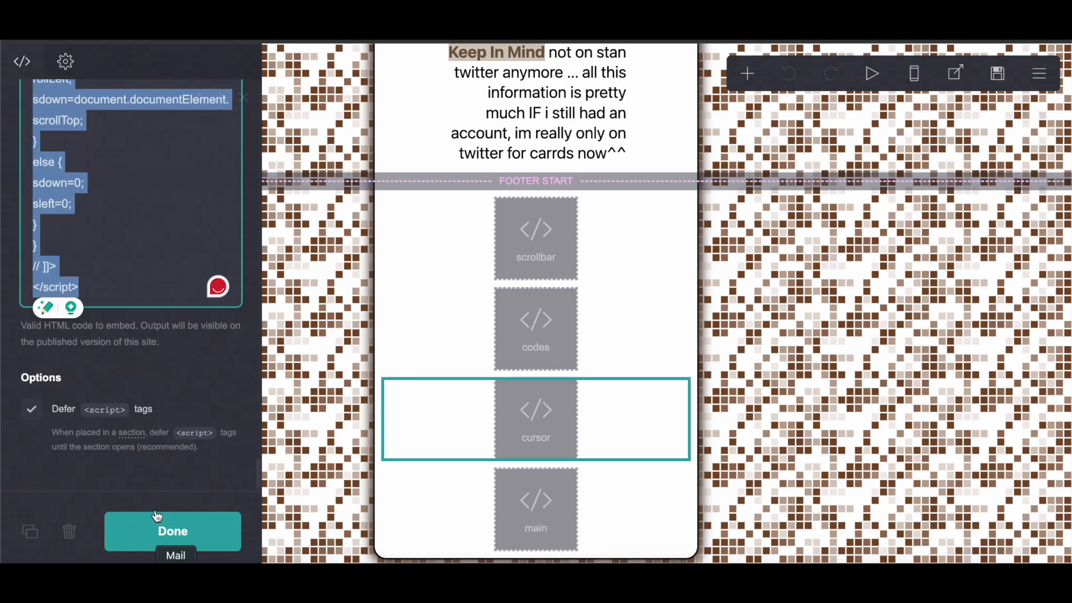
right_click(136, 149)
click(156, 264)
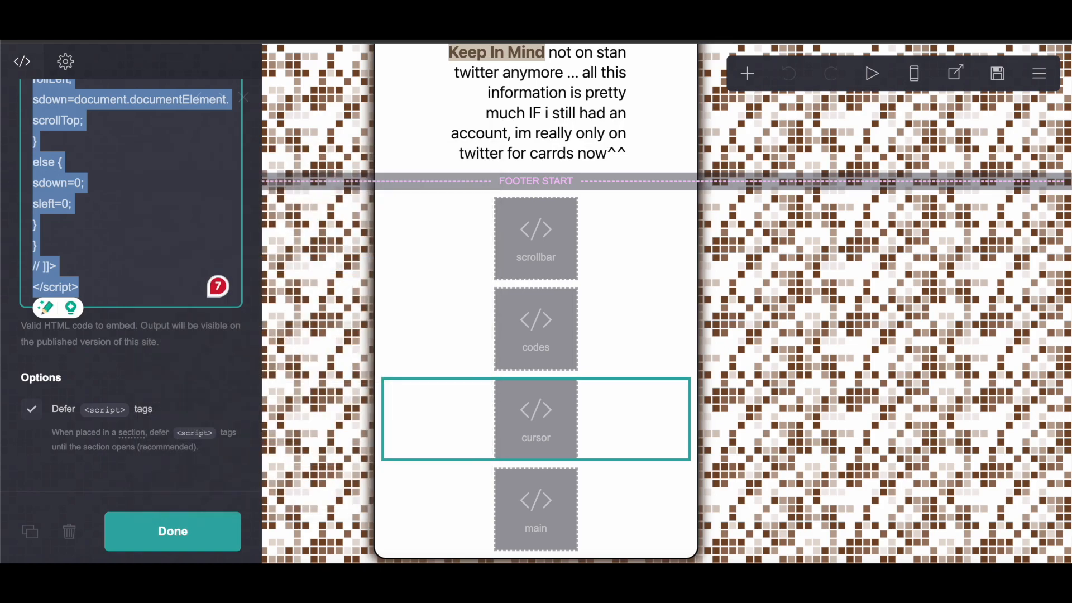
- Paste the Clicksplosion script into the new site's cursor embed and check its colours array
key(BackSpace)
right_click(132, 403)
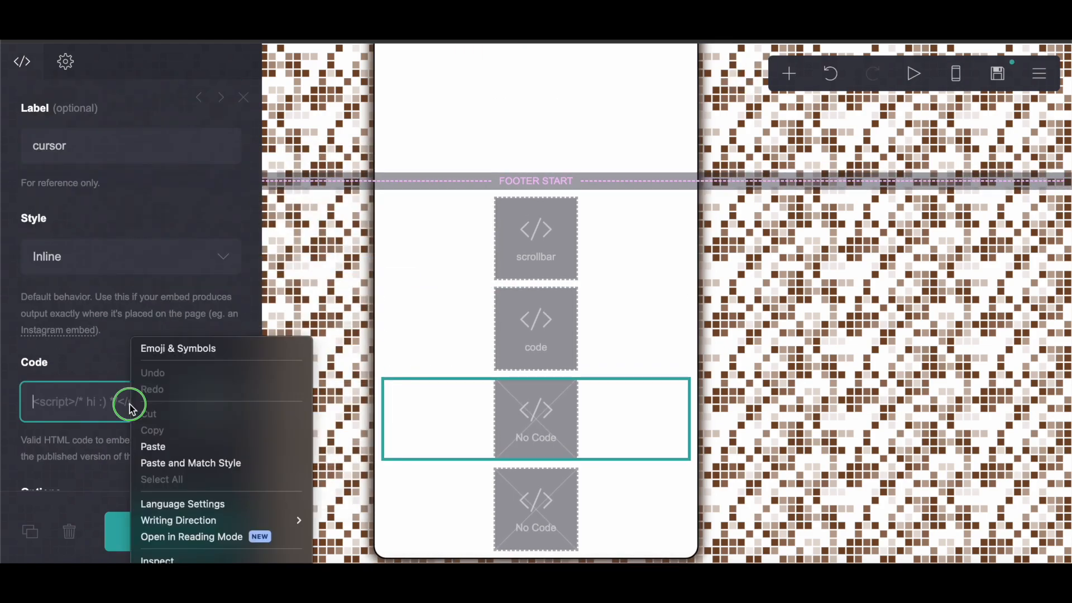
click(159, 445)
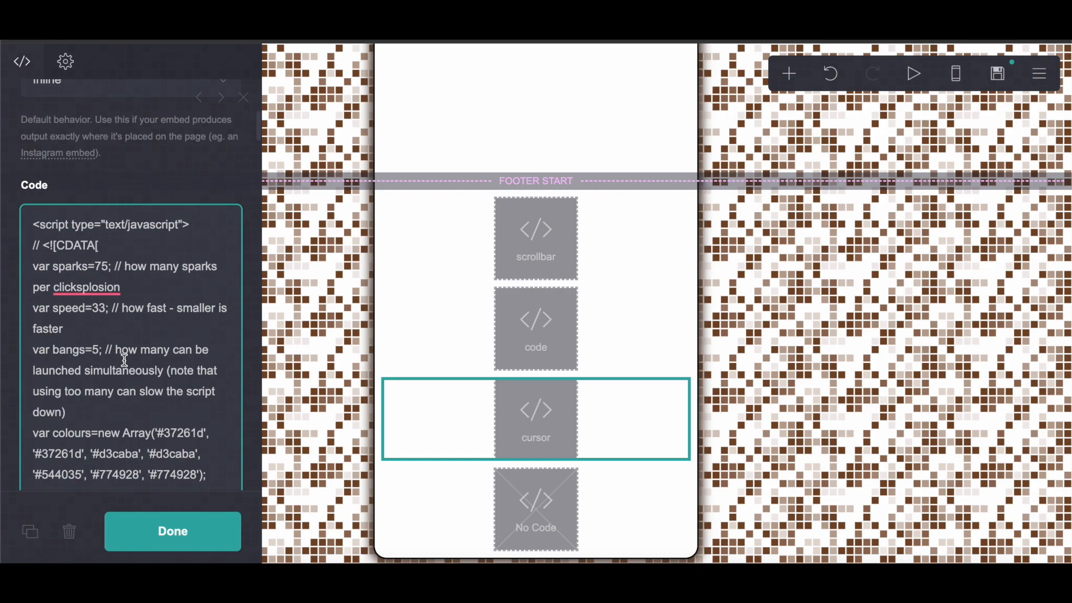
scroll(124, 361, down, 2)
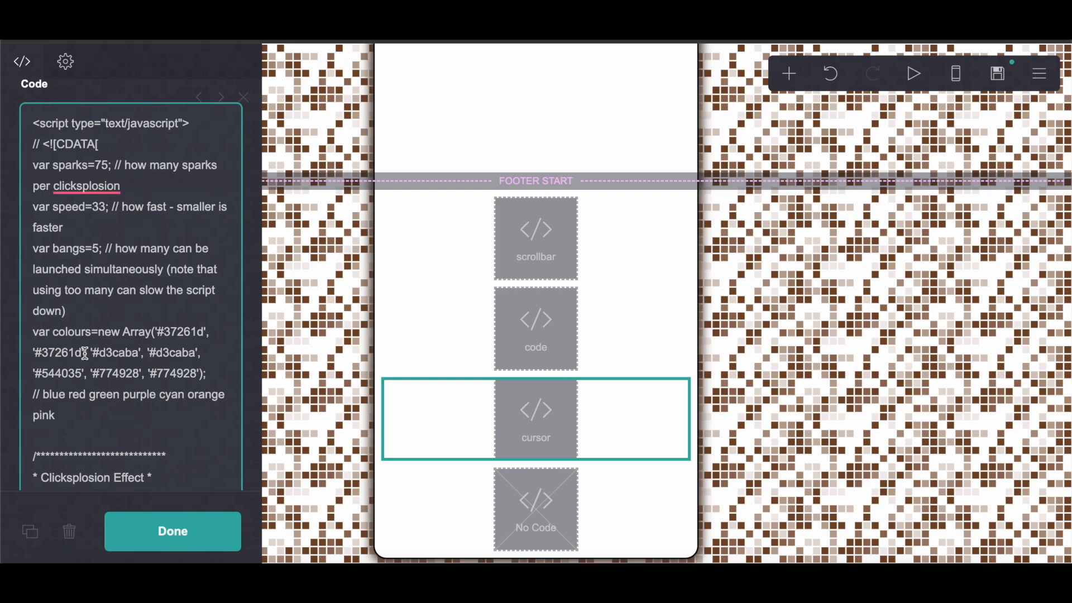
- Select the main embed, then copy the whole "monster drr ac (standard version) main code" paste from Pastebin
click(539, 500)
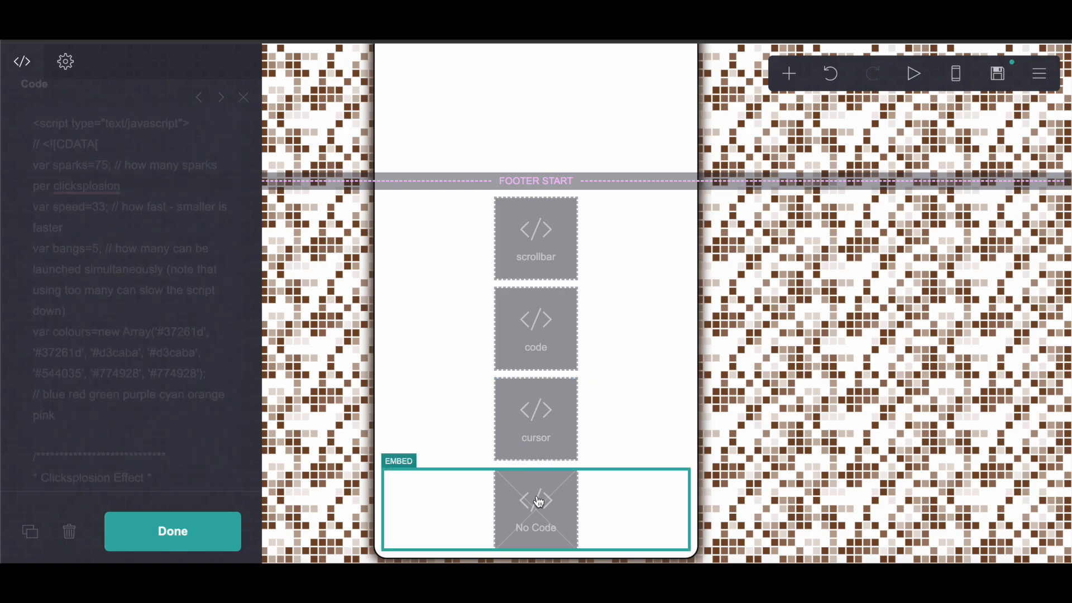
scroll(145, 404, down, 4)
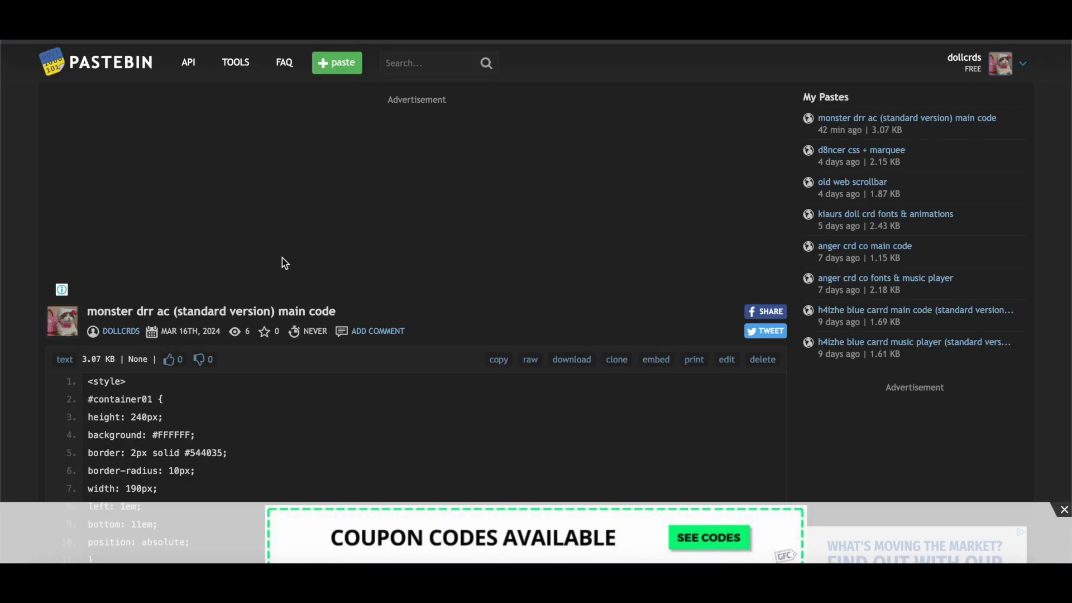
scroll(285, 263, down, 4)
drag(89, 158, 263, 237)
right_click(250, 194)
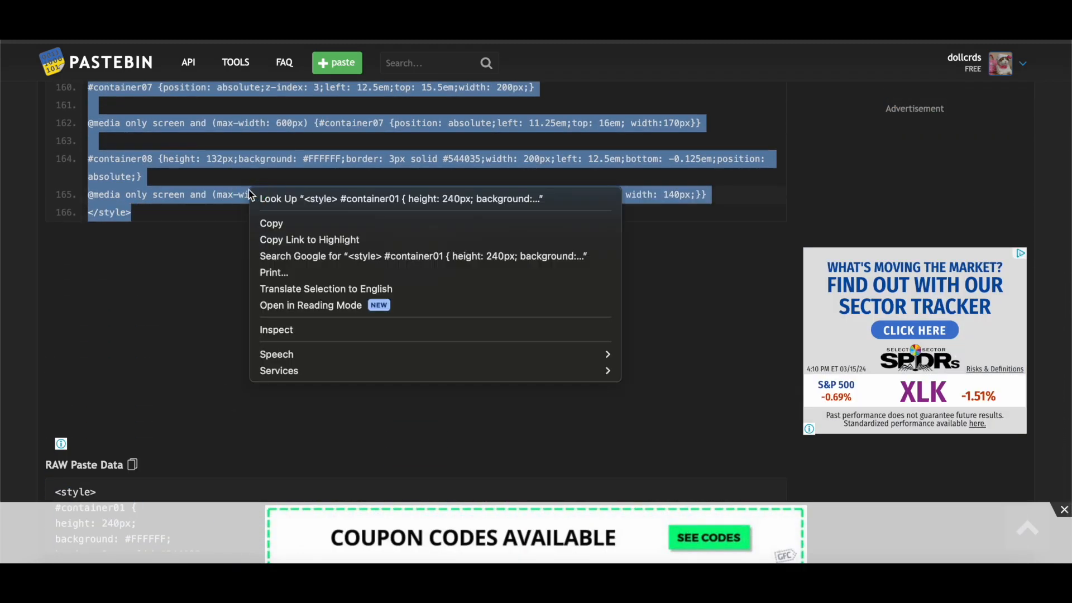
click(271, 223)
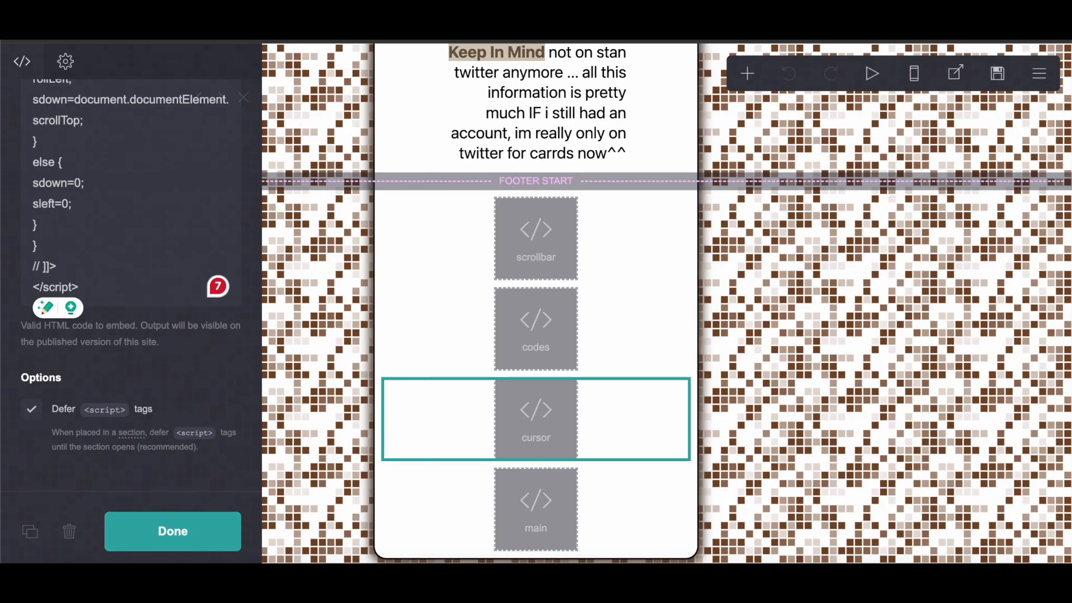
- Back in the Carrd editor, paste the container style code into the main embed
click(477, 498)
scroll(104, 320, down, 2)
click(87, 291)
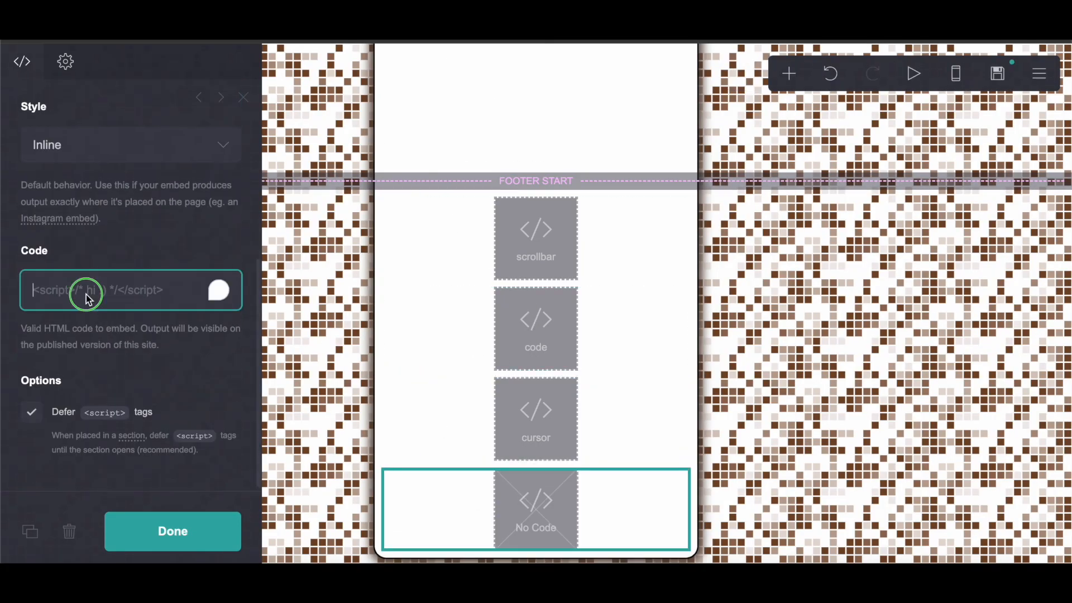
right_click(89, 291)
click(129, 401)
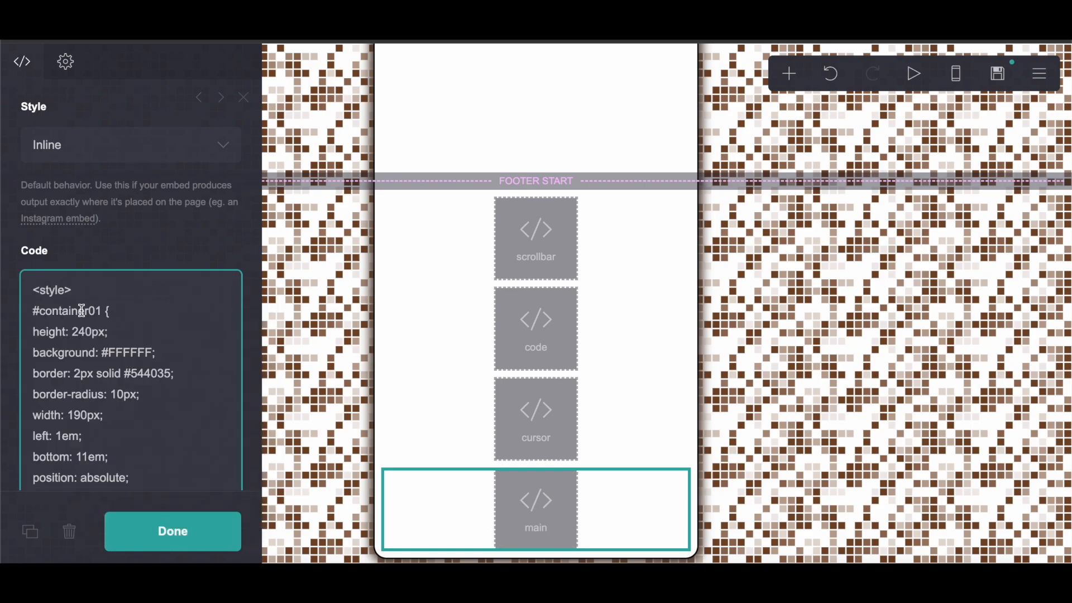
scroll(75, 318, down, 2)
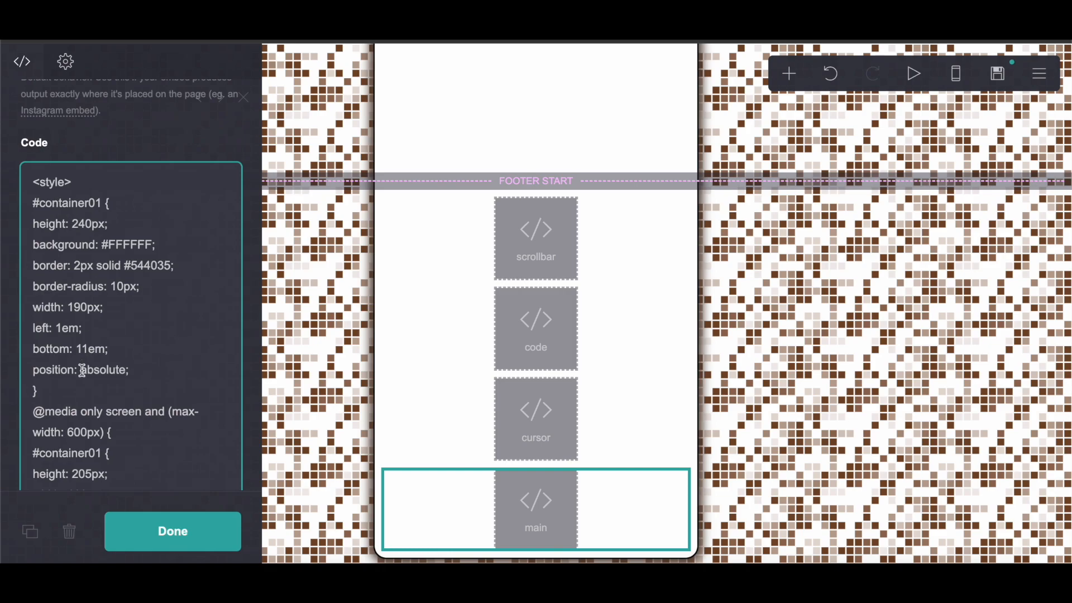
- Add a default container, placed above the footer marker, and open its ID setting
click(789, 73)
click(578, 405)
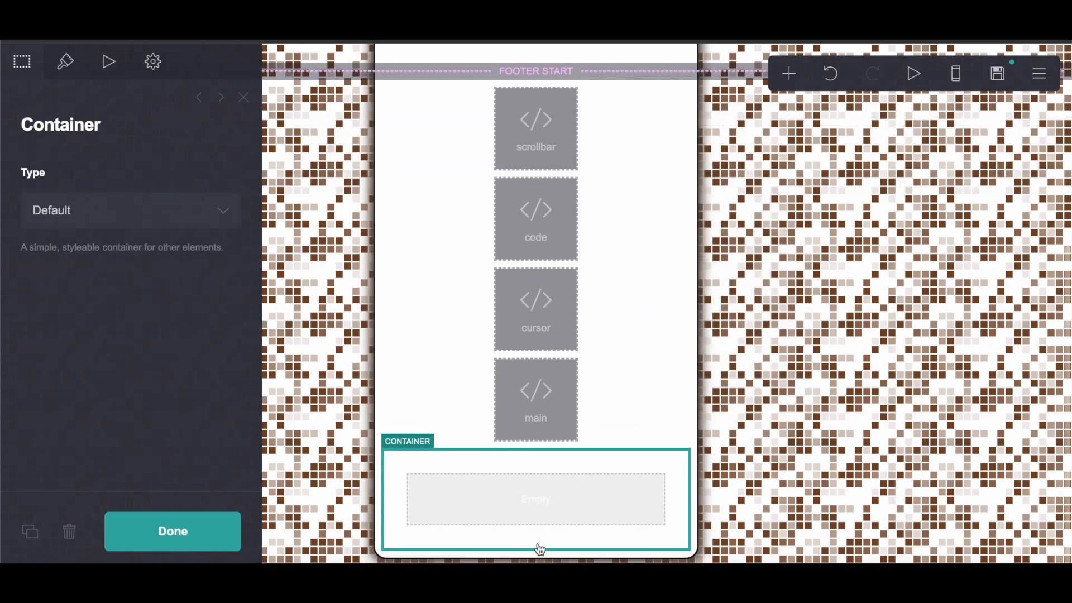
drag(548, 493, 550, 223)
click(153, 62)
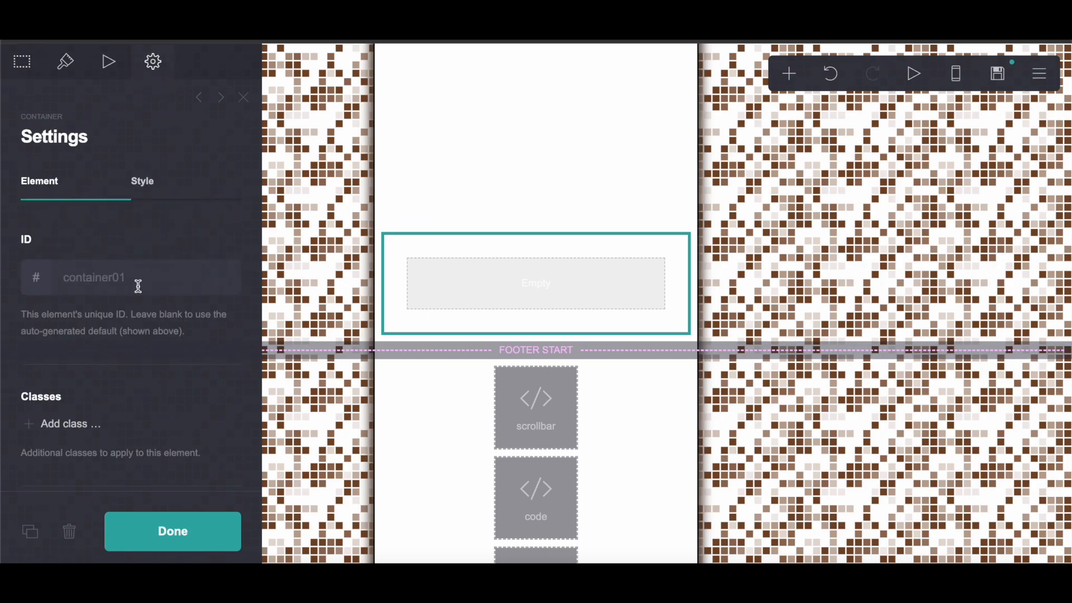
click(109, 290)
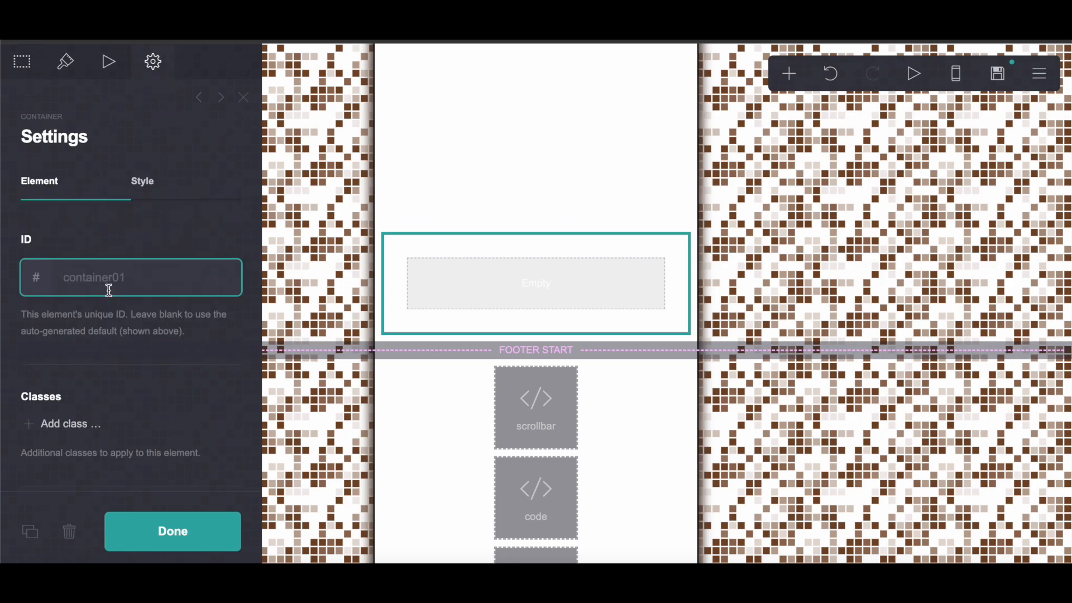
- Compare the new container's ID with the container selector used in the main embed's style code
click(99, 246)
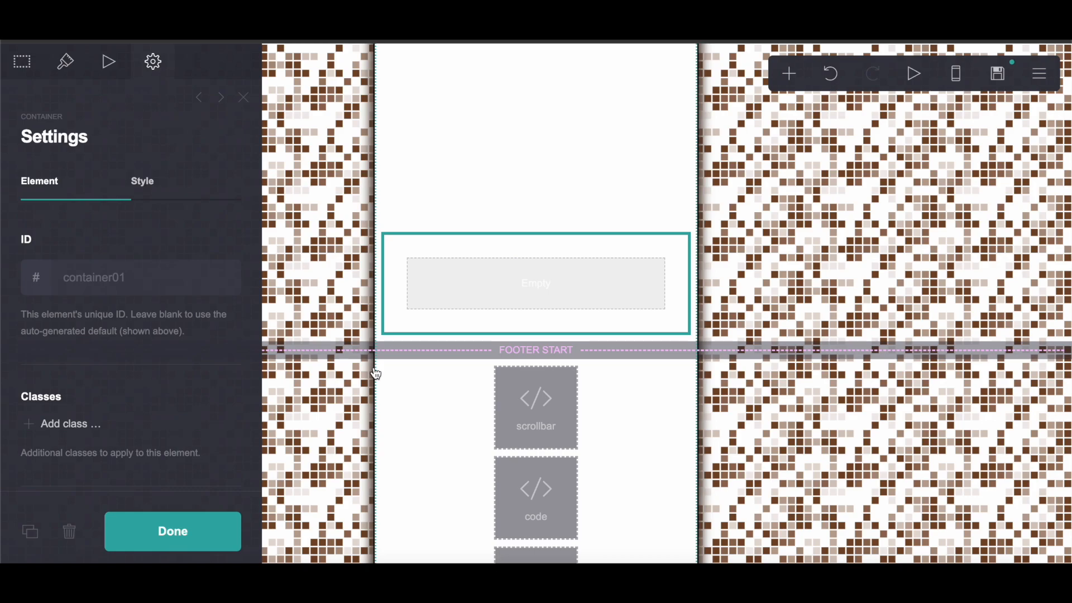
scroll(639, 323, down, 3)
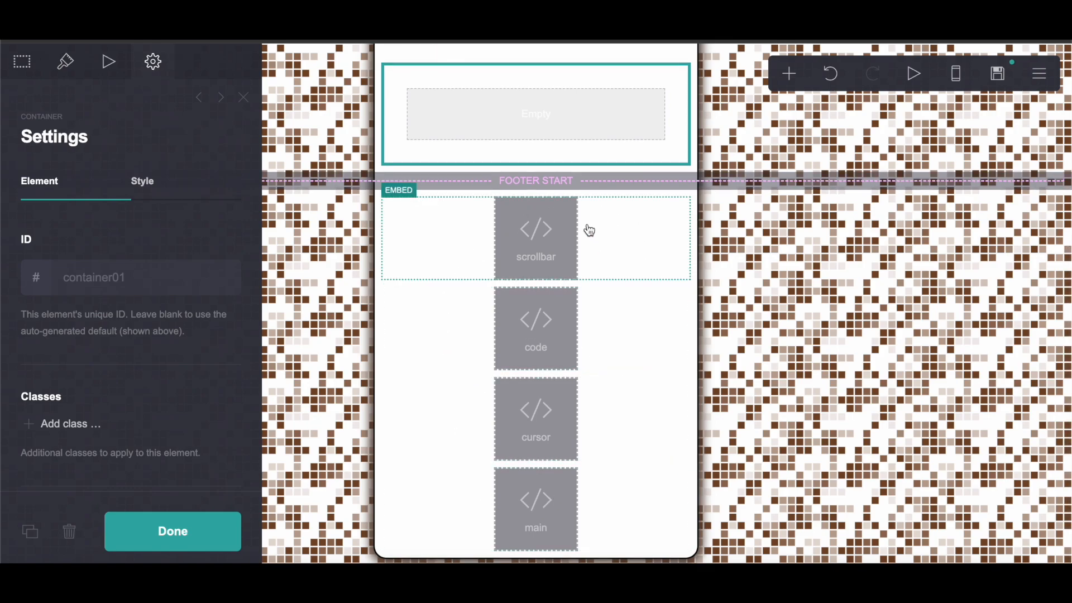
scroll(590, 230, up, 5)
scroll(589, 230, up, 1)
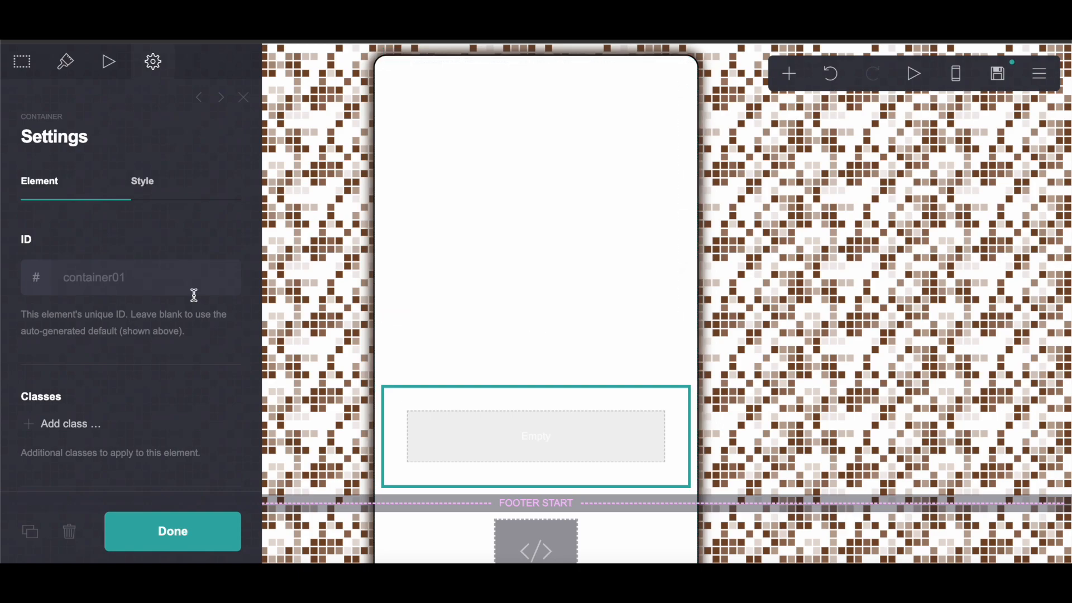
click(21, 64)
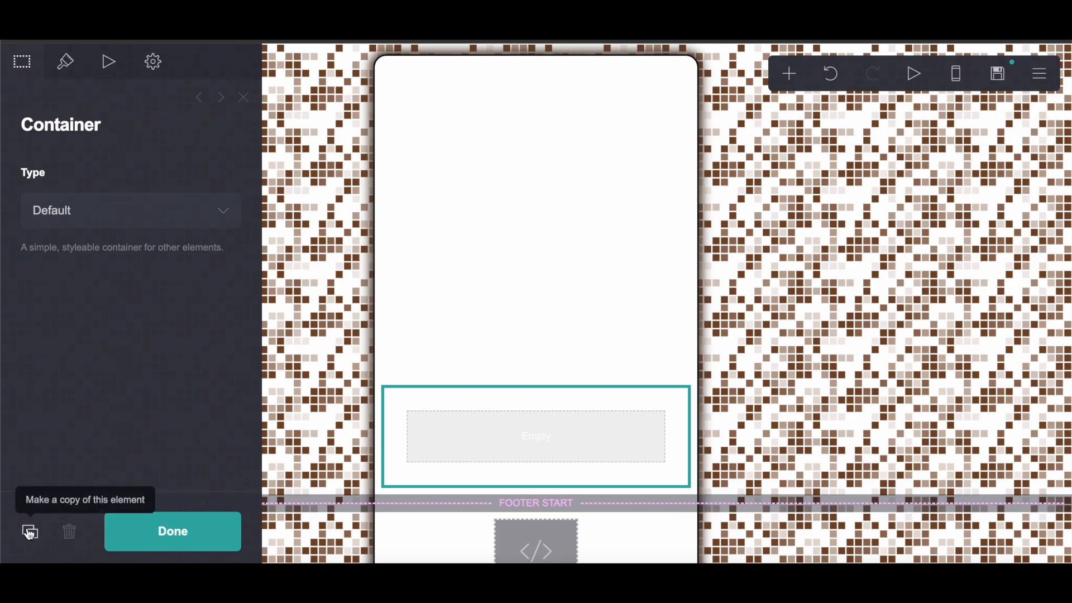
scroll(362, 530, down, 5)
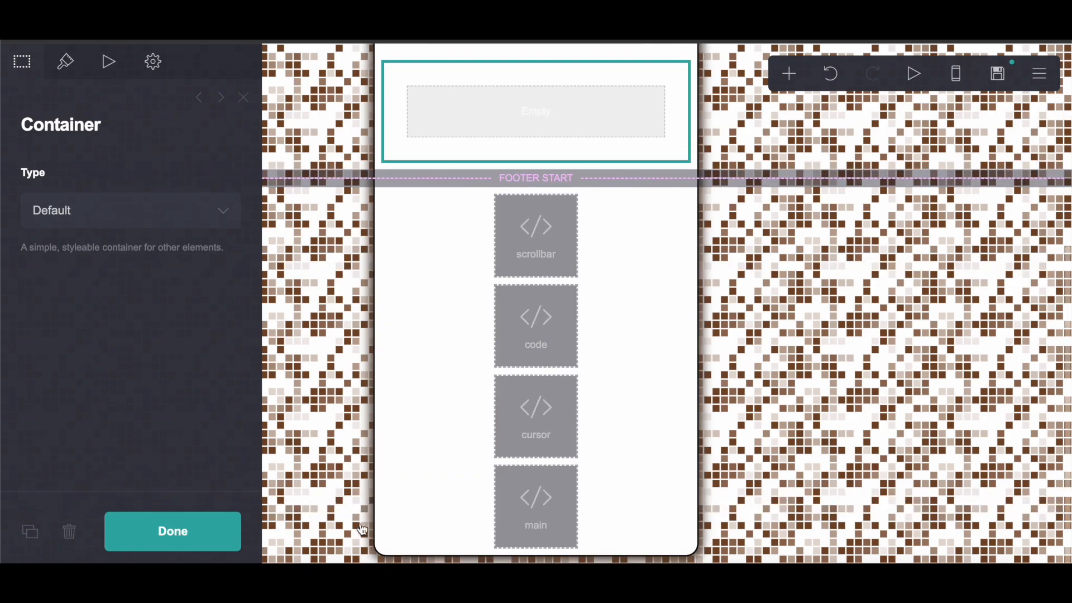
click(467, 472)
scroll(185, 383, down, 5)
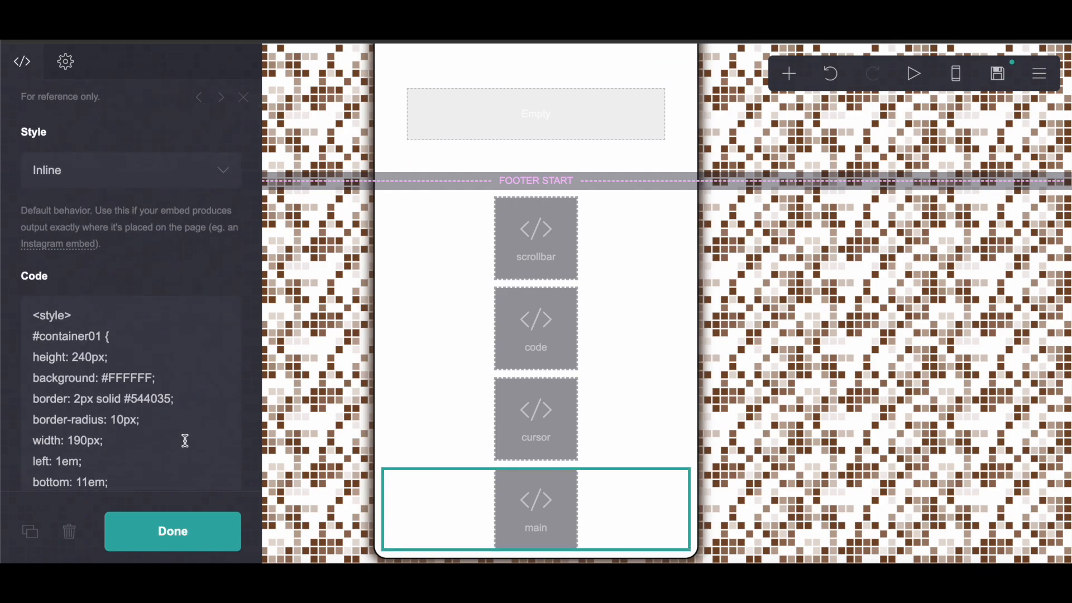
click(160, 548)
scroll(241, 356, up, 4)
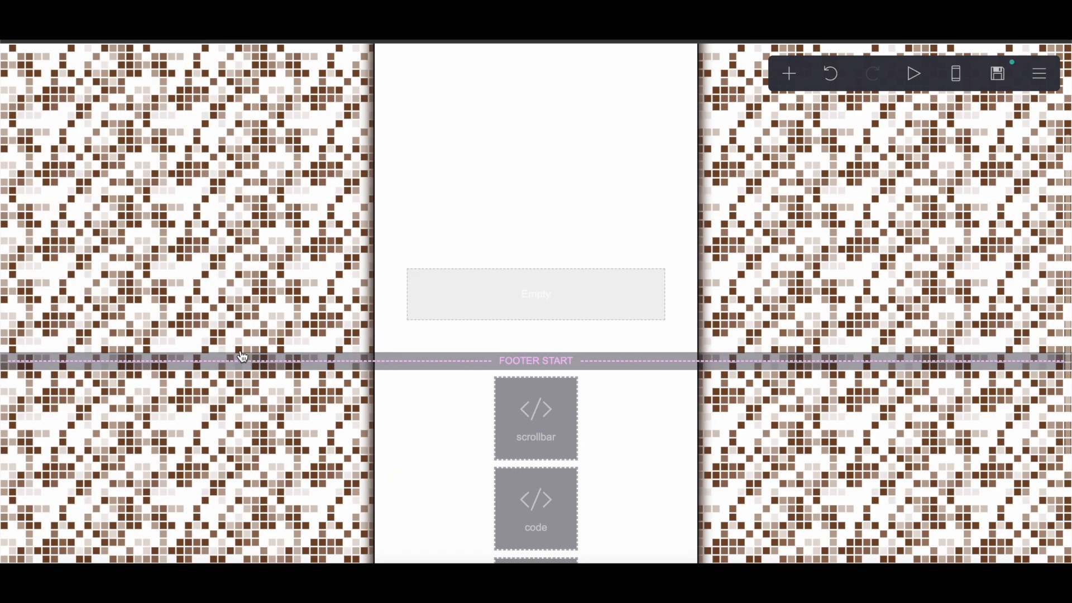
- Add a second default container below the existing one, and delete it
click(467, 306)
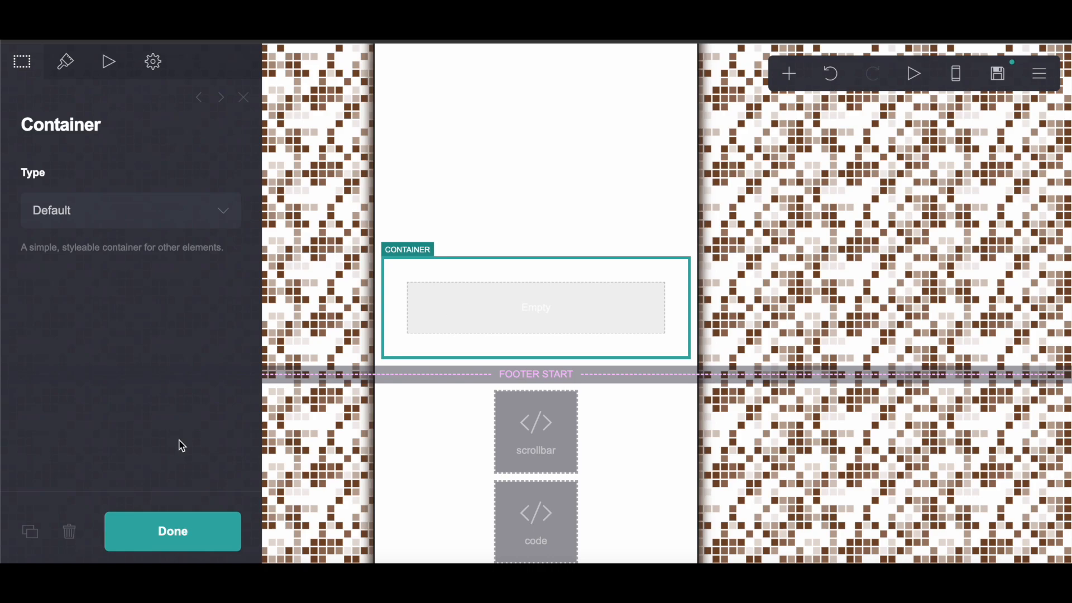
click(789, 84)
click(626, 411)
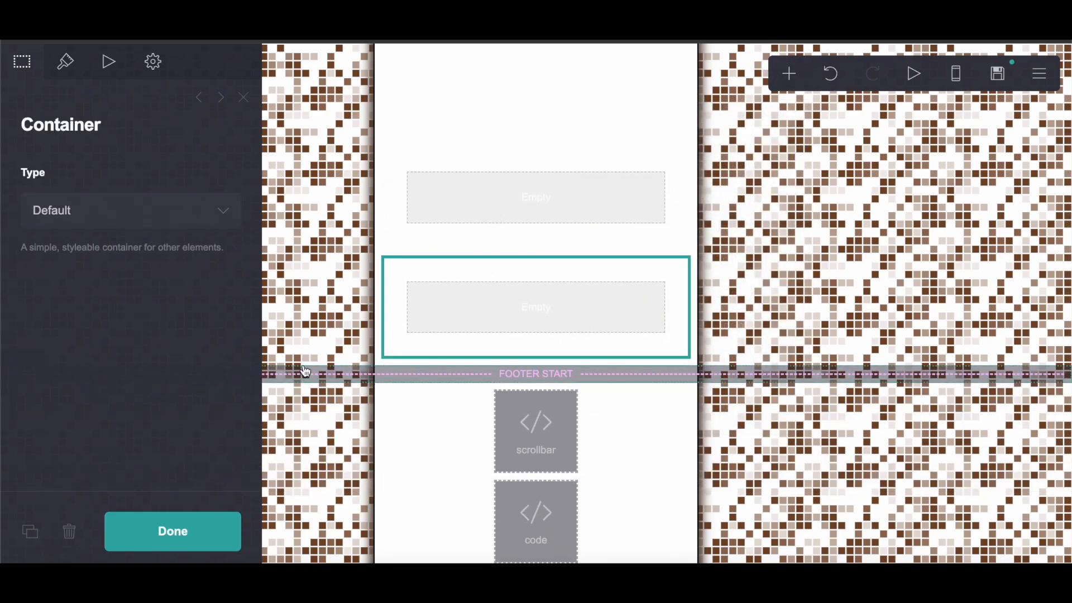
click(70, 541)
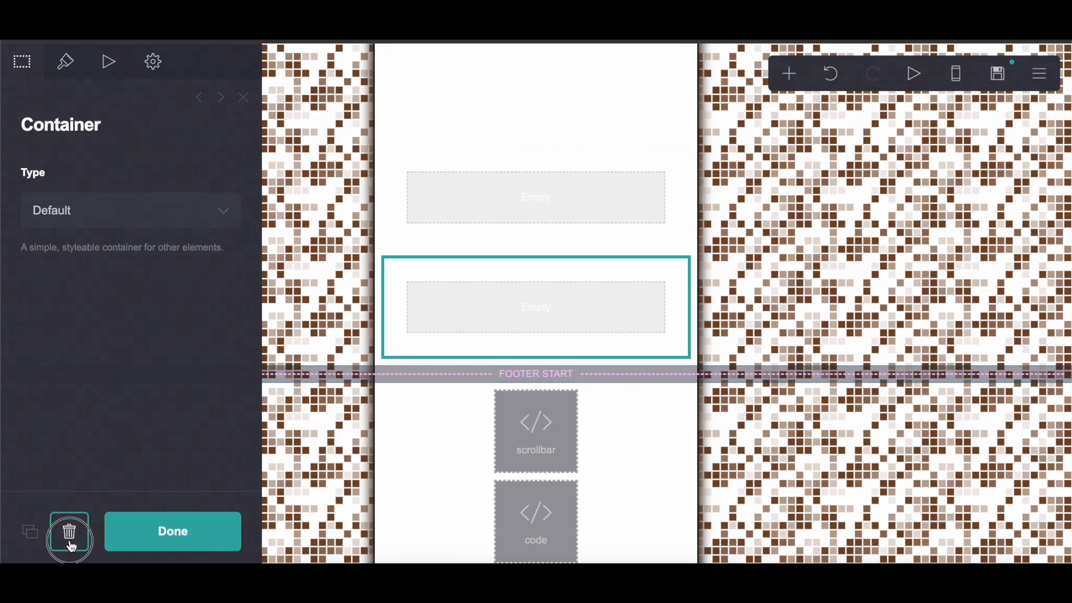
- Look up the container padding in the Google Docs settings document, and set the container's vertical and horizontal padding to 0.75
click(406, 233)
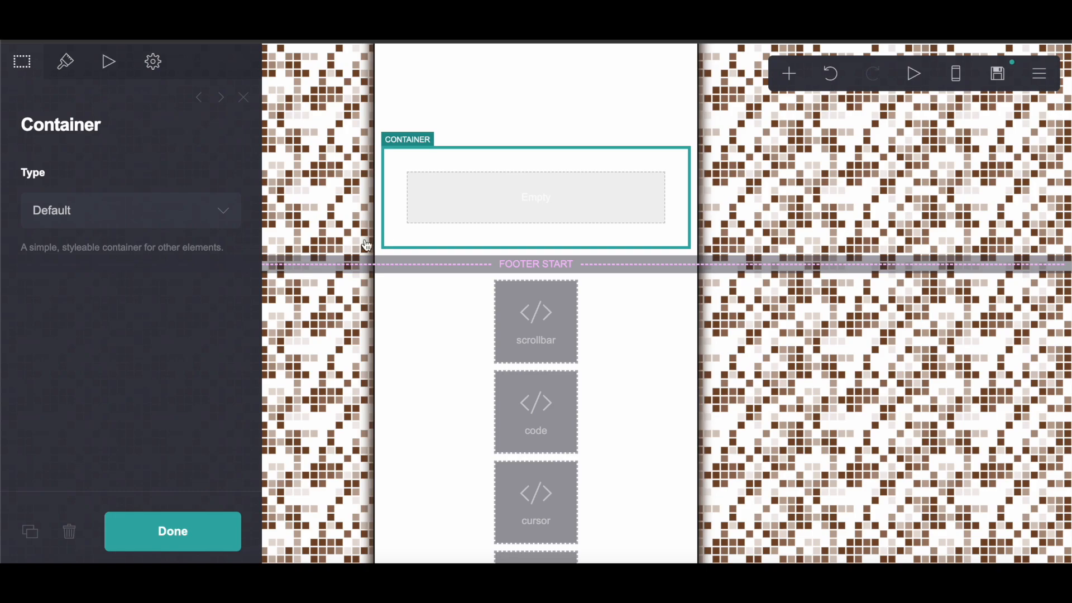
click(154, 63)
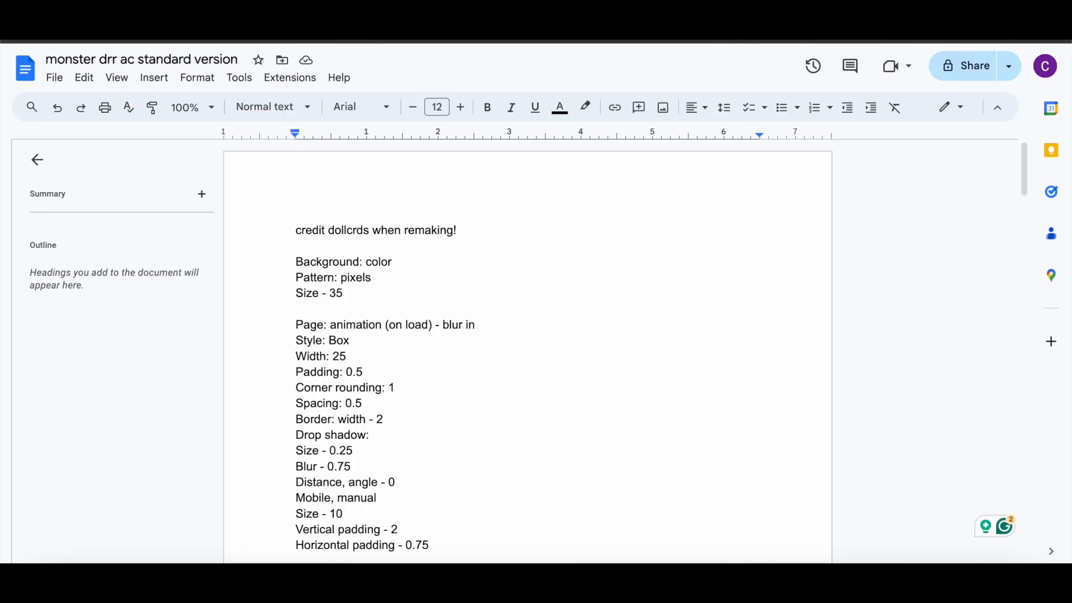
scroll(438, 362, down, 8)
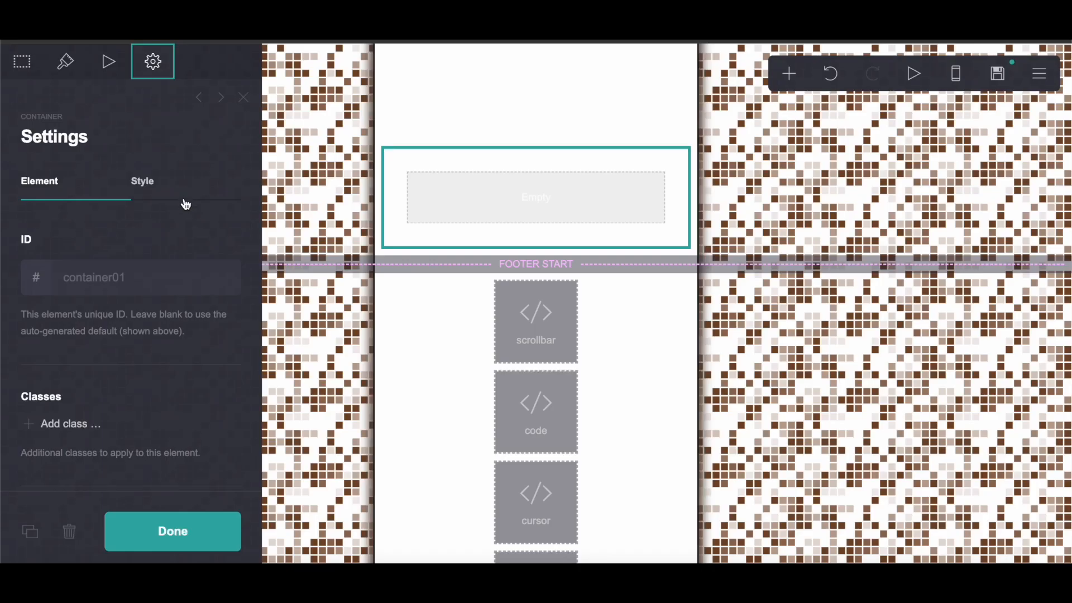
click(58, 68)
click(117, 291)
text(0.75)
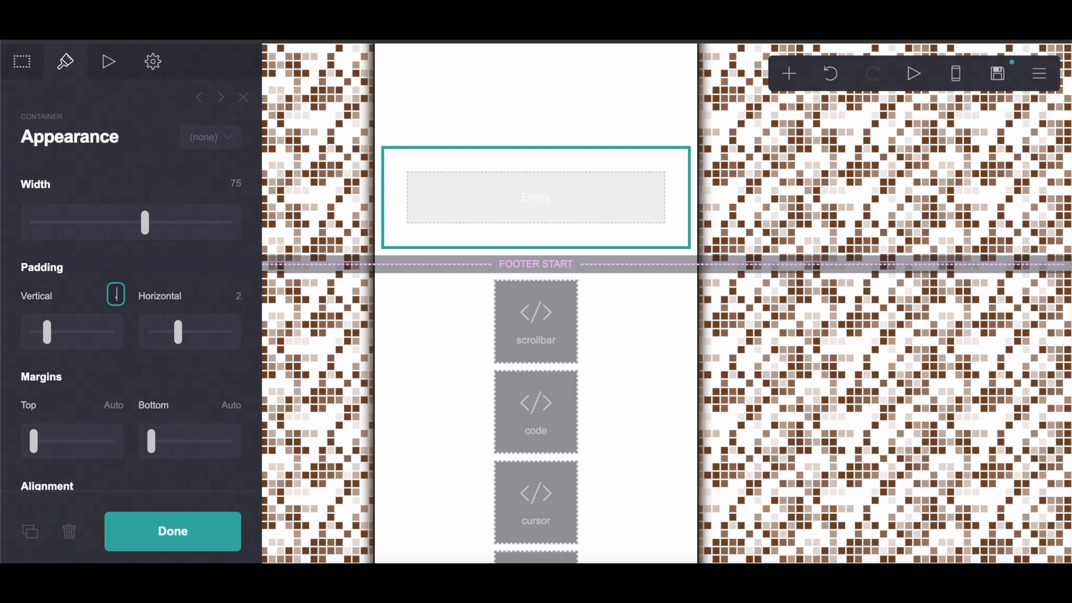
click(233, 294)
key(BackSpace)
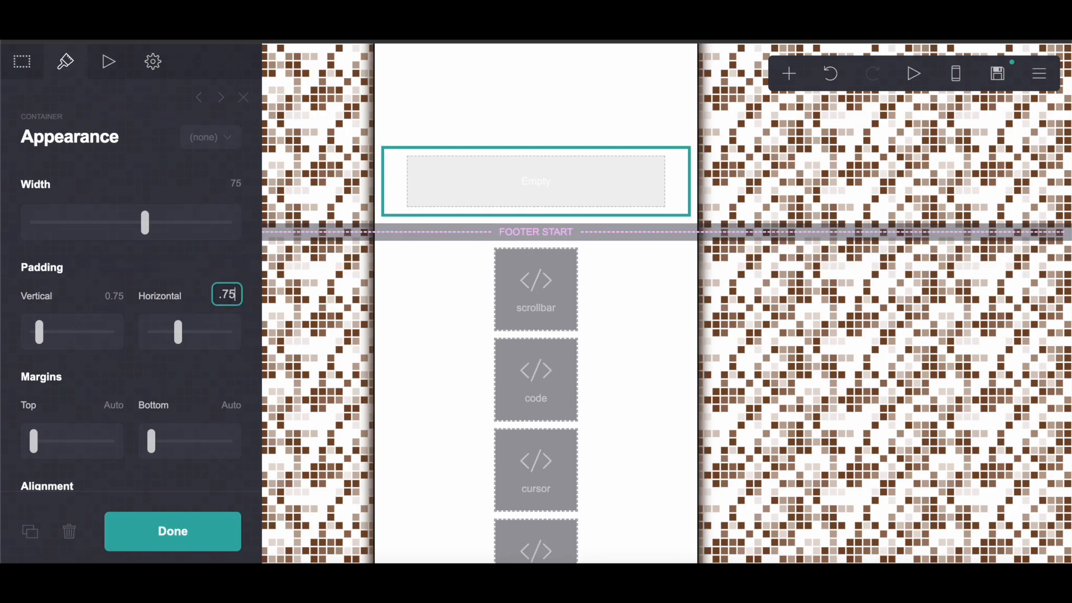
text(.75)
key(Return)
- Add an image element inside the container and upload 205b245c4dbd71bfe4a1e7f3e0a46f57.jpeg, leaving it uncropped
click(789, 73)
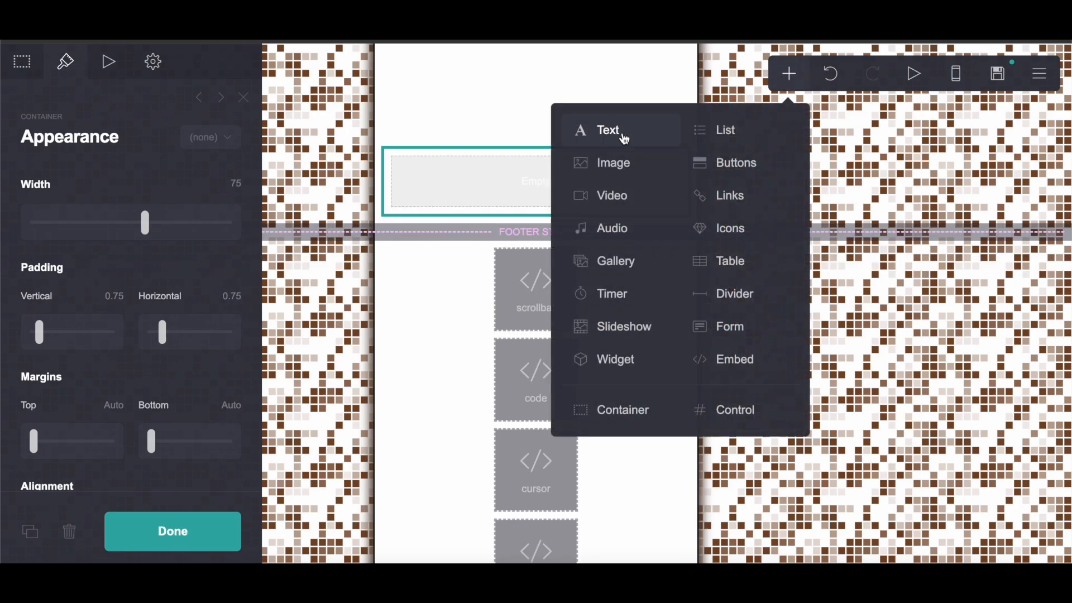
click(601, 162)
click(136, 254)
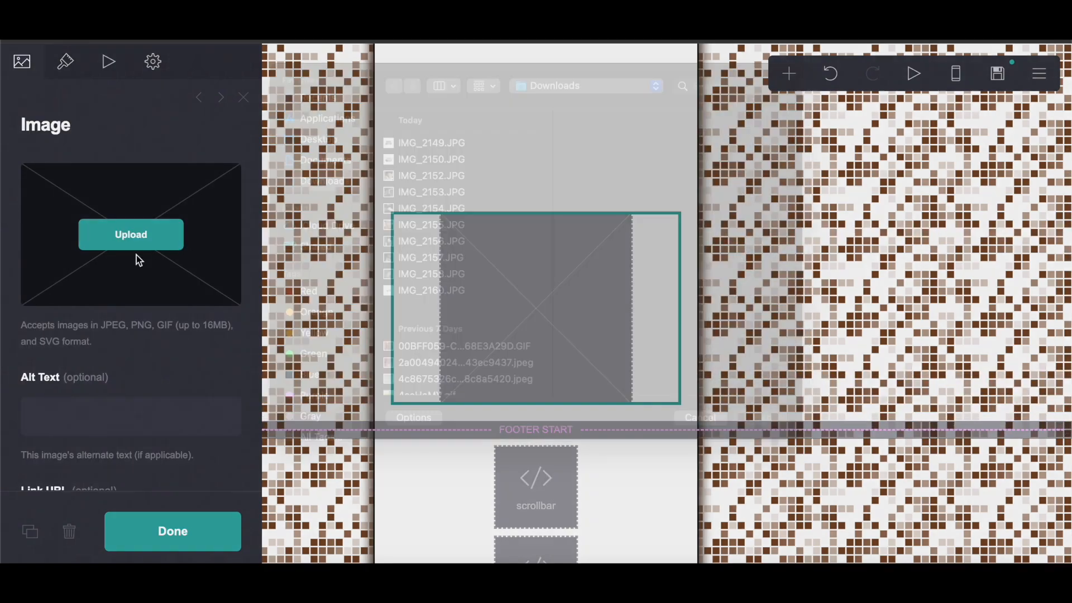
scroll(439, 329, down, 5)
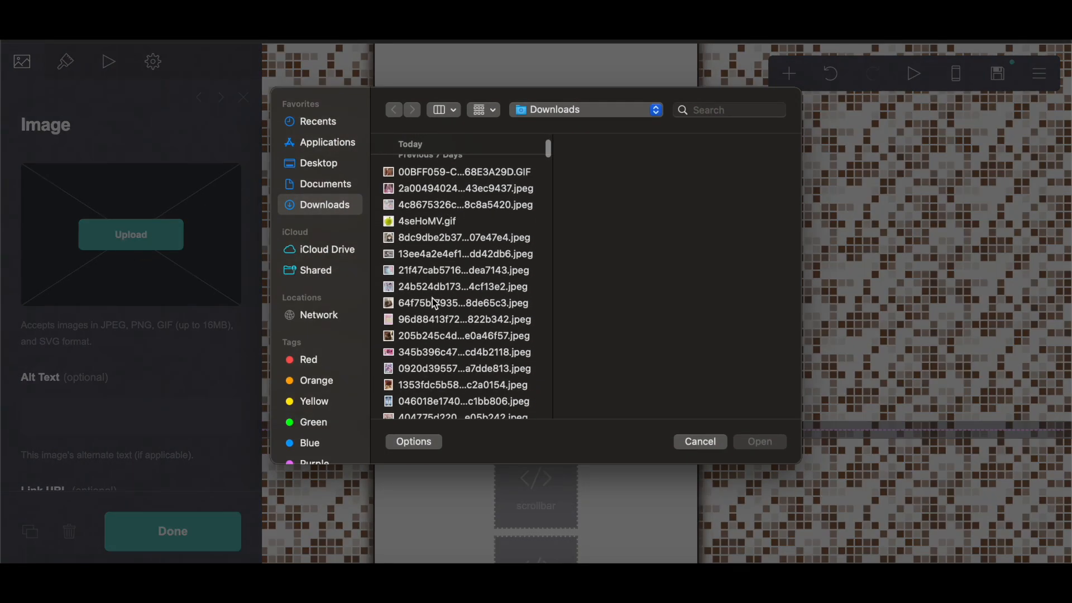
click(413, 335)
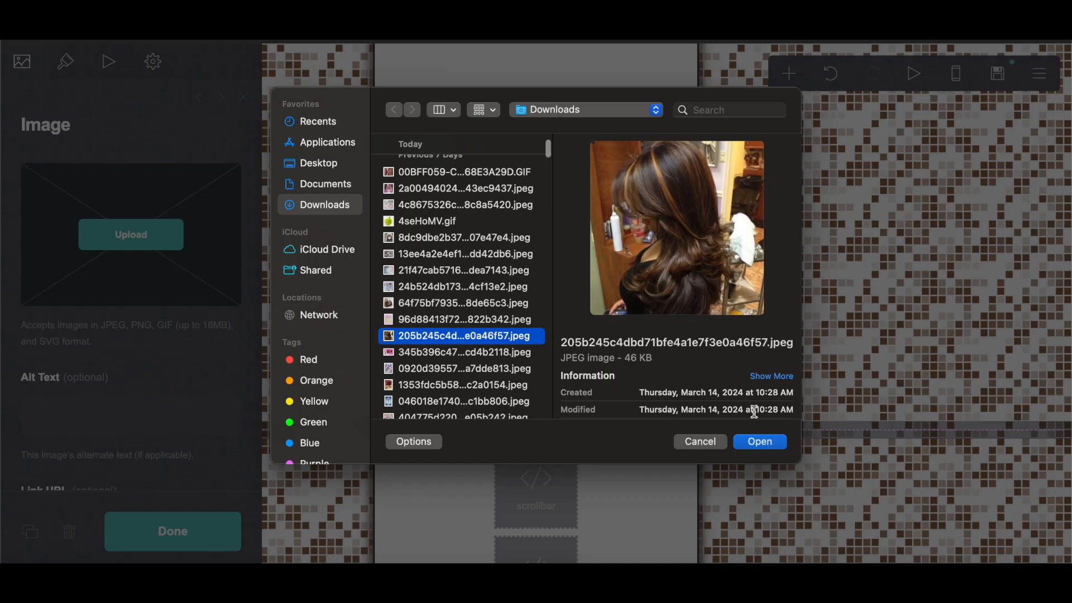
click(759, 441)
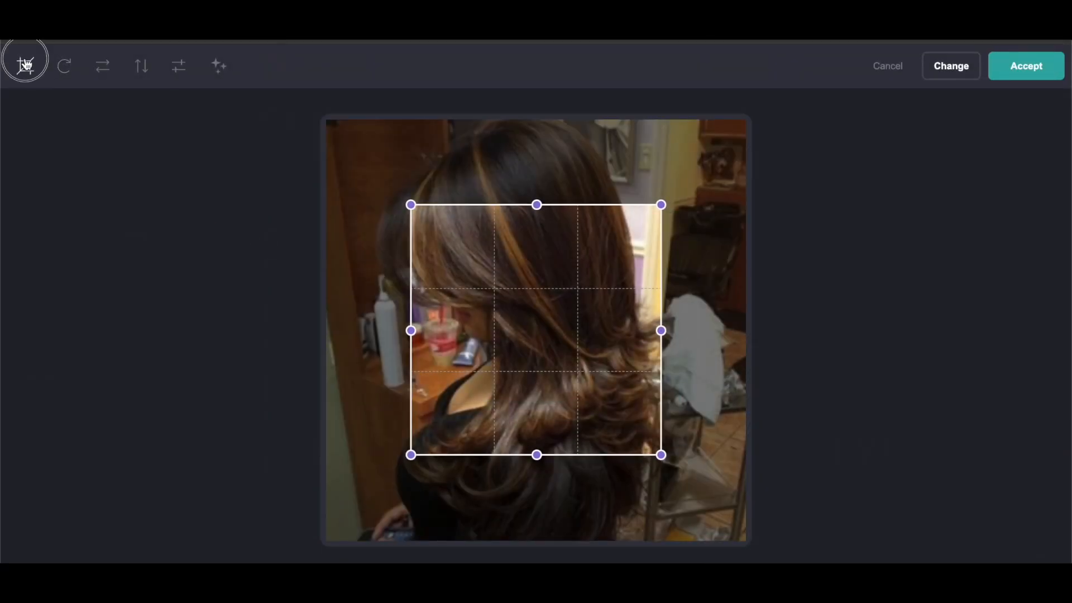
click(25, 65)
click(1027, 65)
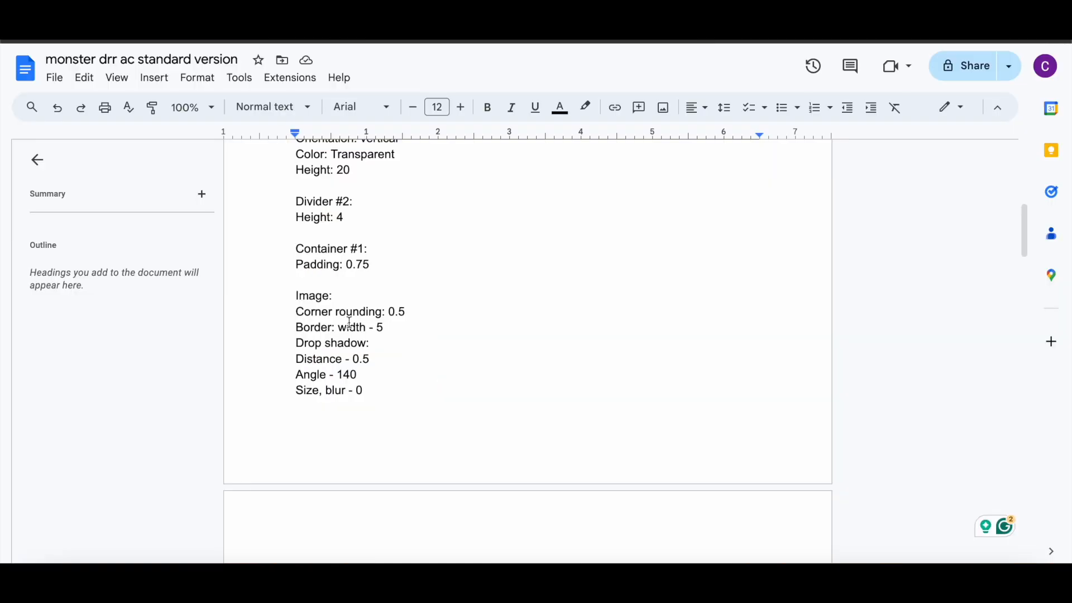
- Check the image specifications in the Google Docs settings document, and set the new image's corner rounding to 0.5
scroll(349, 321, down, 3)
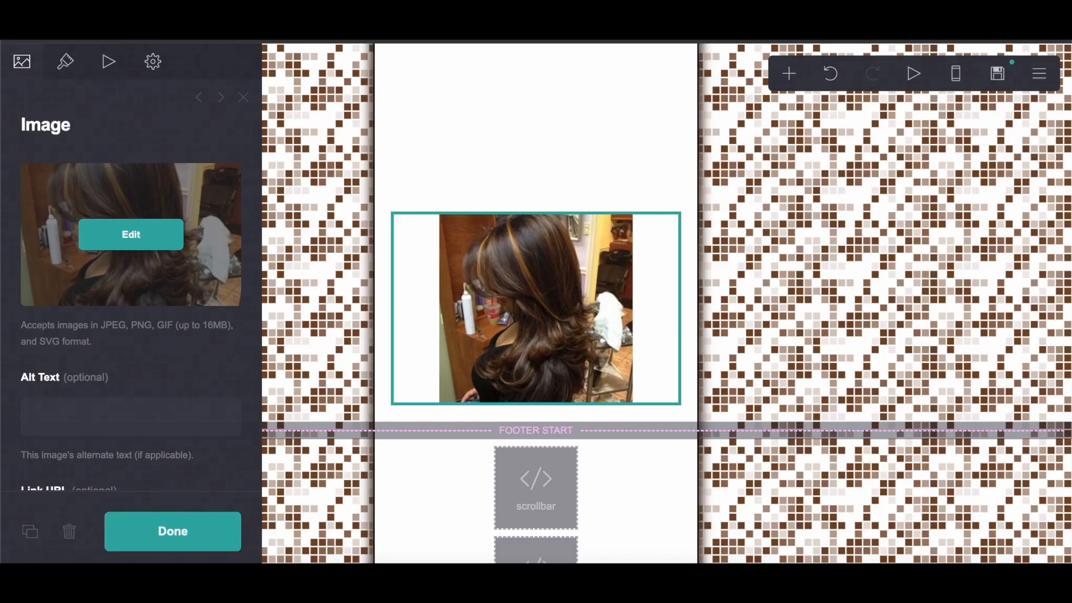
click(66, 81)
scroll(159, 419, down, 2)
click(237, 288)
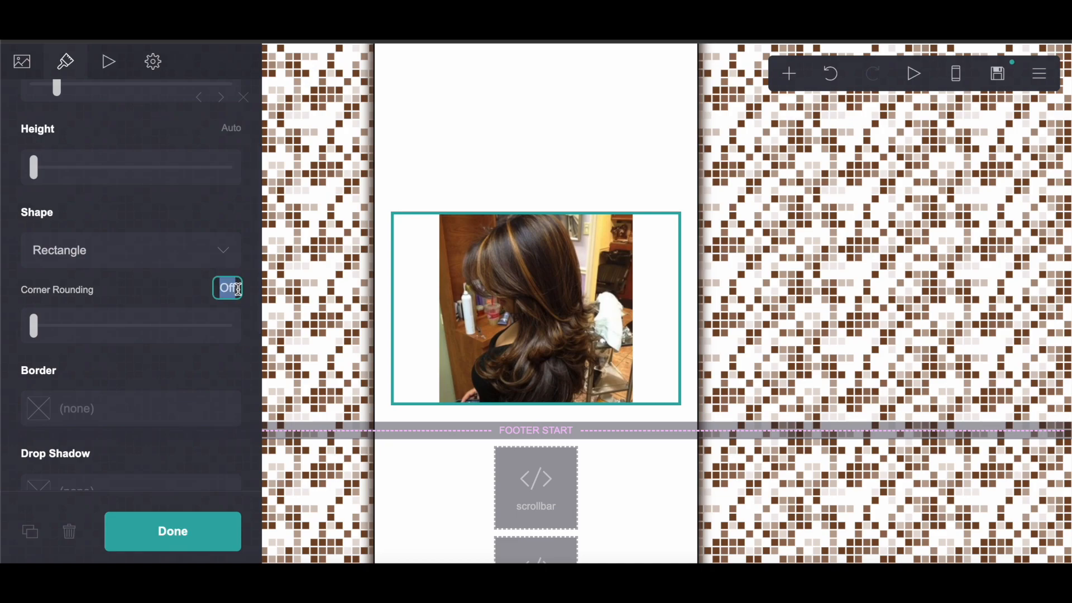
text(0.5)
key(Return)
scroll(121, 443, down, 3)
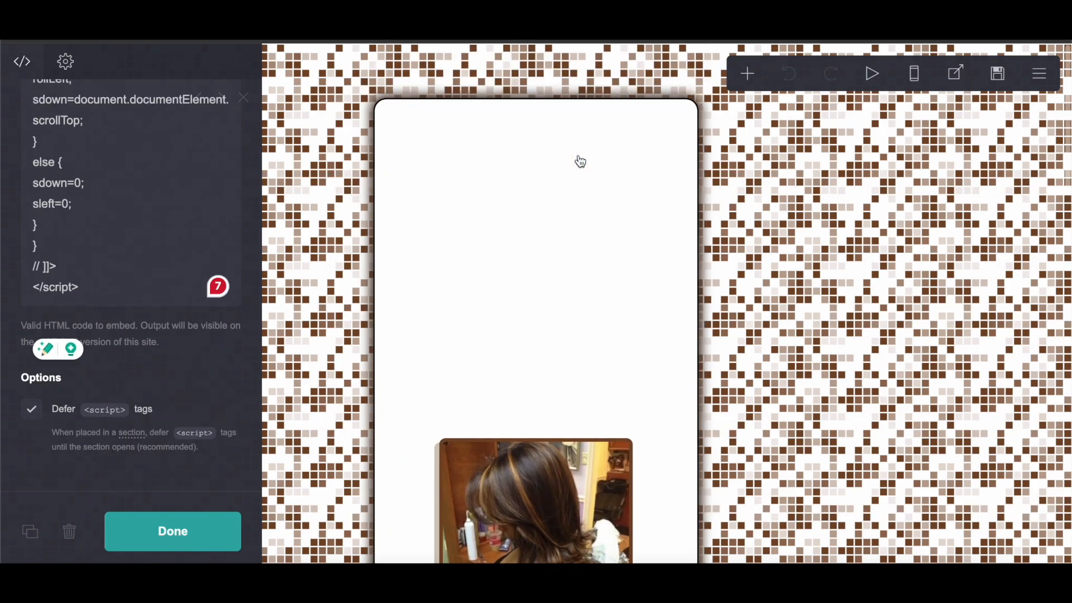
- Copy the border colour #774928 from the reference site's image and apply it as the new image's border colour
click(531, 300)
scroll(149, 399, down, 5)
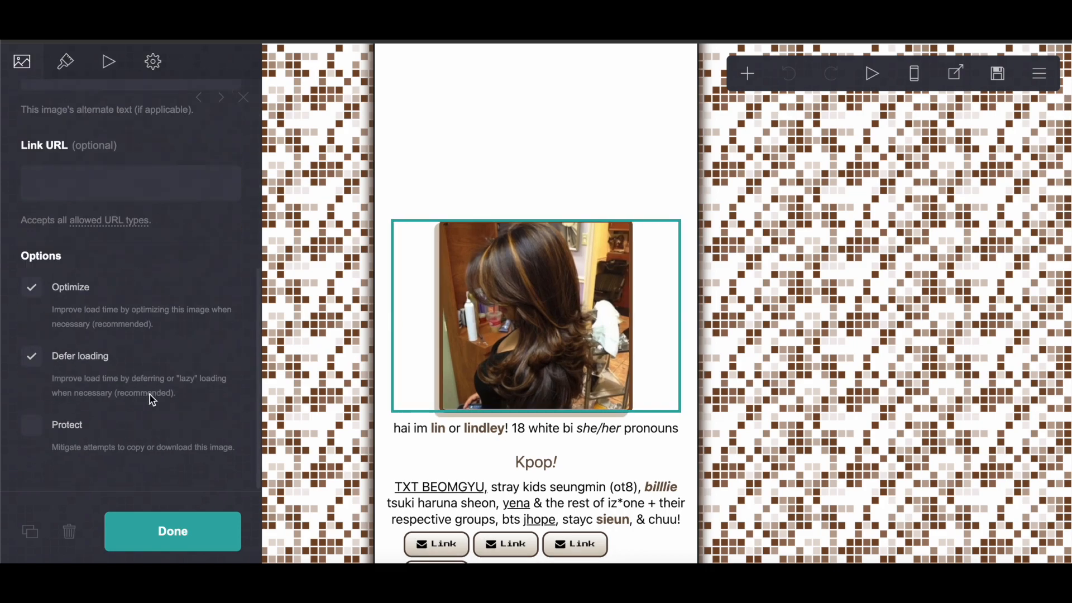
click(65, 61)
scroll(122, 263, up, 1)
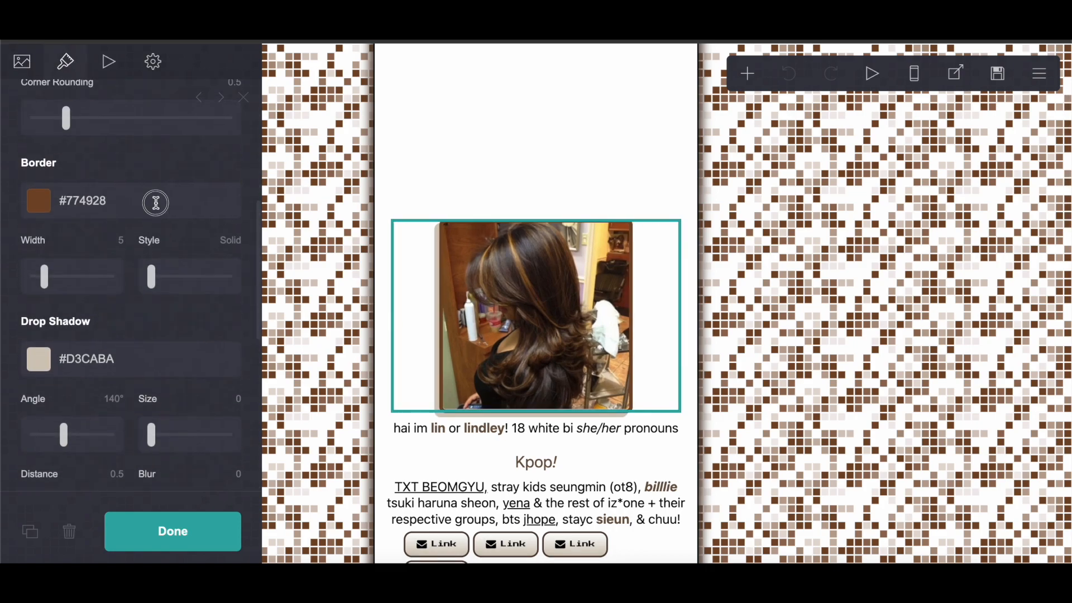
click(100, 202)
right_click(100, 202)
click(131, 315)
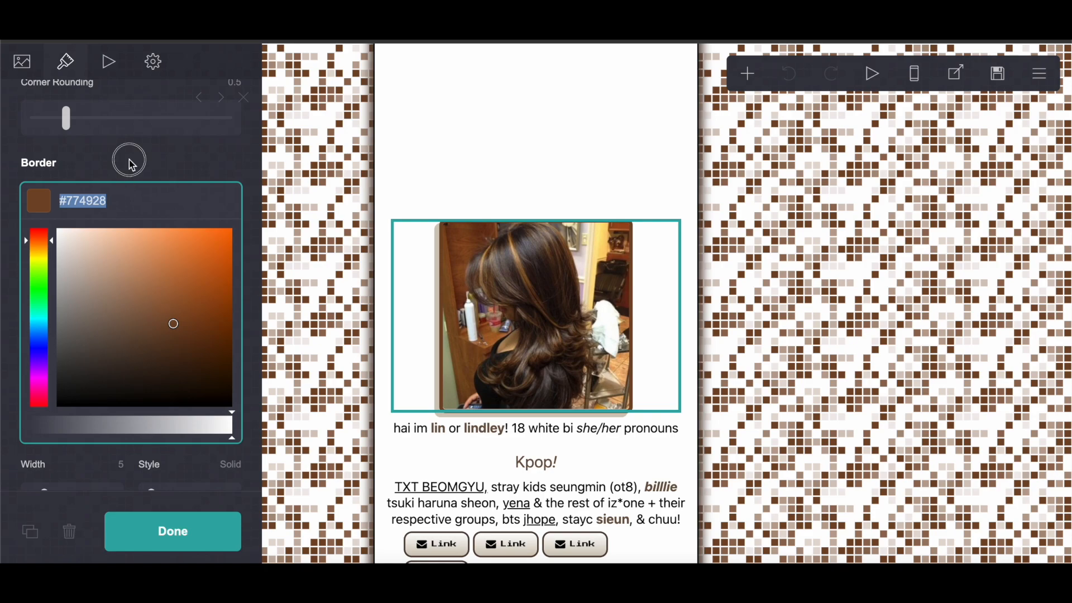
scroll(128, 159, down, 5)
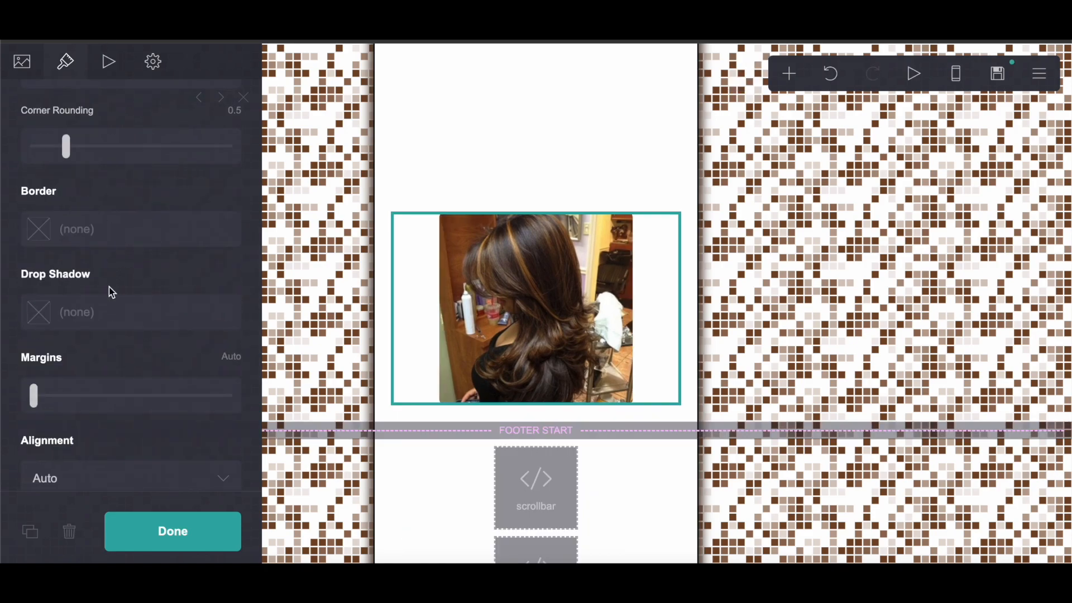
scroll(109, 287, up, 2)
right_click(98, 309)
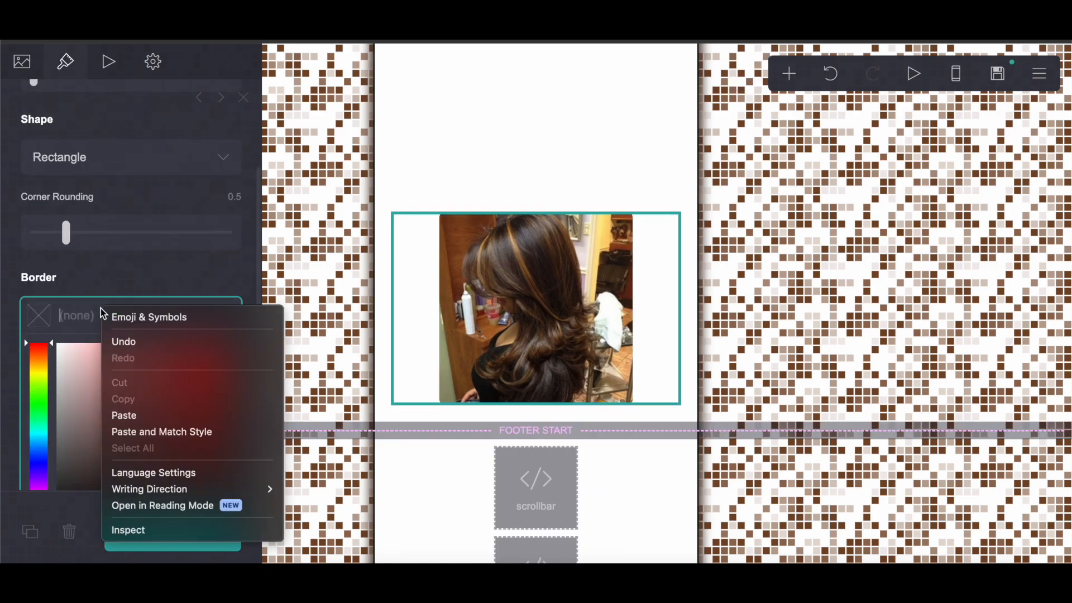
click(128, 414)
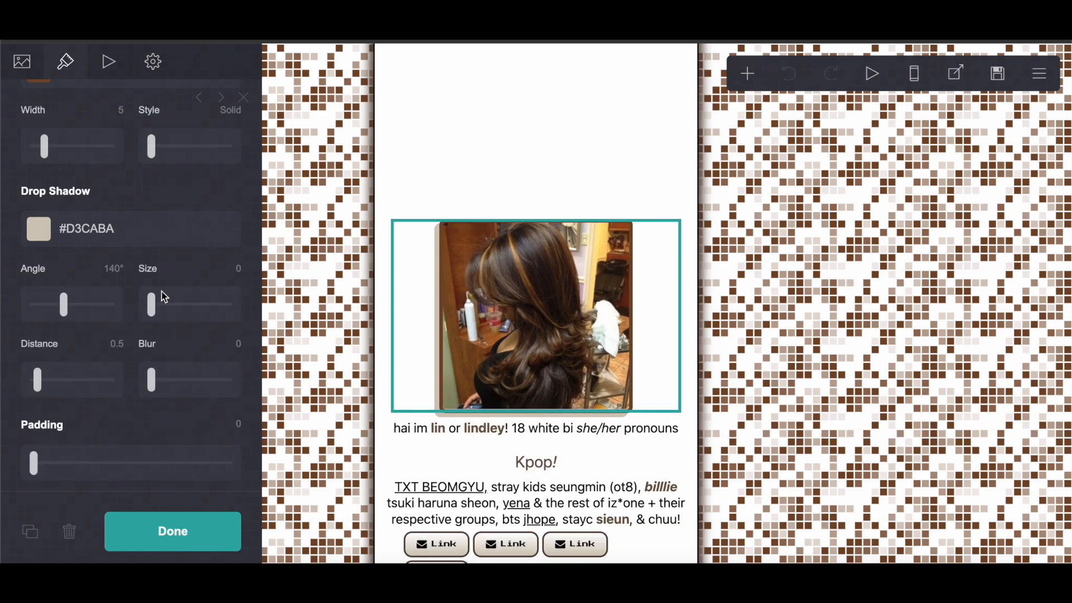
- Copy the drop shadow colour #D3CABA from the reference site's image
click(149, 222)
double_click(149, 222)
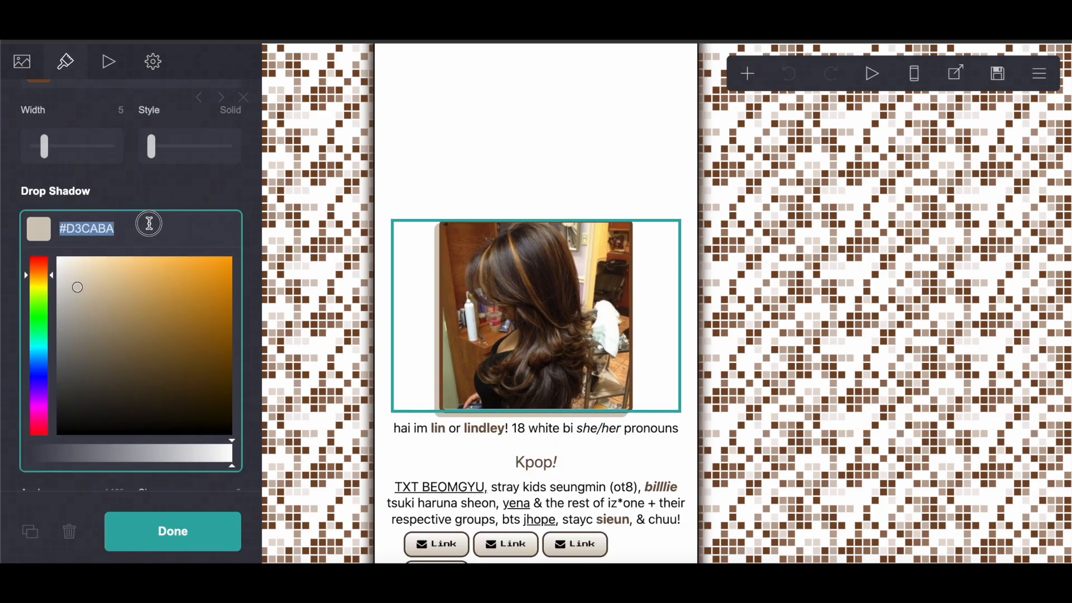
right_click(152, 216)
click(197, 338)
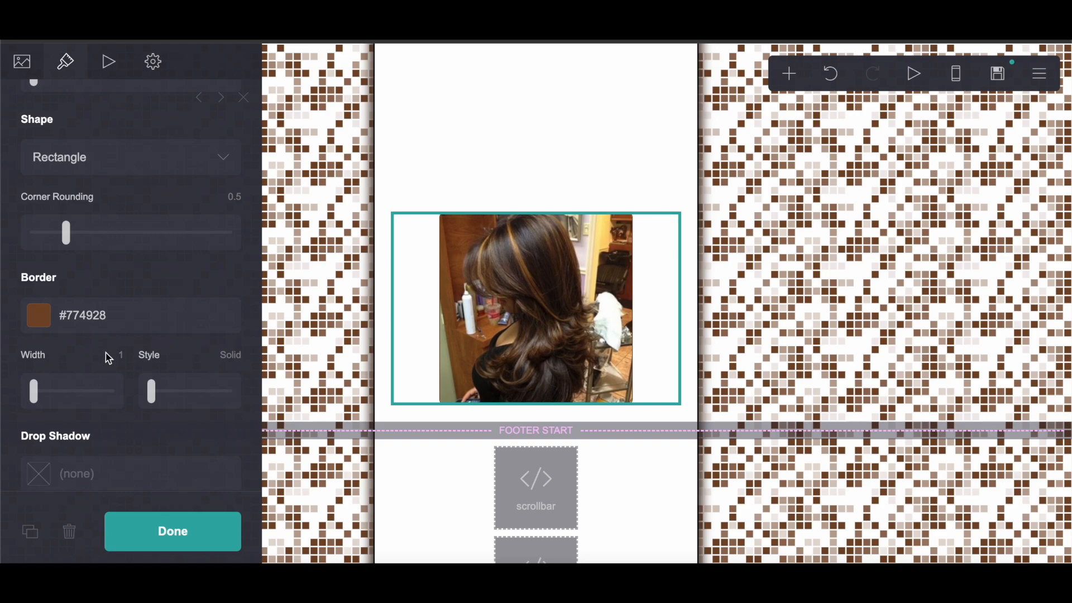
- Set the new image's border width to 5
click(117, 362)
text(5)
scroll(108, 324, down, 3)
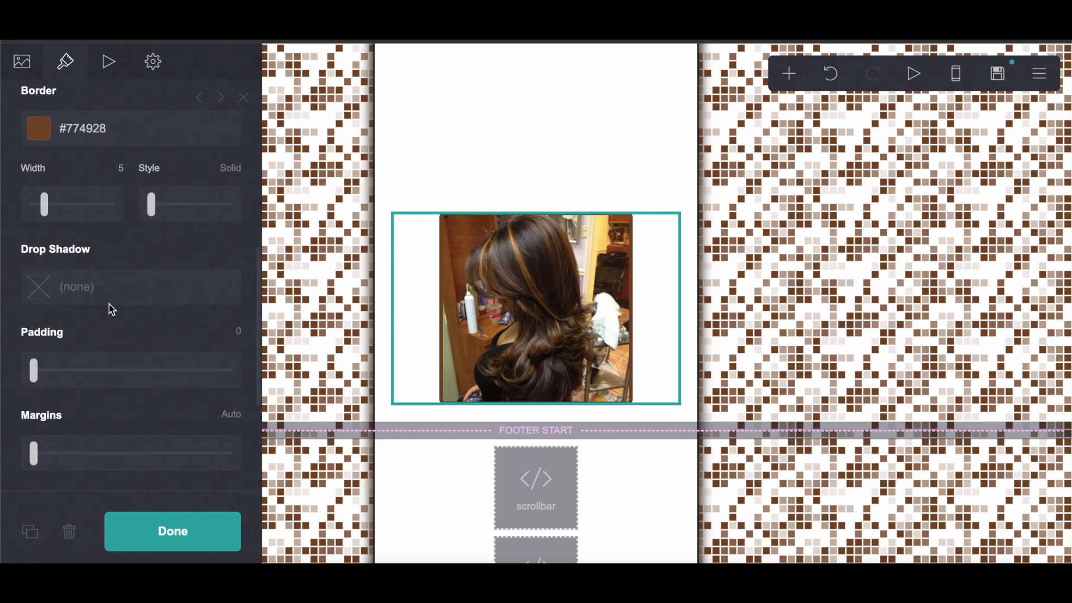
- Apply #D3CABA as the new image's drop shadow colour and set the shadow angle to 140°
click(101, 289)
right_click(102, 290)
click(122, 395)
click(110, 248)
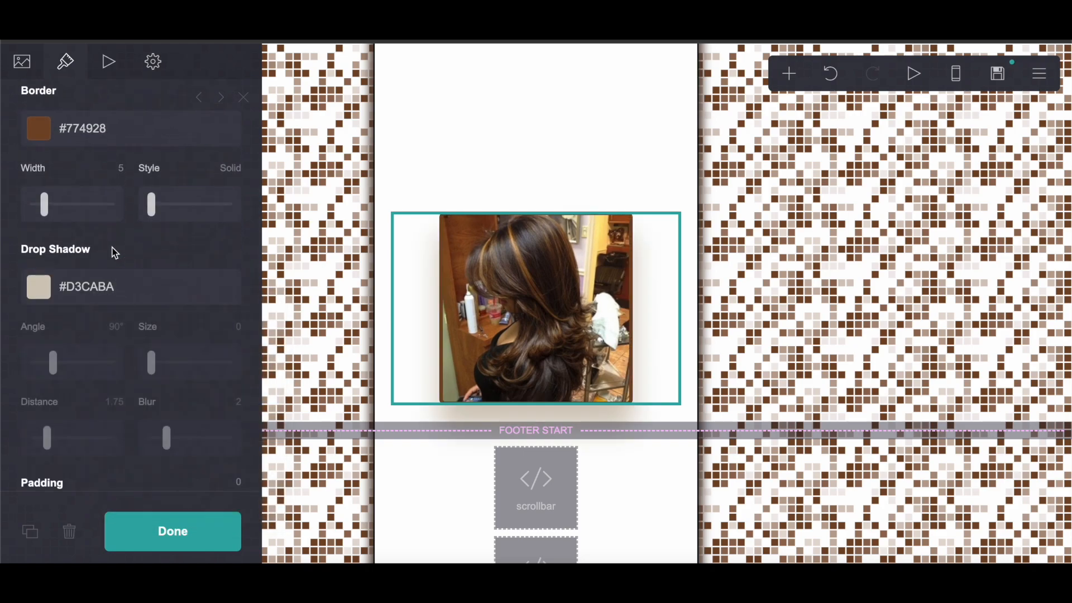
click(110, 332)
text(140)
key(Return)
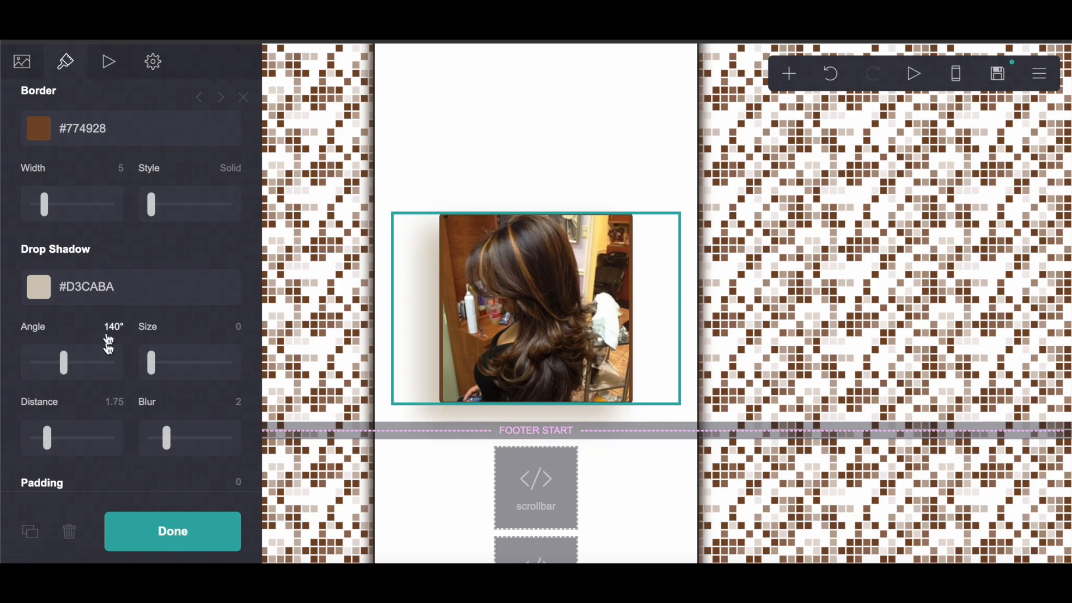
- Set the image's drop shadow distance to 0.5
click(114, 400)
text(0.5)
key(Return)
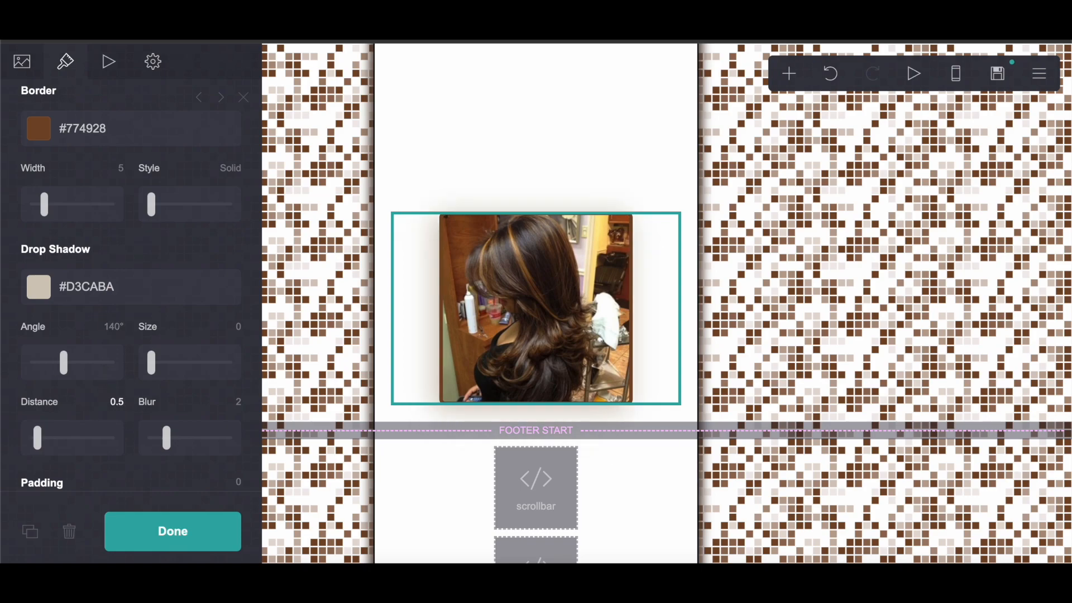
- Set the image's drop shadow blur to 0 and its on-hover animation to Shrink
click(104, 75)
click(95, 400)
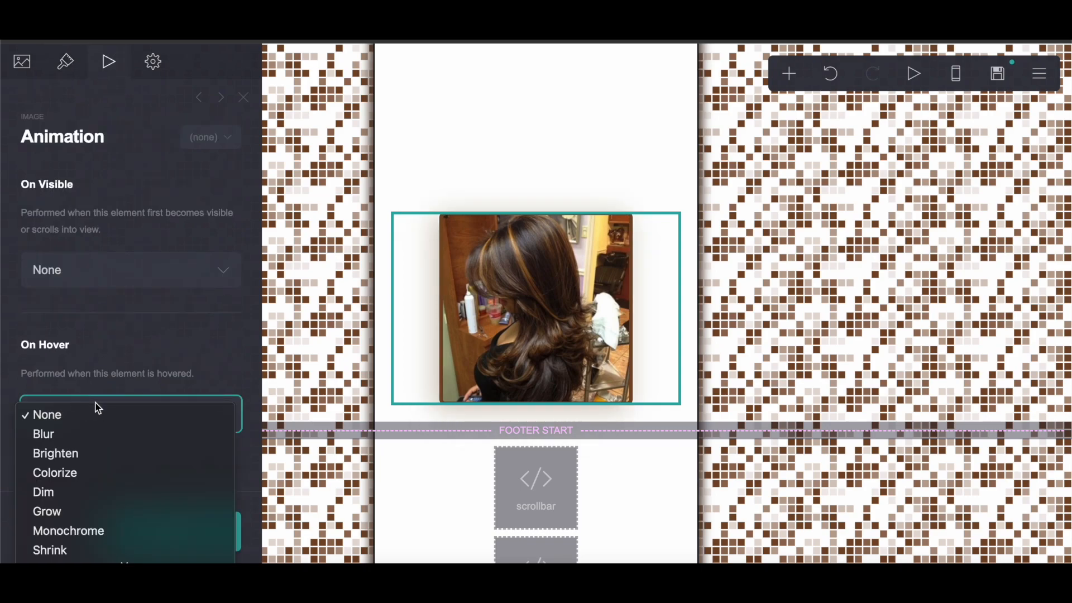
click(57, 91)
click(34, 68)
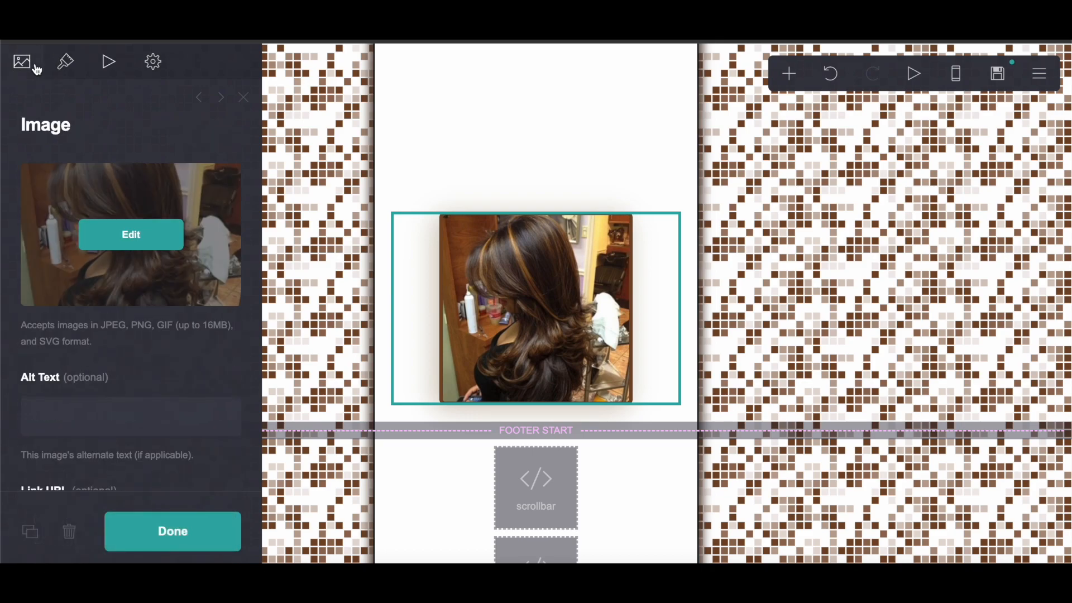
scroll(132, 311, down, 5)
click(65, 63)
scroll(112, 292, down, 4)
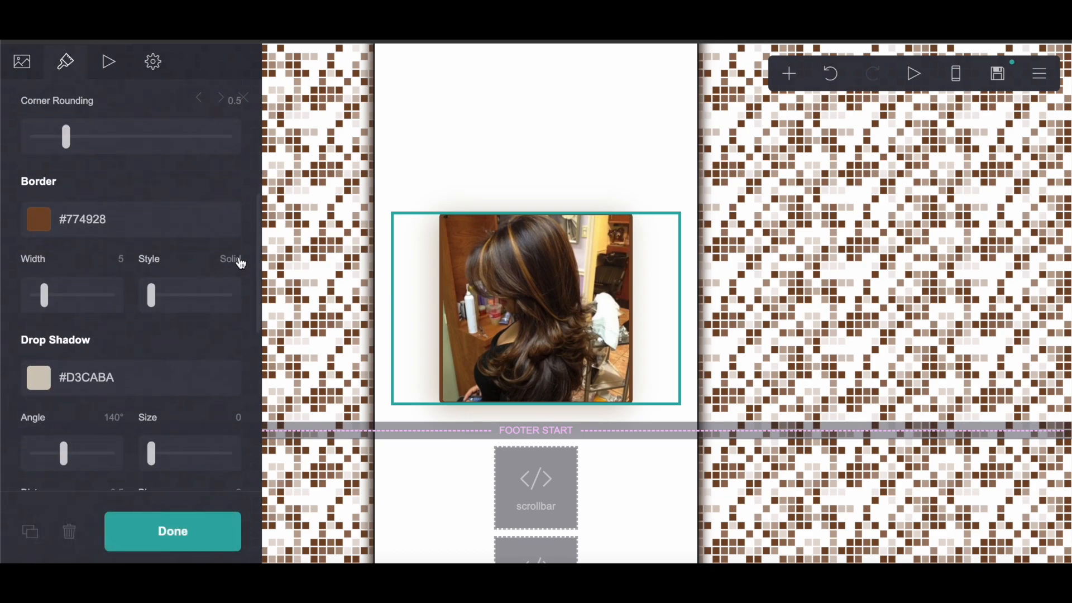
scroll(239, 268, down, 3)
click(239, 370)
text(0)
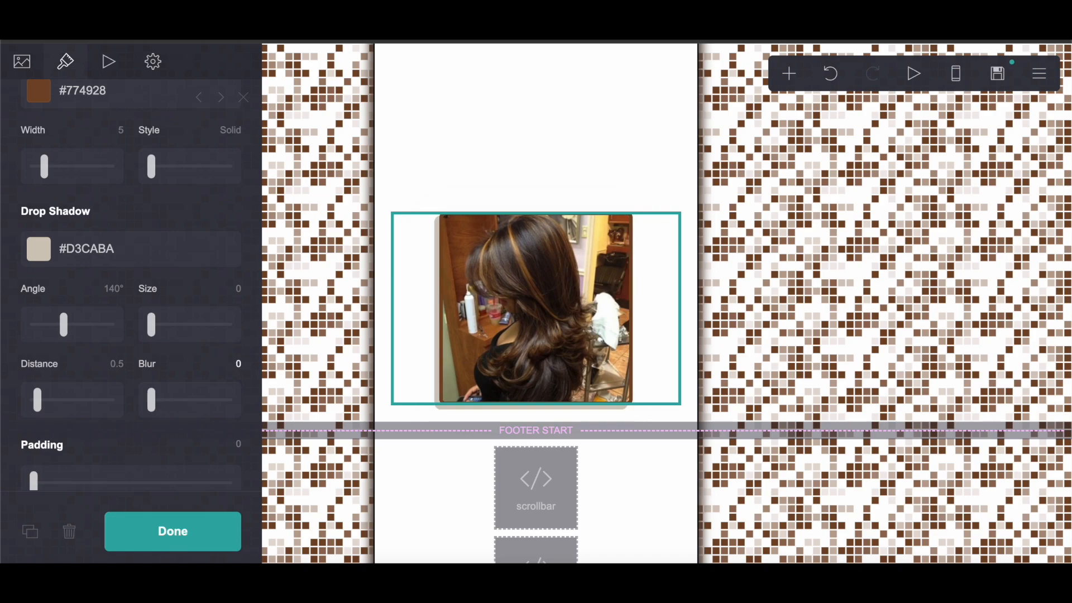
click(109, 62)
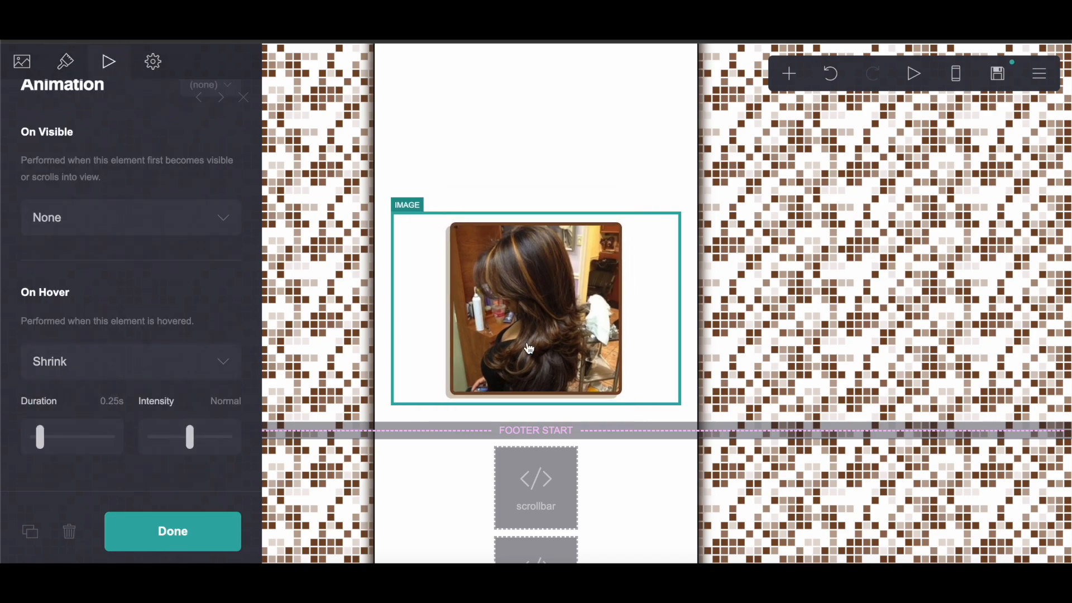
- Consult the settings document for the text specifications, then add a text element below the image and set its color to #000000
click(223, 28)
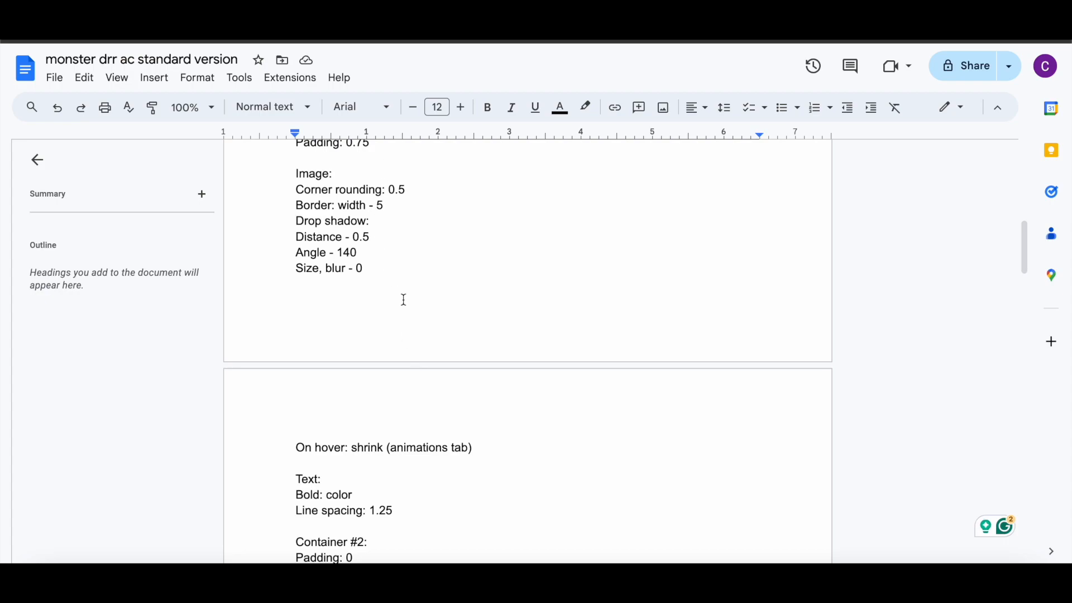
scroll(402, 300, down, 2)
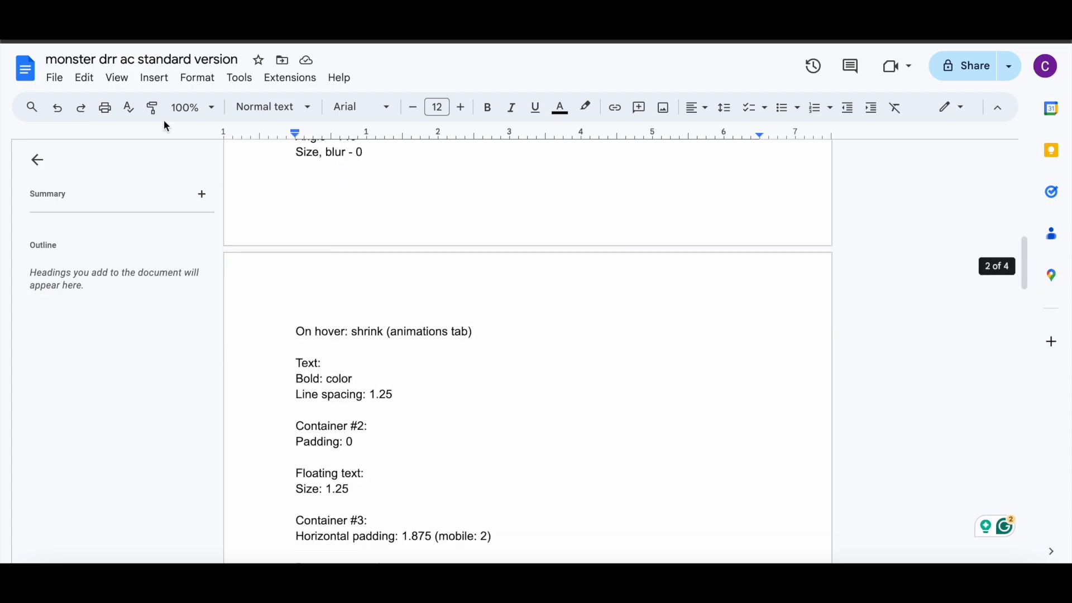
key(ctrl+Tab)
click(791, 74)
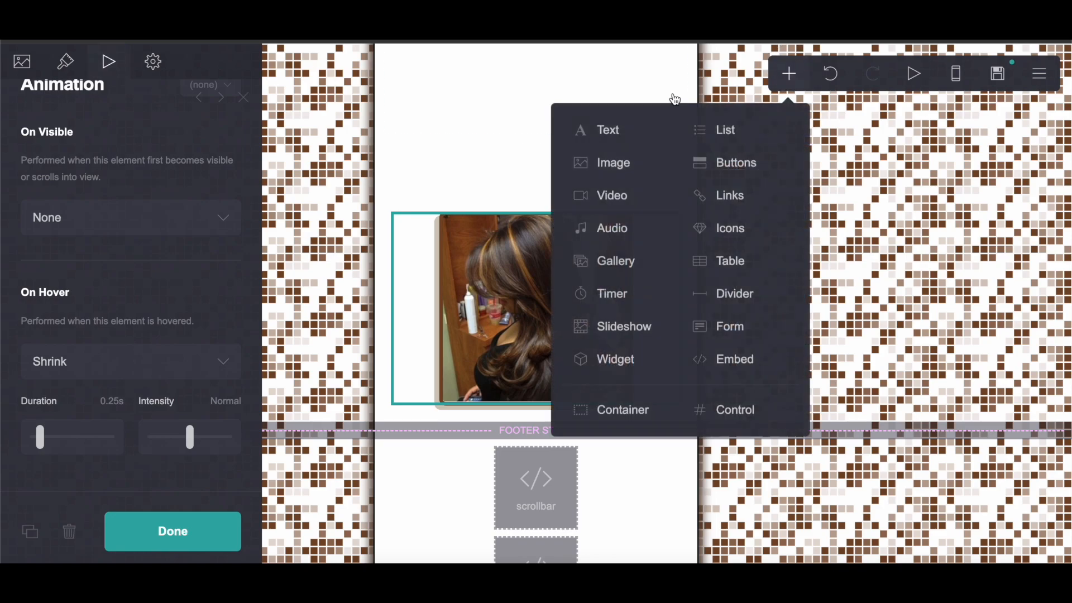
click(617, 128)
click(68, 54)
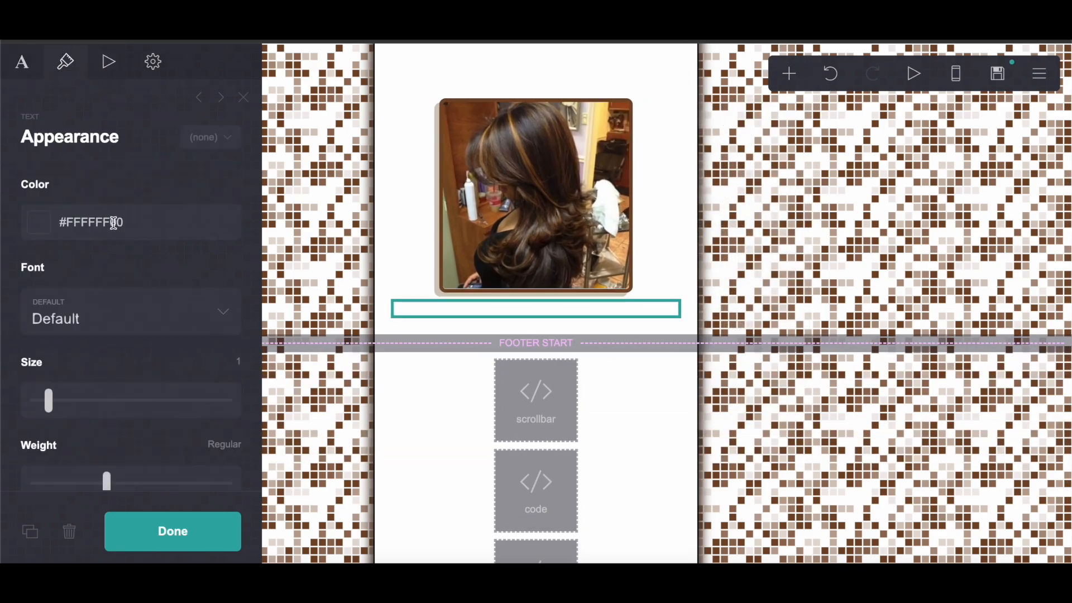
click(113, 222)
key(BackSpace)
key(BackSpace)
click(58, 429)
click(110, 172)
- Set the new text element's line spacing to 1.25
scroll(201, 391, down, 3)
click(231, 388)
text(1.25)
key(Return)
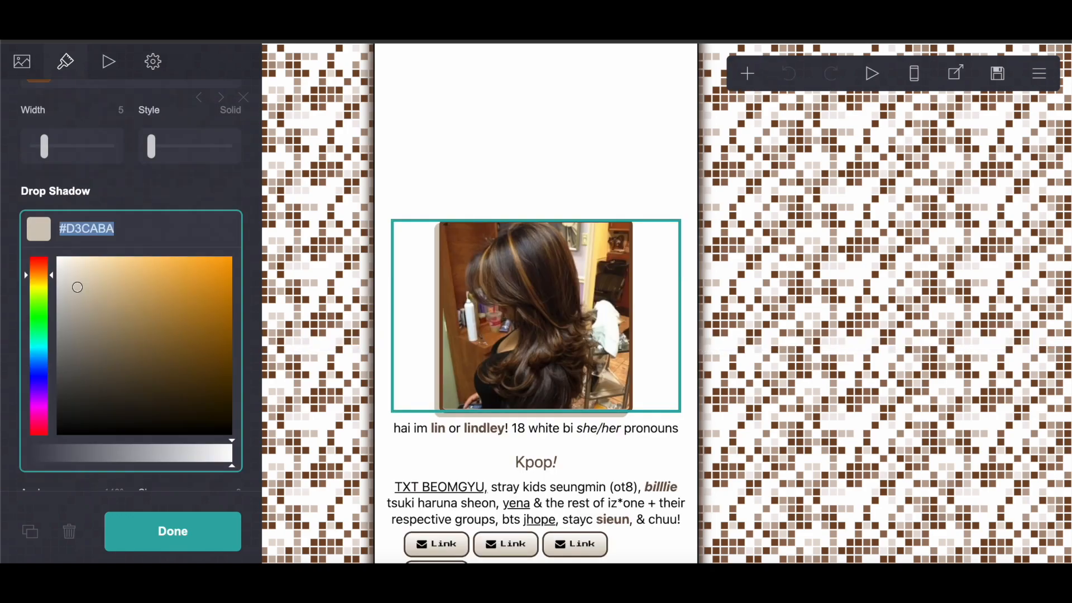
- Copy the full introduction text, including its Markdown, from the text element under the reference site's image
click(488, 437)
click(441, 427)
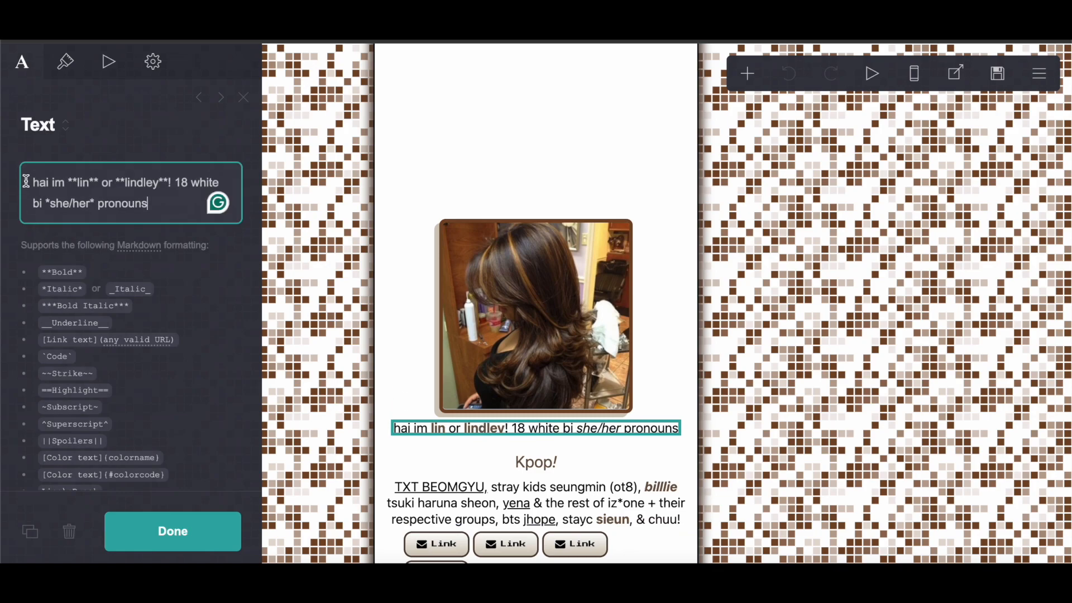
drag(27, 182, 212, 252)
right_click(140, 205)
click(189, 327)
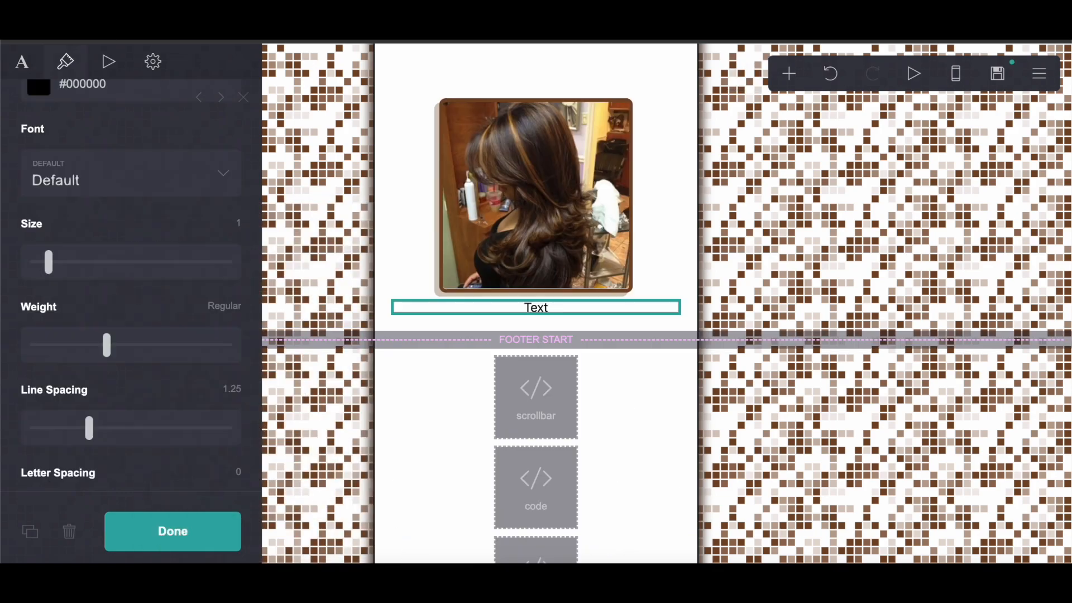
- Replace the new text element's placeholder content with the copied introduction text
scroll(74, 223, up, 5)
click(22, 55)
drag(136, 185, 5, 186)
right_click(53, 191)
click(88, 327)
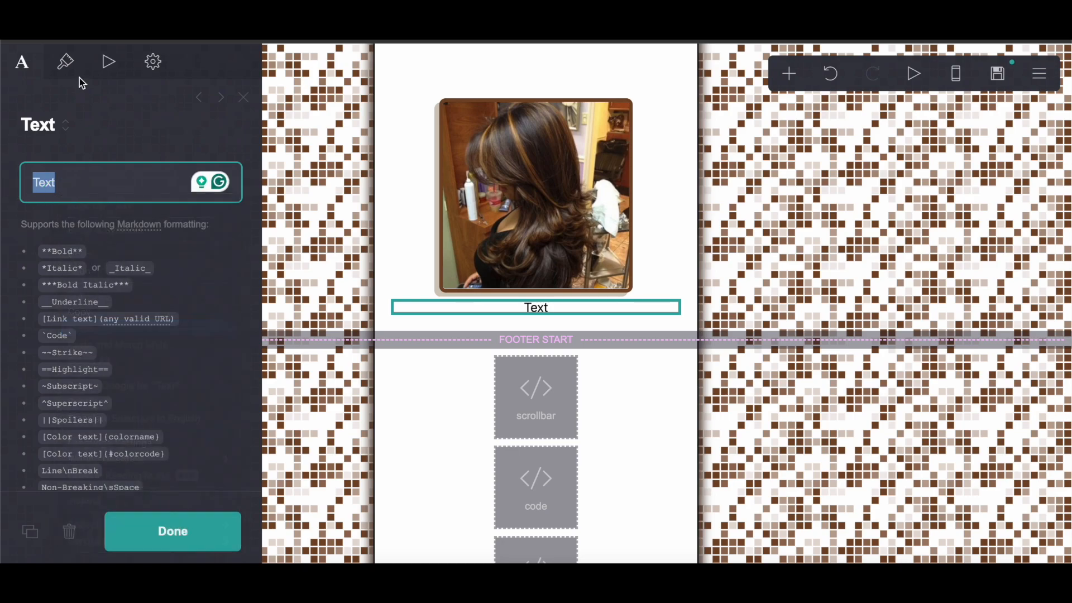
- Copy the bold color #6F5946 from the reference site's introduction text
click(66, 61)
click(22, 62)
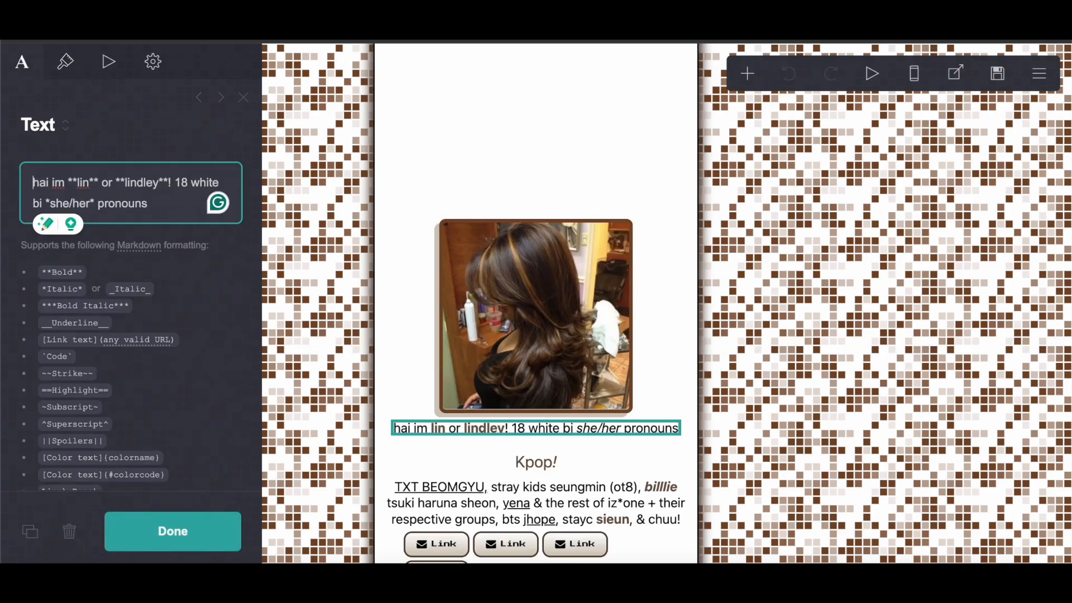
click(71, 77)
drag(132, 304, 4, 307)
right_click(88, 303)
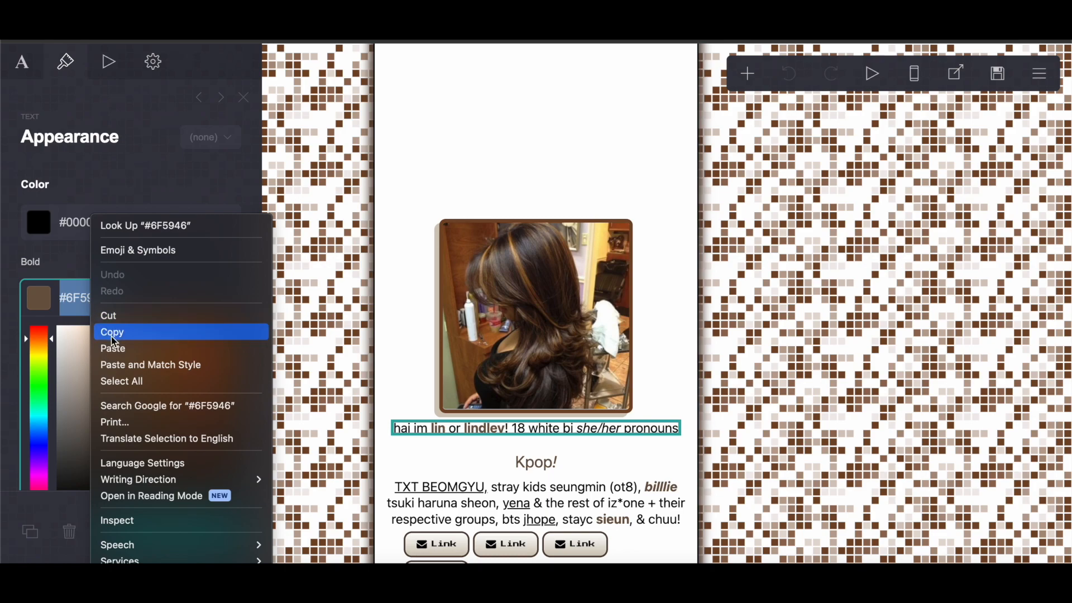
click(112, 332)
- Apply #6F5946 as the bold color of the new introduction text
key(BackSpace)
click(90, 298)
right_click(91, 298)
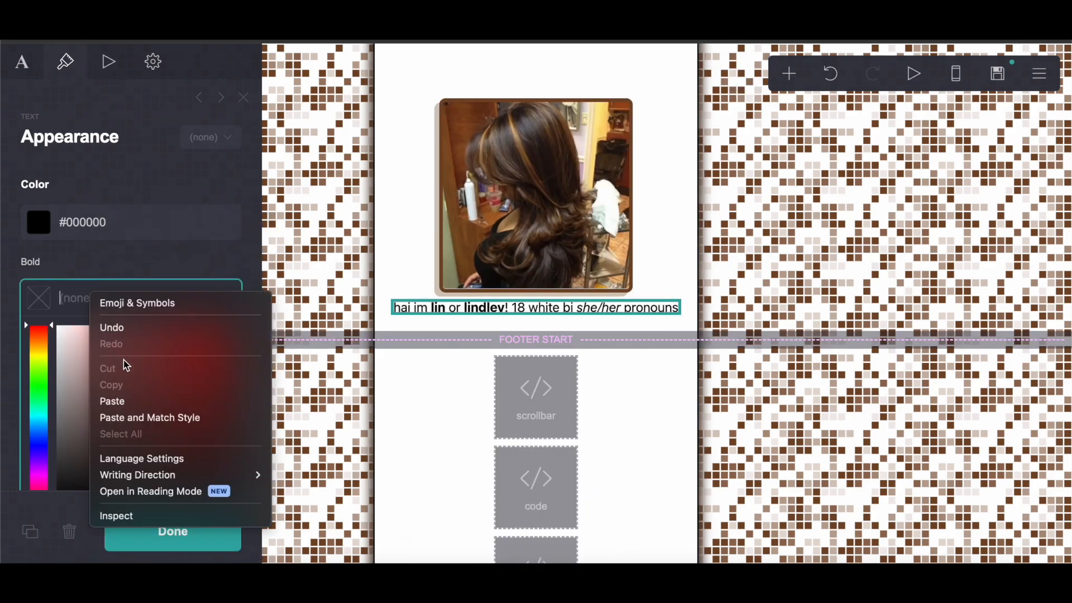
click(120, 401)
- Add a container below the introduction text and set its vertical and horizontal padding to 0
click(789, 74)
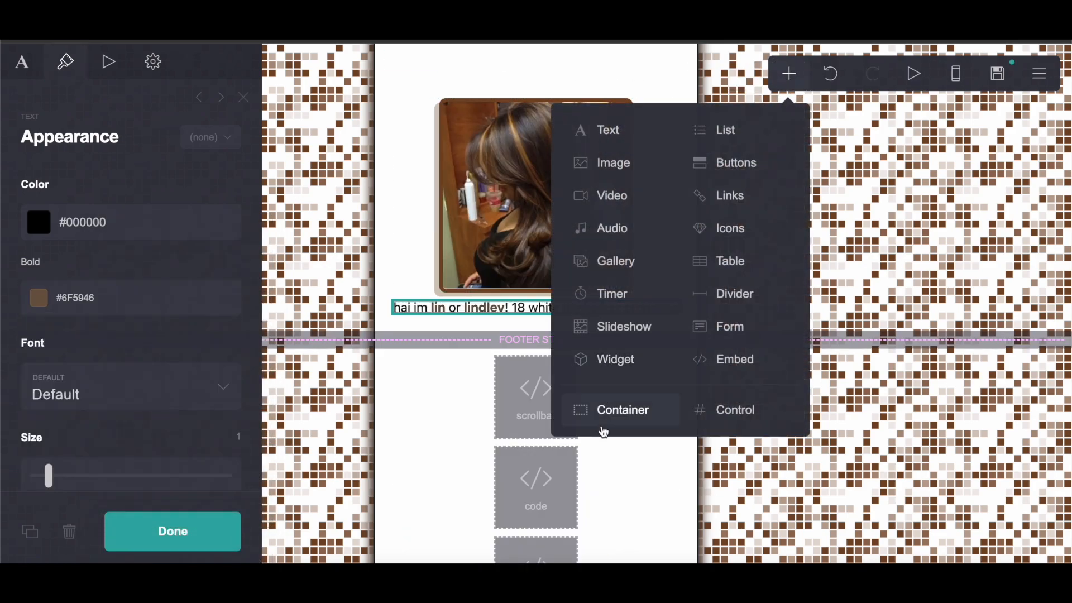
click(601, 413)
click(115, 296)
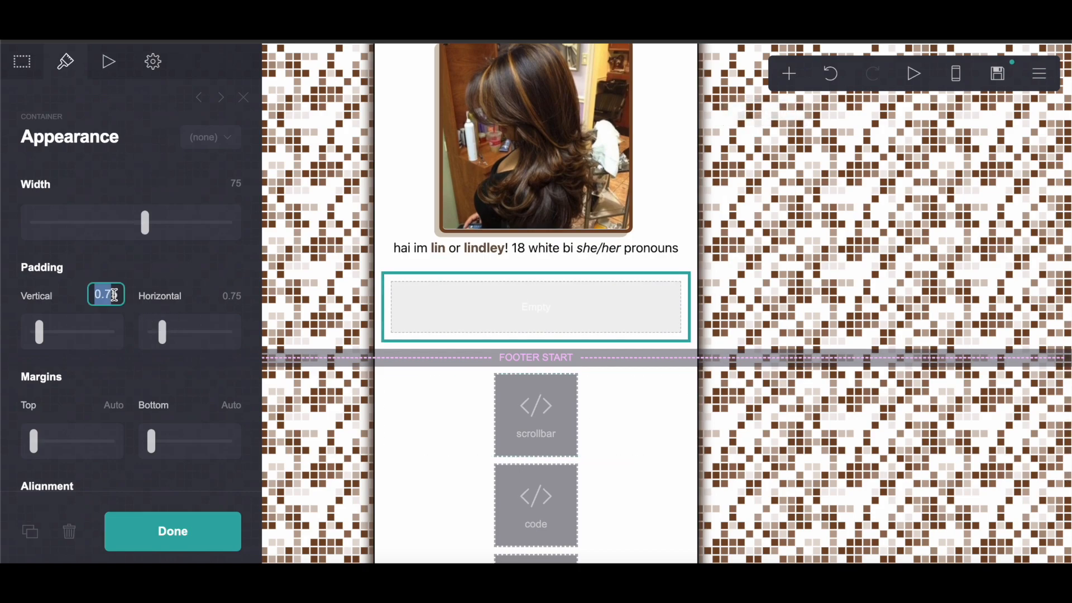
text(5)
click(235, 296)
text(0)
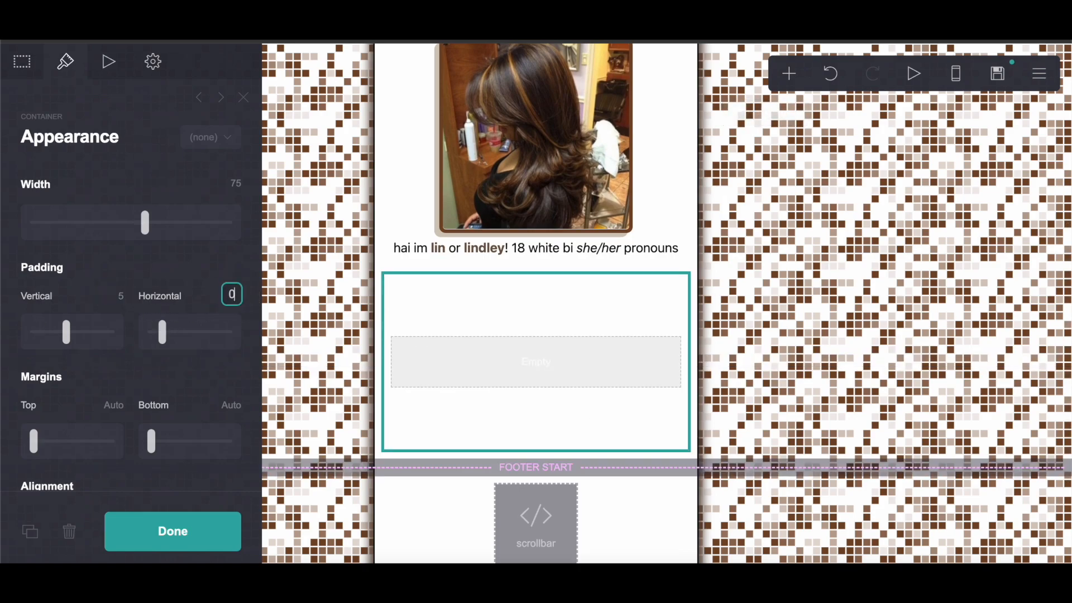
key(Return)
click(120, 296)
key(Return)
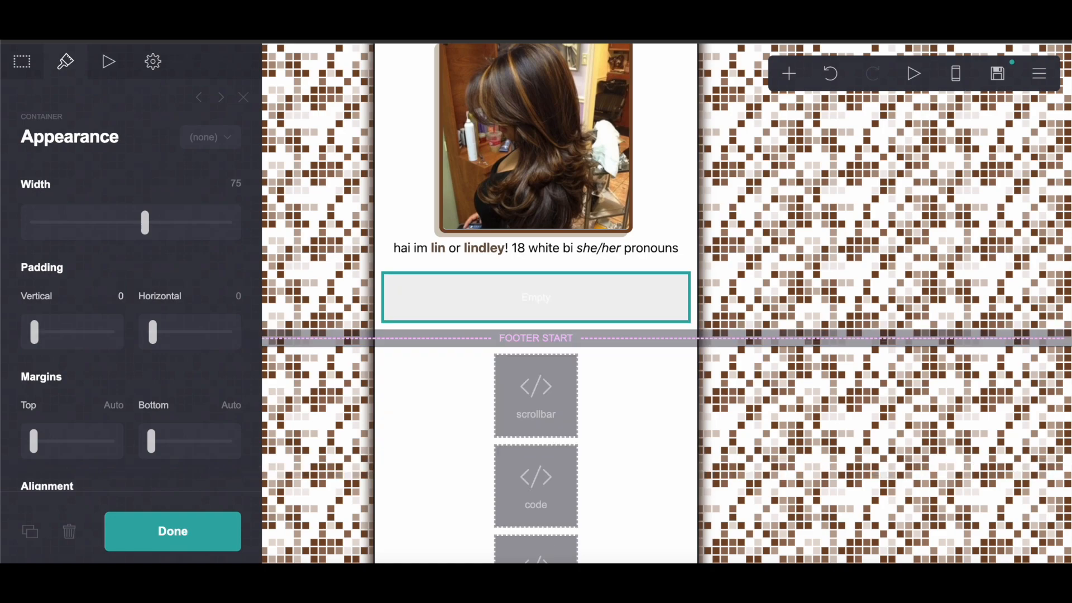
- Check the floating text settings in the document, then add a text element in the new container with size 1.25
key(ctrl+Tab)
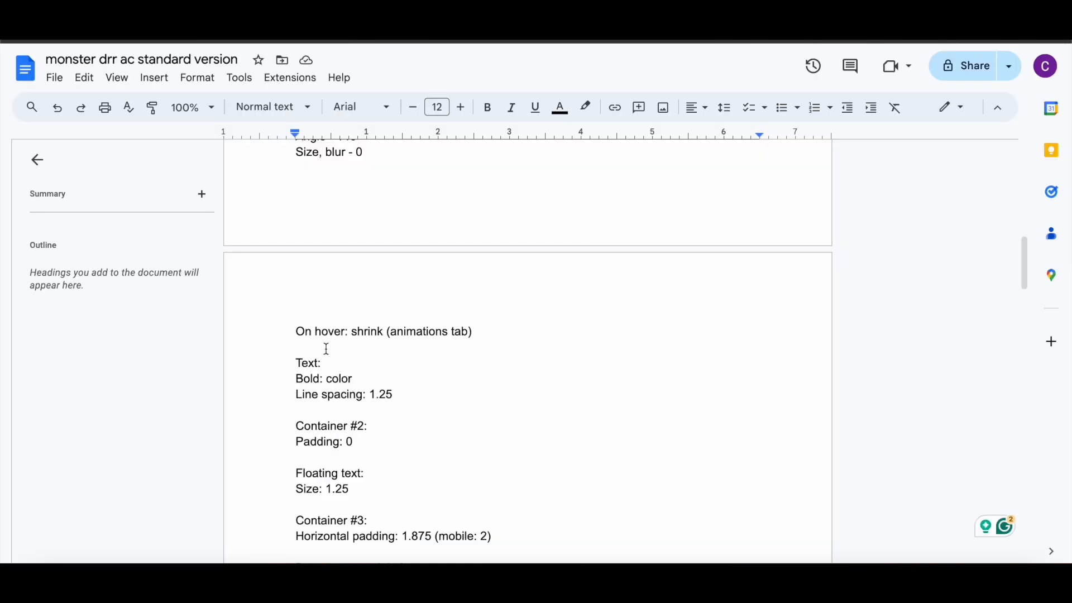
scroll(327, 349, down, 3)
key(ctrl+shift+Tab)
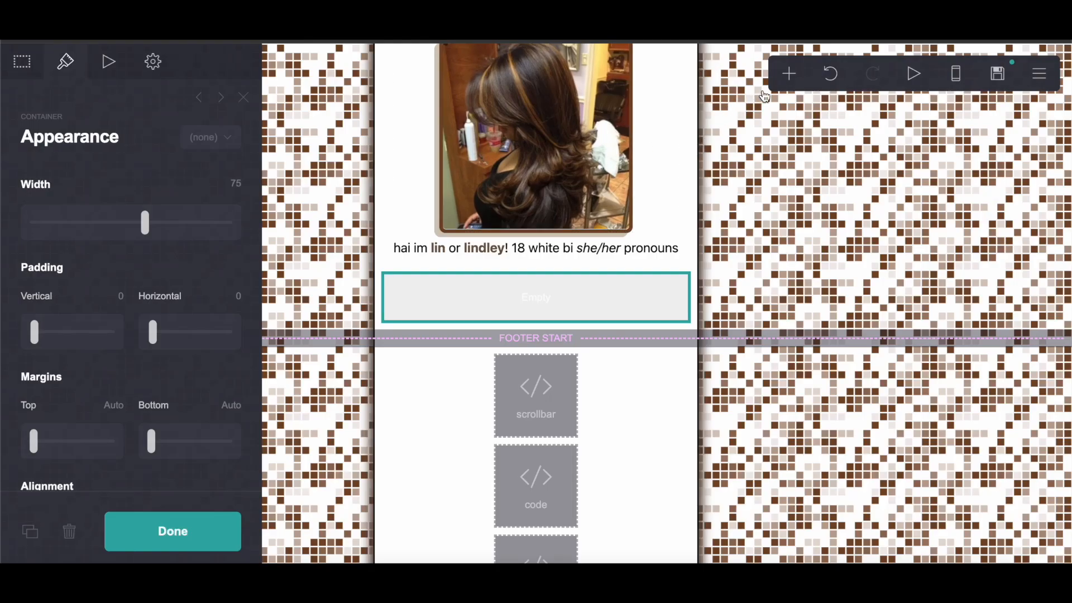
click(789, 73)
click(645, 132)
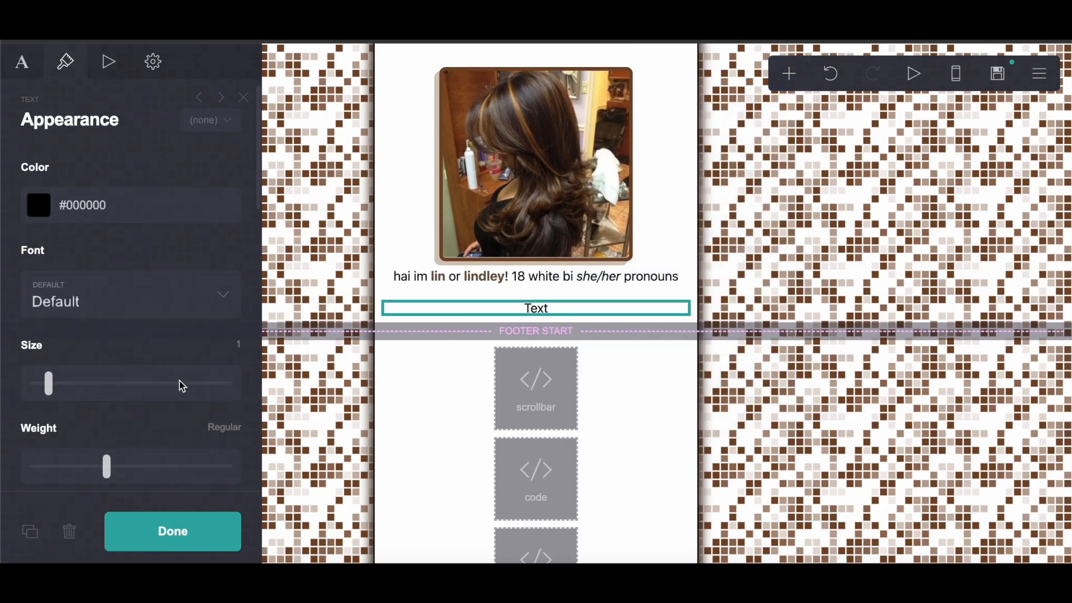
click(230, 343)
text(1.25)
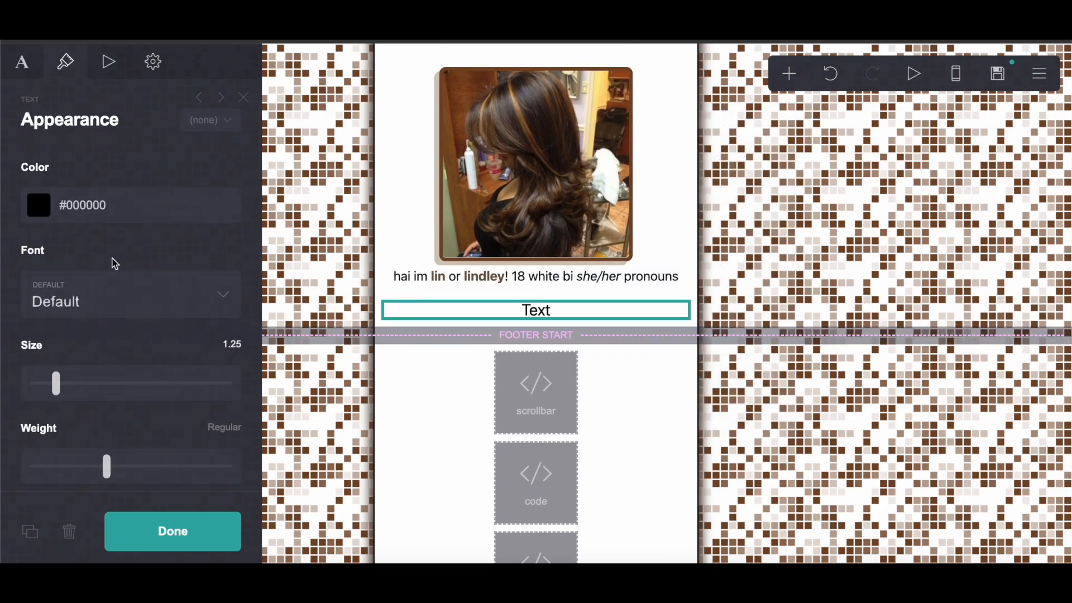
- Replace the floating text's placeholder with "Kpop*!*" so the exclamation mark is italic
click(22, 61)
click(66, 156)
double_click(66, 156)
text(Kpop*)
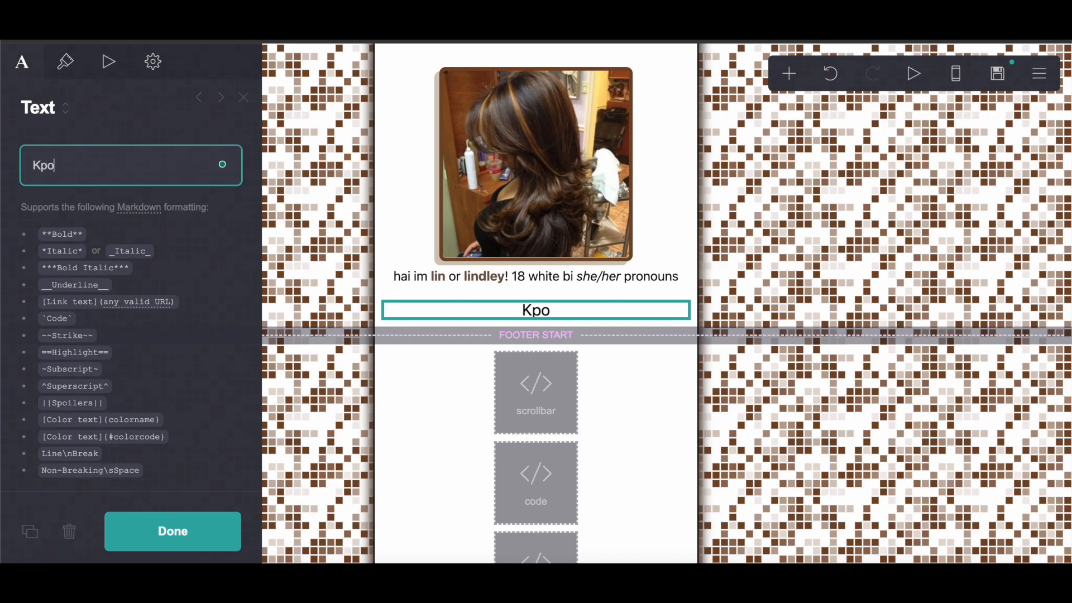
text(!*)
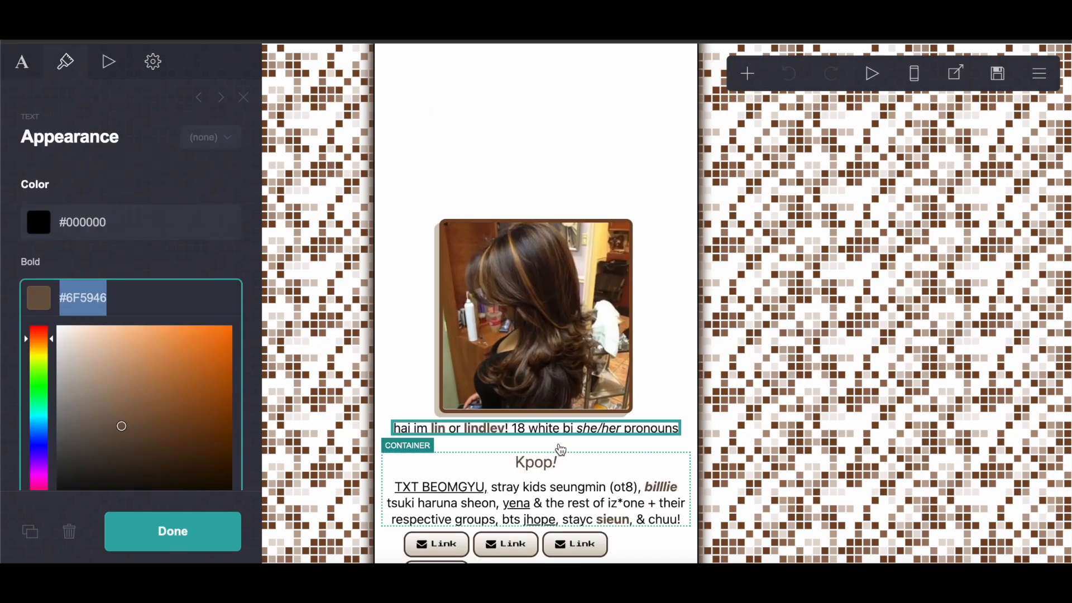
- Copy the text color 6F5946 from the reference site's Kpop heading
click(550, 461)
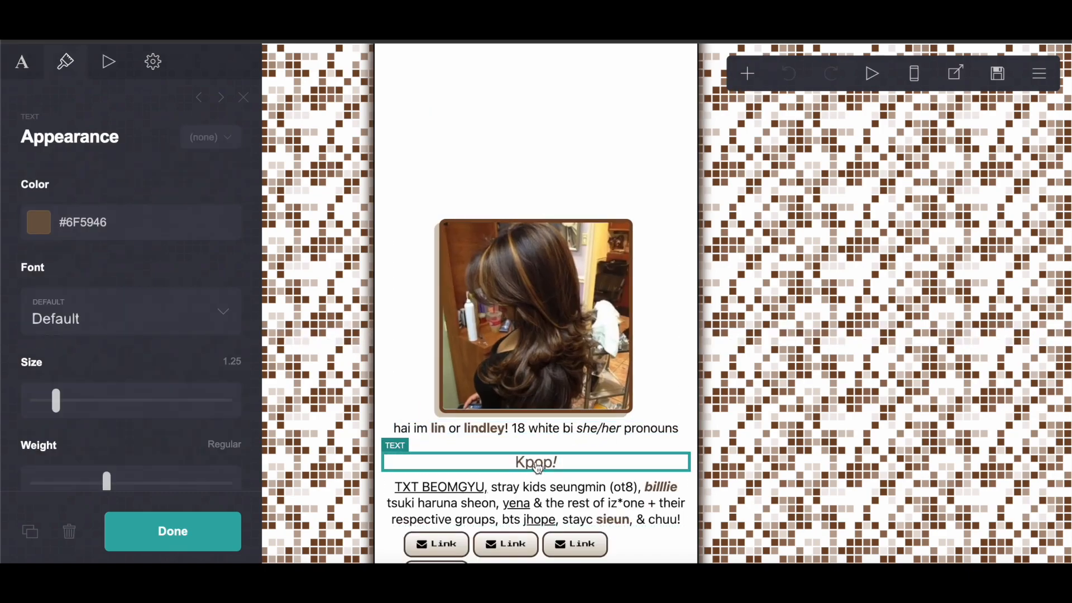
click(137, 234)
drag(66, 223, 118, 224)
right_click(119, 224)
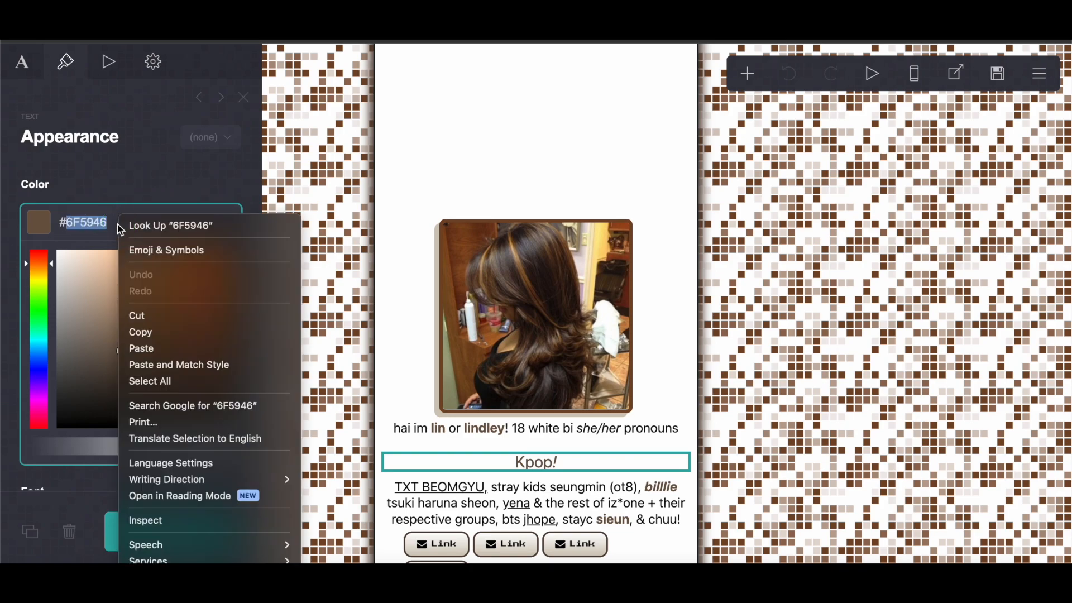
click(142, 332)
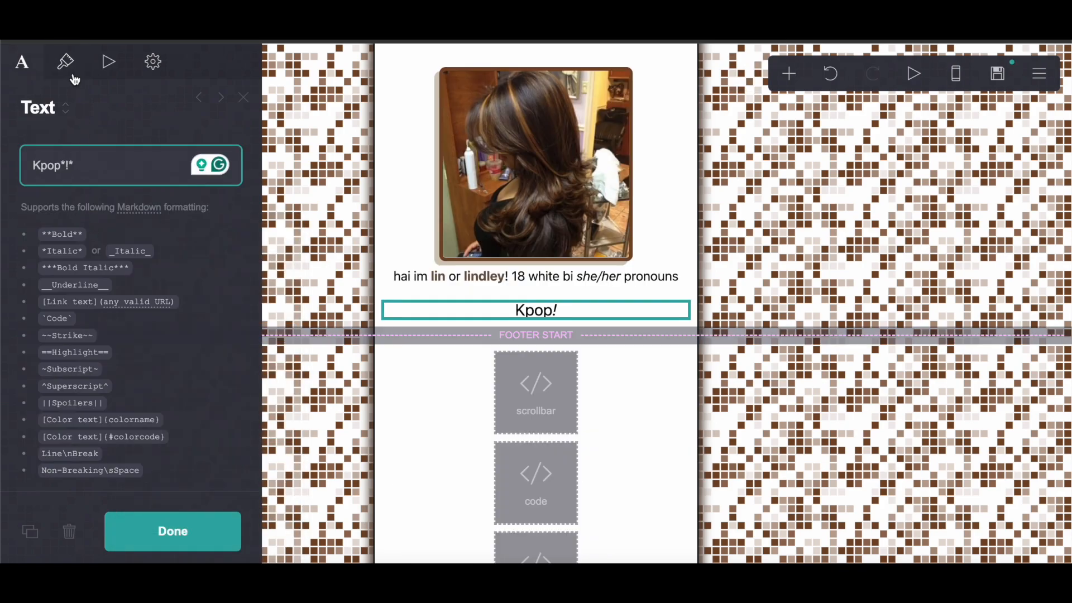
- Apply #6F5946 as the color of the new Kpop heading
click(64, 62)
drag(66, 205, 166, 205)
right_click(167, 202)
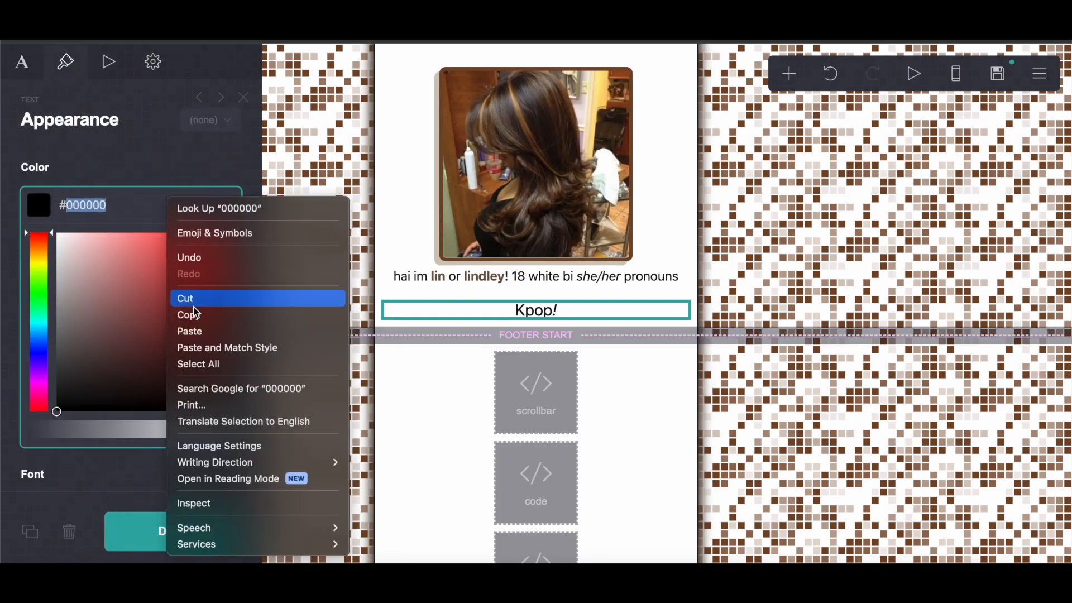
click(193, 330)
click(789, 73)
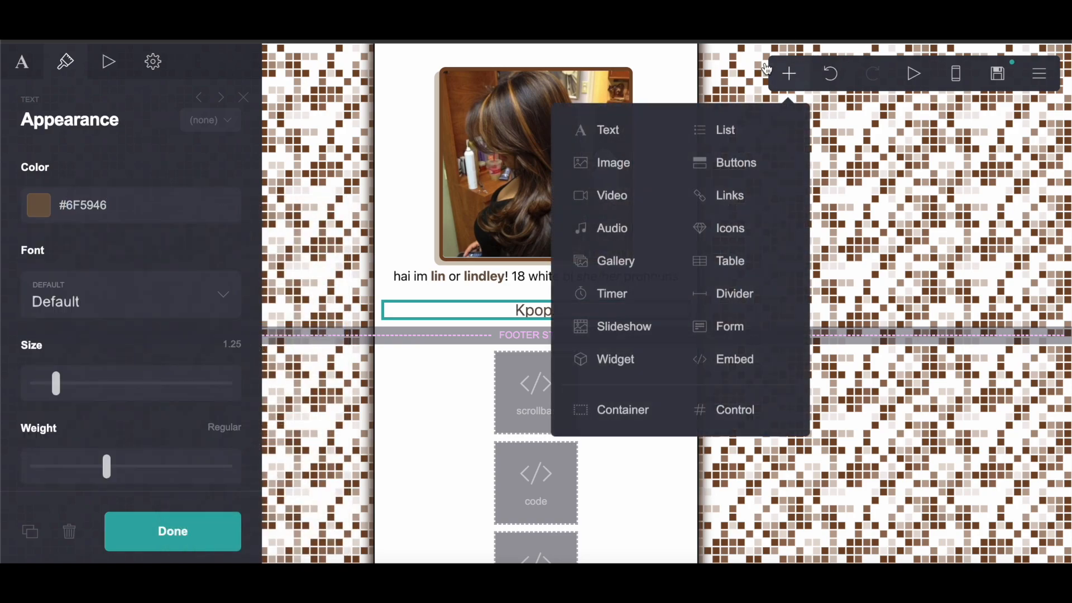
click(607, 124)
click(70, 531)
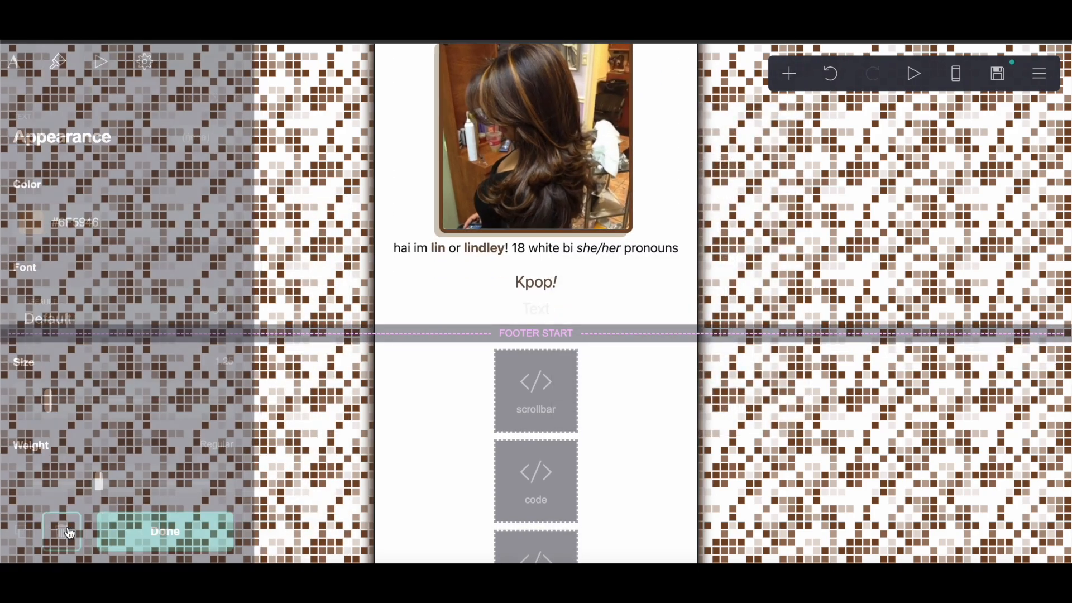
- Select the introduction text, add a new text element from there, and move it below the Kpop heading
click(558, 252)
click(791, 72)
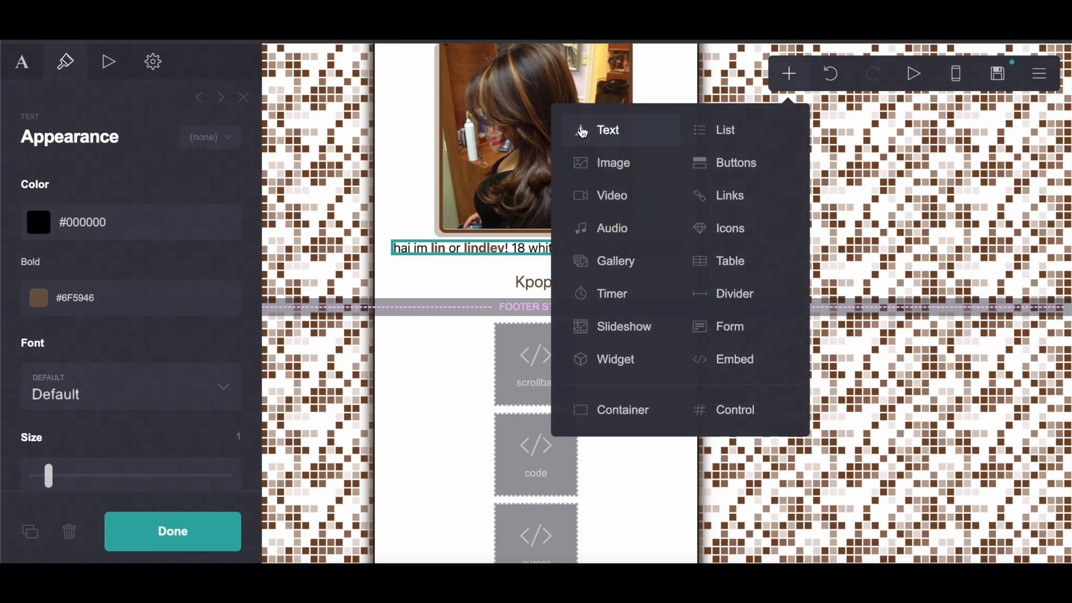
click(607, 126)
drag(581, 307, 581, 349)
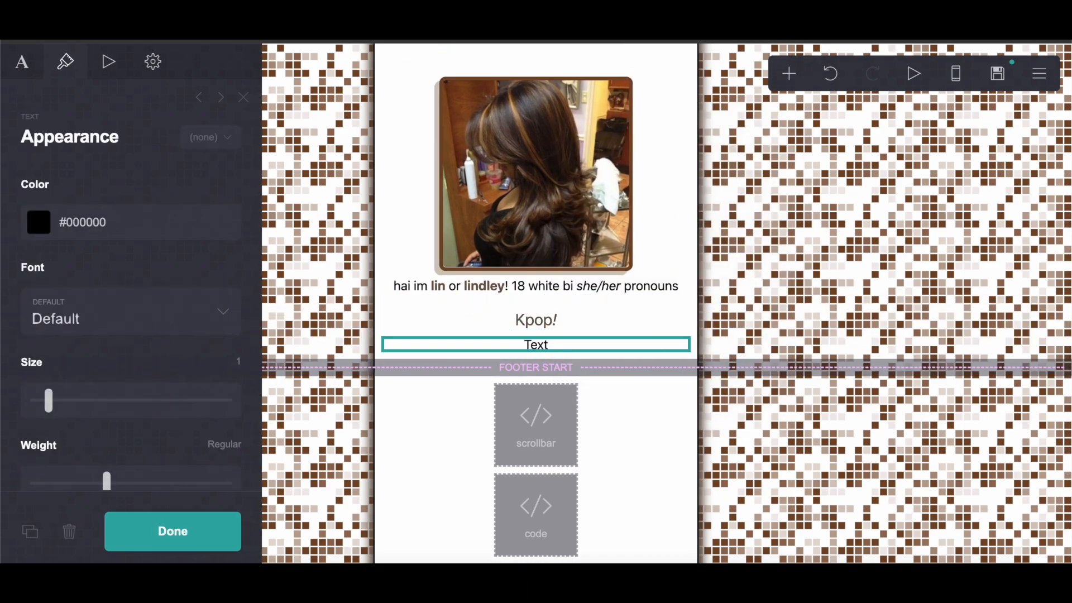
- Copy the full marked-up text of the paragraph below the Kpop heading on the reference site
click(154, 64)
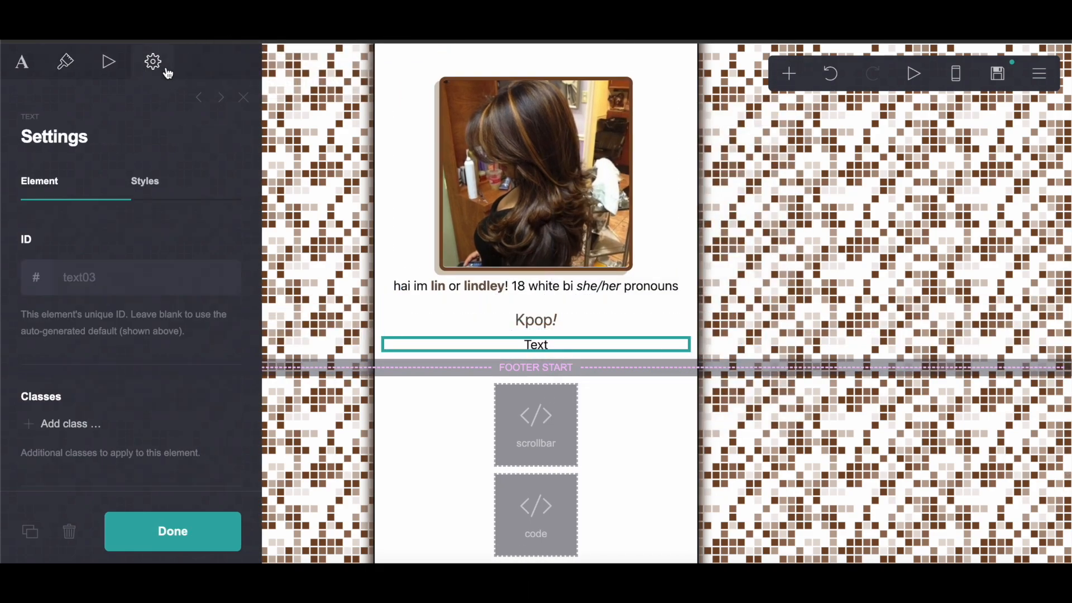
click(32, 67)
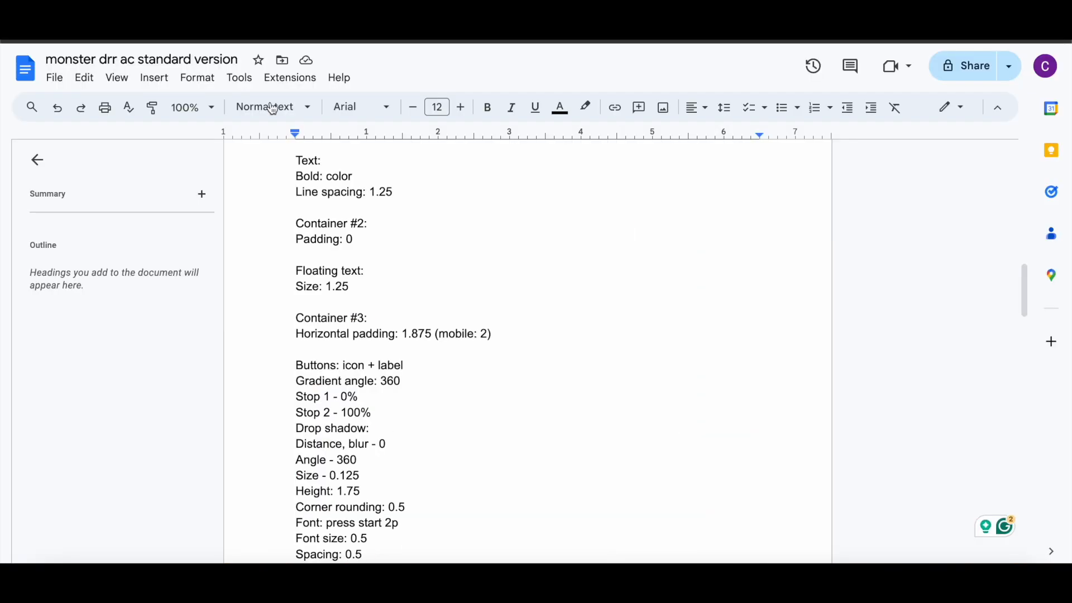
scroll(303, 295, down, 2)
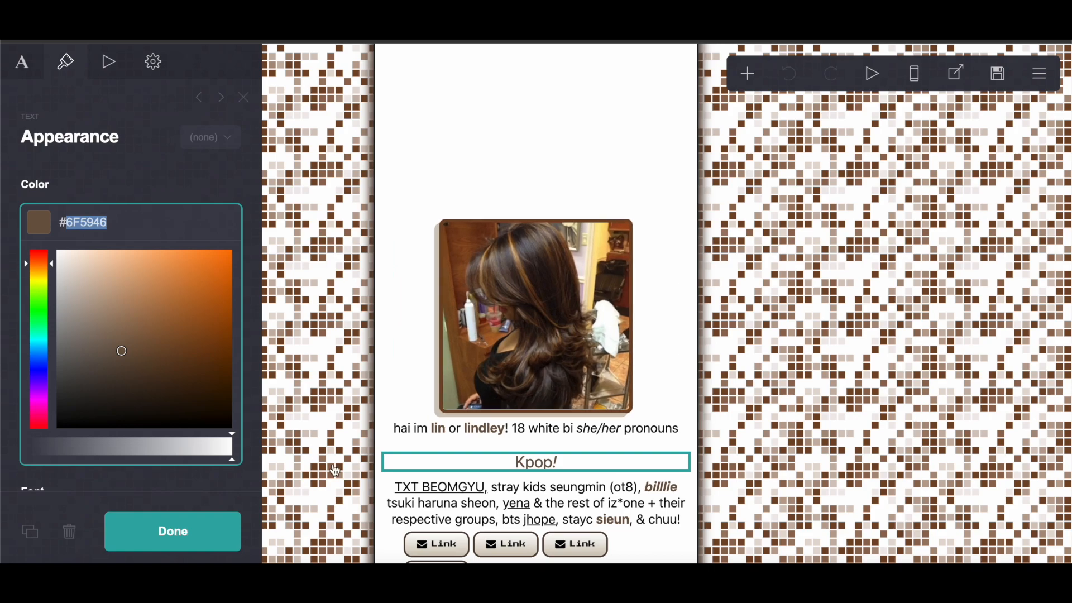
click(402, 486)
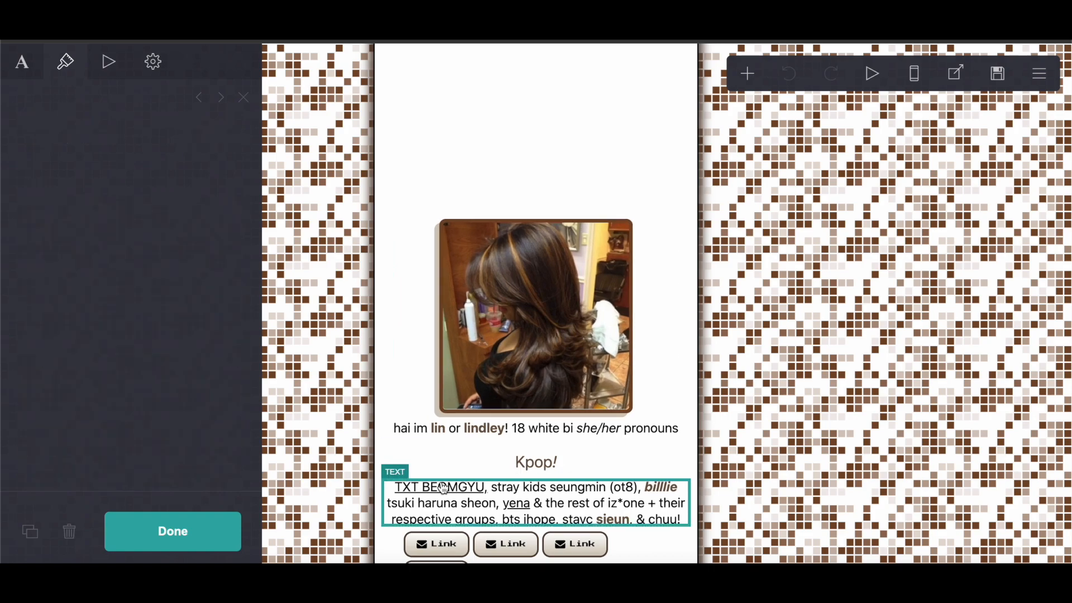
click(22, 67)
drag(25, 182, 140, 329)
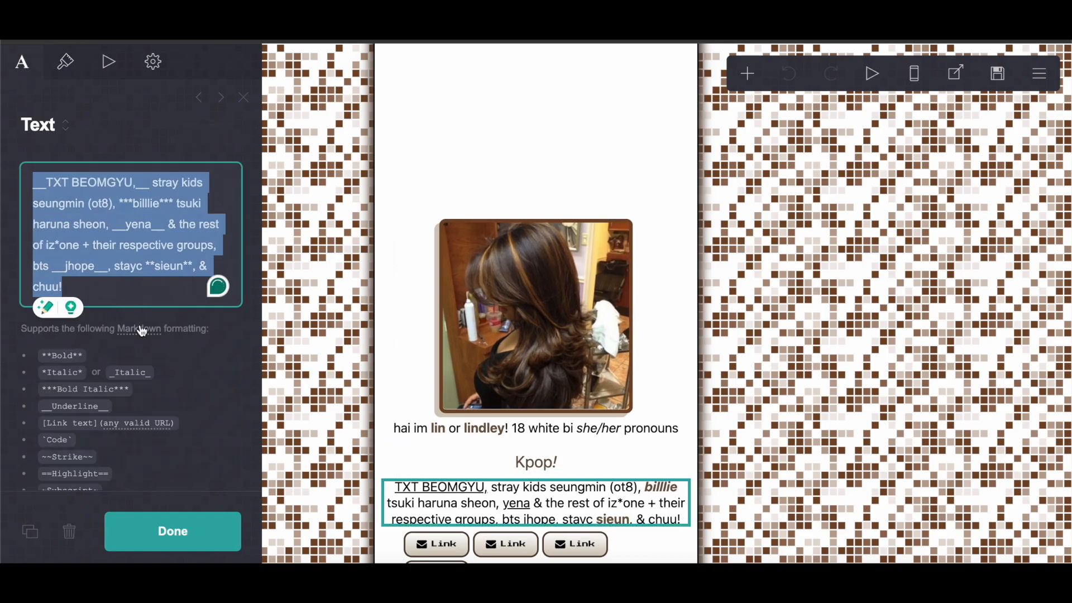
right_click(83, 226)
click(127, 333)
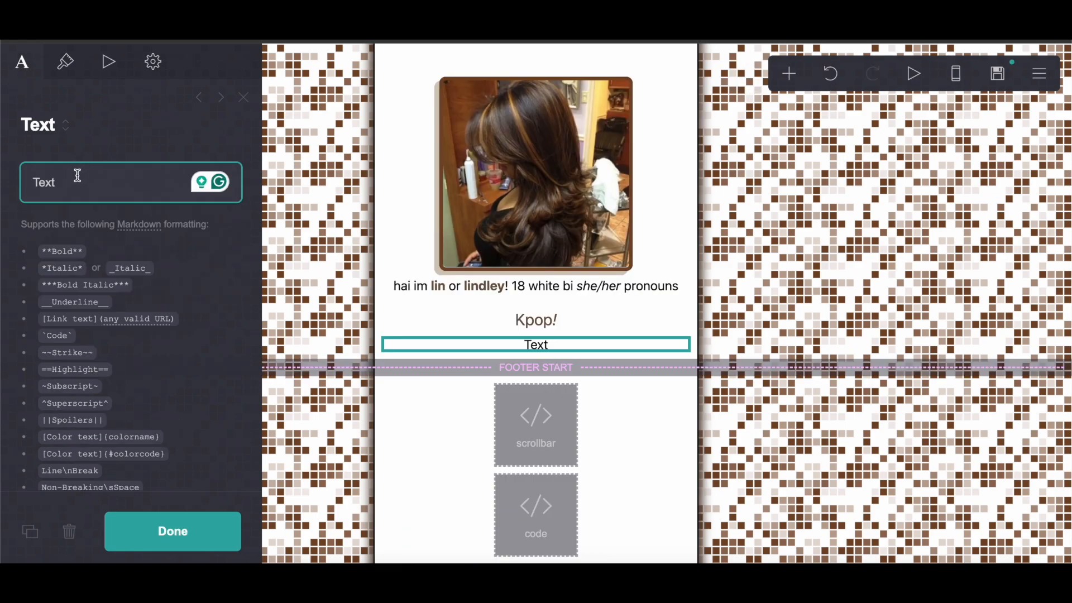
- Replace the placeholder of the new text element below the Kpop heading with the copied paragraph
drag(77, 175, 18, 181)
right_click(39, 181)
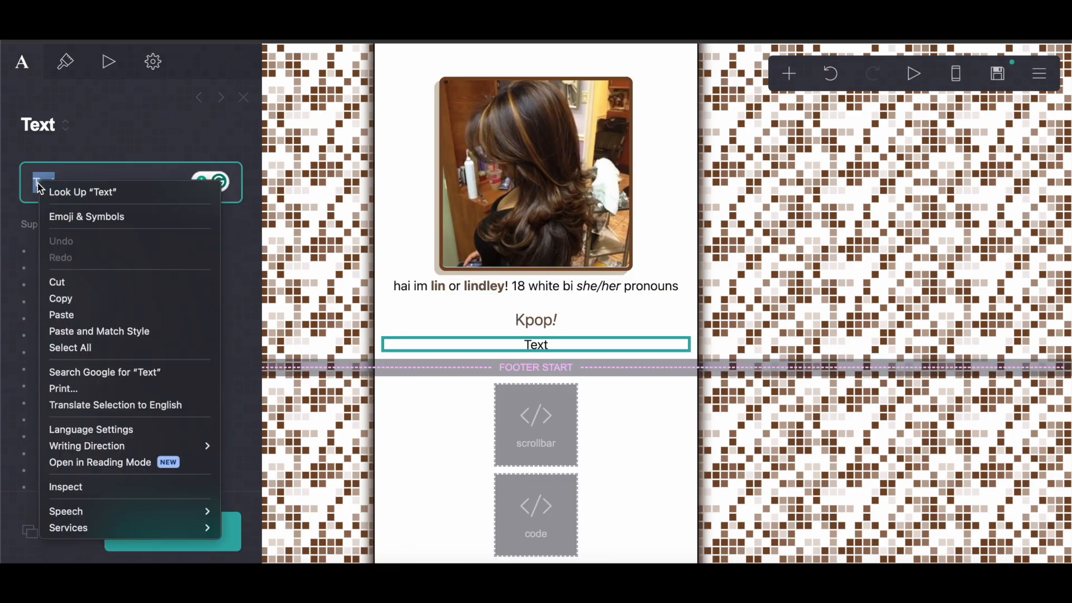
click(61, 314)
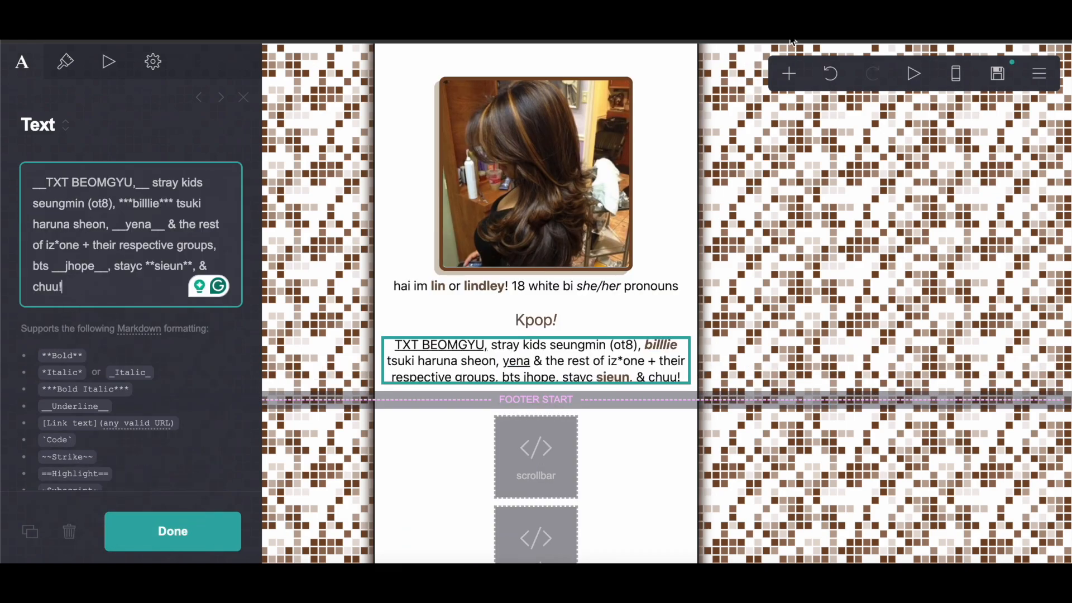
- Add a container below the Kpop paragraph and set its horizontal padding to 1.875
click(789, 73)
click(646, 409)
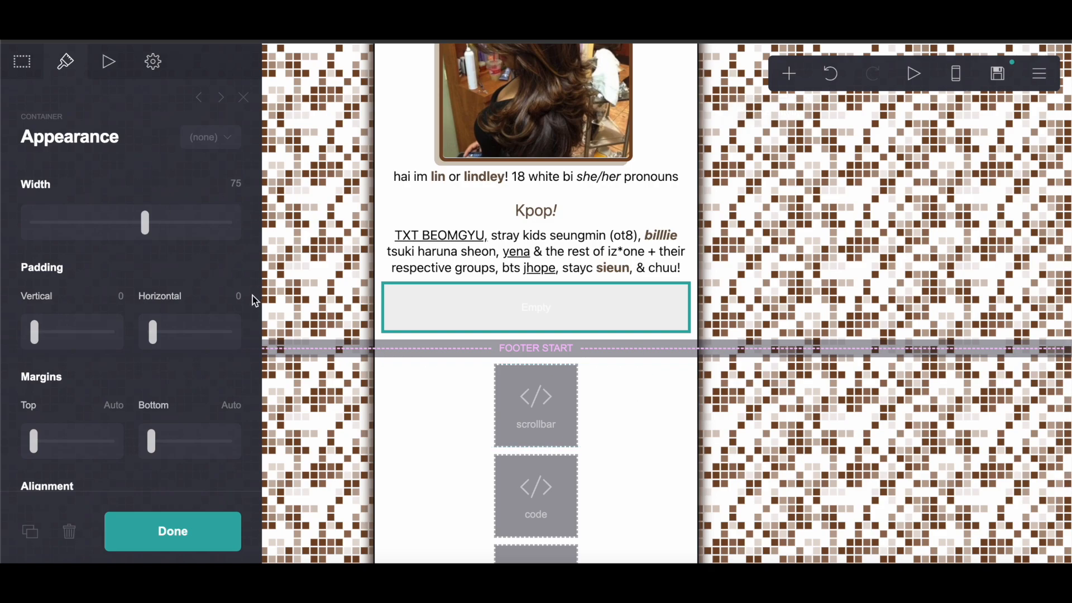
key(Return)
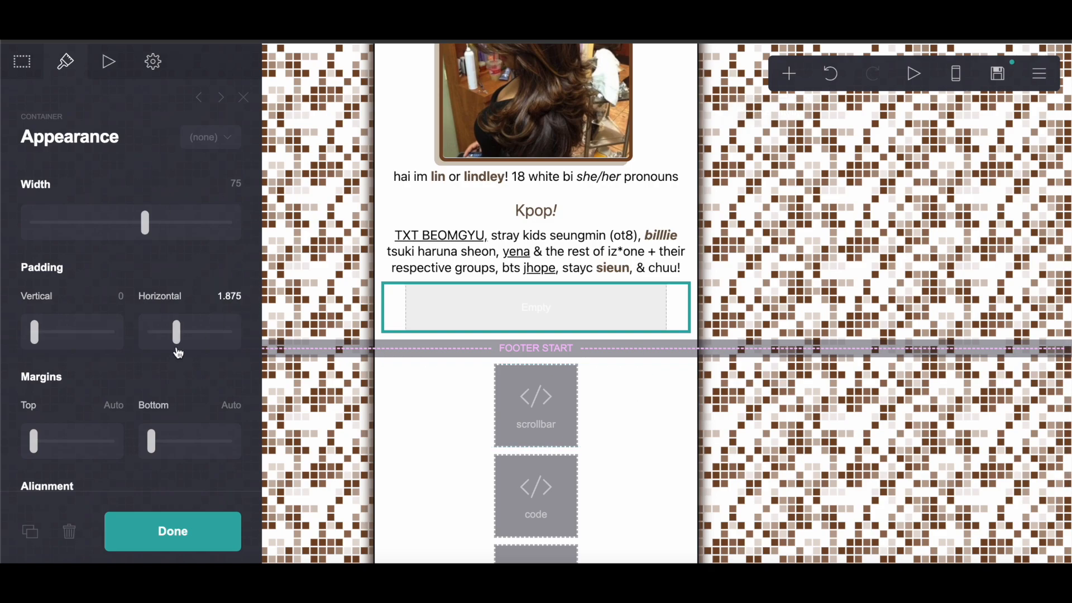
- Switch the container's mobile appearance to manual and set its horizontal mobile padding to 2
scroll(152, 367, down, 5)
click(223, 401)
scroll(226, 400, down, 3)
scroll(225, 401, down, 2)
click(229, 291)
text(2)
key(Return)
- Add a buttons element with four buttons inside the new container
click(788, 75)
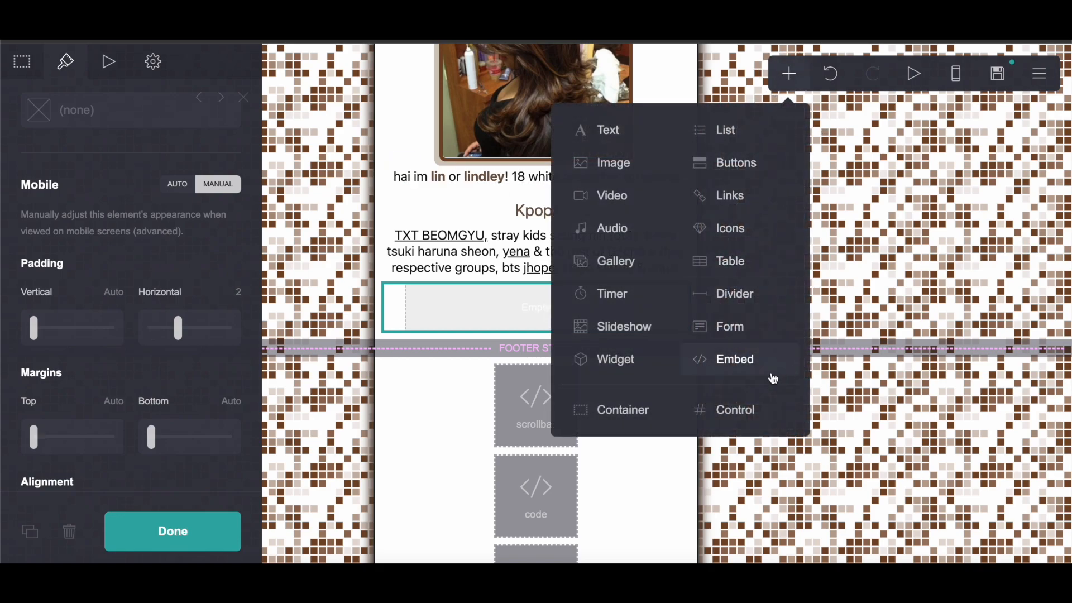
click(726, 163)
click(118, 228)
click(100, 283)
click(94, 327)
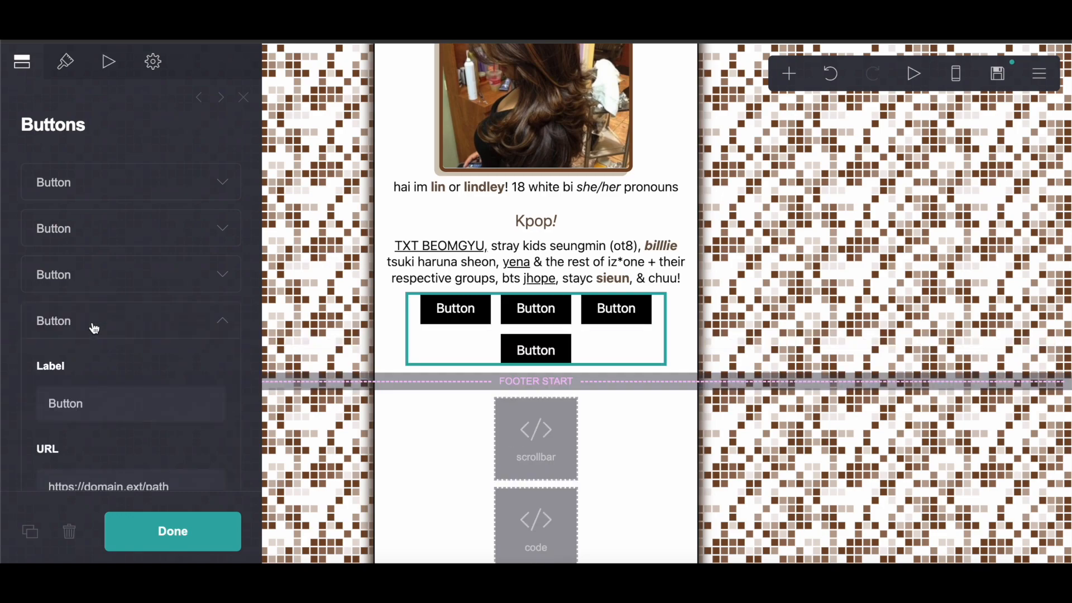
- Set the buttons' content style to Icon + Label
click(62, 65)
click(104, 281)
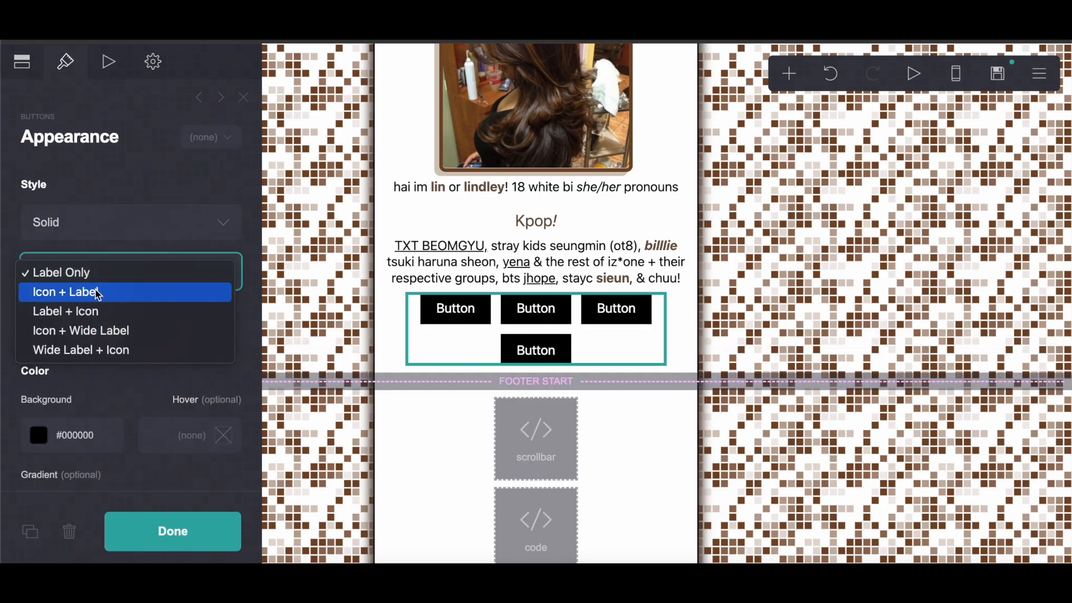
click(94, 295)
- Copy the gradient color #D3CABA from the reference site's link buttons
scroll(89, 269, down, 4)
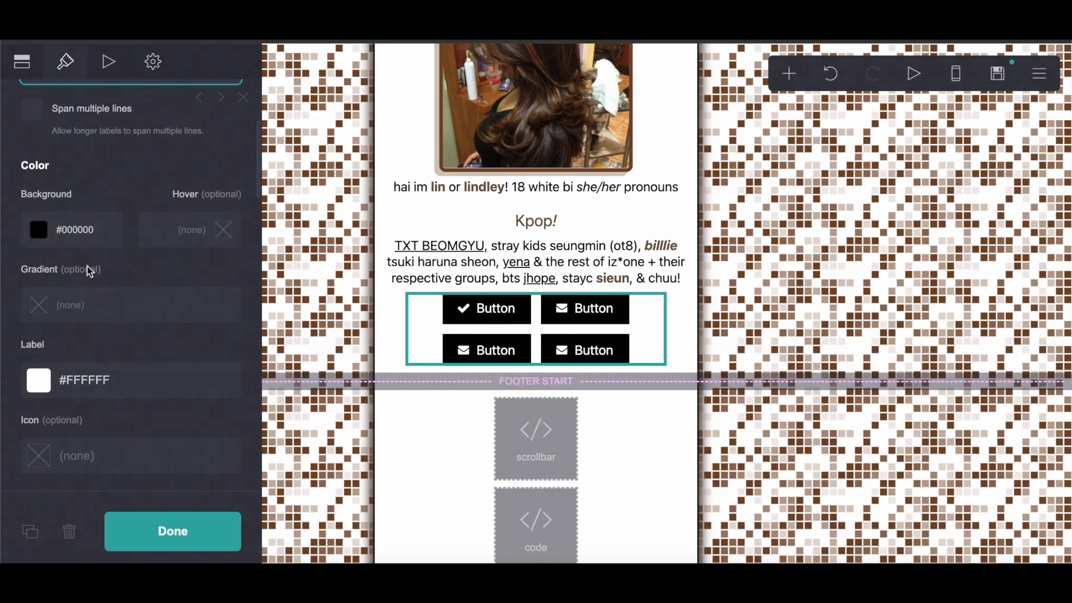
scroll(130, 283, down, 3)
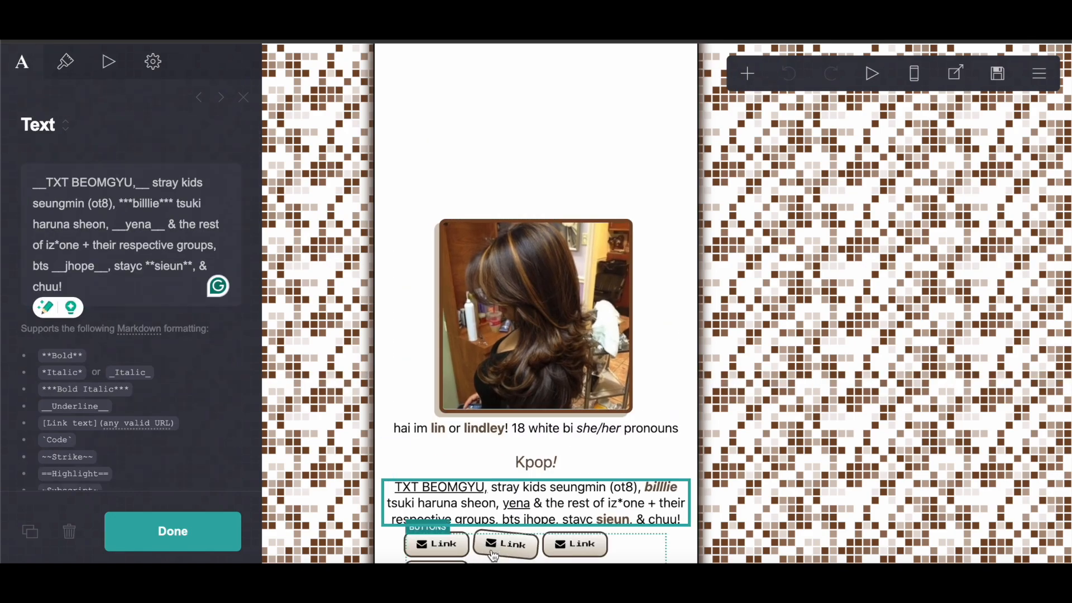
click(494, 545)
click(65, 61)
scroll(101, 278, down, 5)
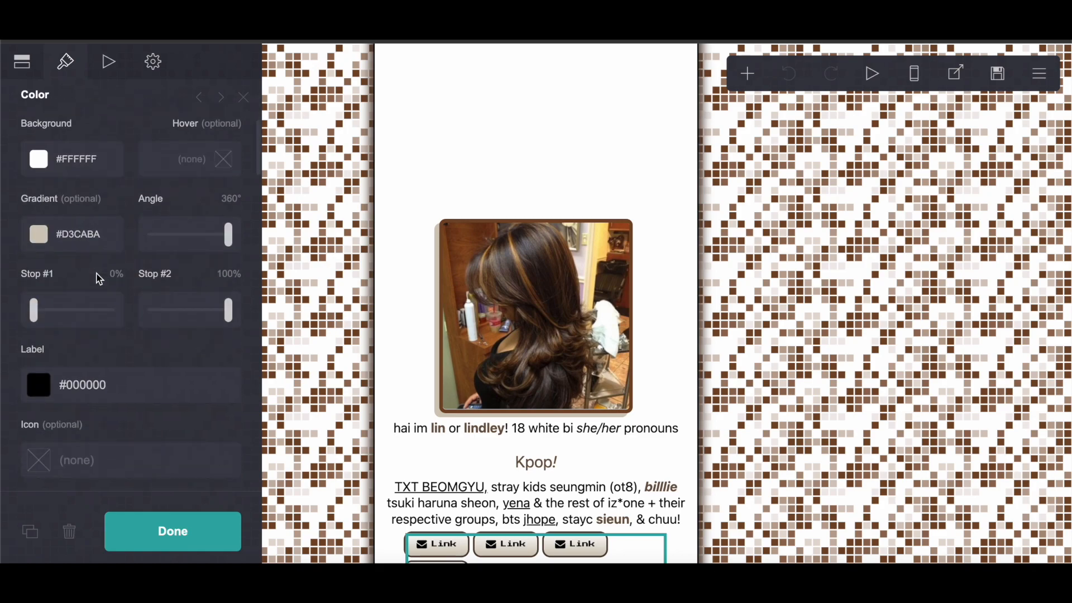
click(59, 252)
drag(60, 252, 141, 263)
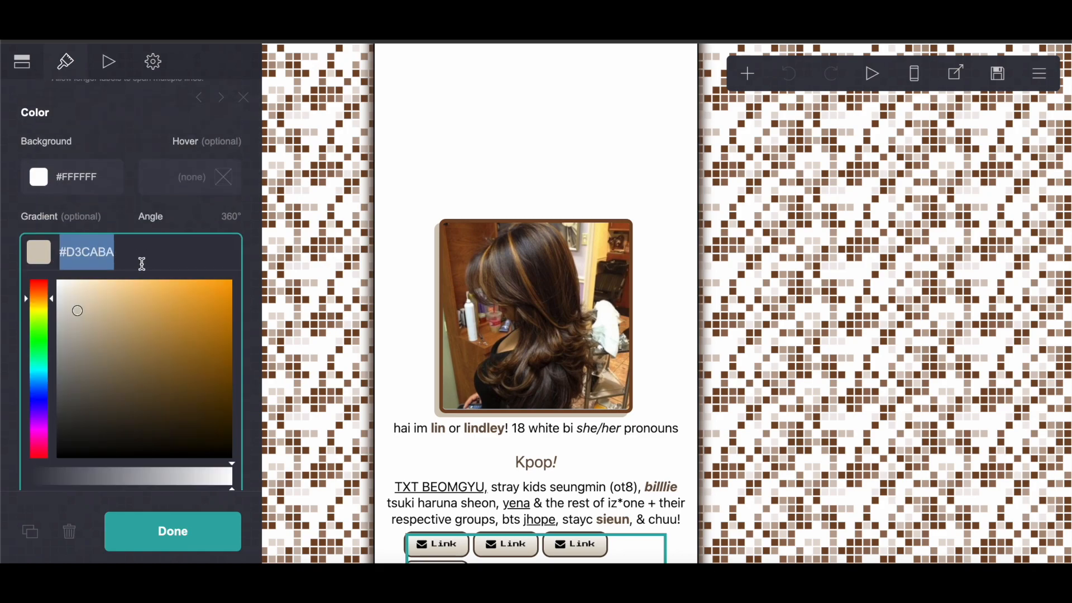
right_click(141, 263)
click(166, 333)
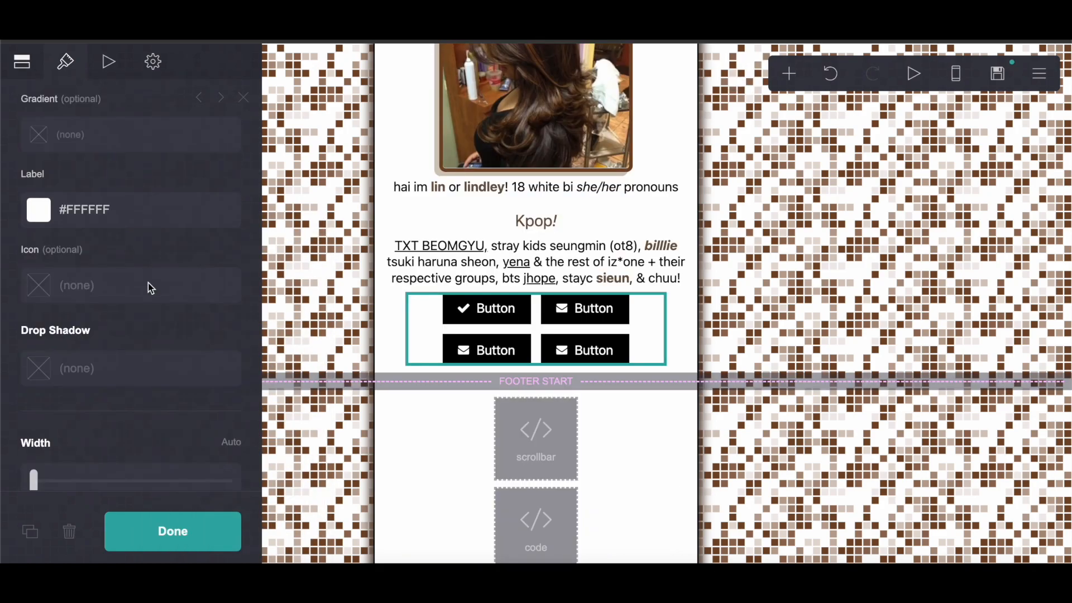
- Apply #D3CABA as the gradient color of the new buttons
click(118, 286)
click(102, 149)
right_click(102, 136)
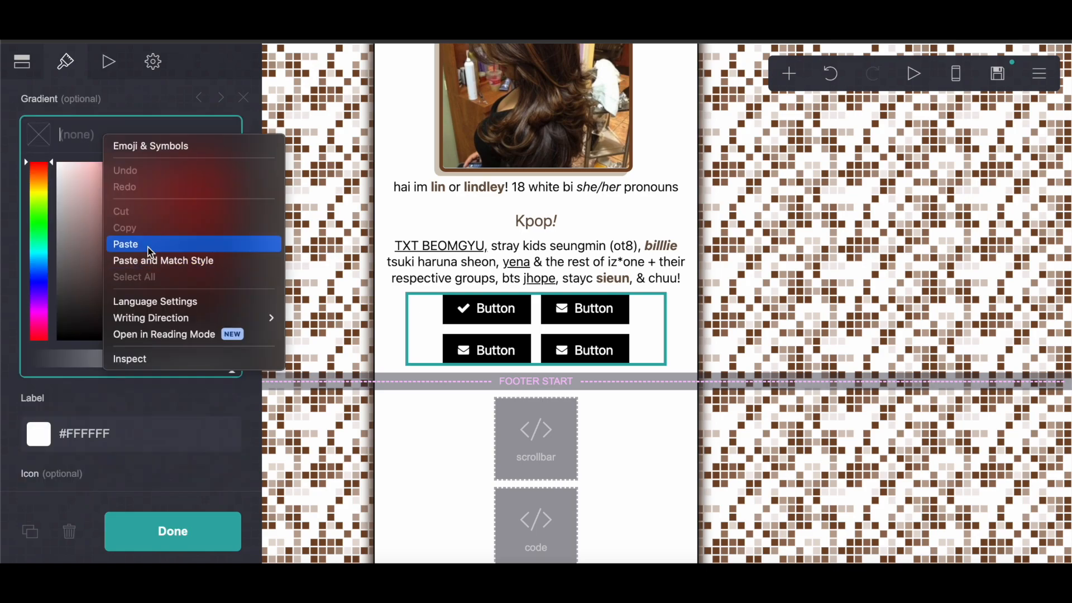
click(148, 245)
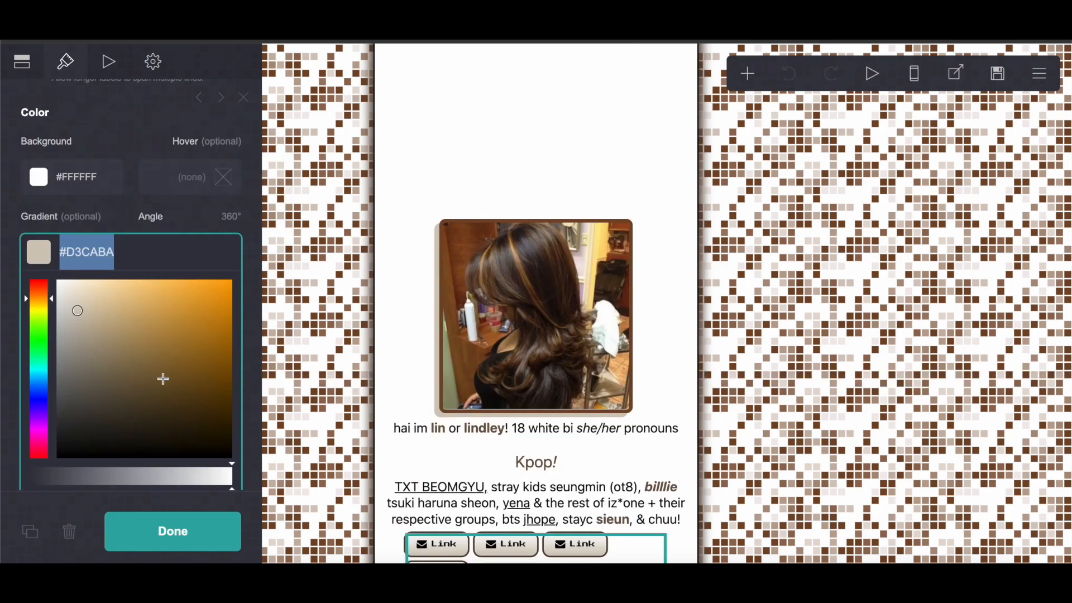
- Copy the drop shadow color #544035 from the reference site's link buttons
click(109, 224)
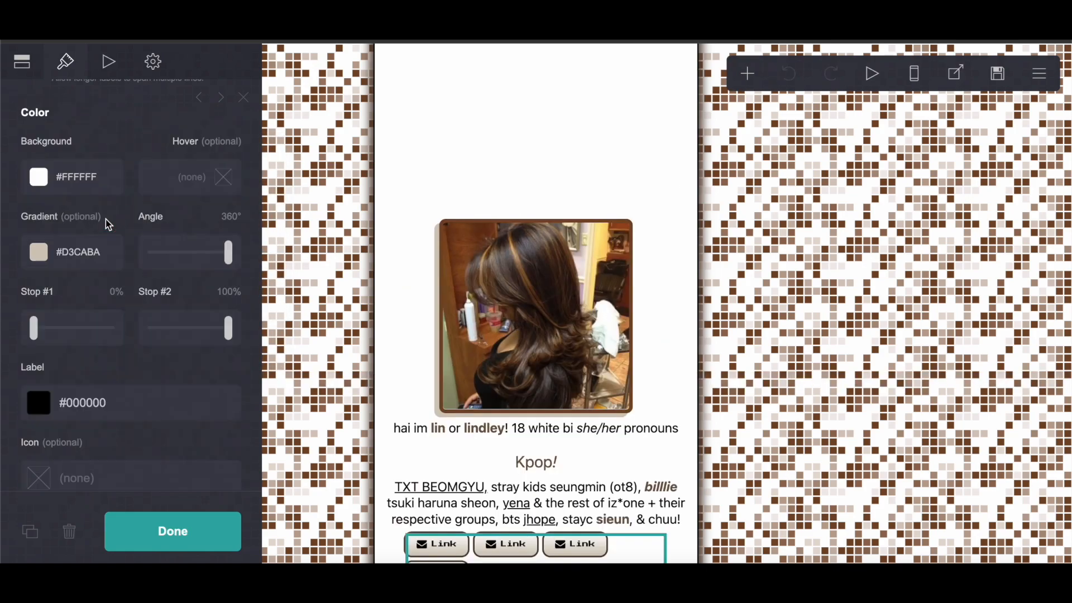
scroll(108, 224, down, 10)
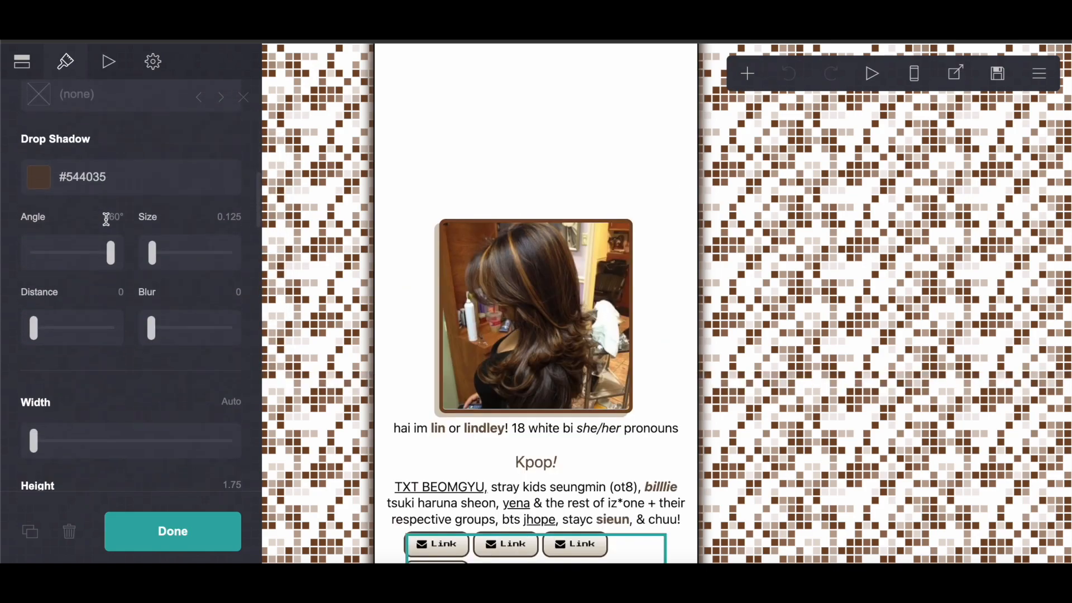
click(151, 174)
right_click(100, 182)
click(123, 297)
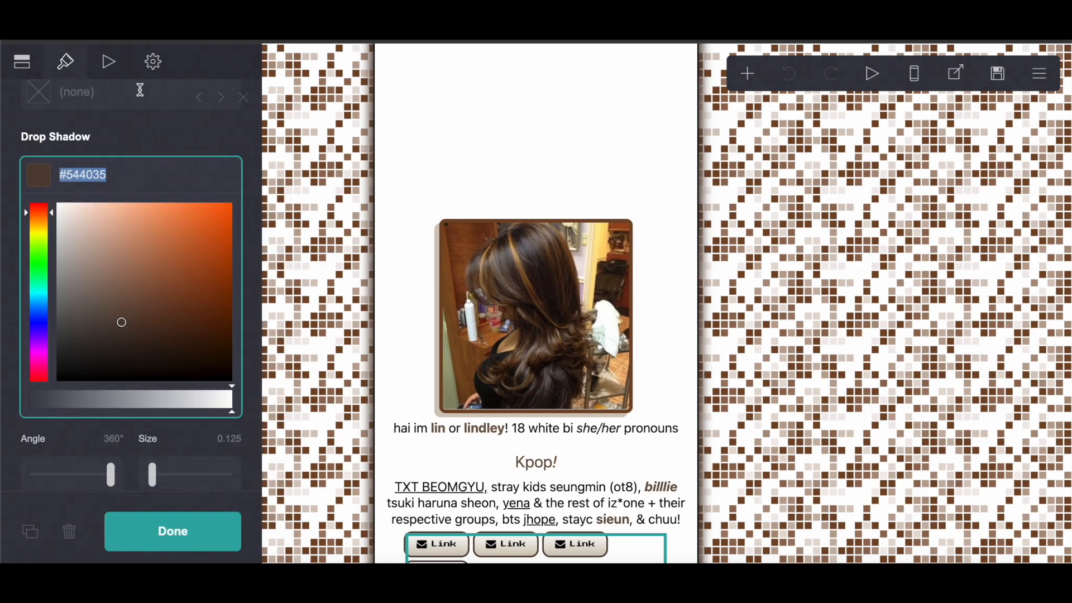
click(138, 137)
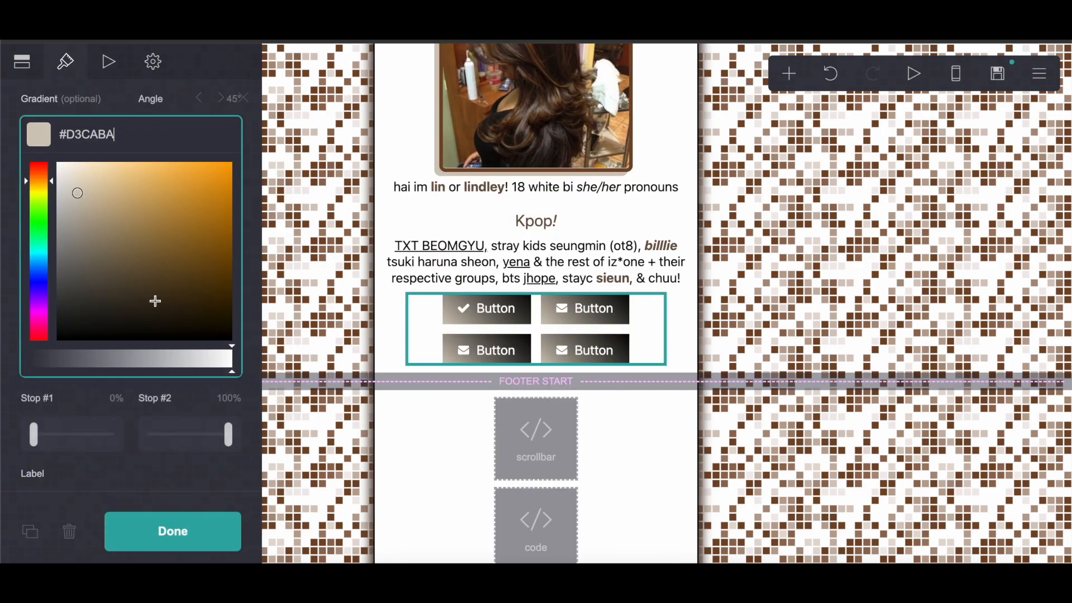
- Set the new buttons' gradient angle to 360°
scroll(149, 196, up, 1)
click(130, 152)
drag(163, 178, 267, 184)
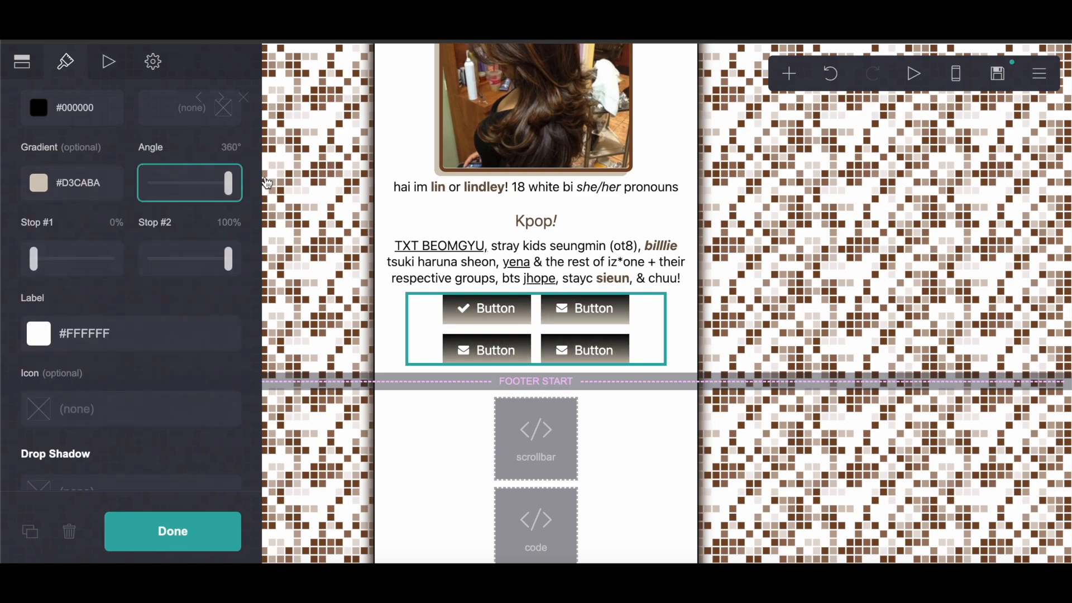
- Set the new buttons' background color to #FFFFFF and their label color to #000000
scroll(167, 346, down, 1)
scroll(124, 220, up, 3)
click(22, 153)
key(ctrl+v)
click(92, 130)
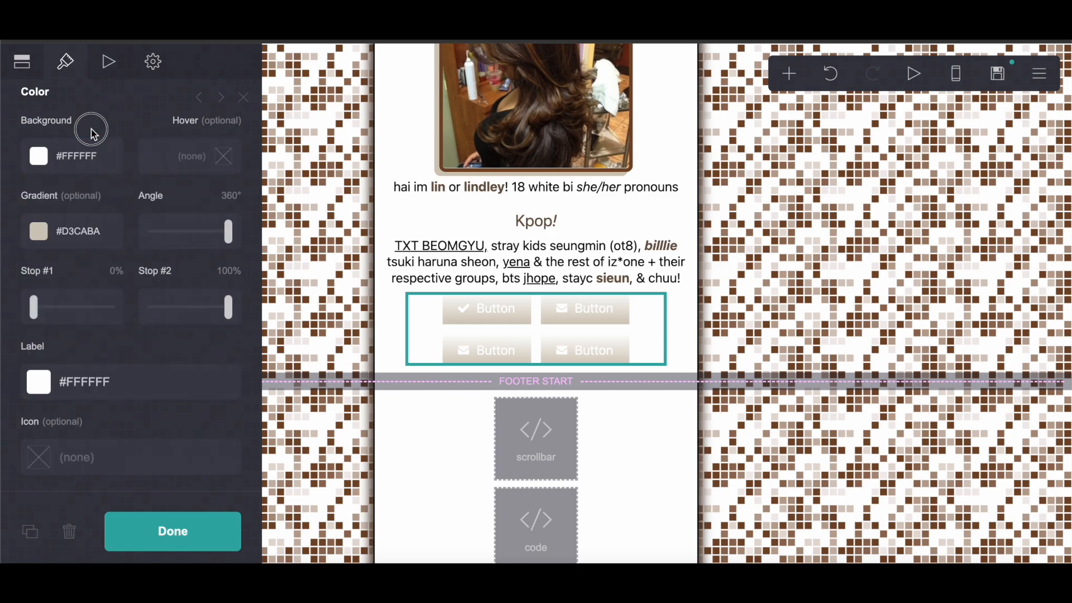
click(114, 374)
key(ctrl+v)
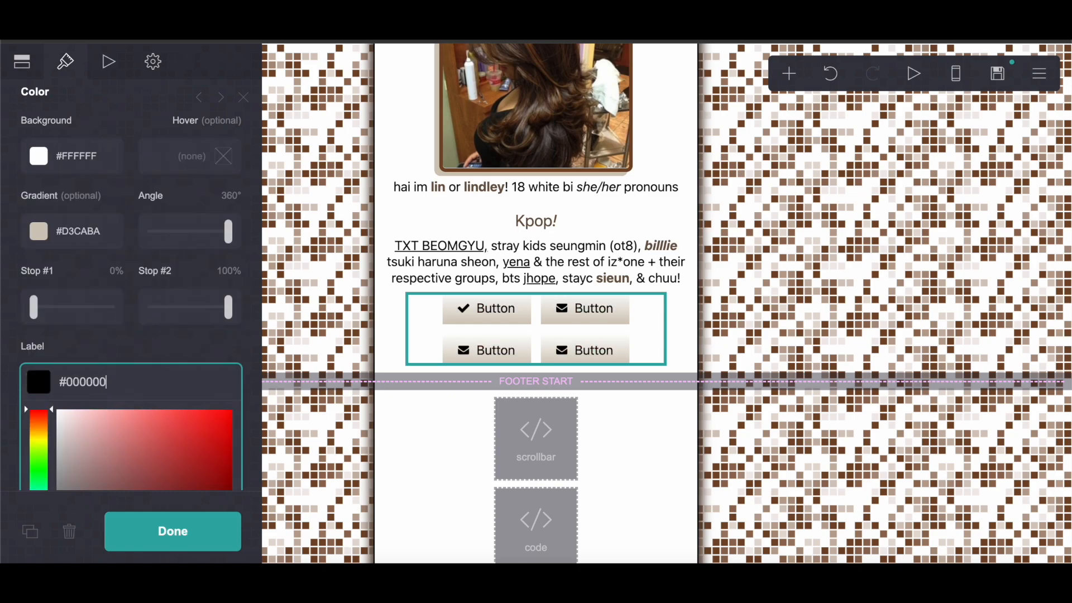
click(99, 368)
- Apply #544035 as the drop shadow color of the new buttons
scroll(93, 361, down, 5)
click(92, 263)
right_click(93, 263)
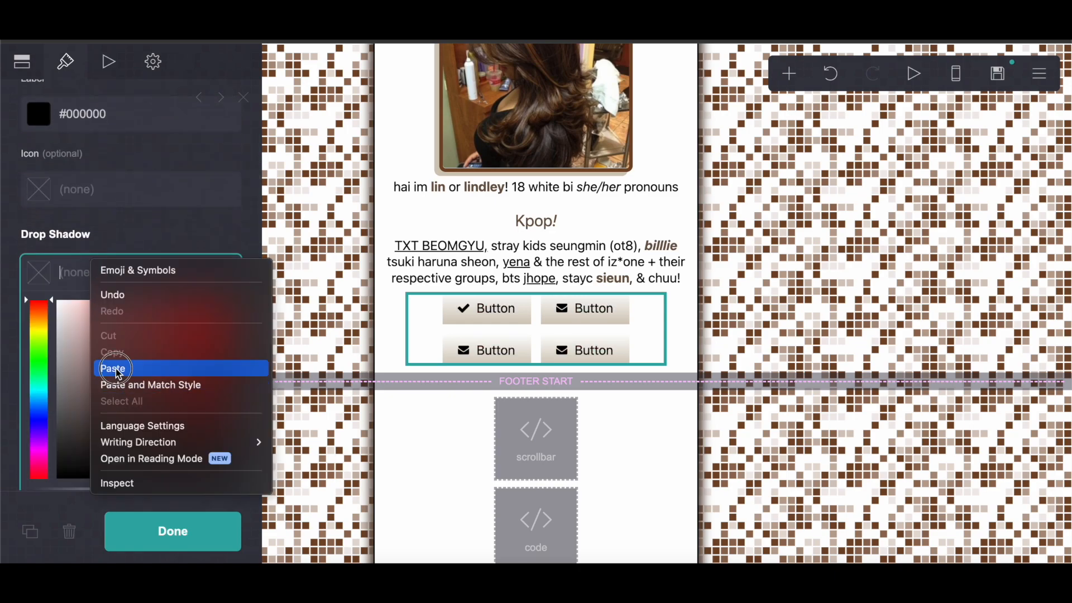
click(118, 368)
click(136, 224)
- Set the buttons' drop shadow to angle 360°, size 0.125, distance 0 and blur 0
double_click(118, 315)
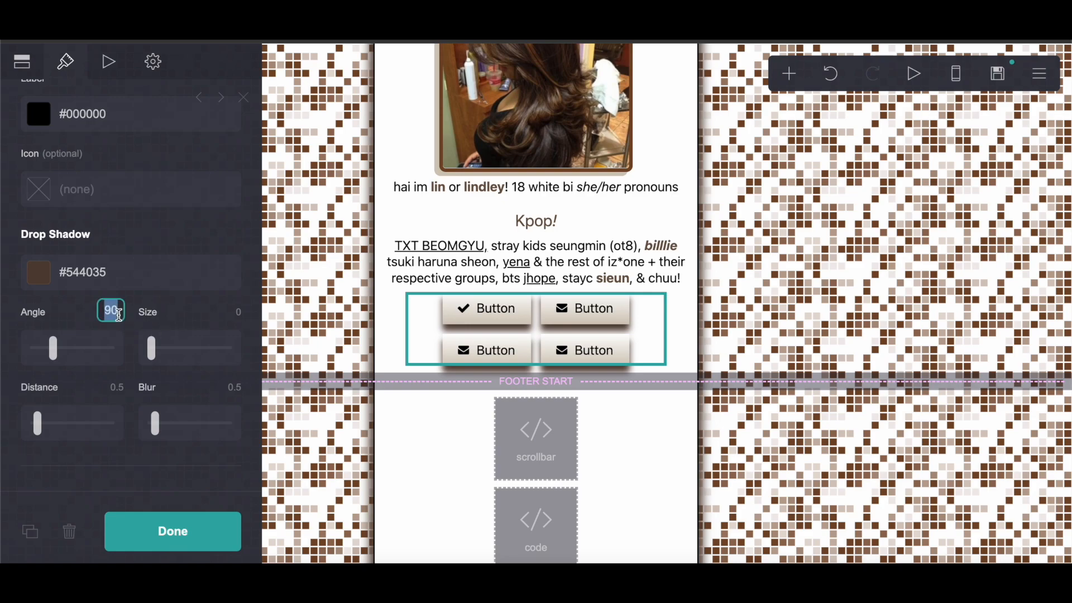
text(360)
click(233, 312)
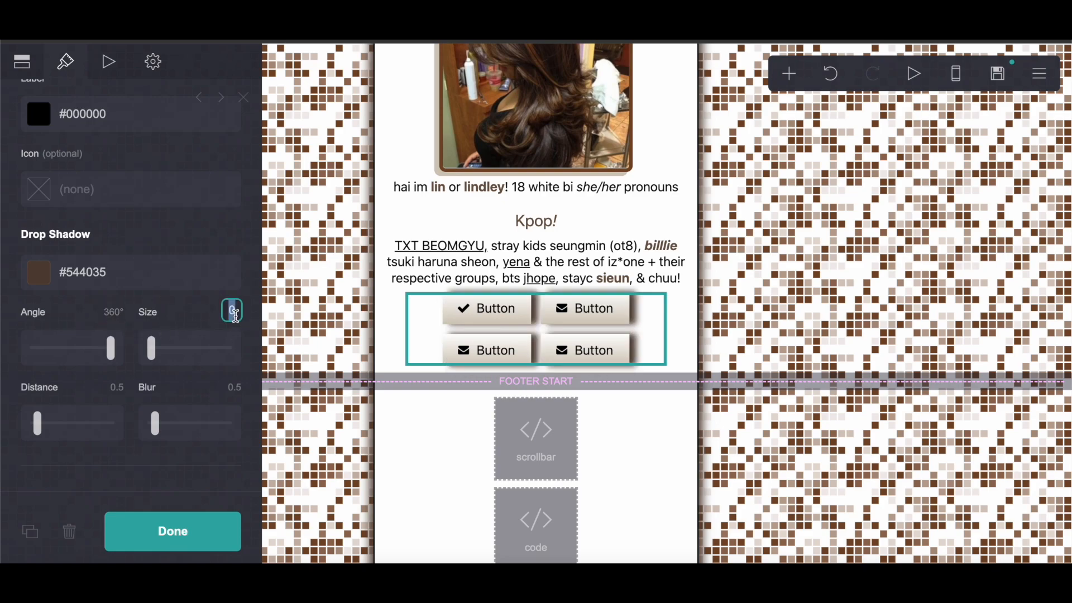
text(.125)
key(Return)
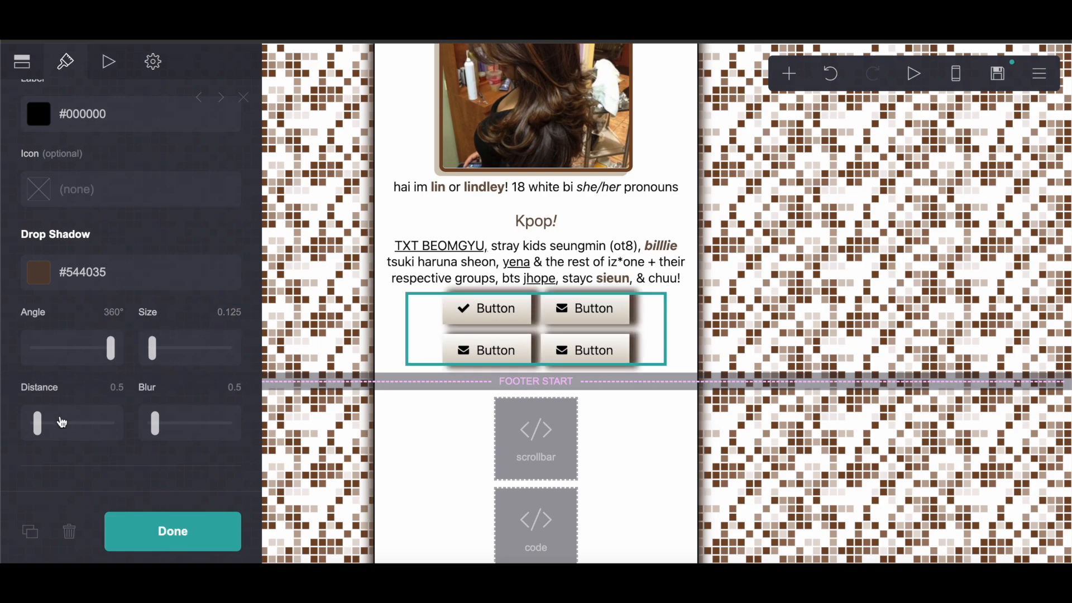
drag(62, 421, 41, 426)
drag(145, 423, 112, 423)
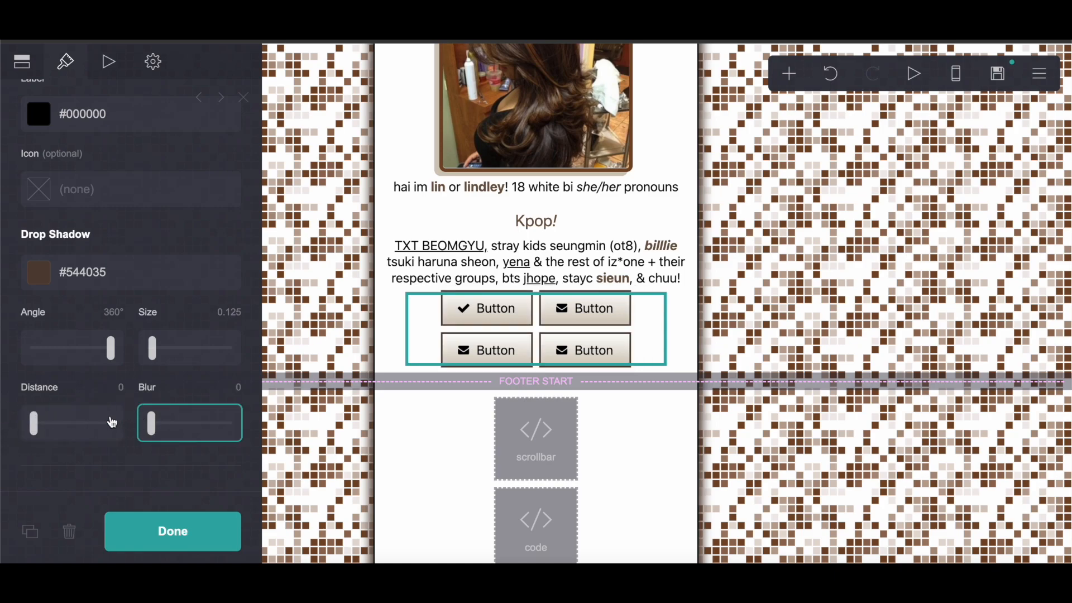
- Set the buttons' height to 1.75
scroll(112, 422, up, 5)
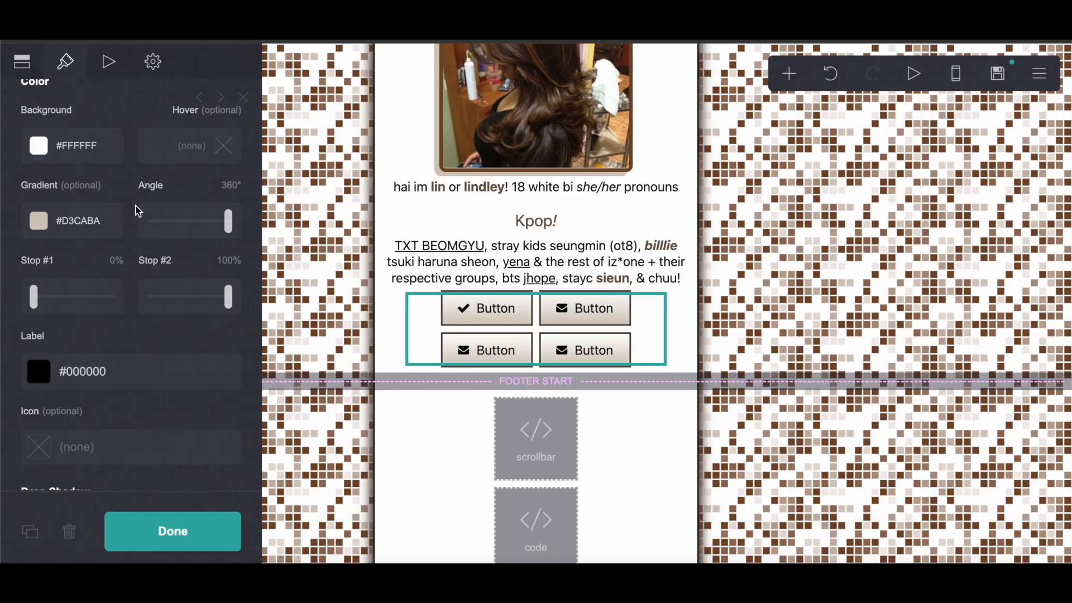
scroll(143, 352, down, 10)
click(233, 342)
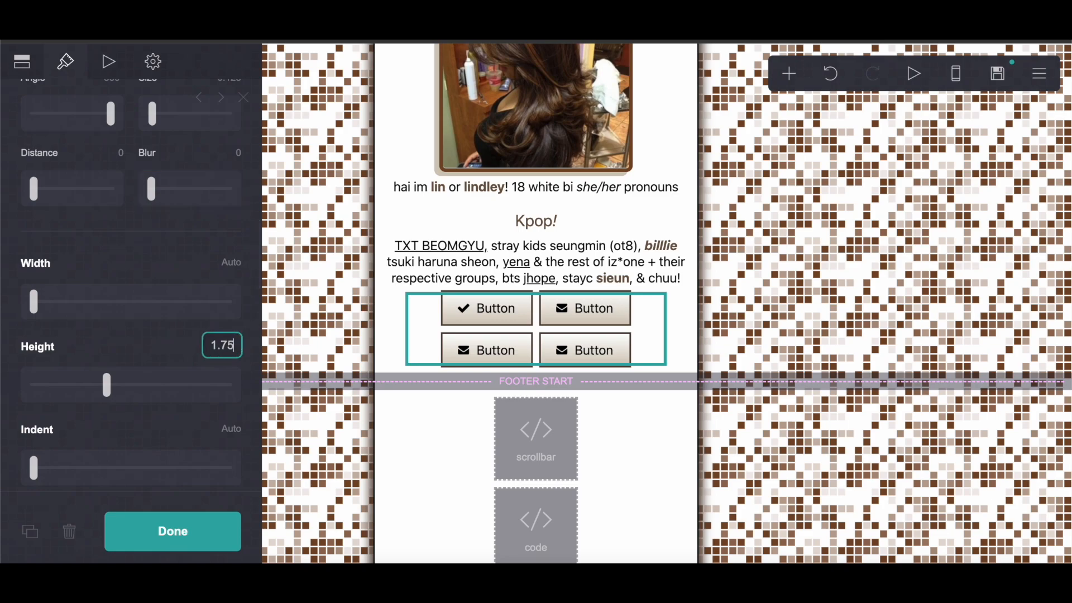
text(1.75)
key(Return)
scroll(112, 388, down, 5)
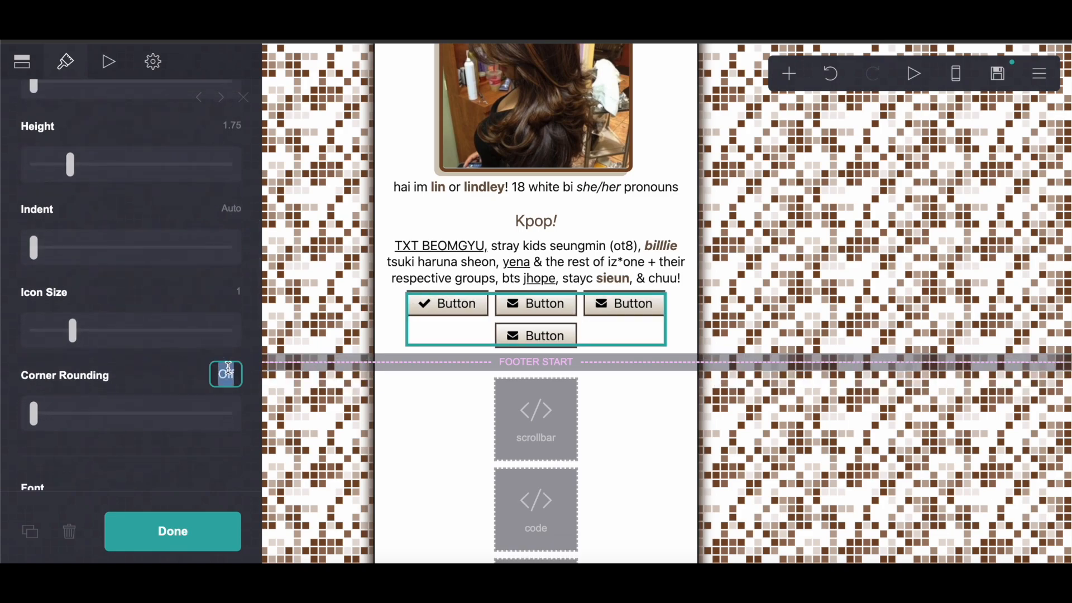
- Set the buttons' corner rounding to 0.5 and their font to Press Start 2P at size 0.5
text(.5)
key(Return)
scroll(113, 279, down, 5)
click(113, 235)
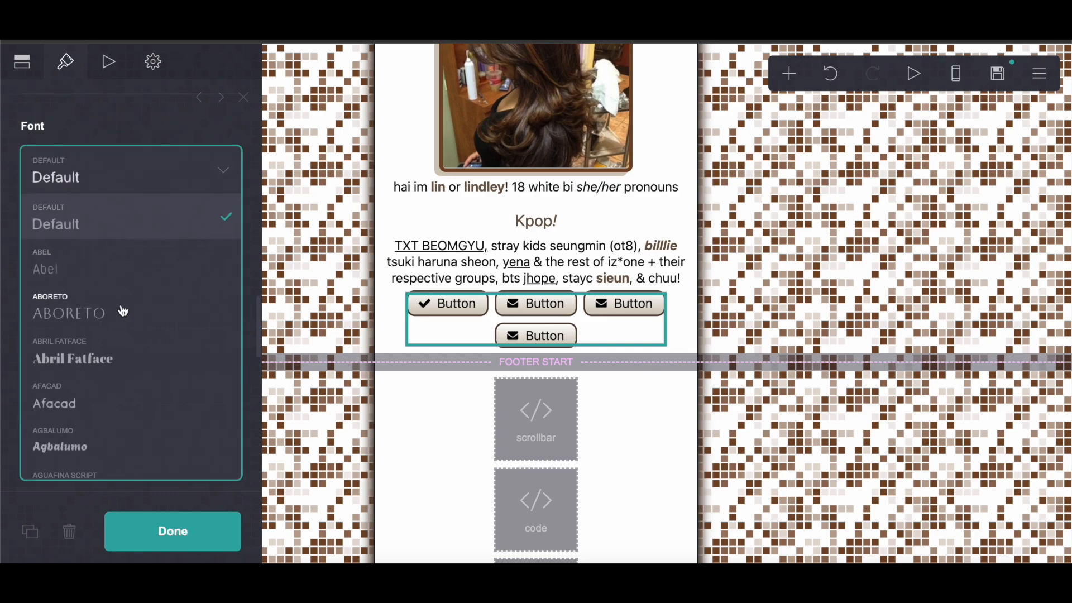
scroll(123, 311, down, 15)
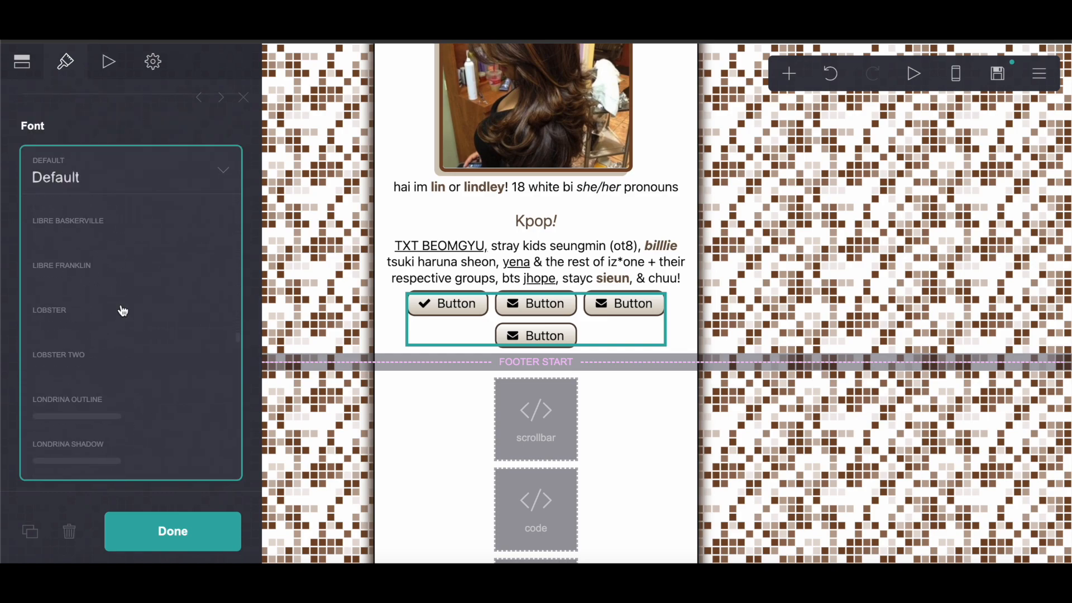
scroll(122, 311, down, 15)
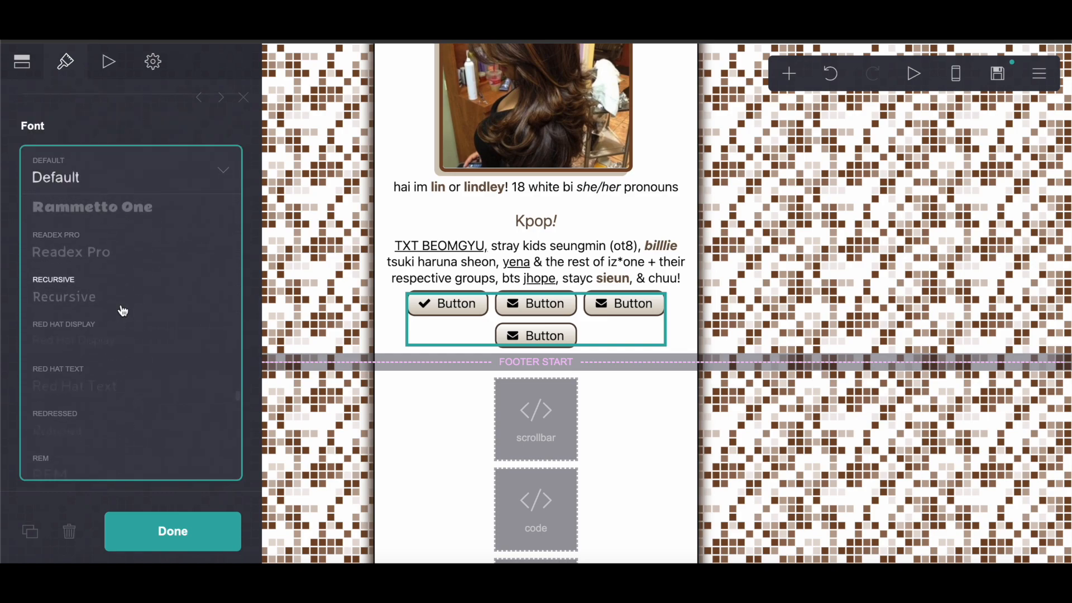
scroll(123, 311, up, 3)
click(108, 341)
click(55, 260)
drag(55, 260, 3, 257)
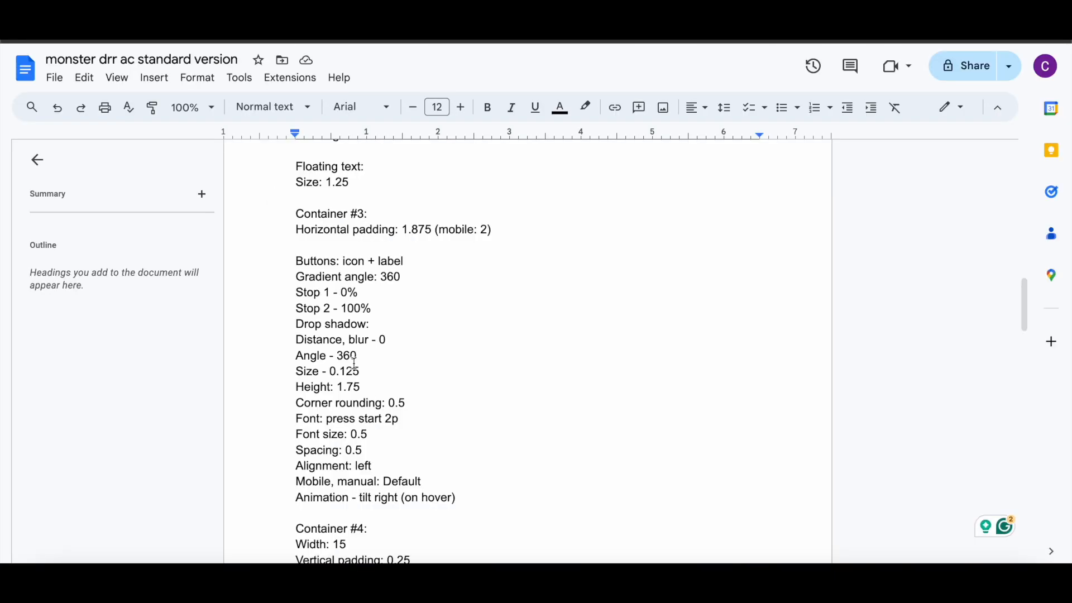
- Set the buttons' spacing to 0.5 and their alignment to Left
scroll(368, 400, down, 1)
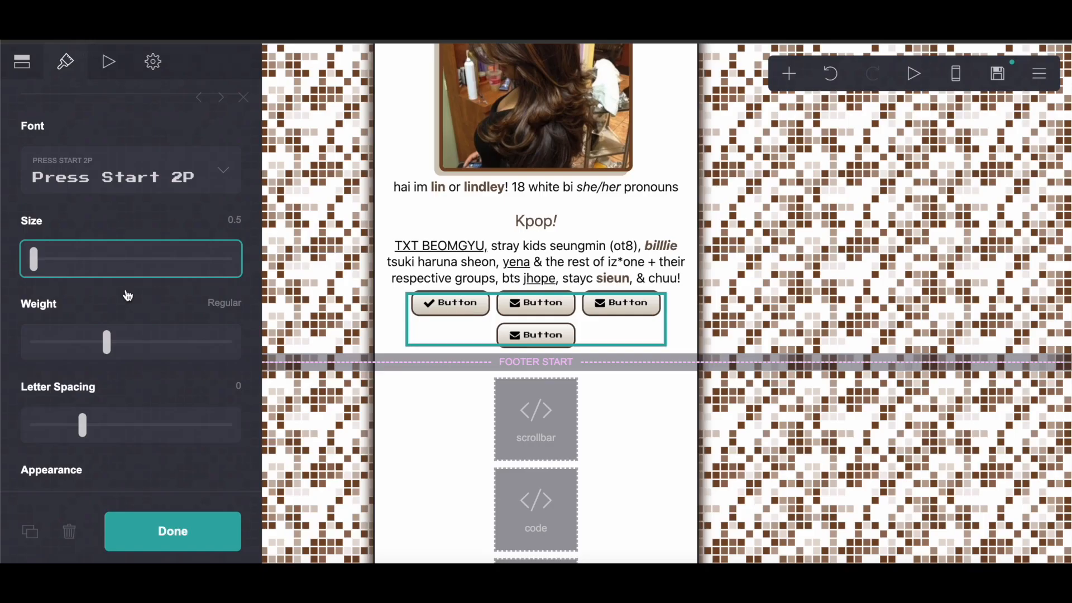
scroll(149, 364, down, 5)
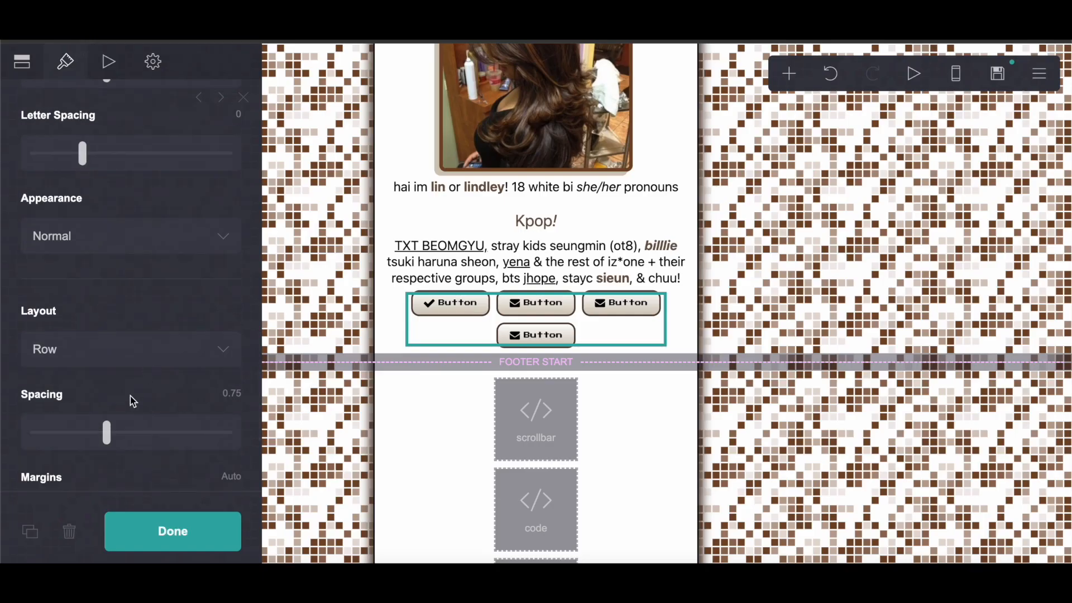
drag(106, 432, 85, 432)
scroll(86, 434, down, 5)
click(84, 328)
click(78, 347)
- Switch the buttons' mobile appearance to manual and choose the Default layout for it
click(225, 403)
scroll(229, 410, down, 1)
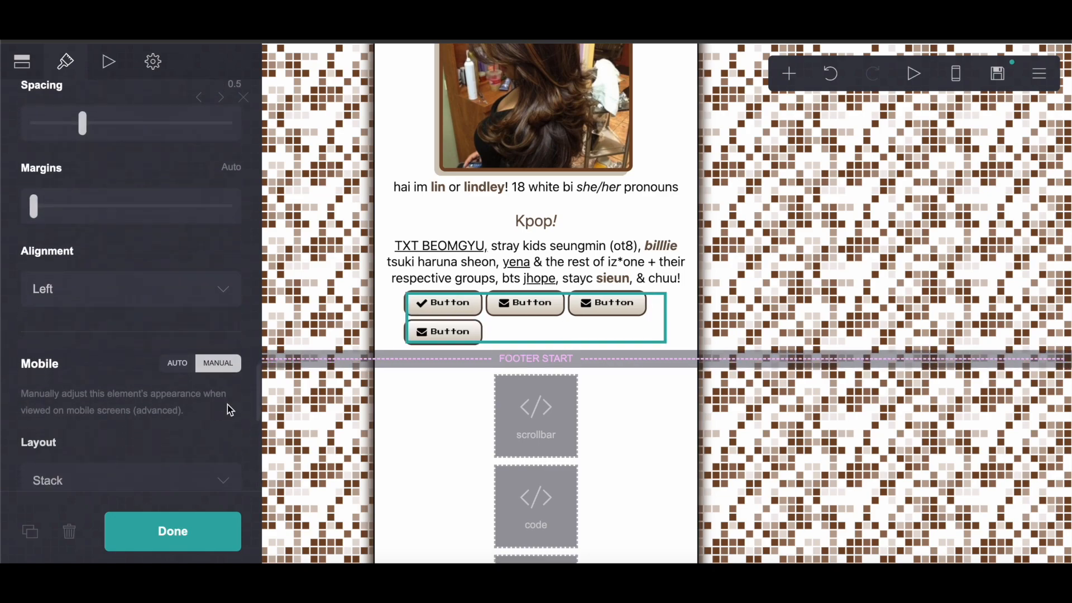
scroll(230, 411, down, 3)
click(112, 305)
click(103, 286)
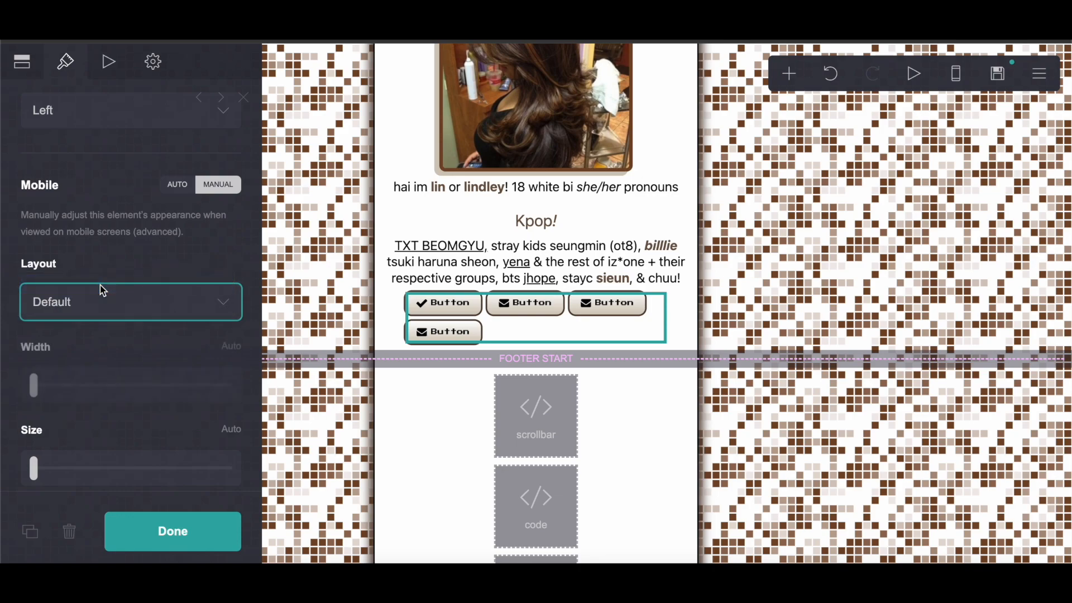
- Give the buttons a Tilt Right animation on hover
click(109, 61)
click(112, 373)
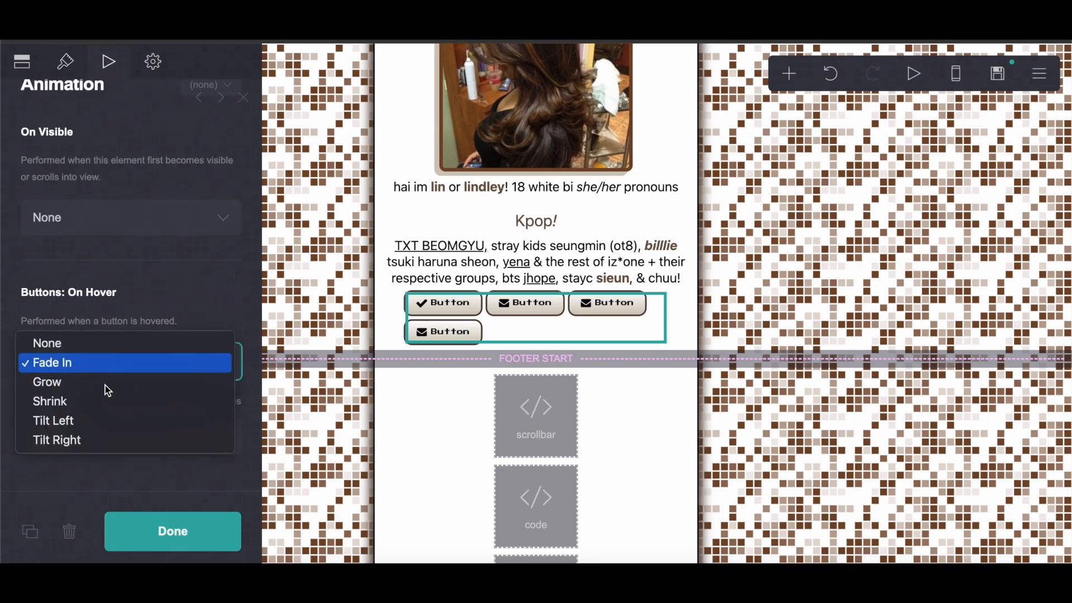
click(91, 439)
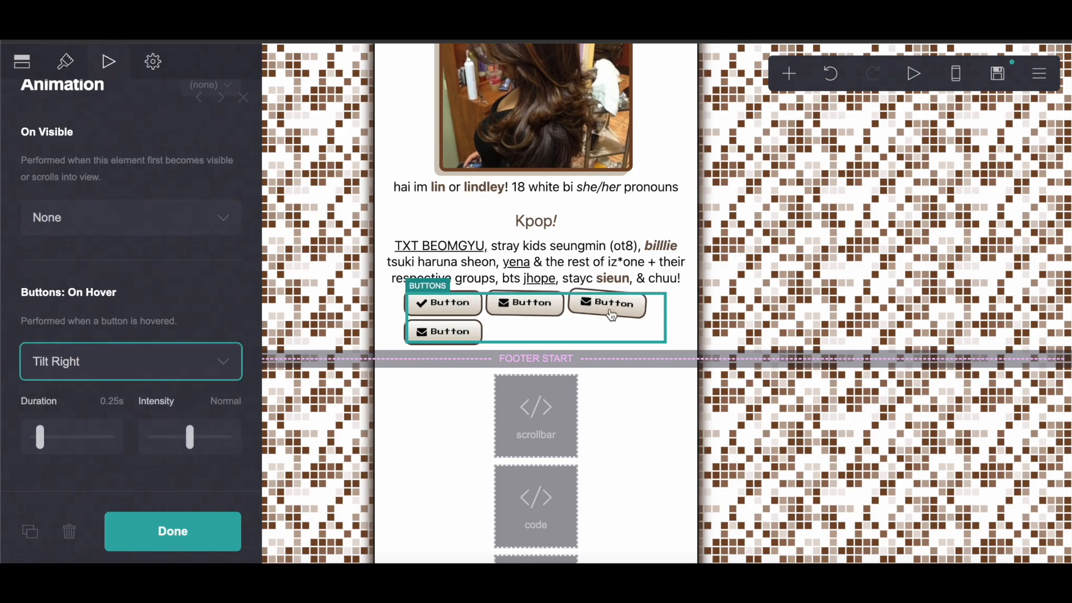
- Add a new container below the buttons and set its width to 15
click(788, 78)
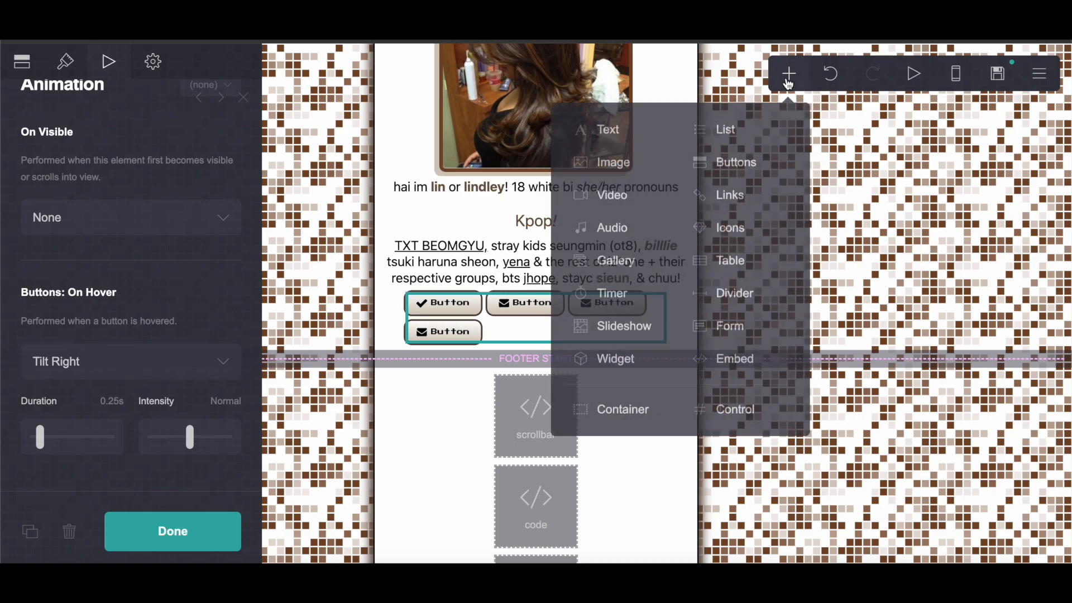
click(611, 410)
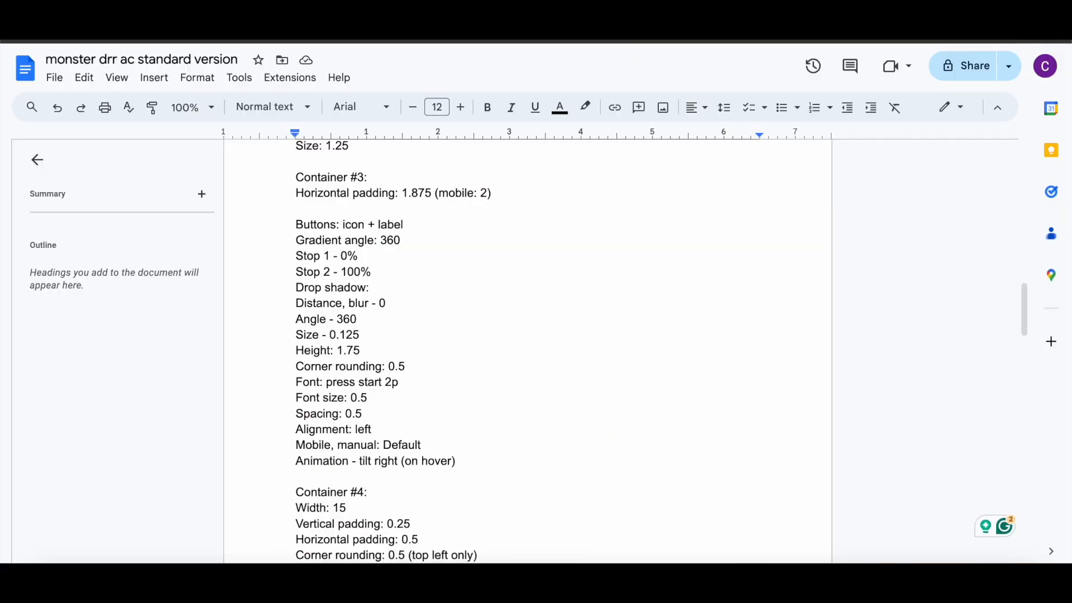
scroll(346, 365, down, 5)
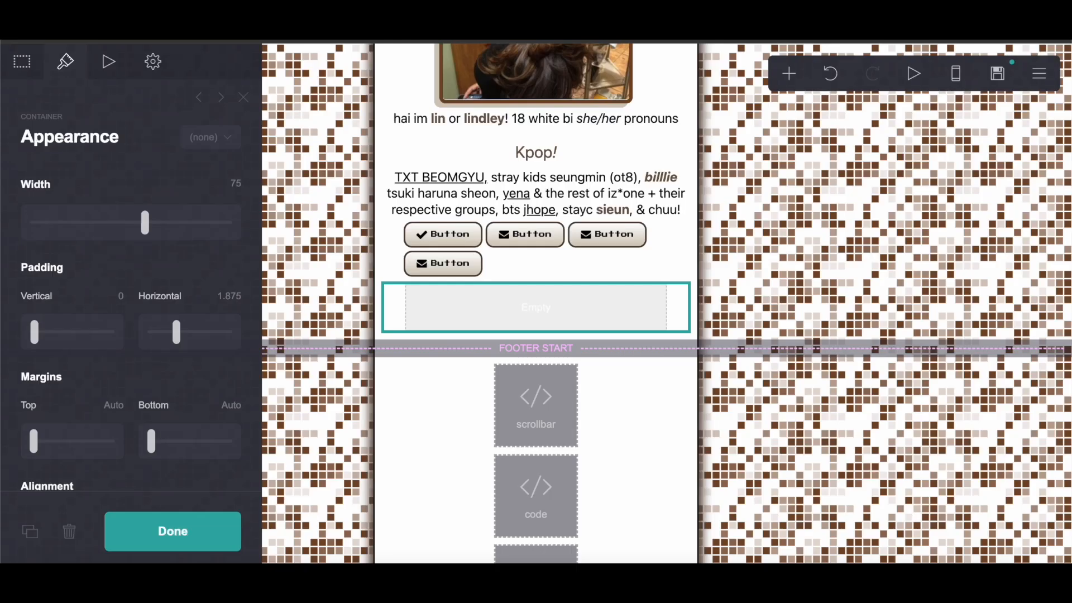
click(221, 192)
text(15)
key(Return)
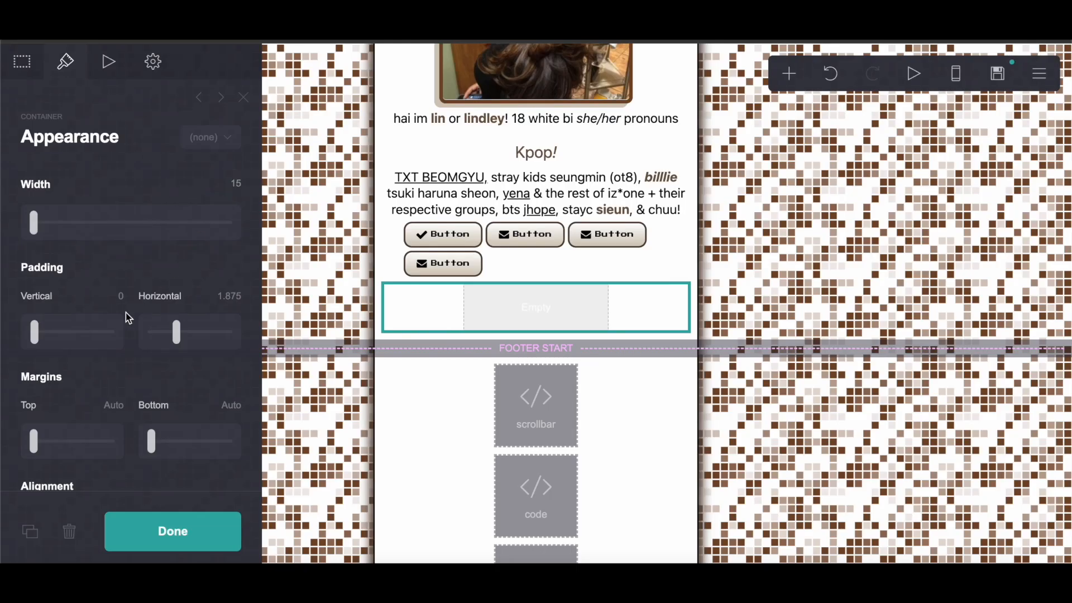
- Set the new container's vertical padding to 0.25 and horizontal padding to 0.5
click(114, 299)
text(.25)
key(Return)
click(230, 296)
text(.5)
key(Return)
- Change the new container's background type to Gradient
scroll(106, 425, down, 10)
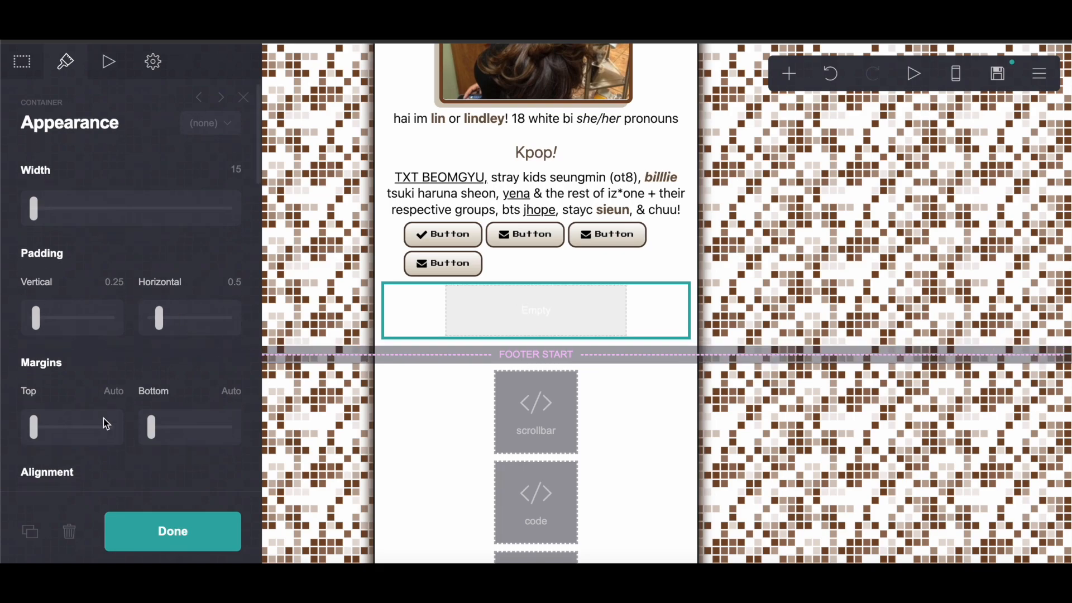
click(92, 308)
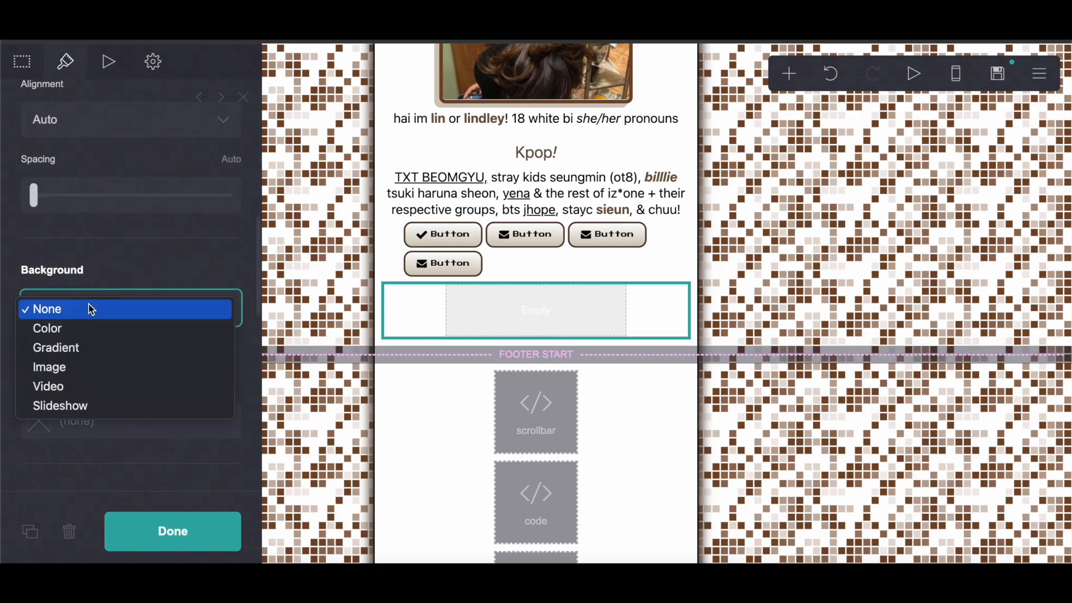
click(84, 347)
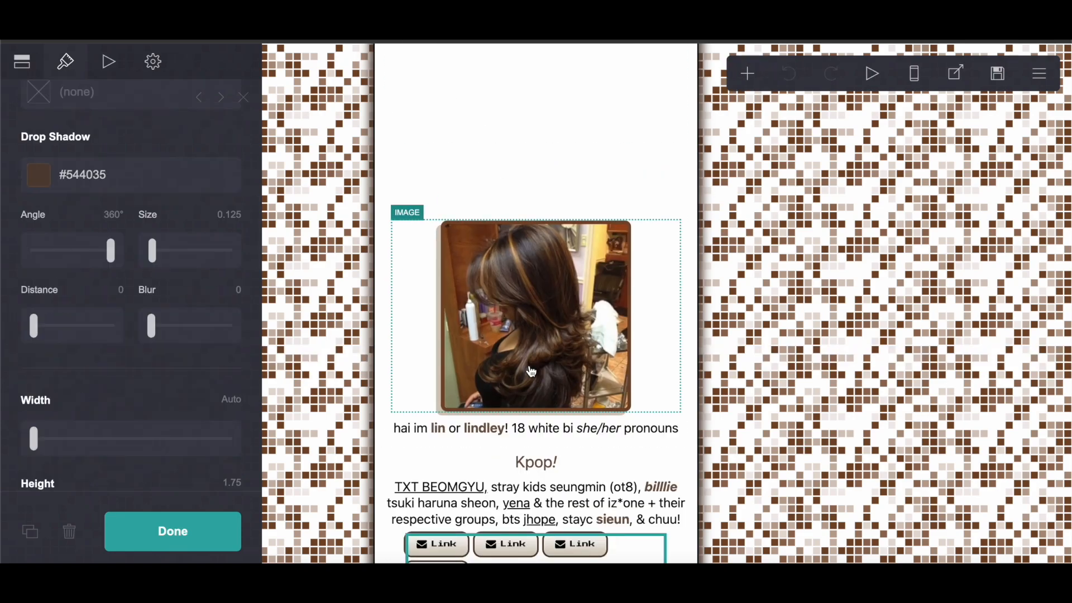
- Copy the first gradient stop color #544035 from the reference page's "My Rules!" container and return to the working page
scroll(532, 371, down, 7)
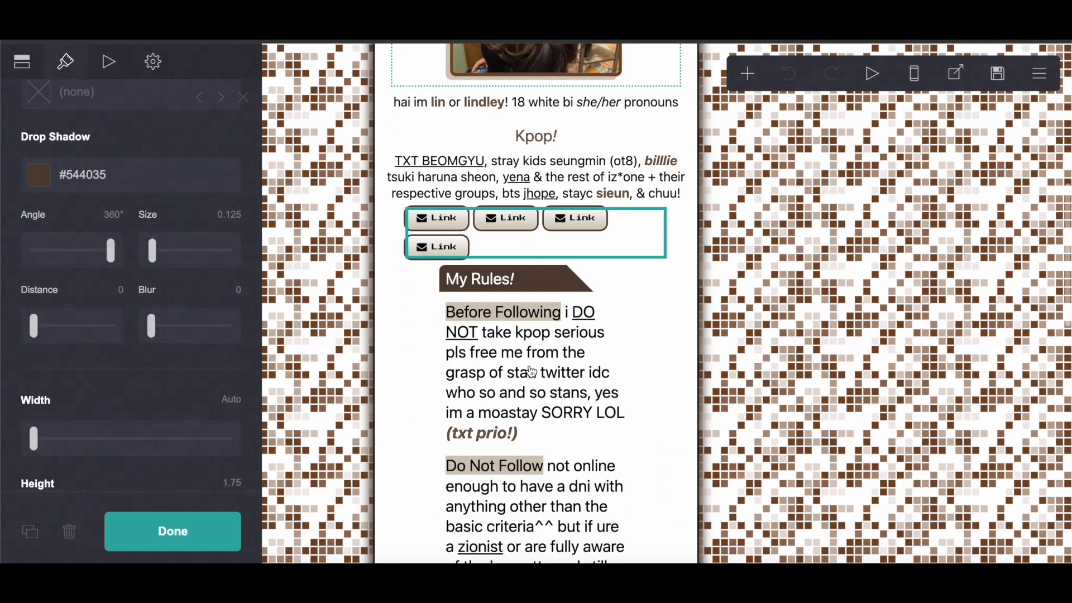
click(497, 197)
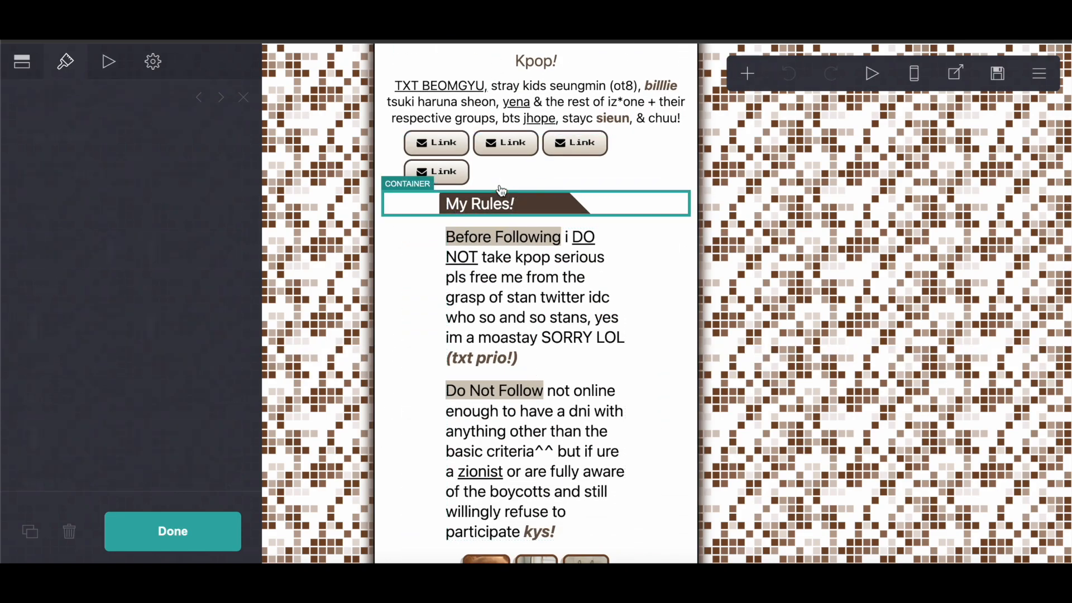
click(68, 62)
scroll(96, 352, down, 10)
scroll(83, 313, up, 3)
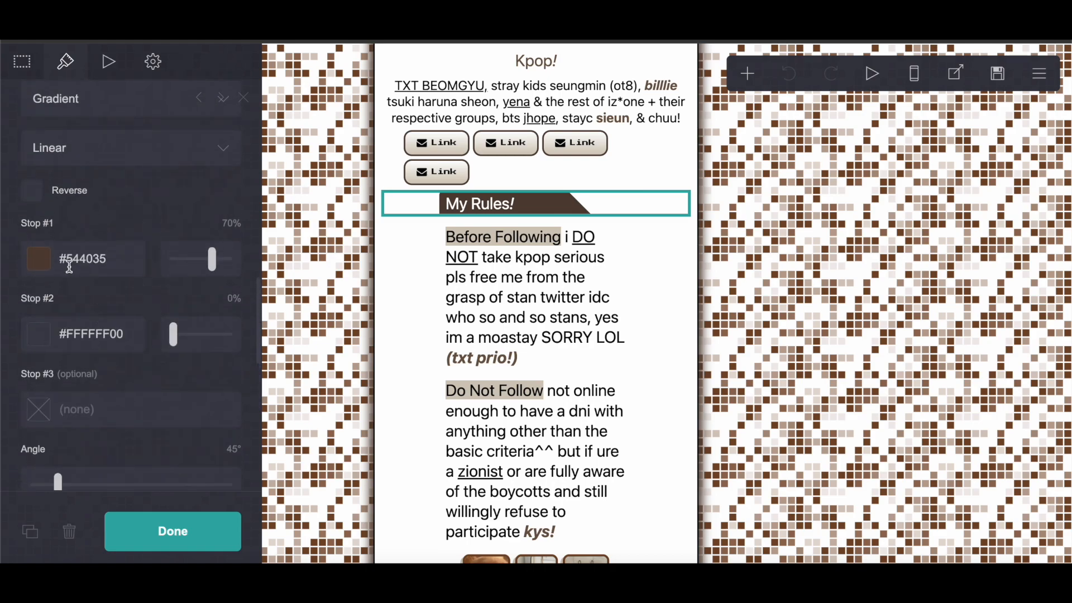
double_click(69, 268)
right_click(129, 261)
click(156, 332)
click(123, 194)
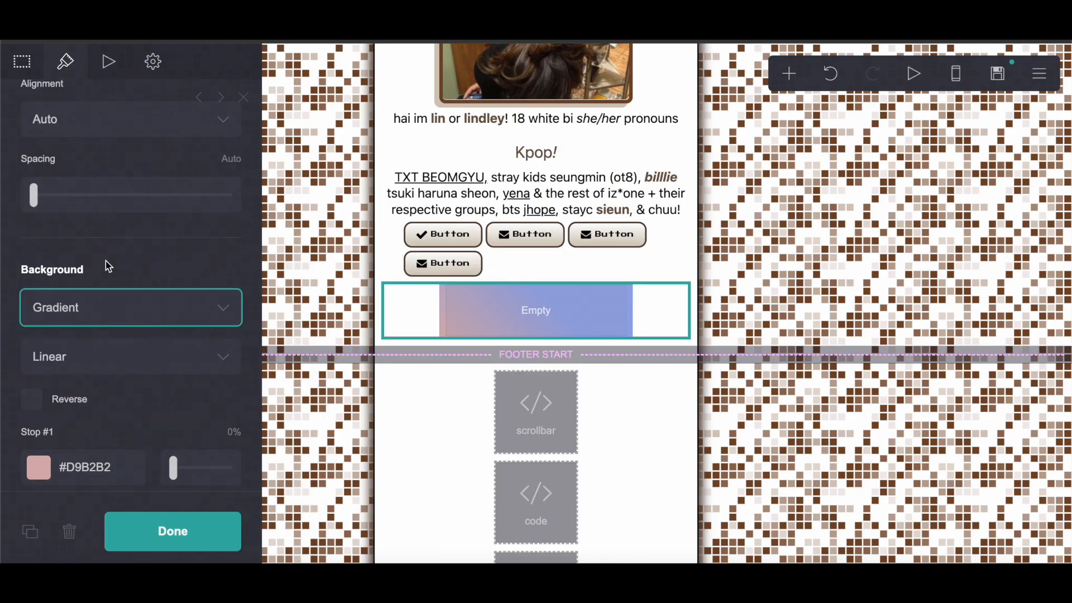
- Set the new container's first gradient stop to #544035 at 70%
scroll(106, 262, down, 3)
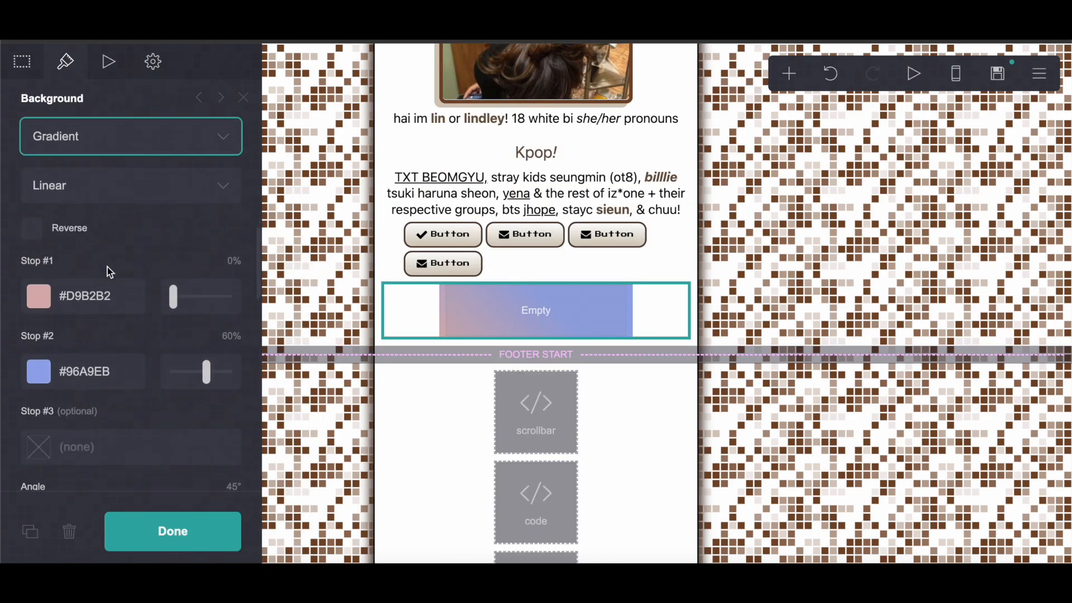
double_click(143, 288)
right_click(144, 288)
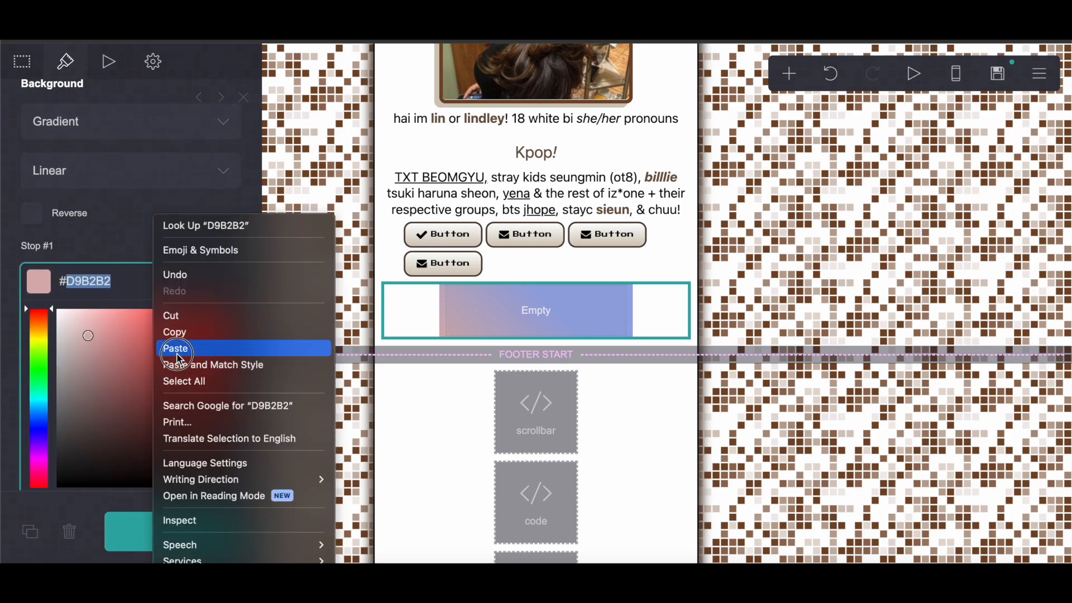
click(175, 347)
click(184, 243)
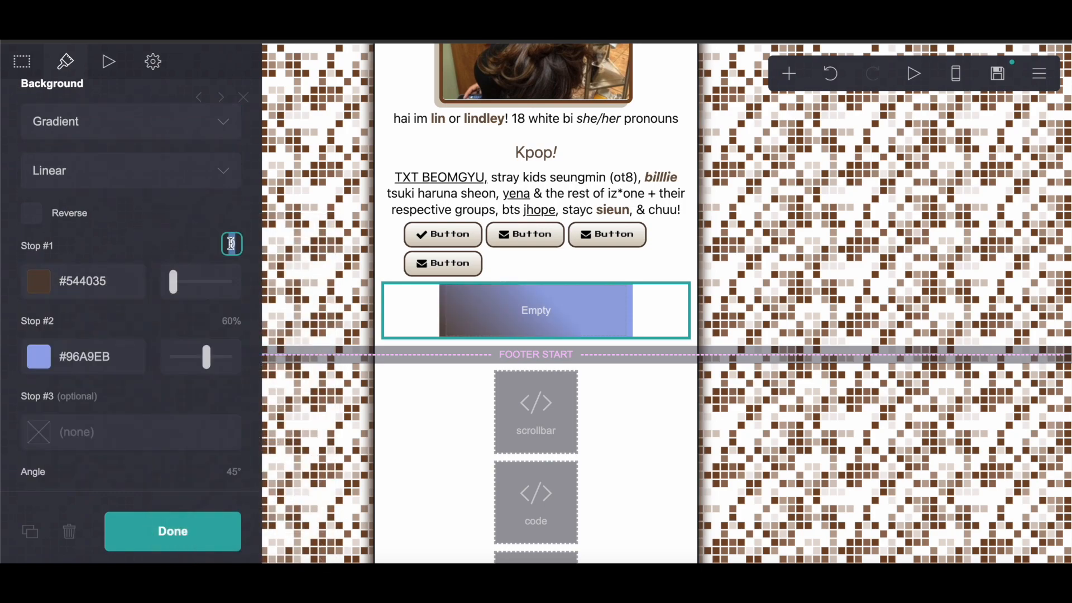
text(70)
key(Return)
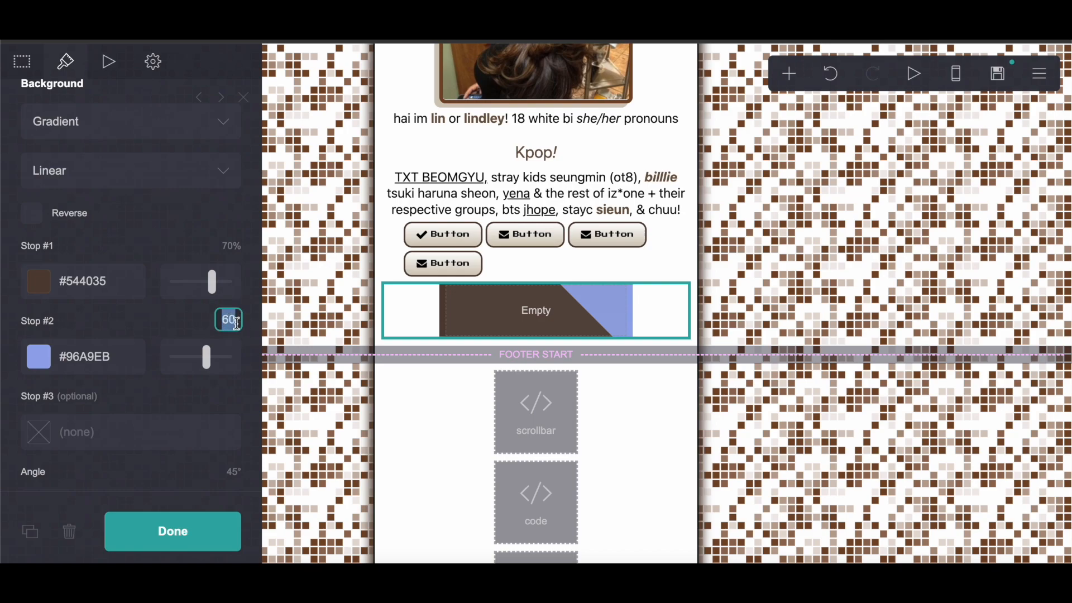
- Set the second gradient stop to the fully transparent white #FFFFFF00 at 0%
double_click(116, 361)
text(FFFFFF)
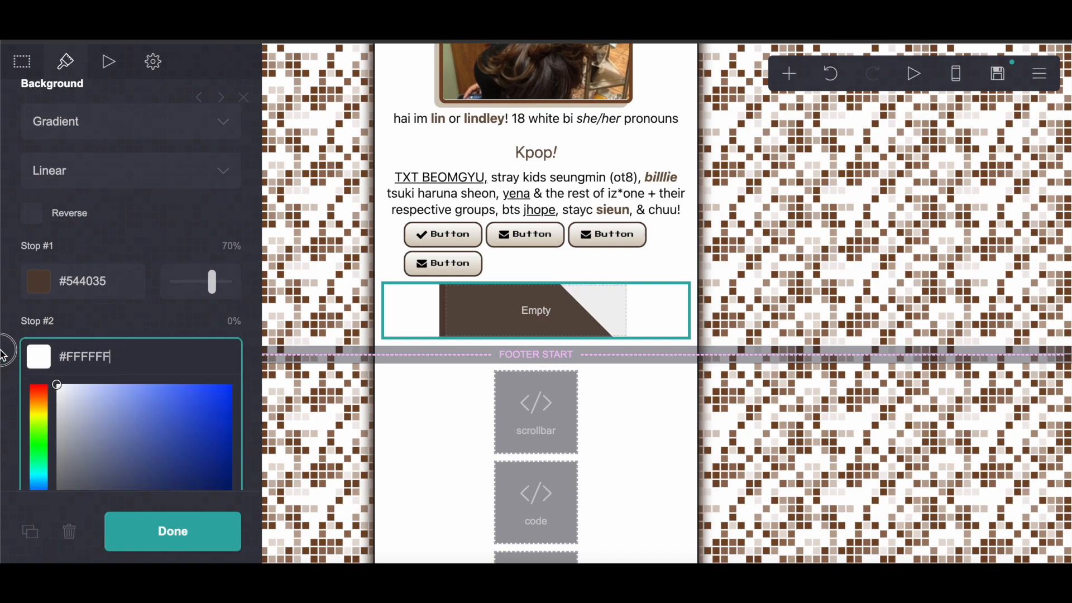
scroll(99, 330, down, 3)
drag(144, 440, 8, 443)
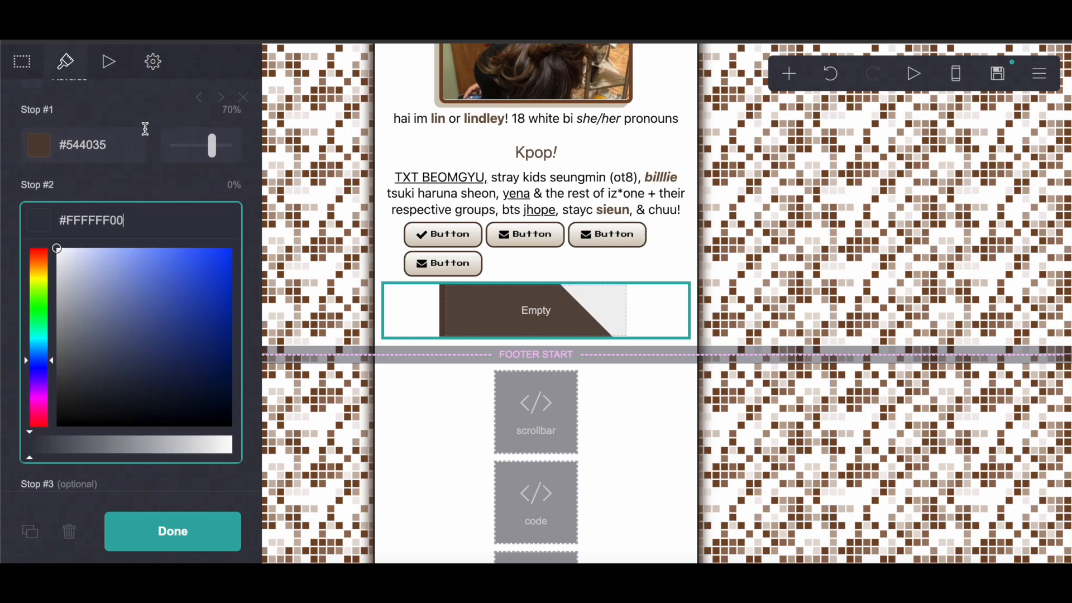
click(108, 193)
- Set the gradient container's corner rounding to 0.5, applied to the top left corner only
scroll(111, 199, down, 3)
scroll(112, 199, up, 10)
click(235, 162)
text(0.5)
key(Return)
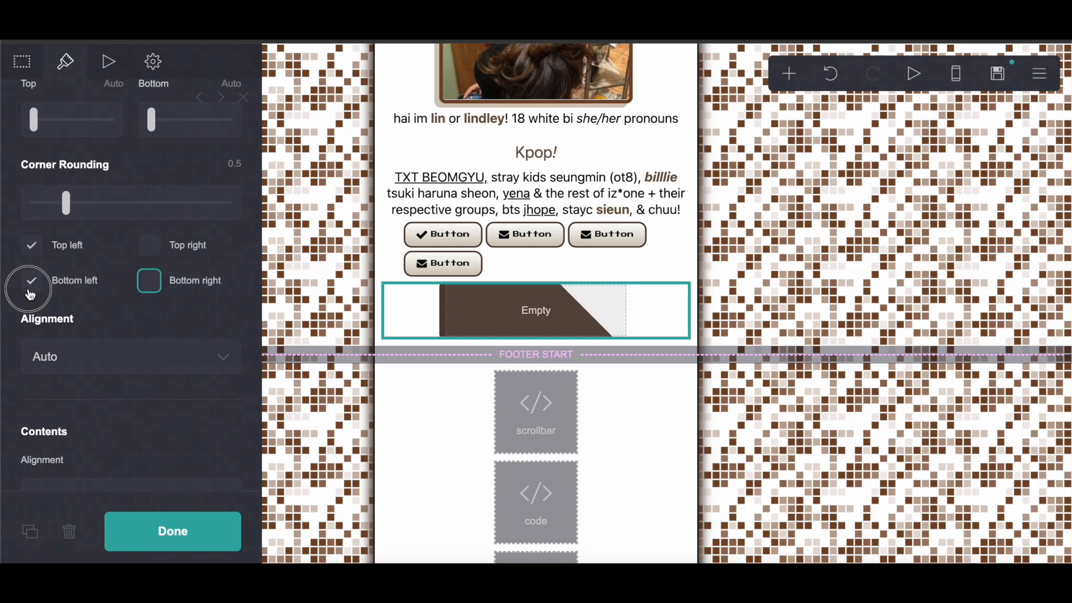
- Check the container #4 specifications in the notes document and switch the gradient container's mobile appearance to Auto
scroll(92, 363, down, 10)
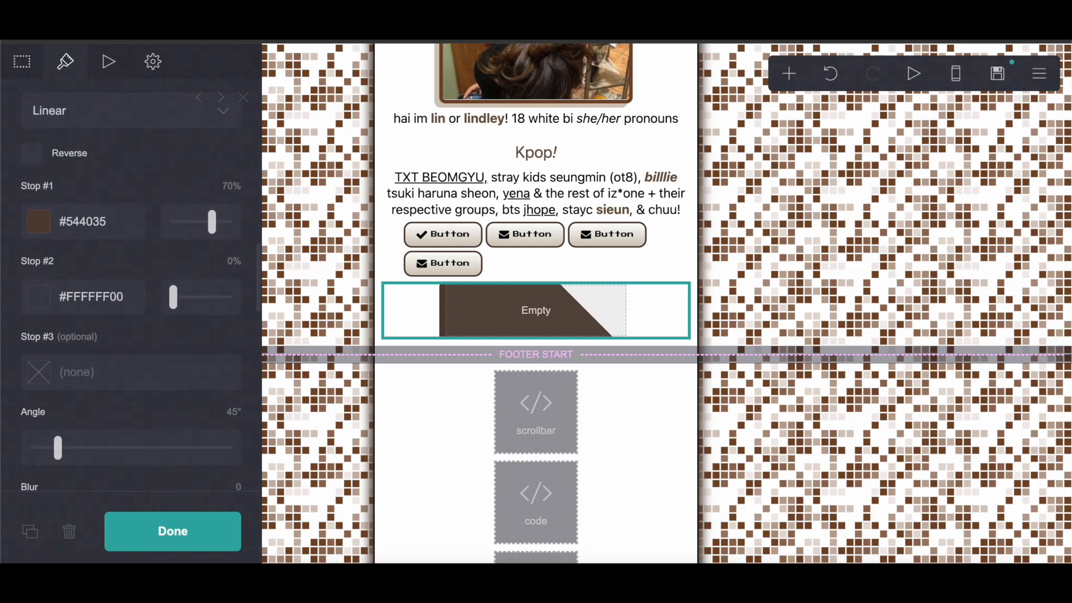
click(201, 28)
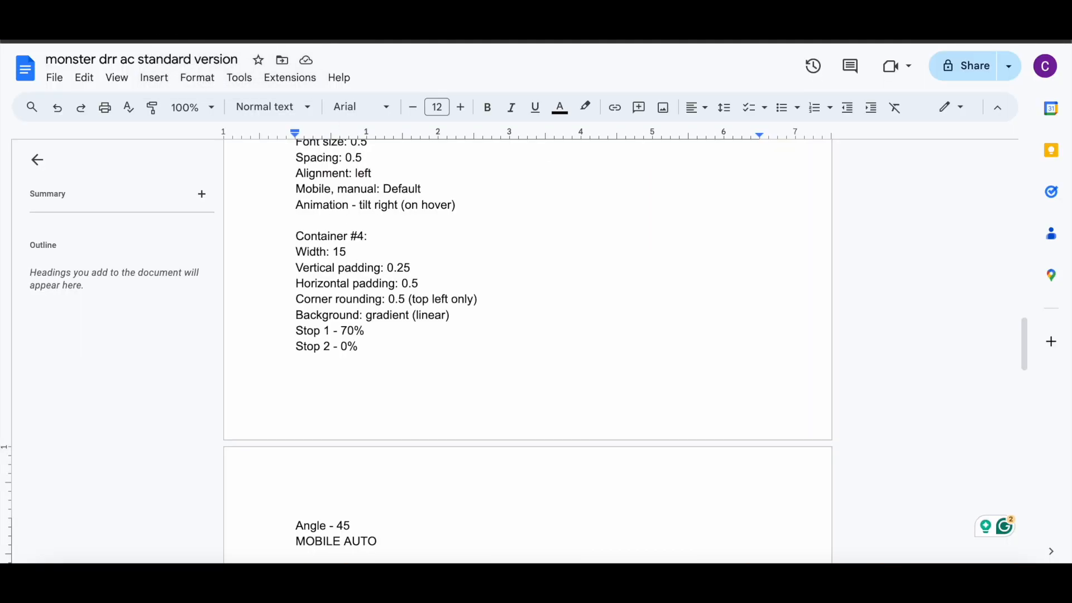
key(ctrl+Tab)
scroll(154, 269, up, 10)
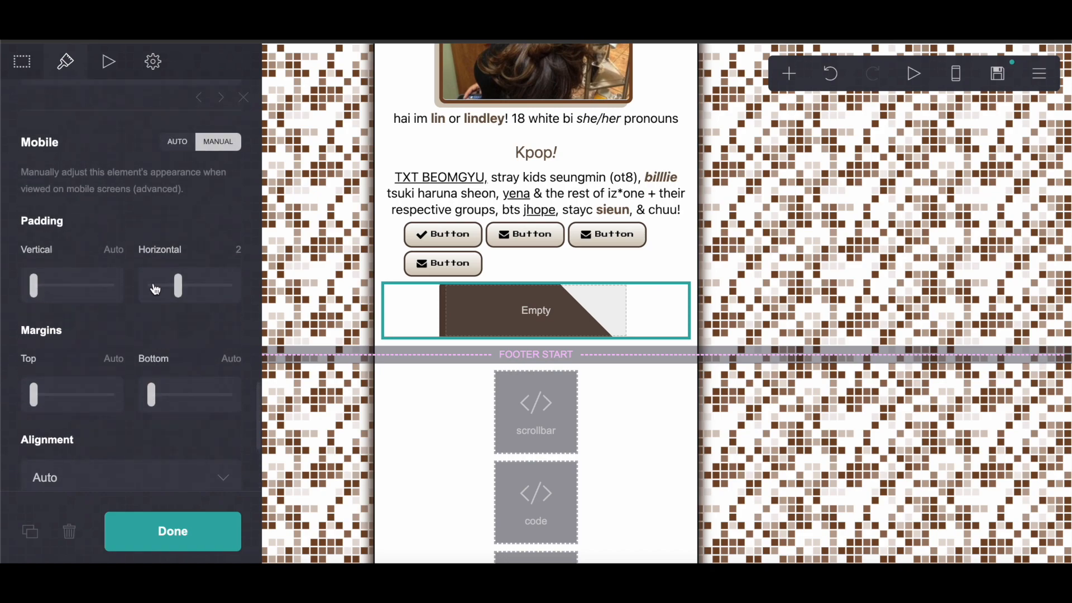
click(177, 248)
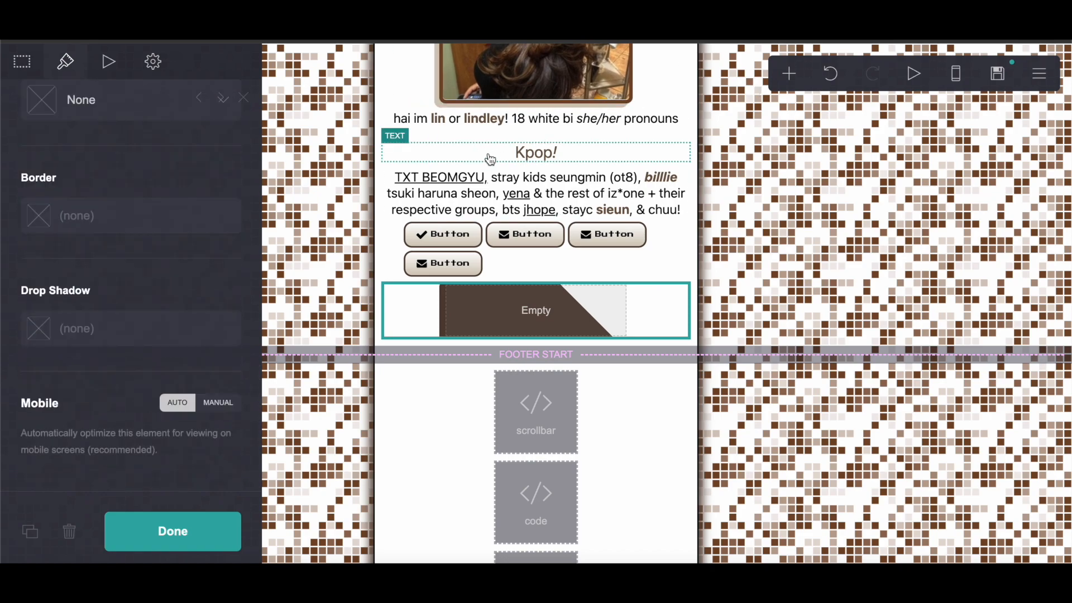
- Add a text element below the Kpop! heading and move it into the gradient container
click(536, 152)
click(789, 73)
click(623, 130)
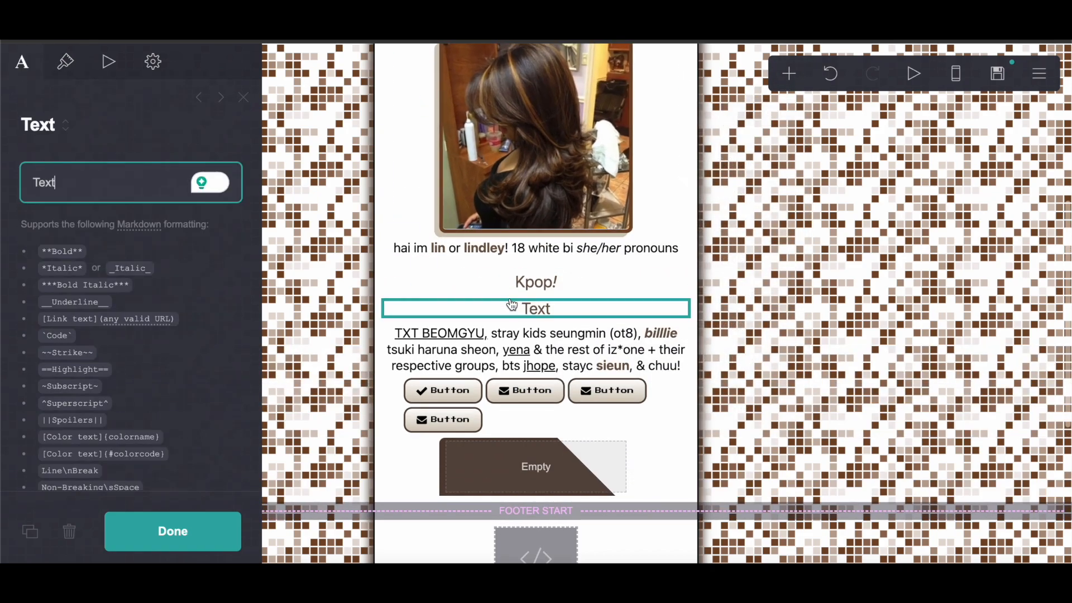
drag(543, 307, 543, 472)
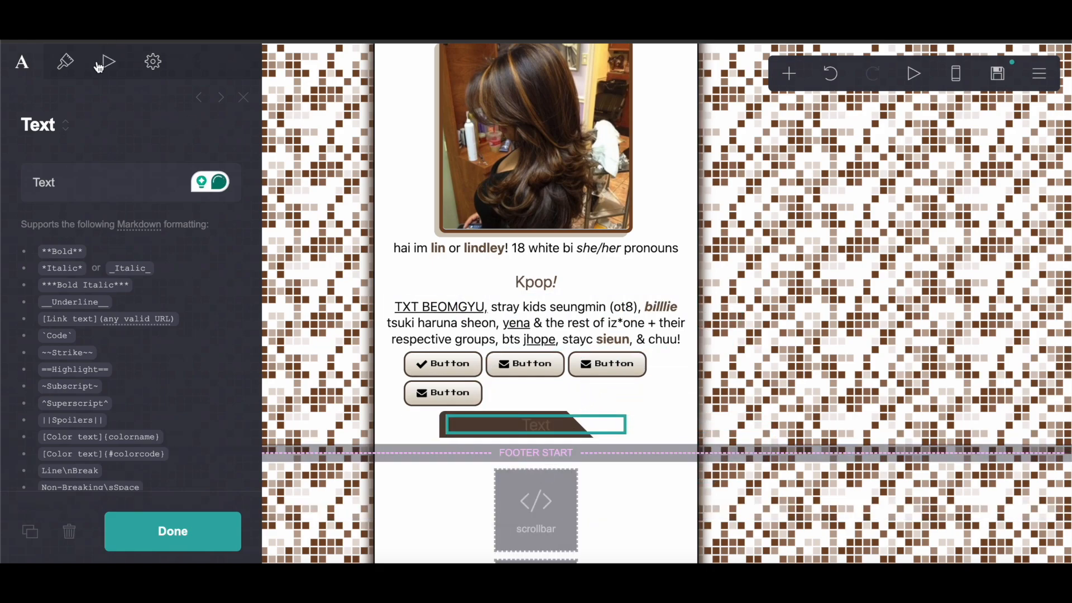
- Set the color of the text in the gradient container to #FFFFFF
click(66, 62)
click(120, 221)
text(#FFFFFF)
scroll(120, 210, down, 4)
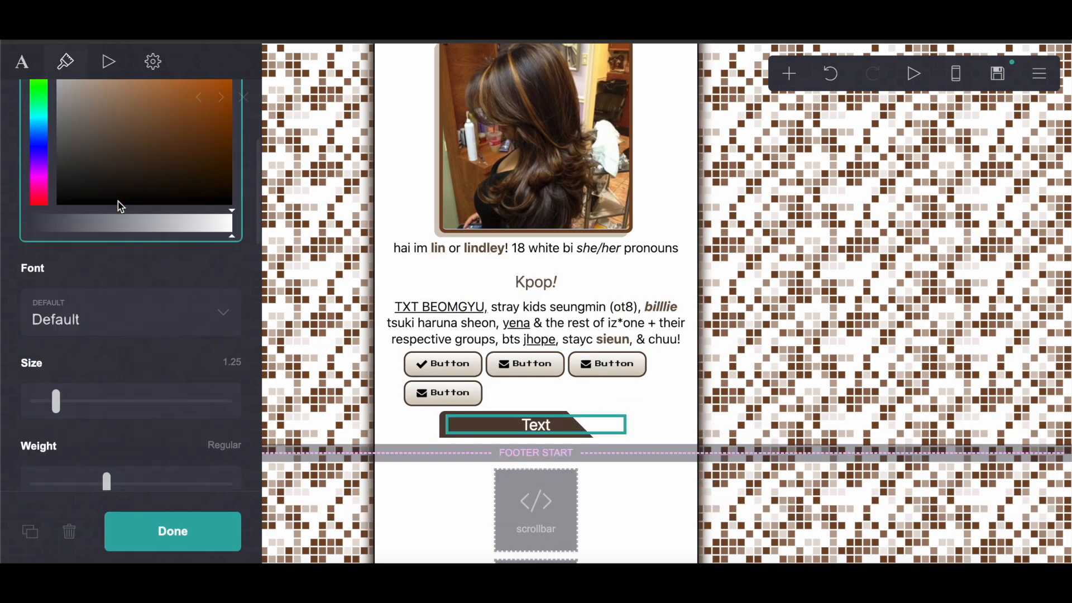
- Align the text in the gradient container left and change its content to "My Rules*!*"
scroll(119, 204, down, 10)
click(100, 290)
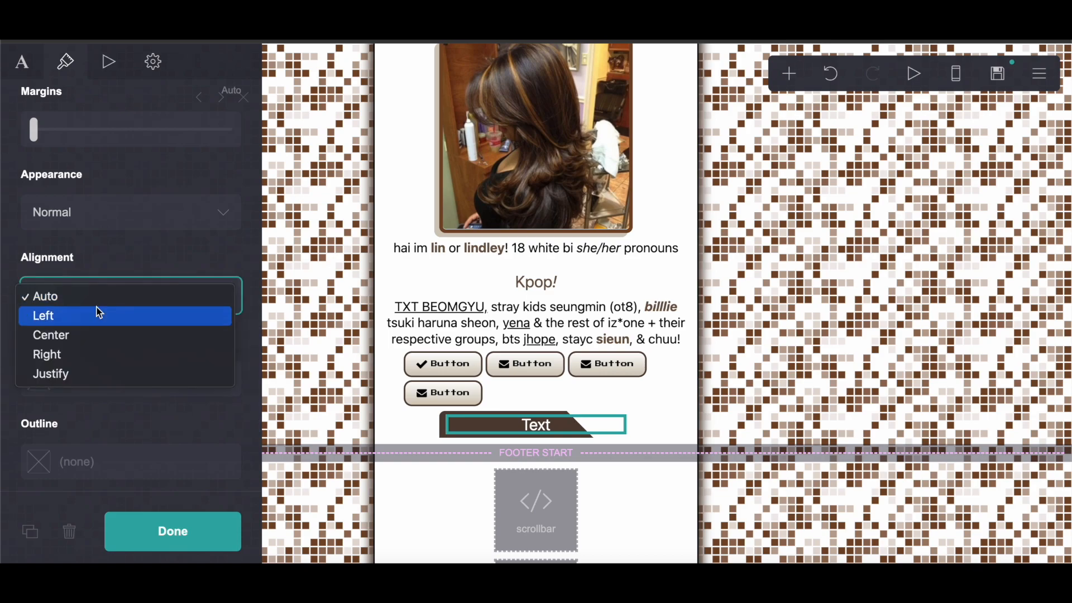
click(96, 315)
click(22, 61)
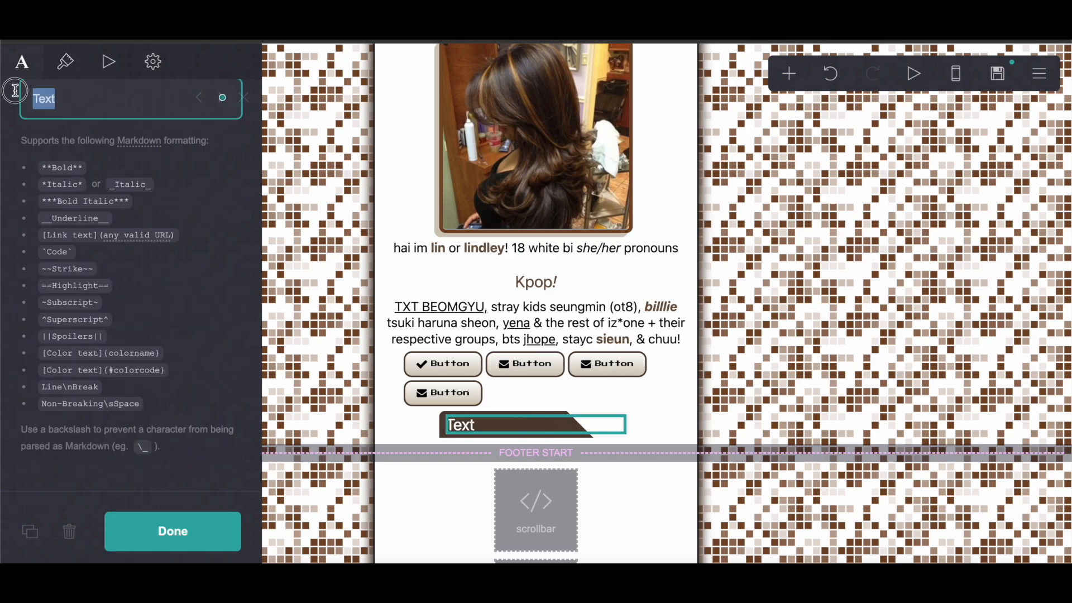
double_click(35, 93)
text(My Rules!)
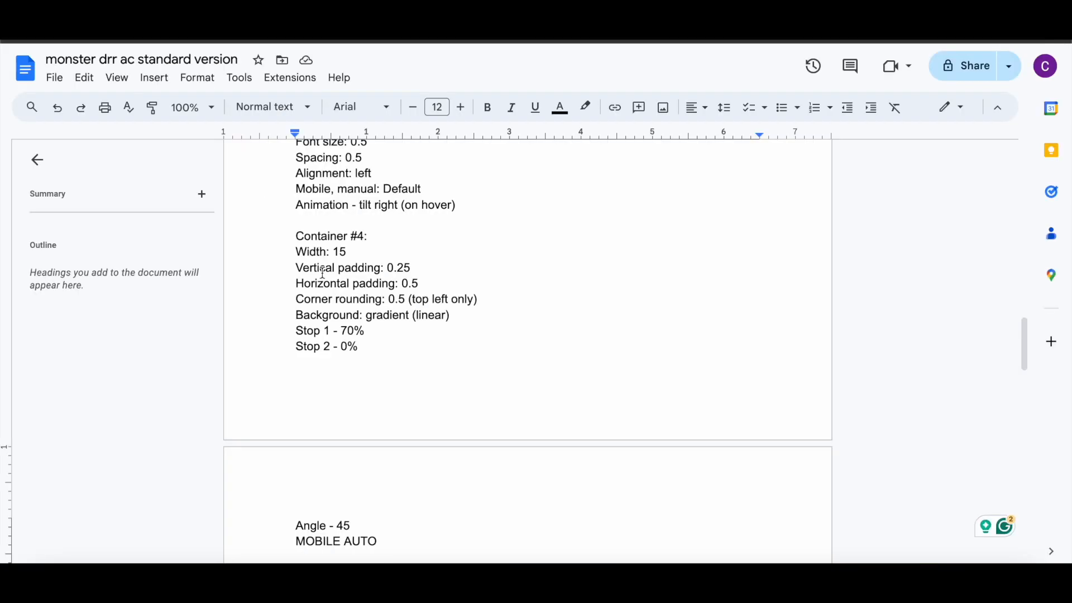
- Check the title and info text specifications in the notes document and add a second text element under the My Rules! title
scroll(323, 271, down, 3)
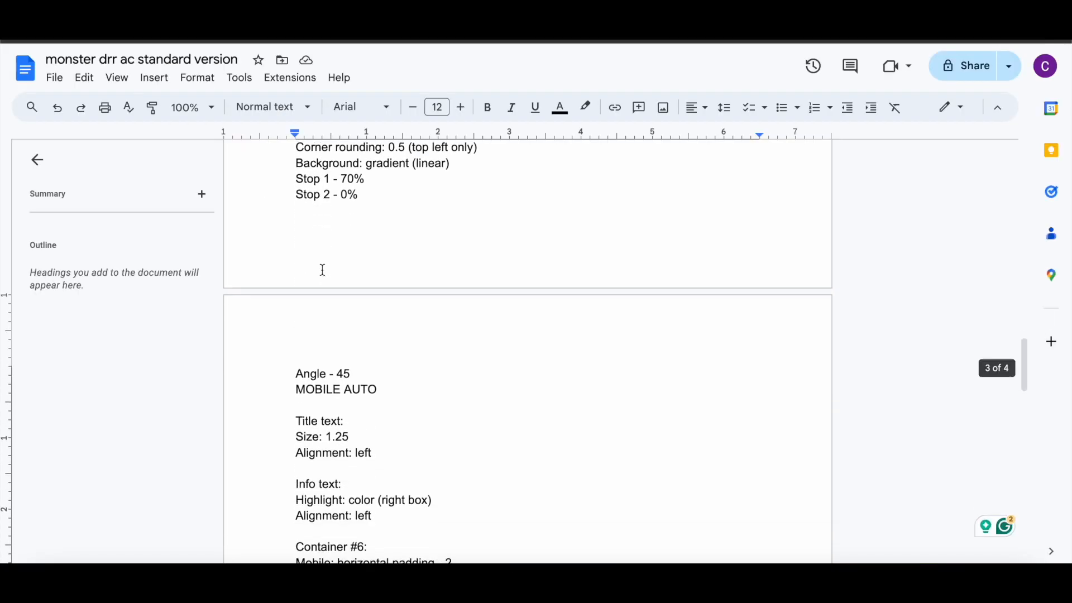
scroll(323, 270, down, 4)
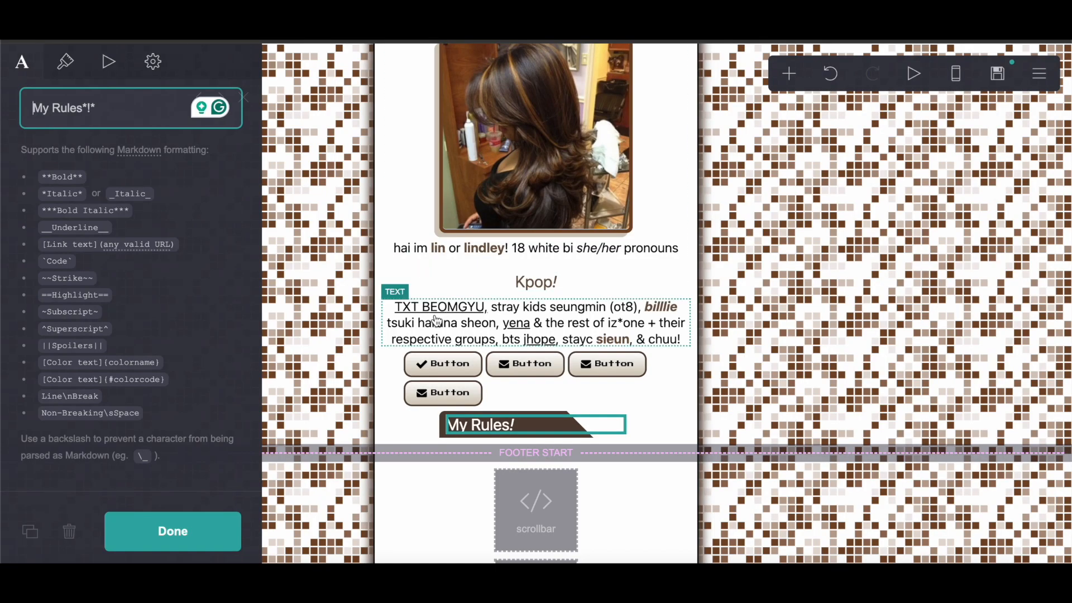
click(789, 73)
click(614, 129)
drag(497, 306, 517, 321)
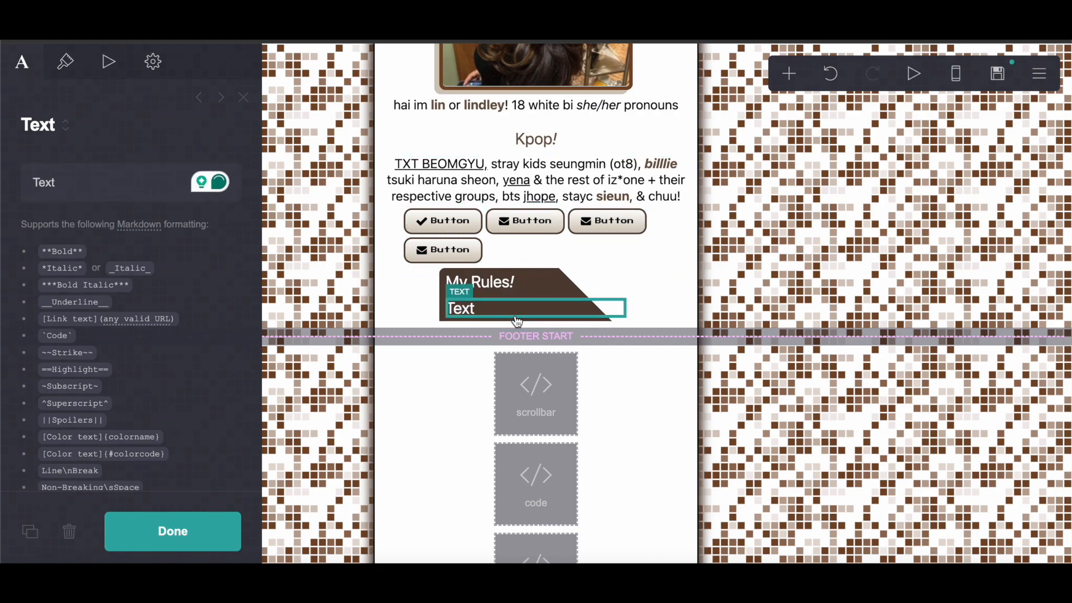
- Add a container below the My Rules! container and move the second text element into it
click(512, 276)
click(789, 74)
click(606, 412)
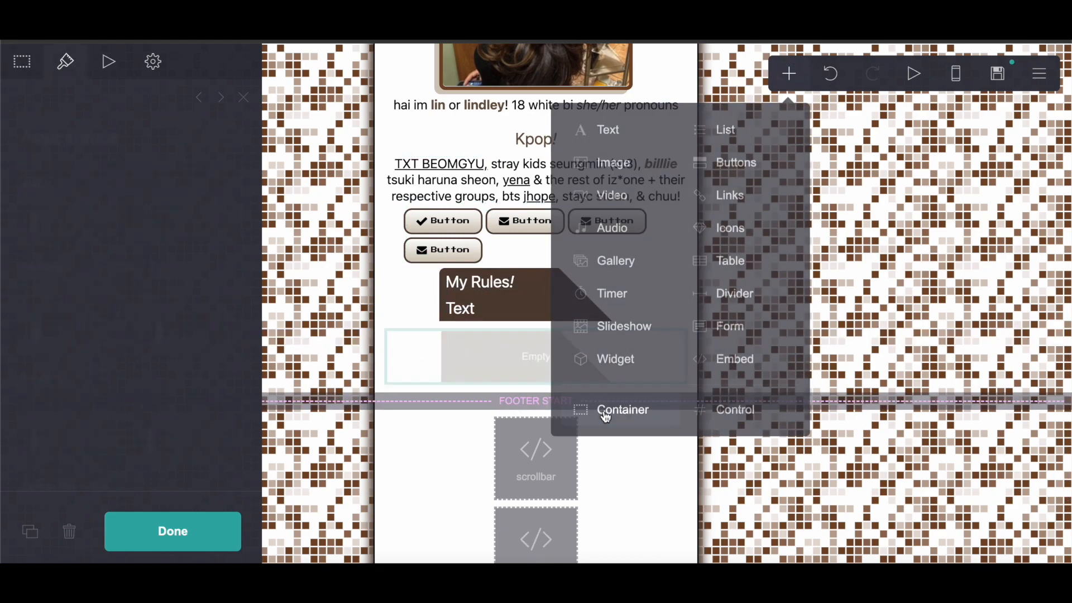
drag(469, 258, 475, 290)
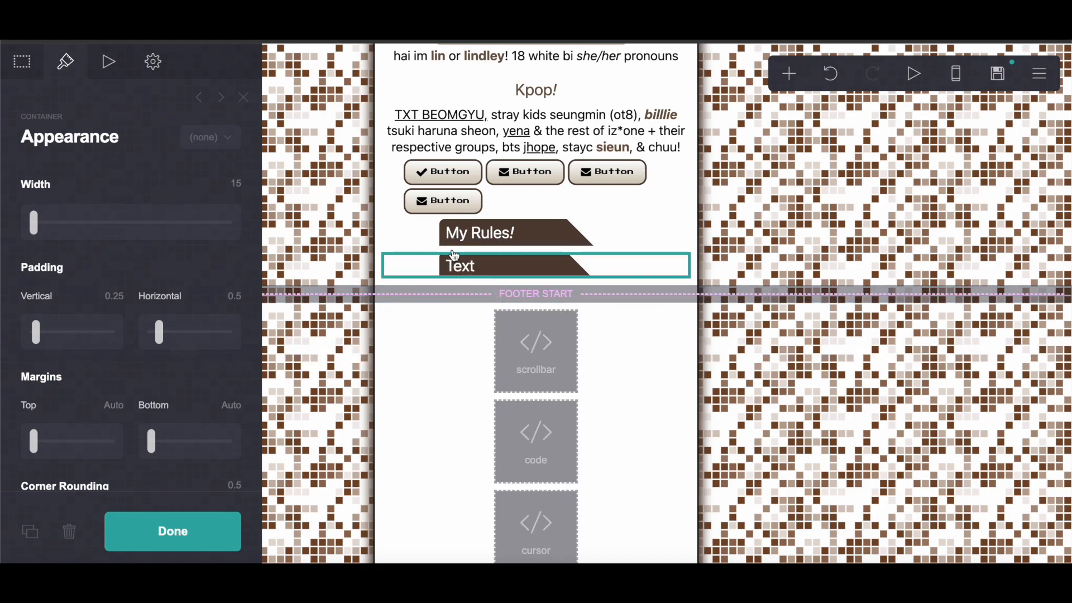
- Set the background of the new container below My Rules! to None
scroll(122, 337, down, 10)
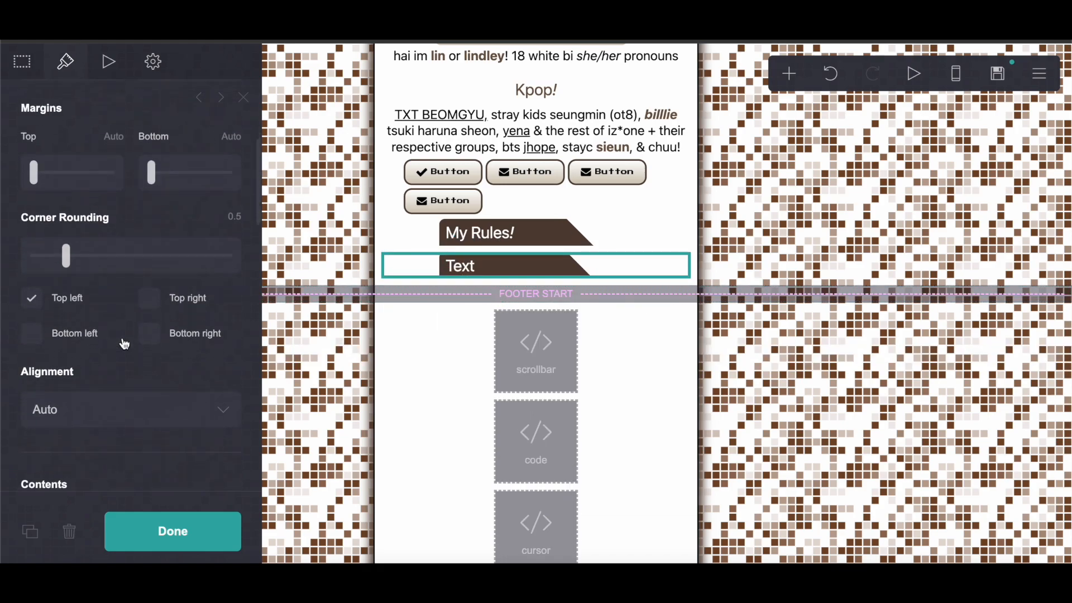
click(113, 302)
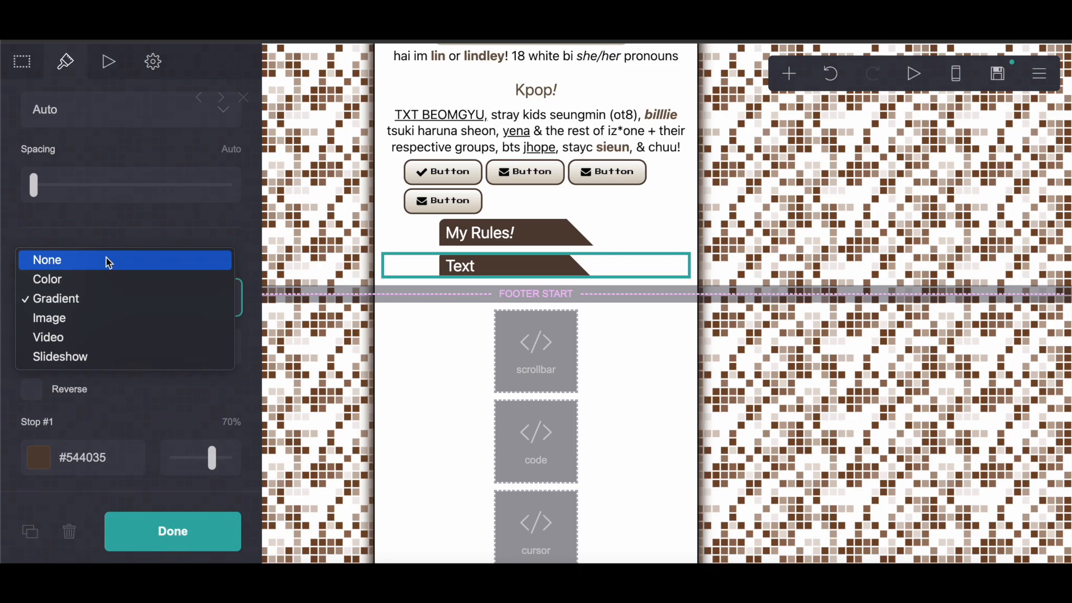
click(107, 259)
scroll(106, 256, up, 5)
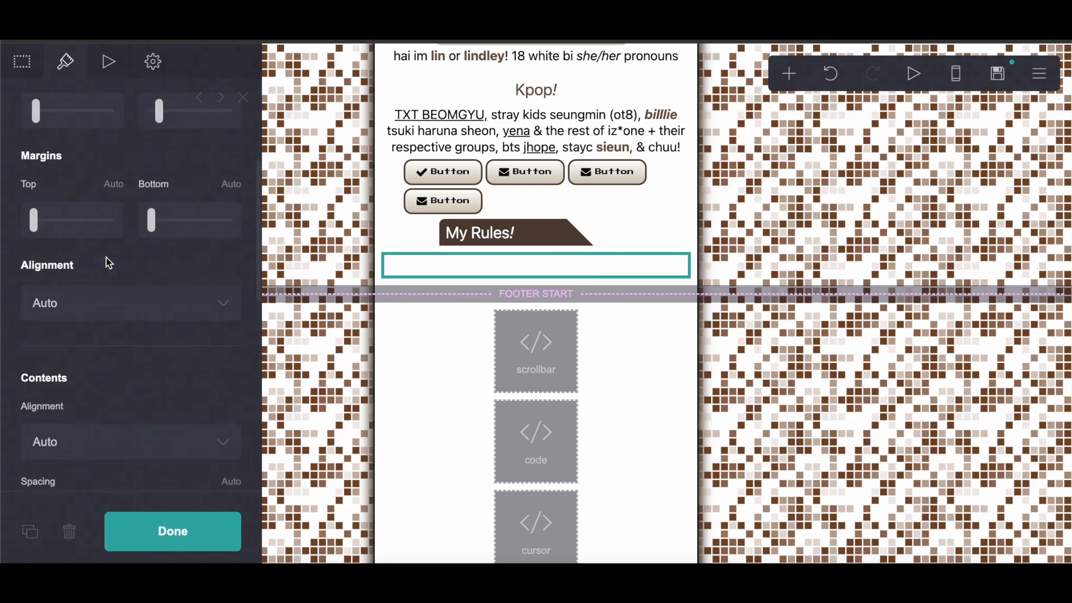
- Set the color of the text below the My Rules! heading to #000000
click(518, 265)
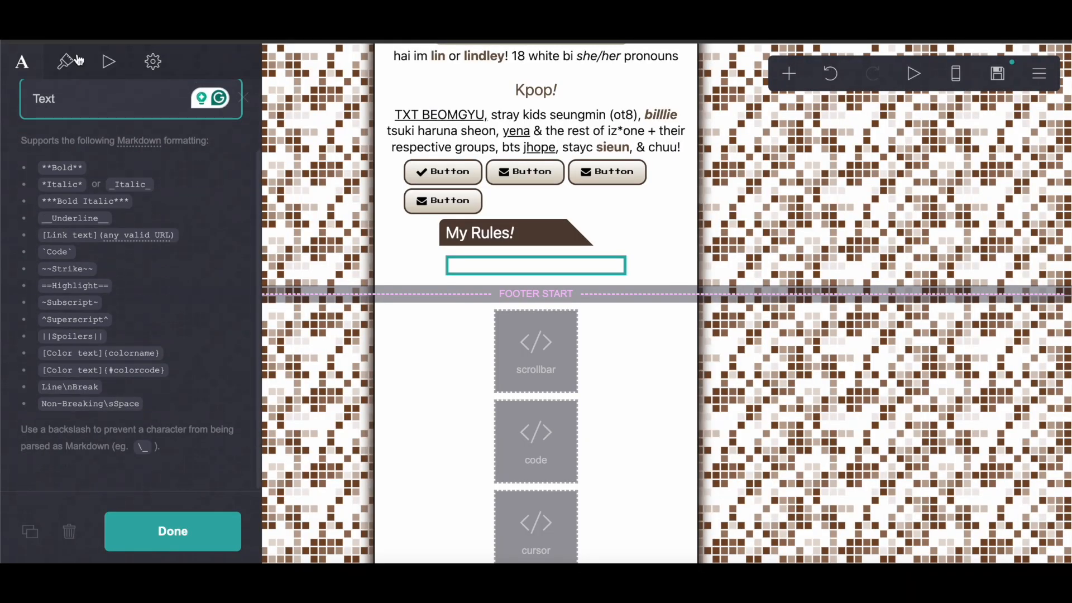
click(66, 62)
click(122, 134)
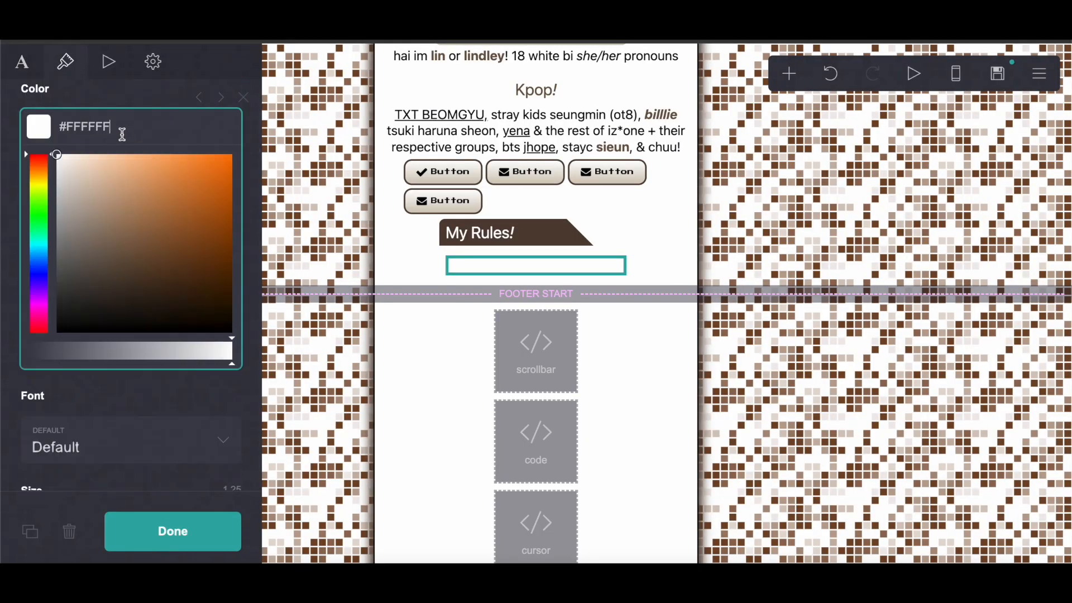
click(25, 481)
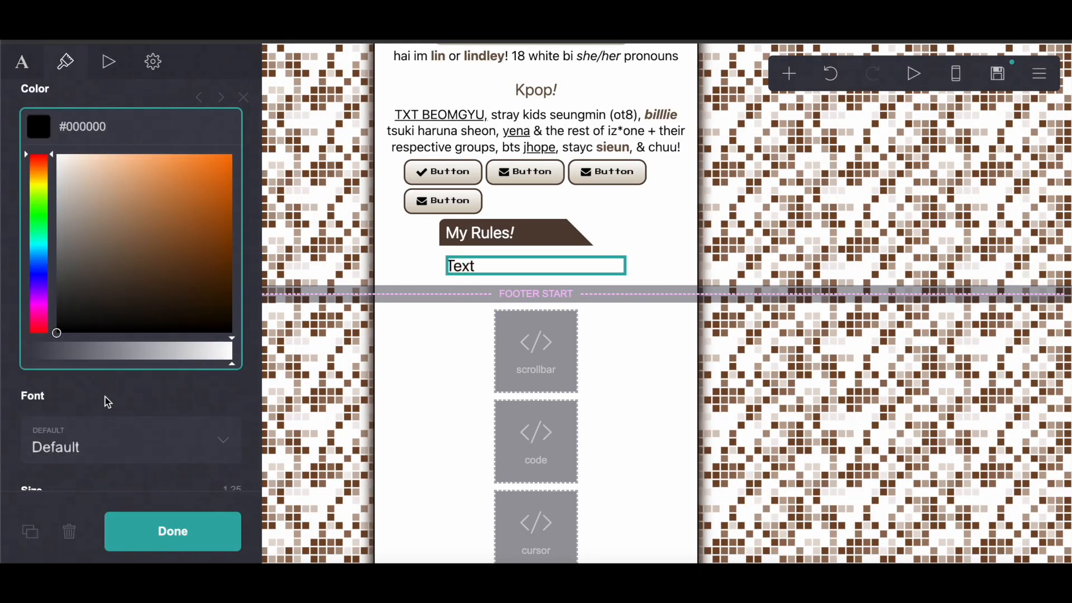
scroll(108, 391, down, 10)
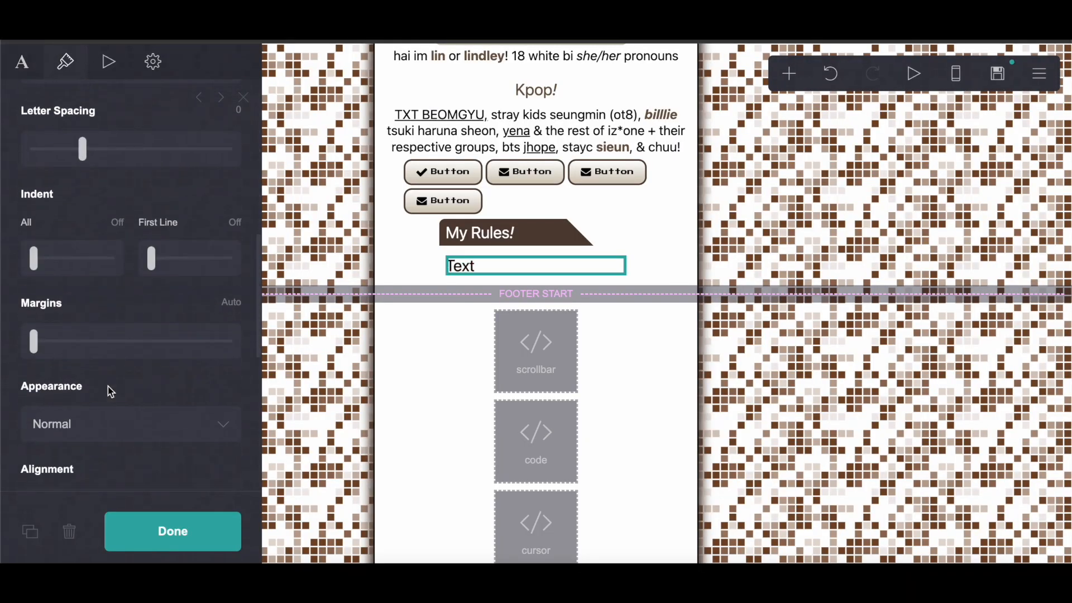
scroll(86, 199, up, 10)
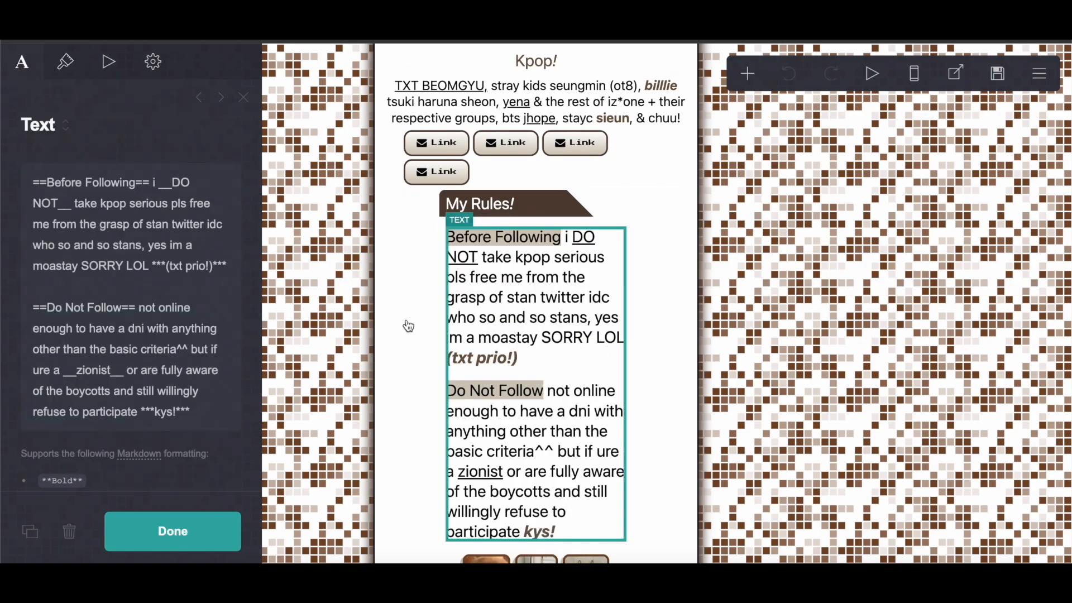
- Copy the Before Following and Do Not Follow text from the reference site and replace the placeholder below My Rules! with it
drag(28, 187, 249, 518)
right_click(128, 295)
click(146, 332)
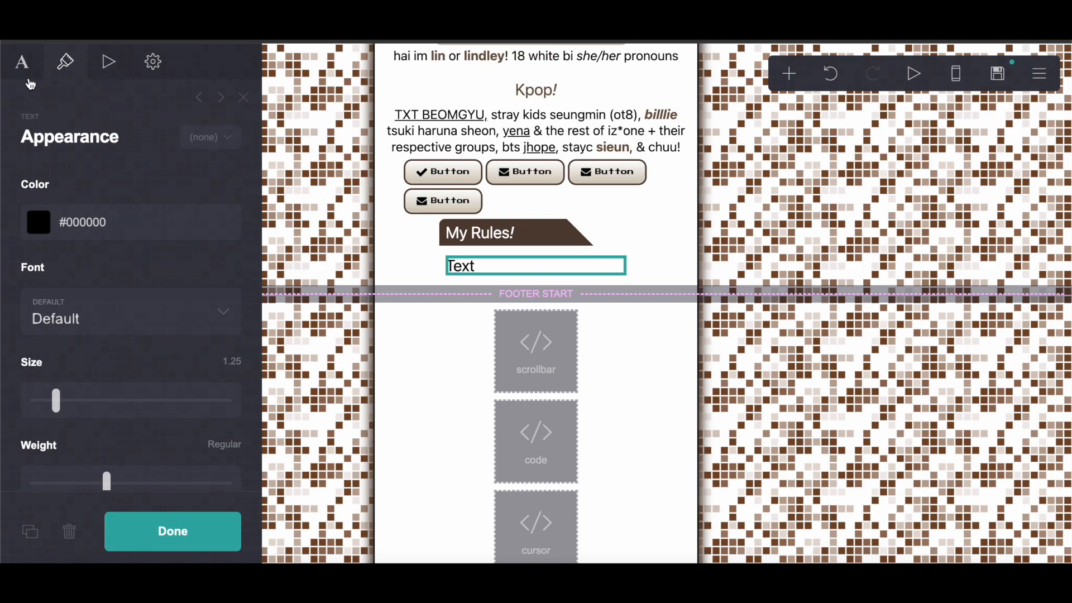
click(30, 81)
double_click(44, 182)
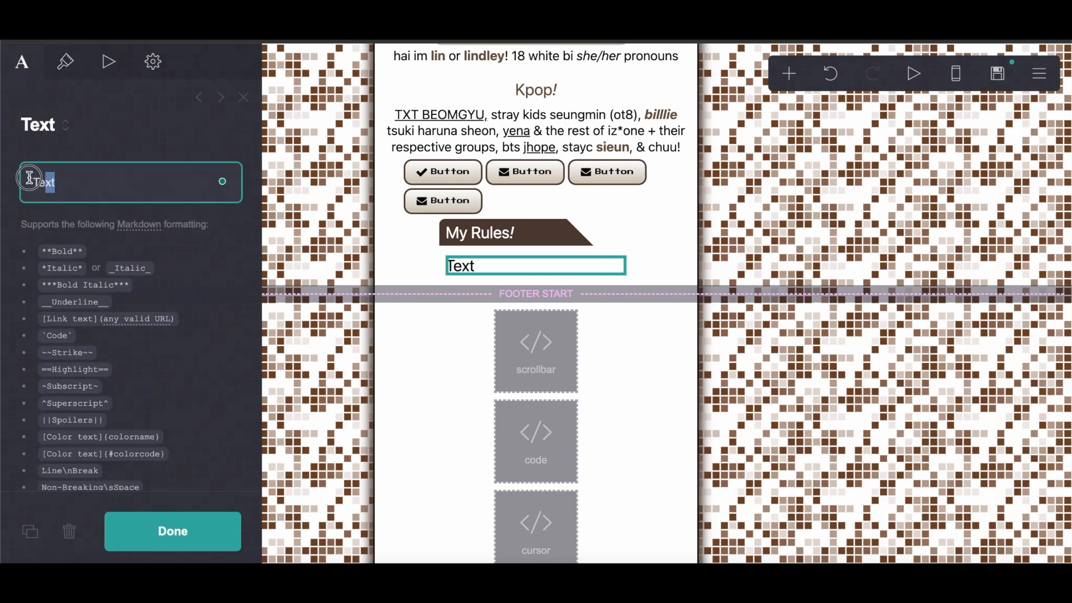
right_click(52, 187)
click(73, 319)
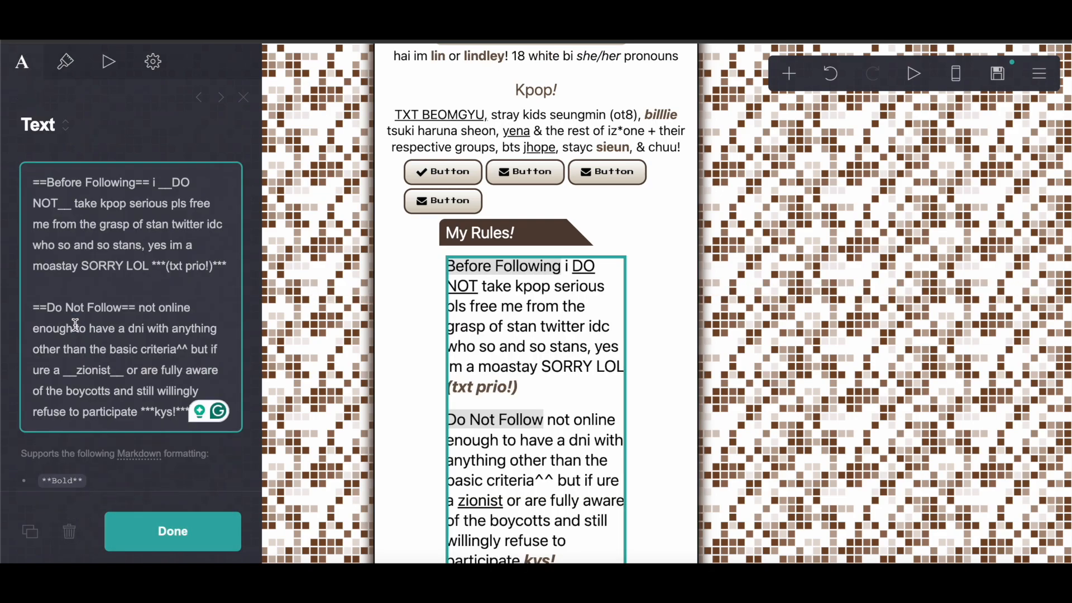
- Copy the highlight color #D3CABA from the reference rules text and apply it as the highlight color of the new rules text
click(66, 62)
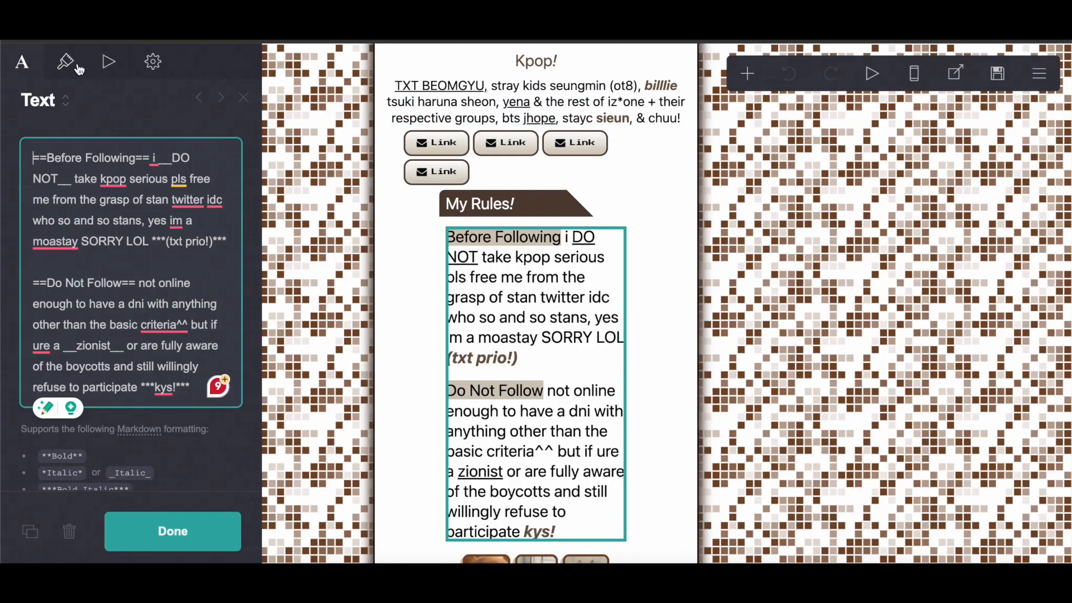
click(67, 62)
click(176, 413)
triple_click(167, 424)
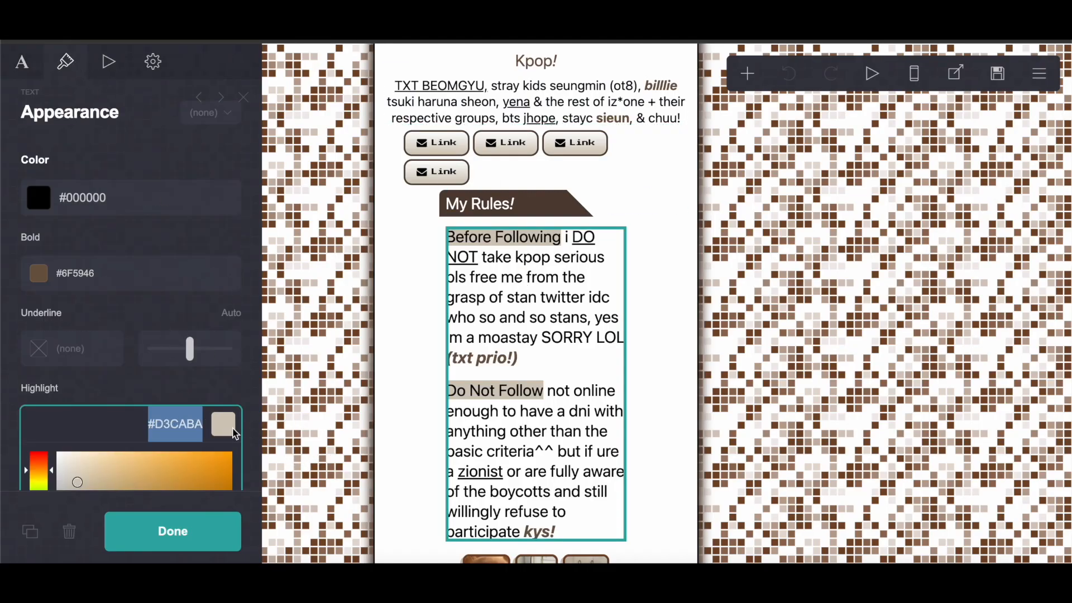
right_click(190, 424)
click(222, 330)
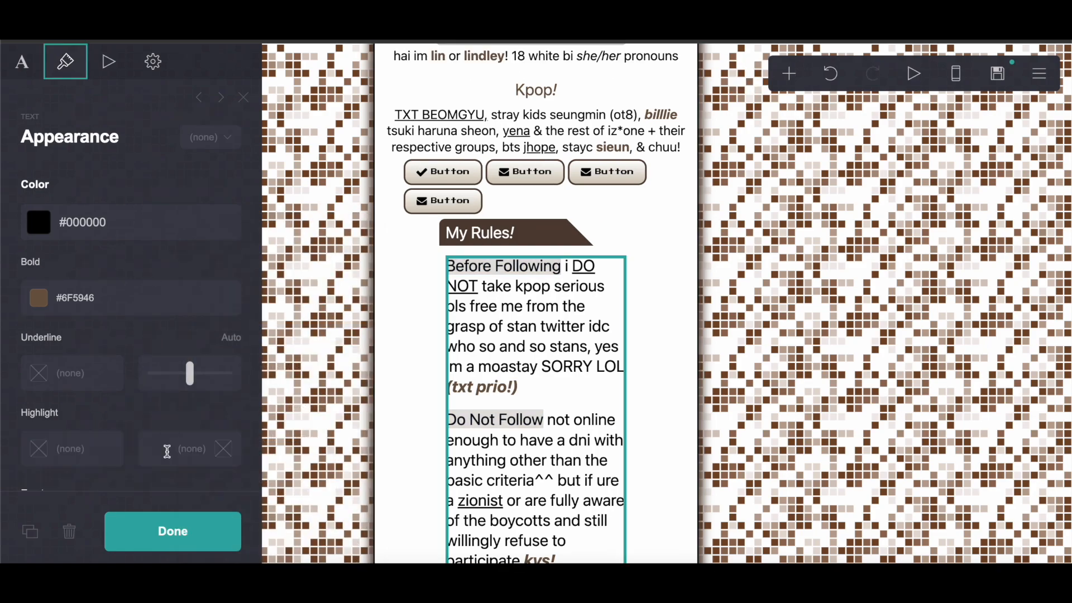
click(167, 452)
right_click(170, 455)
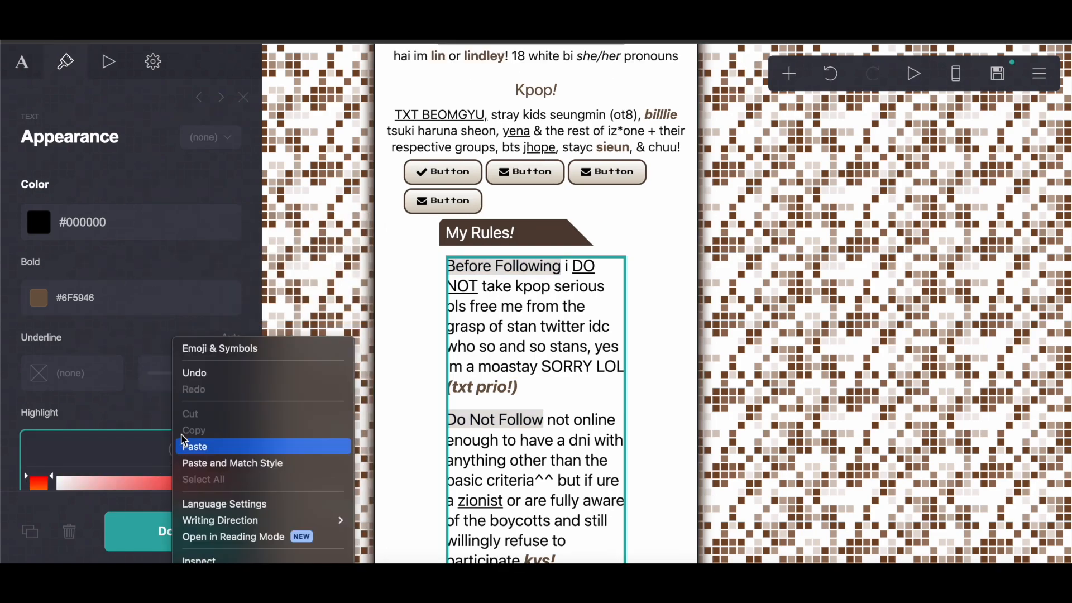
click(193, 443)
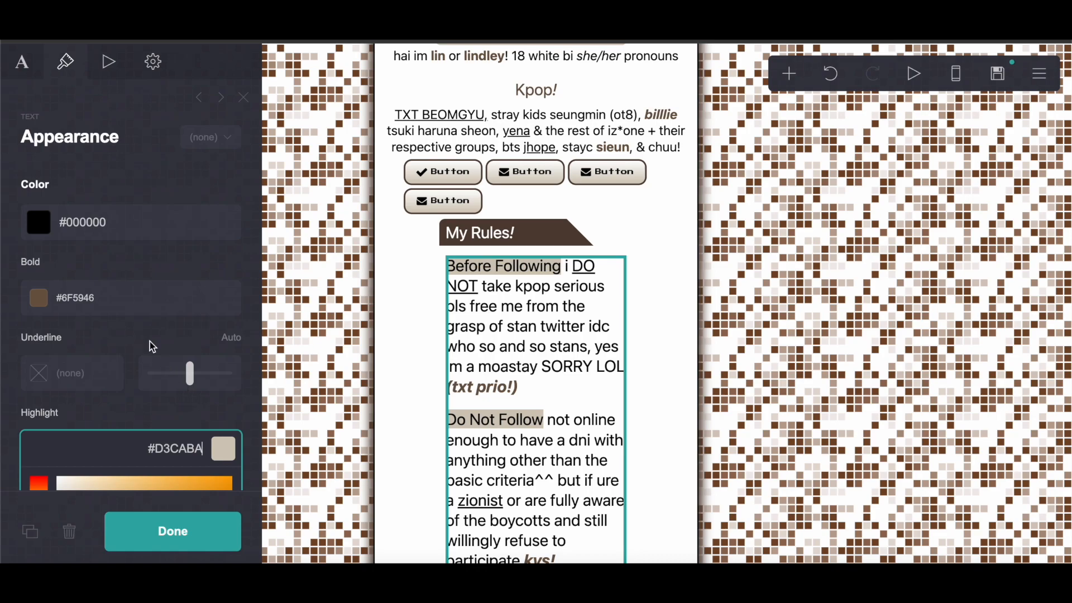
key(Return)
- Add a container below the rules text with its mobile appearance on Manual and mobile horizontal padding of 2
click(407, 212)
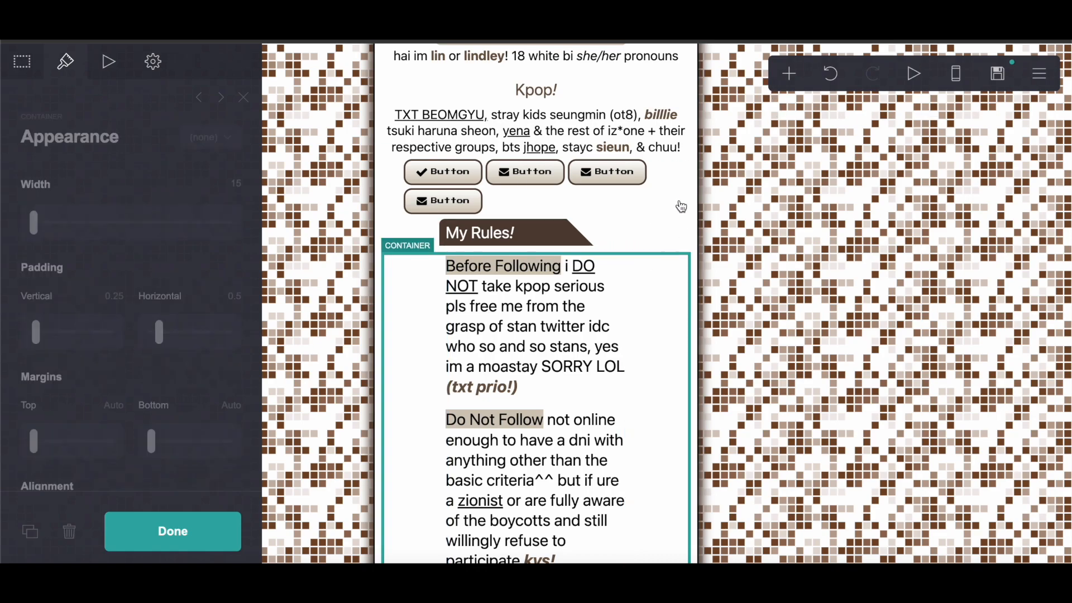
click(789, 73)
click(650, 412)
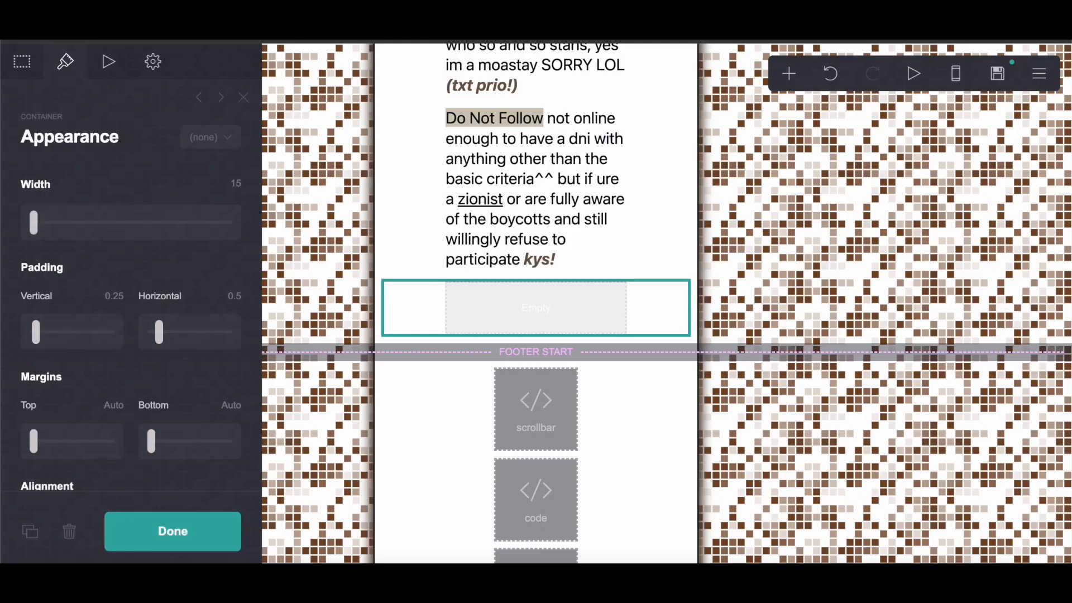
scroll(129, 288, down, 5)
click(235, 409)
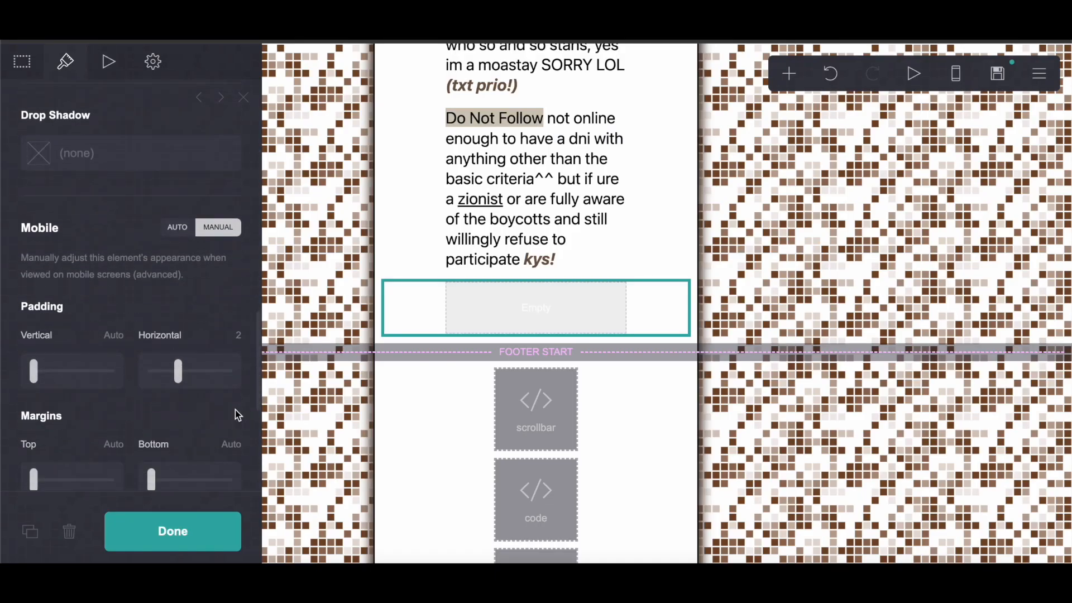
scroll(233, 357, down, 1)
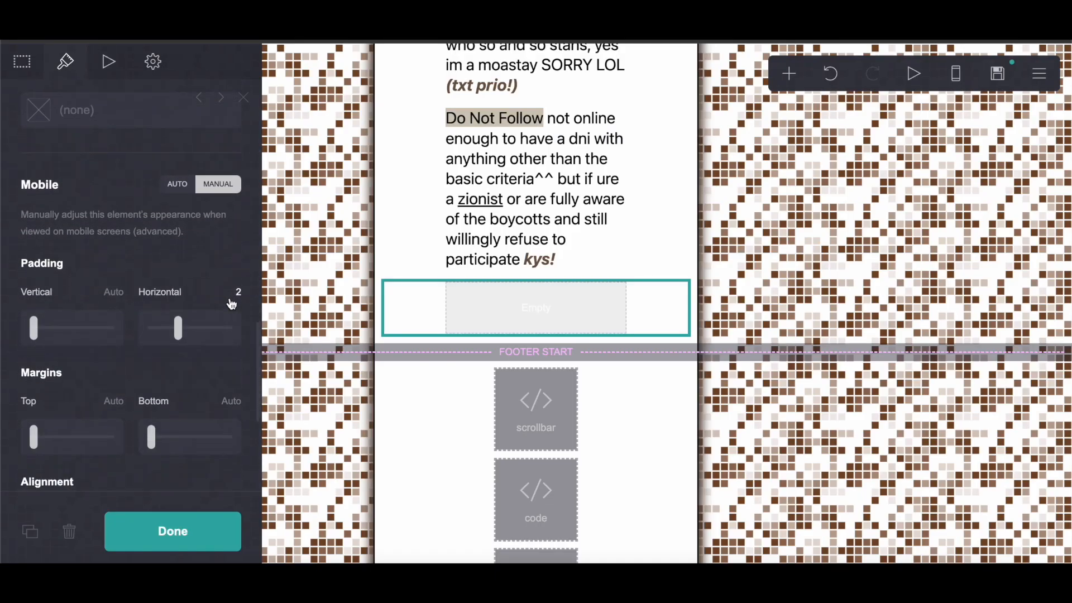
- Add a gallery with three empty images to the new container below the rules text
click(779, 83)
click(646, 268)
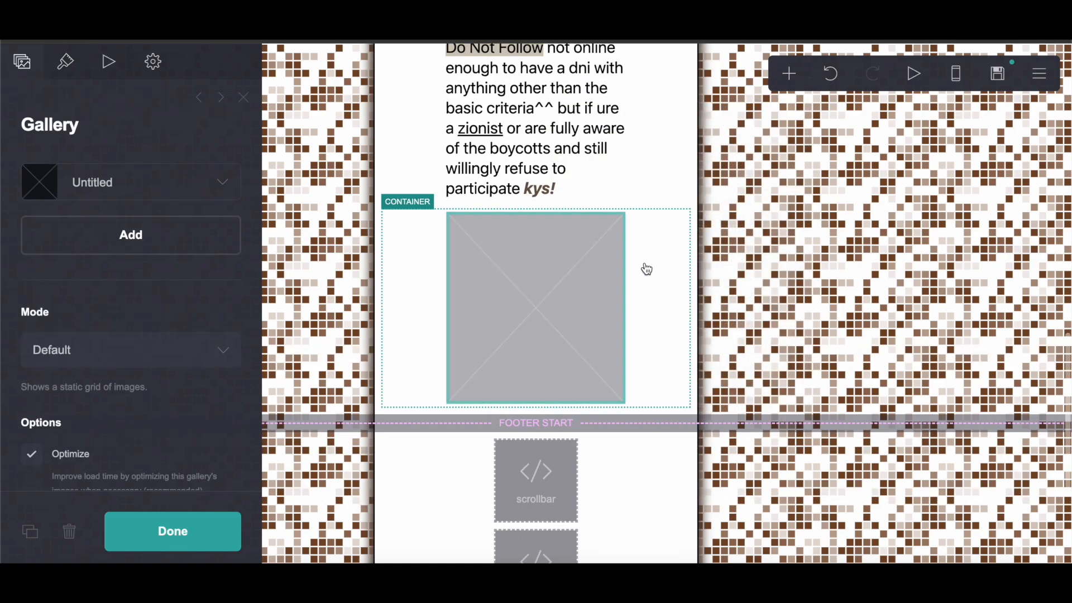
click(146, 235)
click(140, 240)
click(137, 278)
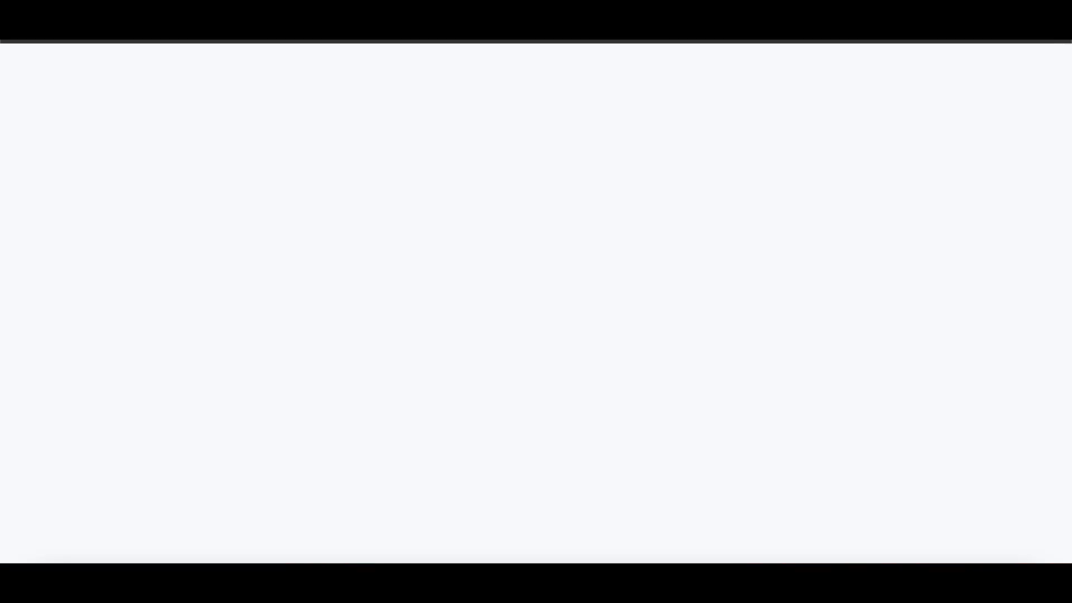
- Check the gallery specifications in the notes document and set the gallery's spacing to 0.375
scroll(385, 325, down, 3)
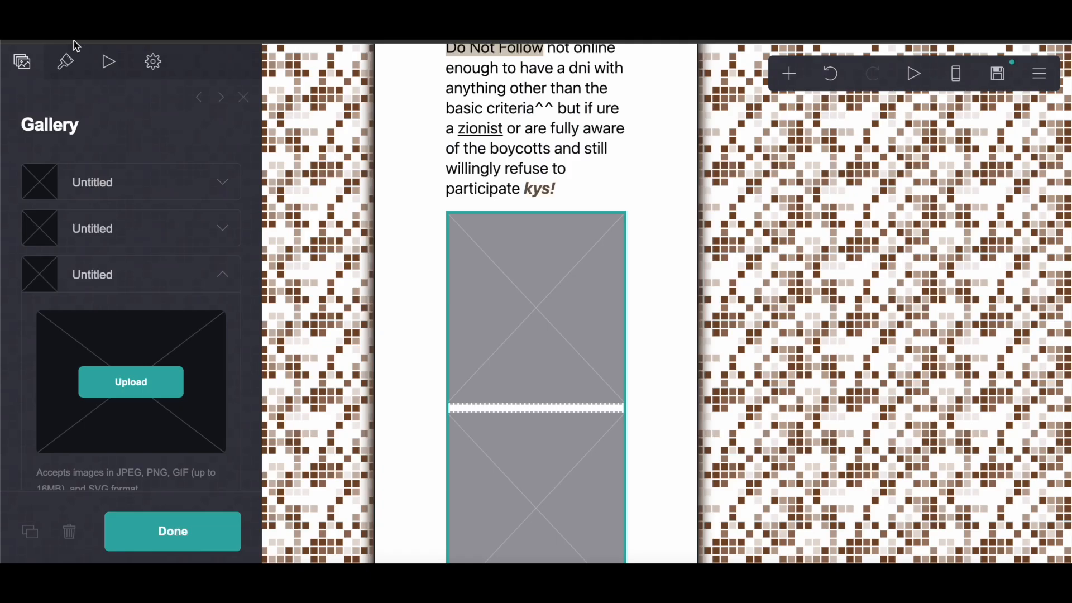
click(65, 59)
click(234, 406)
key(BackSpace)
text(.375)
key(Return)
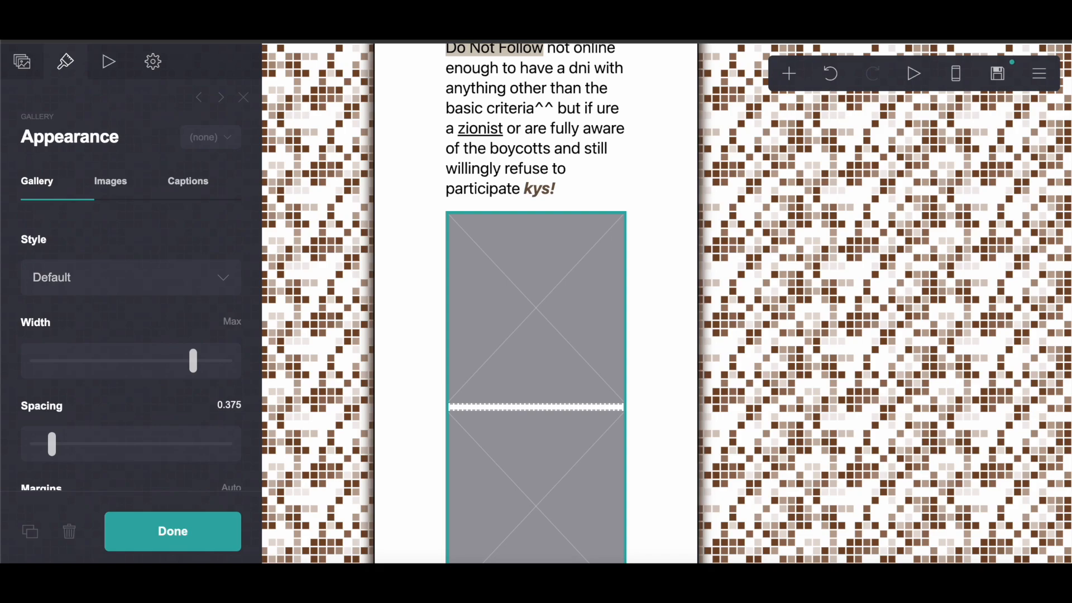
- Set the gallery's On Hover animation to Shrink
click(109, 61)
click(98, 415)
scroll(99, 427, down, 4)
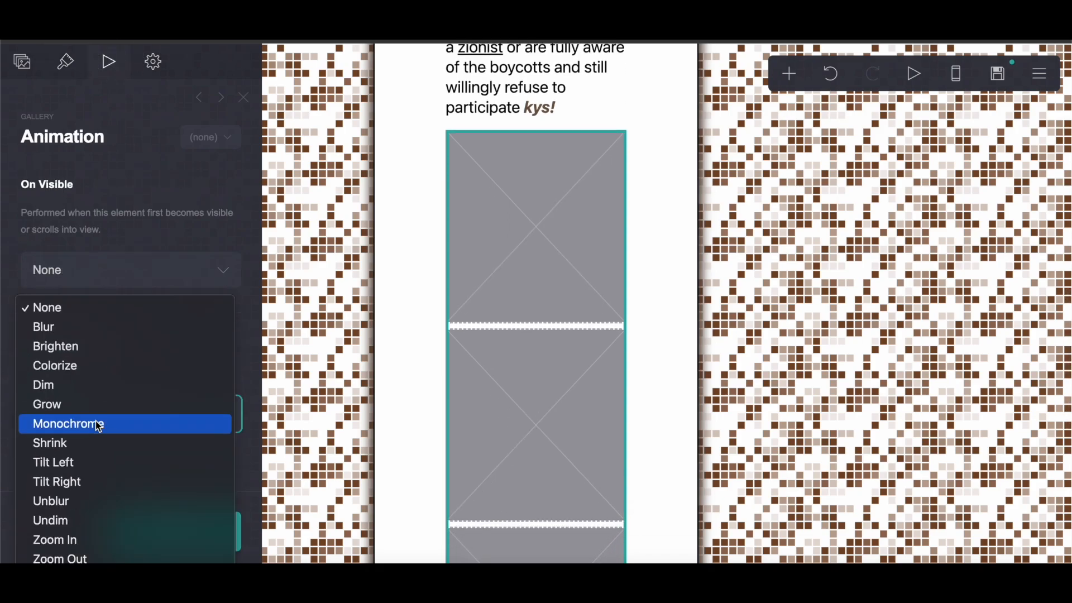
click(78, 443)
- Check the image specifications in the notes document and set the gallery images' size to 3.25 and corner rounding to 0.5
click(65, 62)
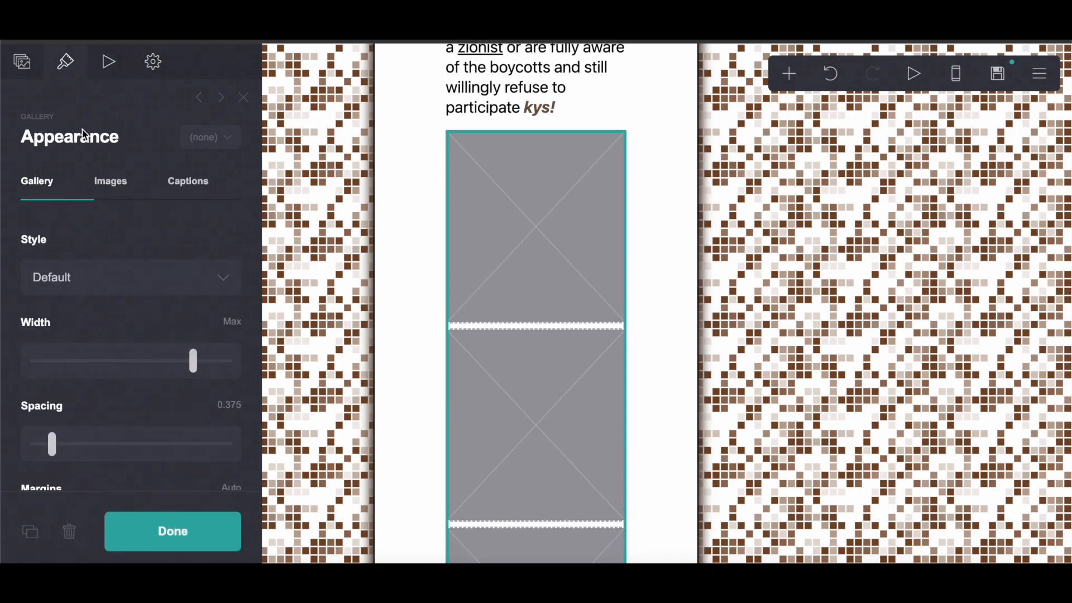
click(112, 182)
key(alt+Tab)
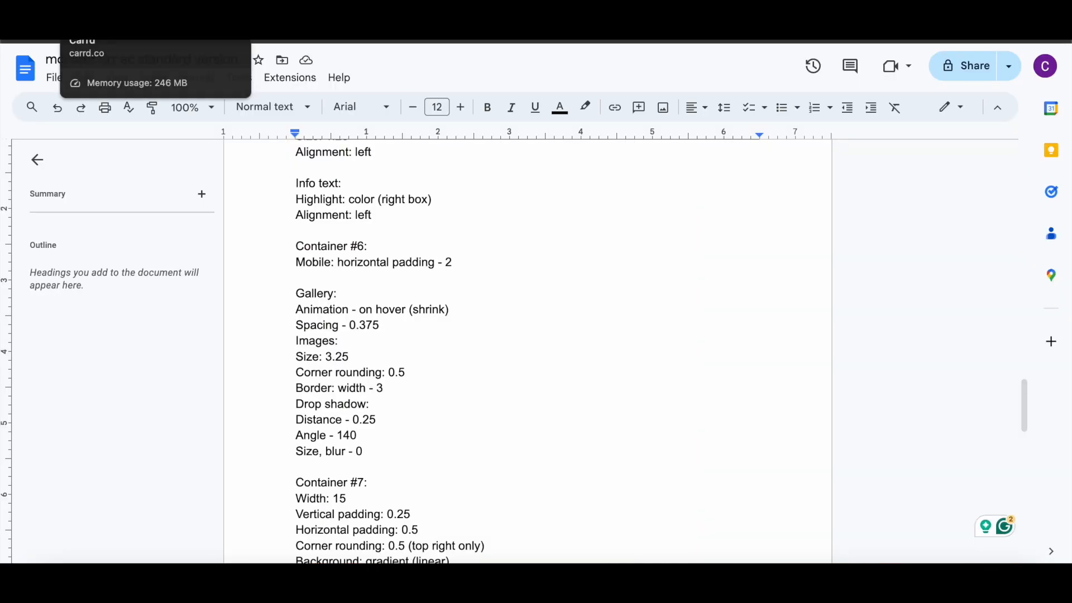
key(ctrl+Tab)
click(231, 239)
text(3.2)
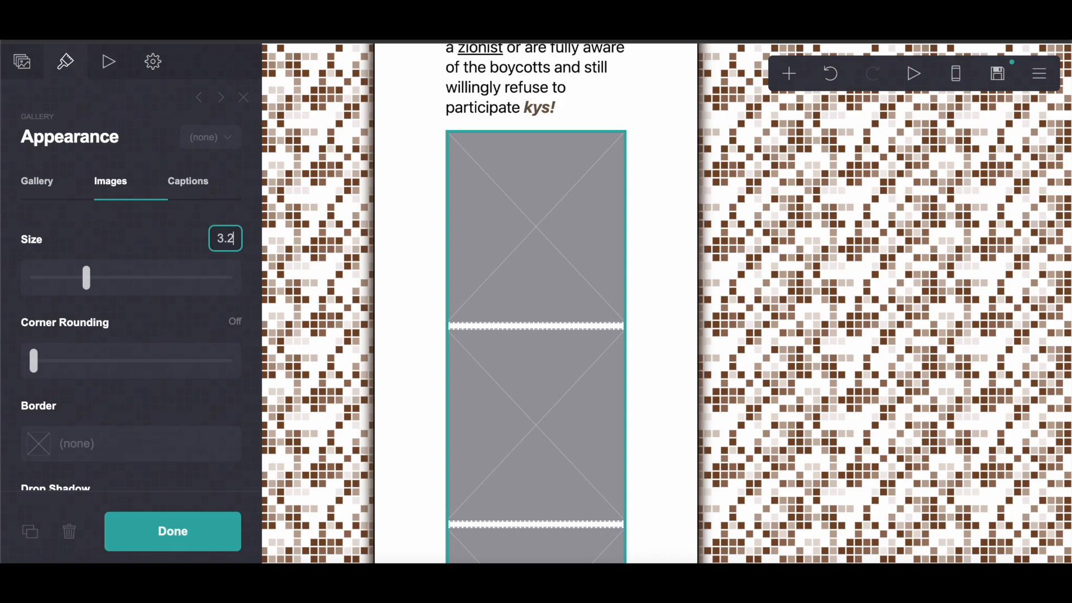
text(5)
click(237, 327)
text(0.5)
key(Return)
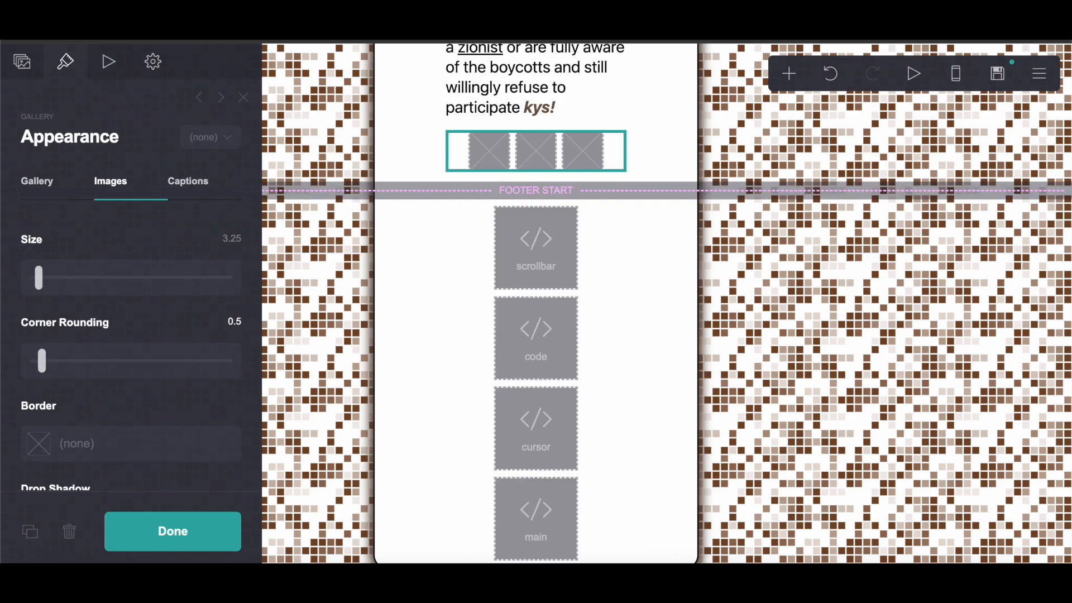
- Copy the border color #774928 from the gallery images in the reference layout
key(alt+Tab)
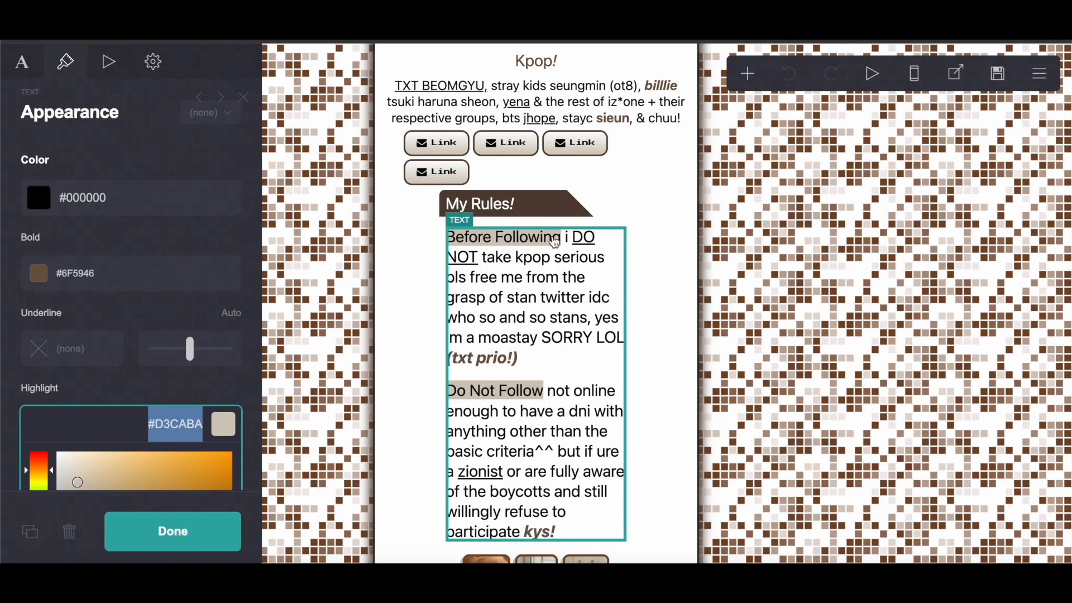
scroll(536, 302, down, 5)
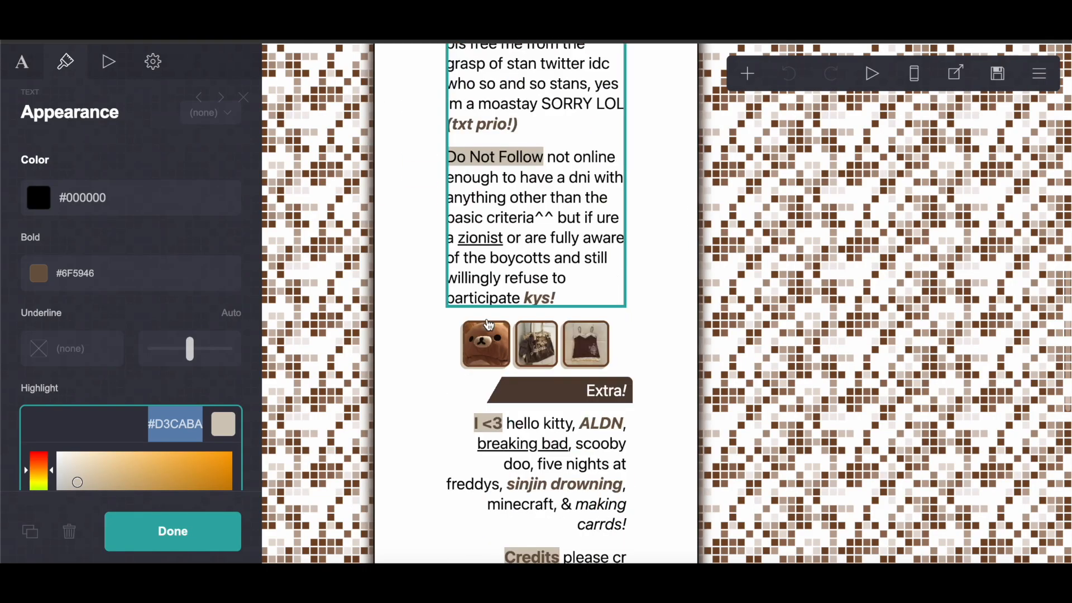
click(536, 278)
click(66, 61)
scroll(135, 303, down, 5)
scroll(126, 251, up, 4)
scroll(110, 123, up, 2)
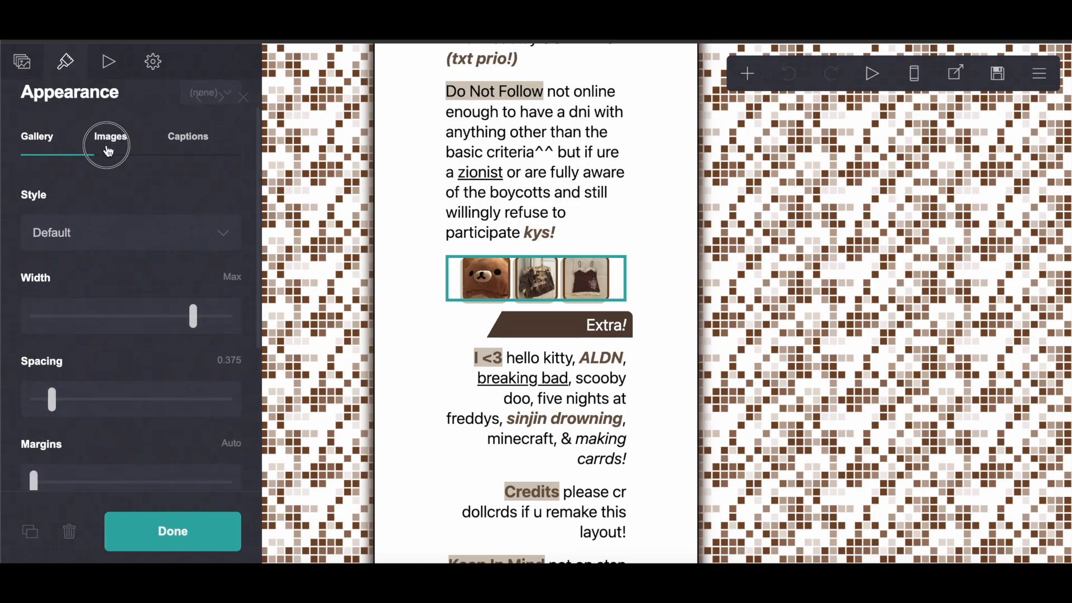
click(109, 140)
double_click(126, 239)
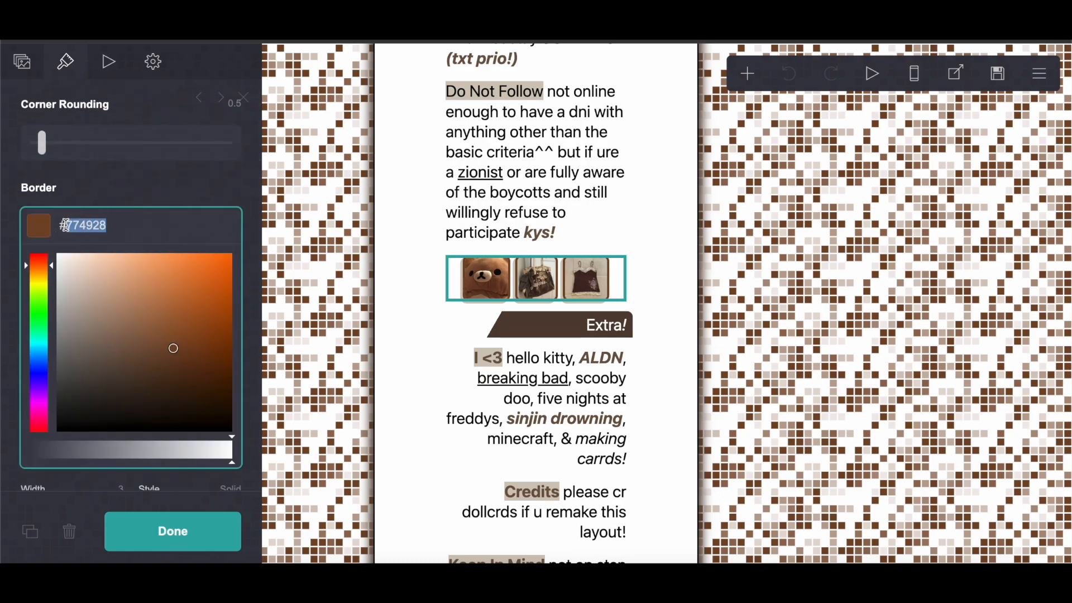
right_click(68, 223)
click(88, 332)
key(BackSpace)
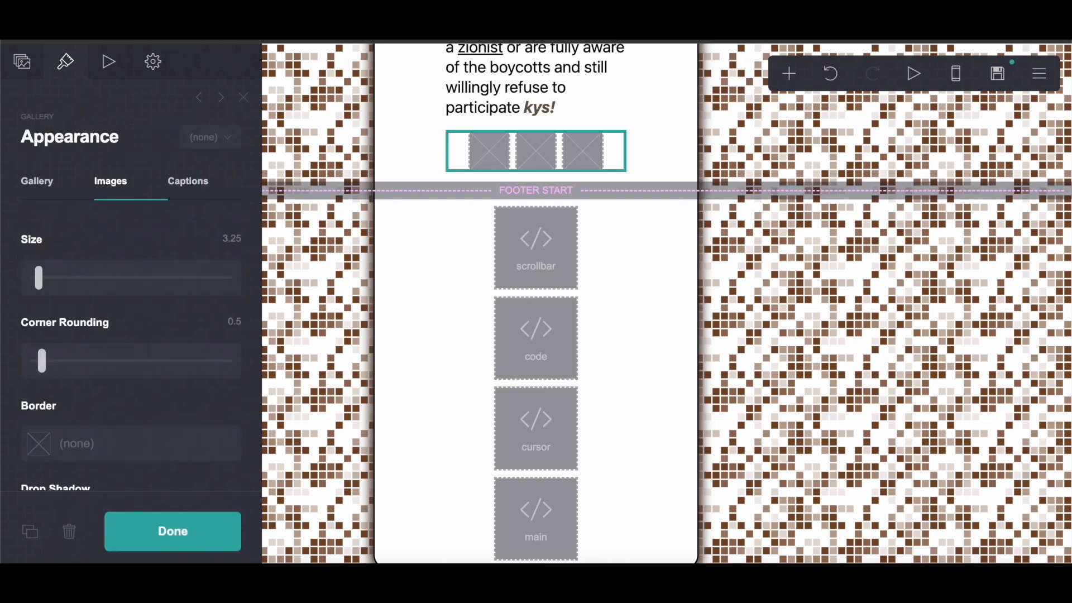
- Apply the copied color #774928 to the new gallery images' border and set its width to 3
scroll(132, 281, down, 3)
click(96, 302)
right_click(97, 302)
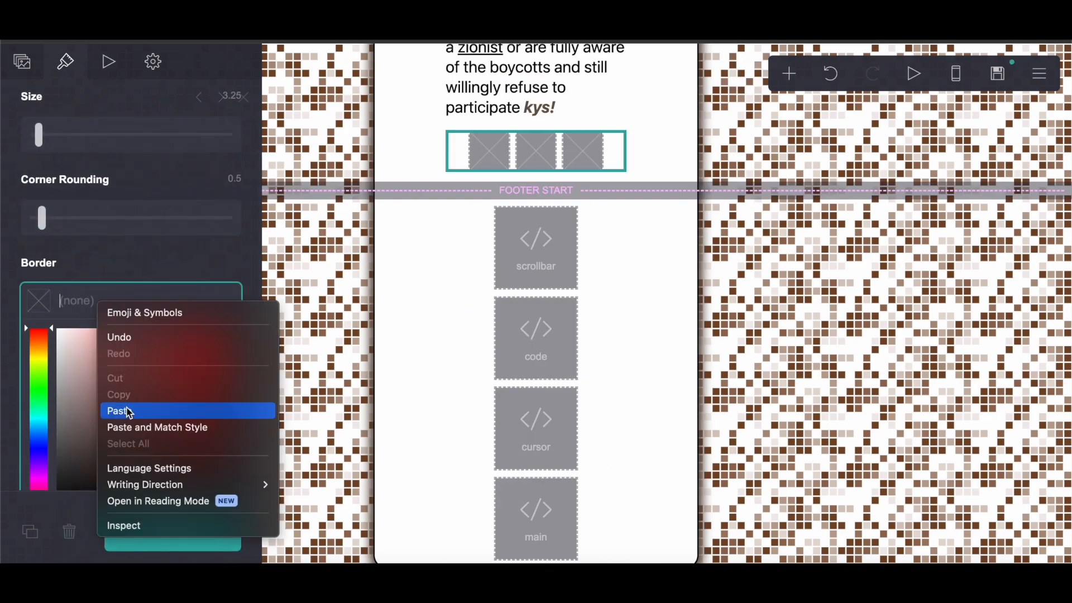
key(Return)
click(85, 218)
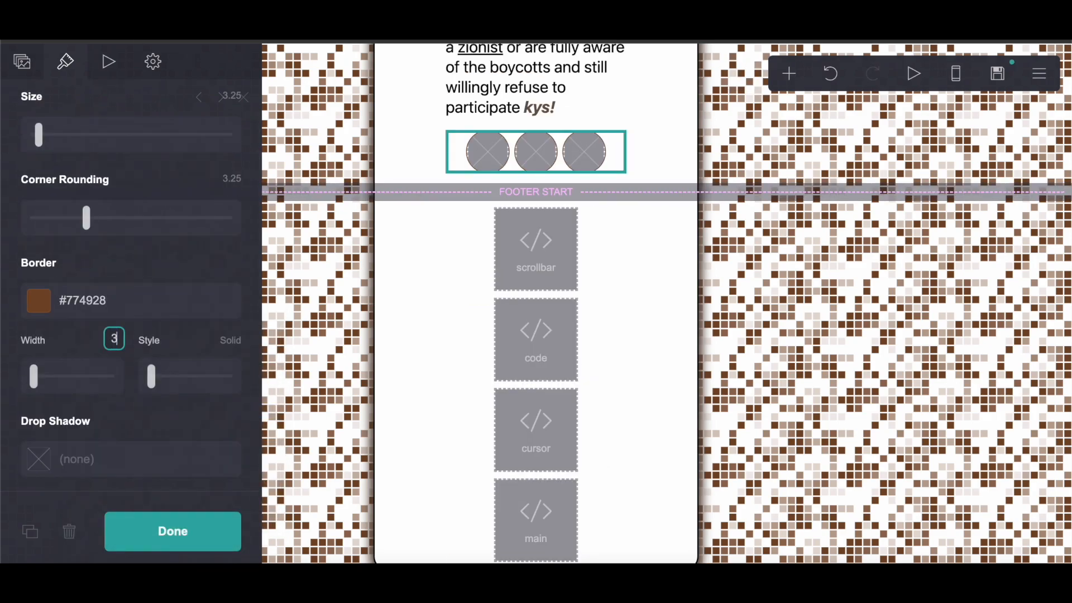
- Set the gallery images' corner rounding back to 0.5
click(231, 178)
key(BackSpace)
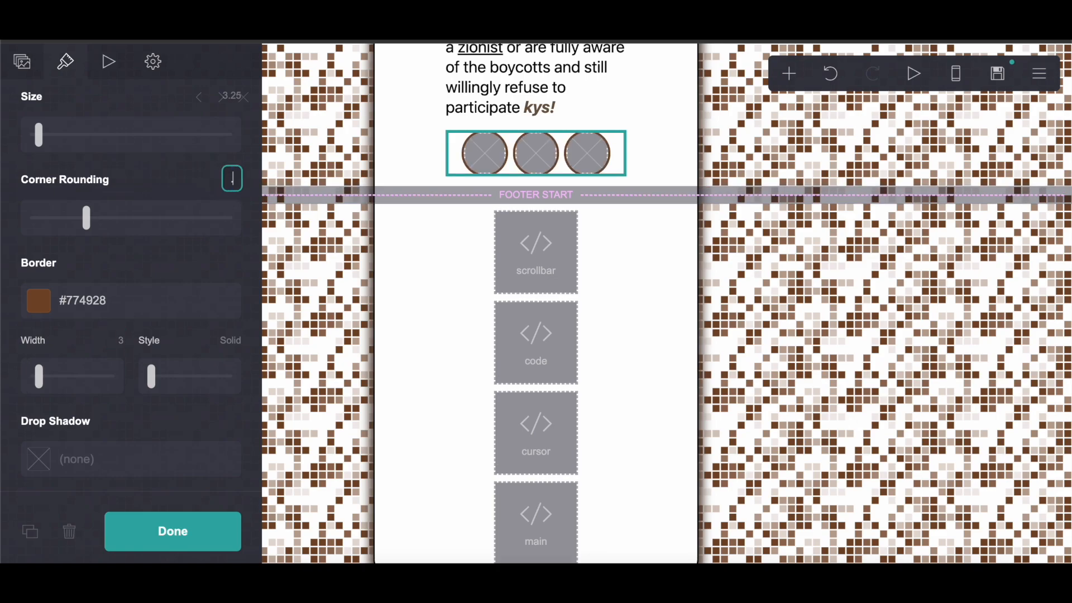
text(0.5)
key(Return)
- Copy the drop shadow color #D3CABA from the reference gallery images and check the shadow specifications in the notes document
scroll(132, 395, down, 3)
click(137, 329)
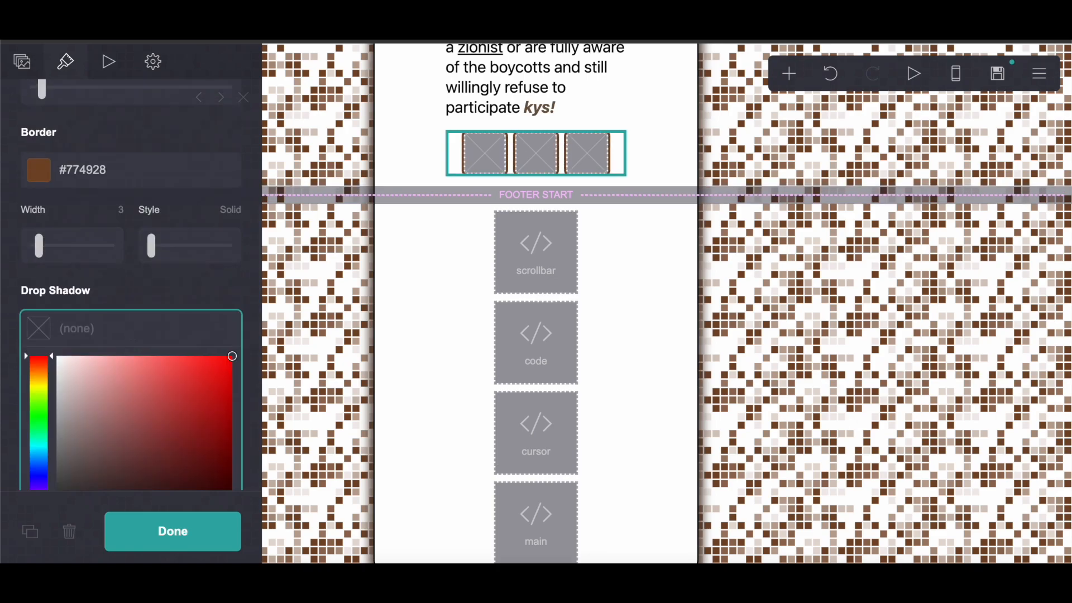
key(ctrl+v)
key(shift+Tab)
click(123, 200)
click(139, 382)
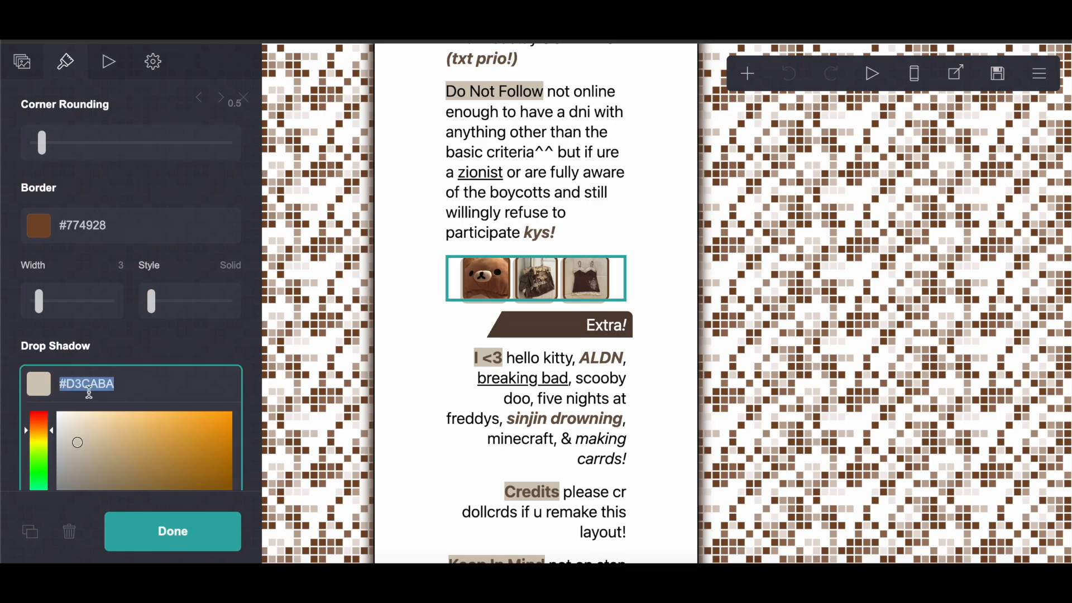
right_click(91, 385)
click(115, 334)
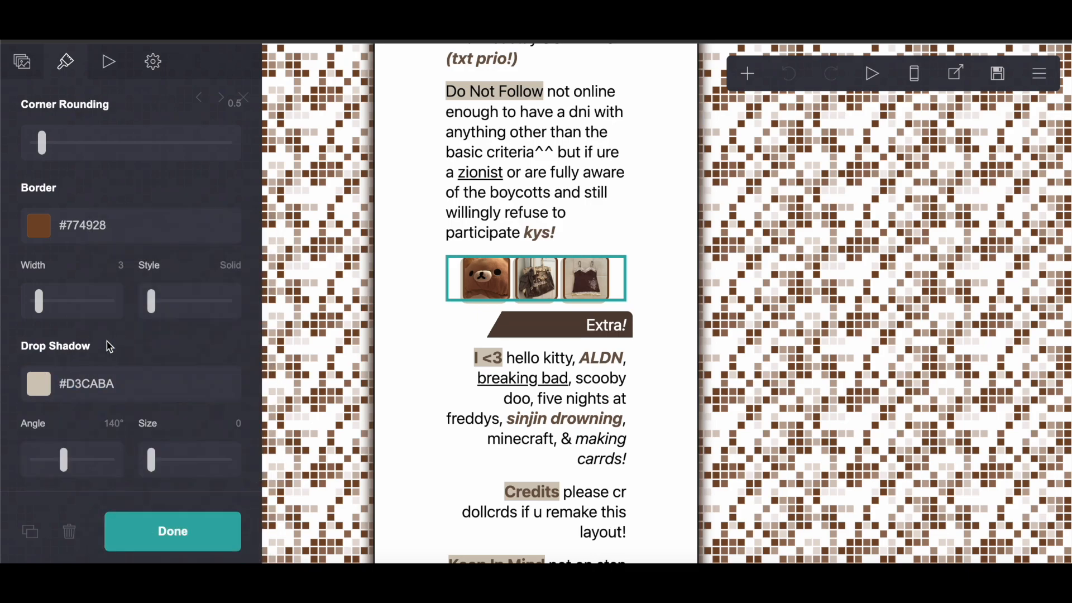
scroll(112, 385, down, 5)
key(super+Tab)
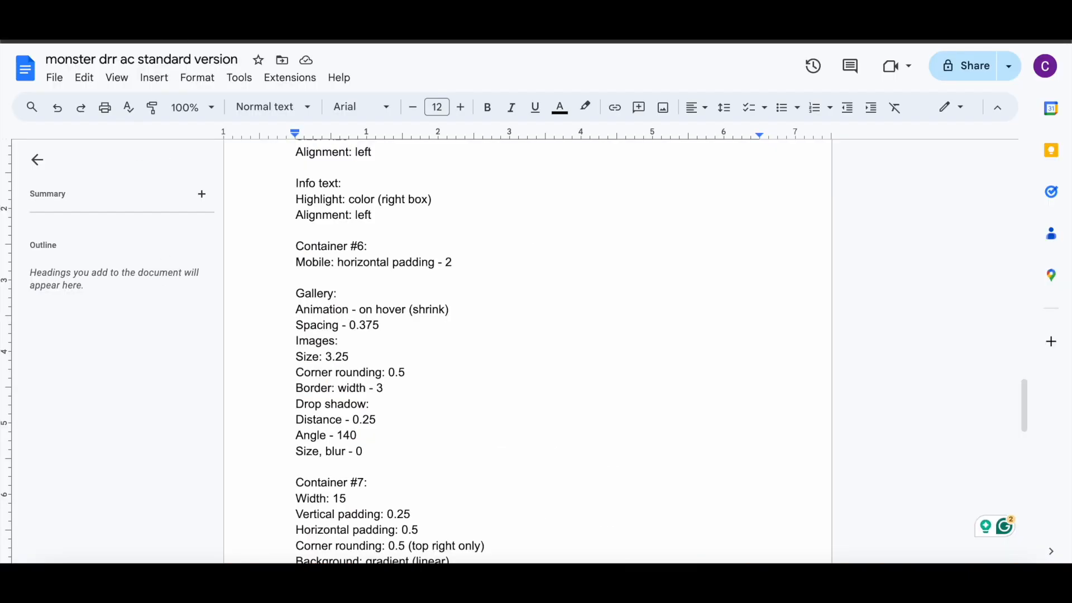
- Give the new gallery's images a drop shadow in the copied color #D3CABA
key(super+Tab)
right_click(127, 335)
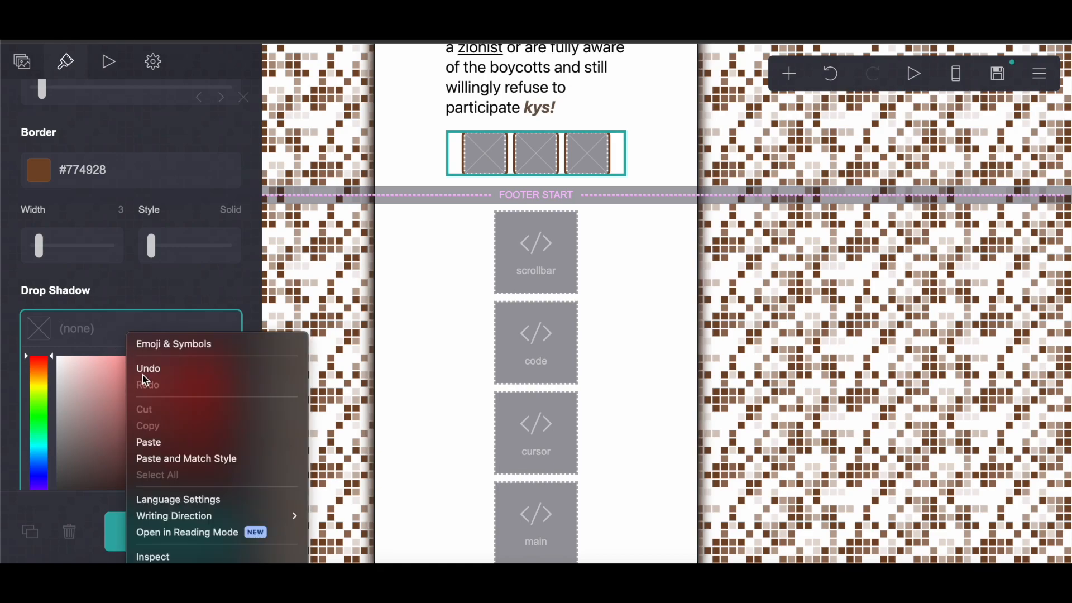
click(150, 439)
click(110, 286)
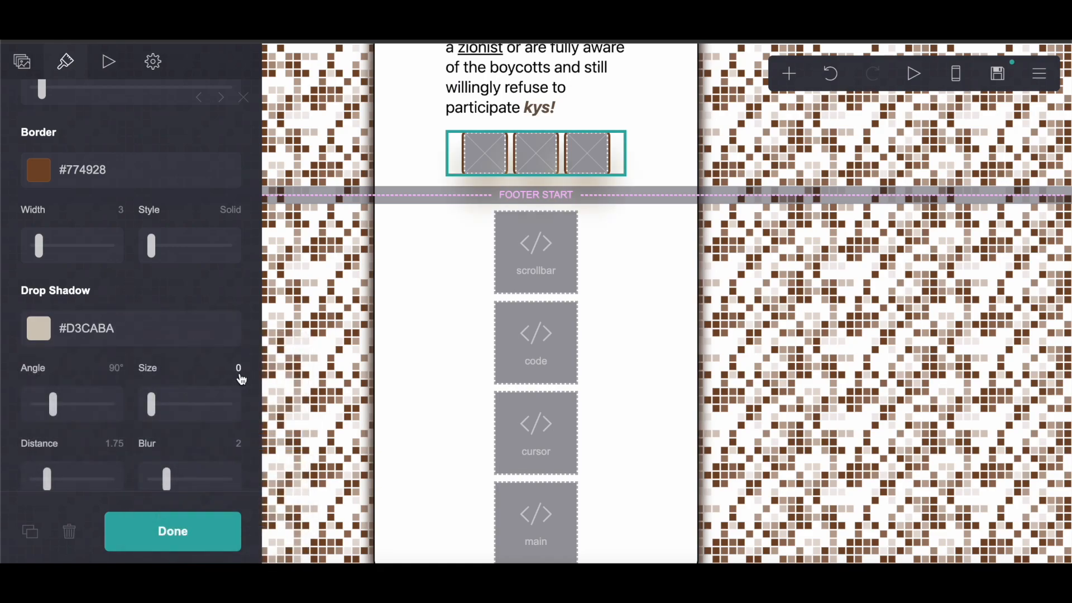
- Set the gallery images' drop shadow size to 0.25 and its angle to 140°
scroll(237, 376, down, 2)
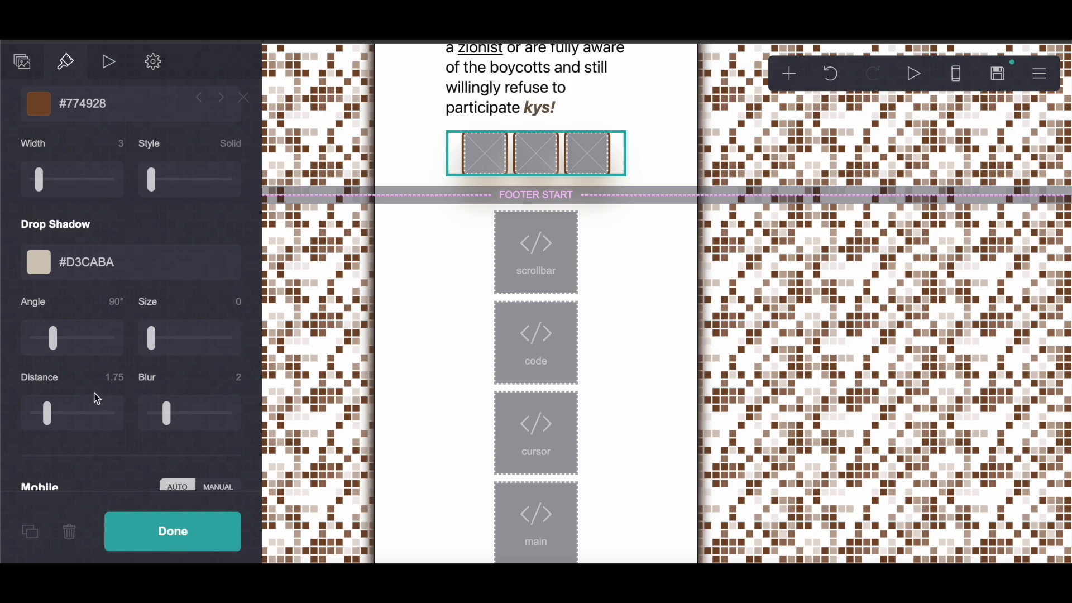
text(0.25)
key(Return)
click(112, 303)
text(140)
key(Return)
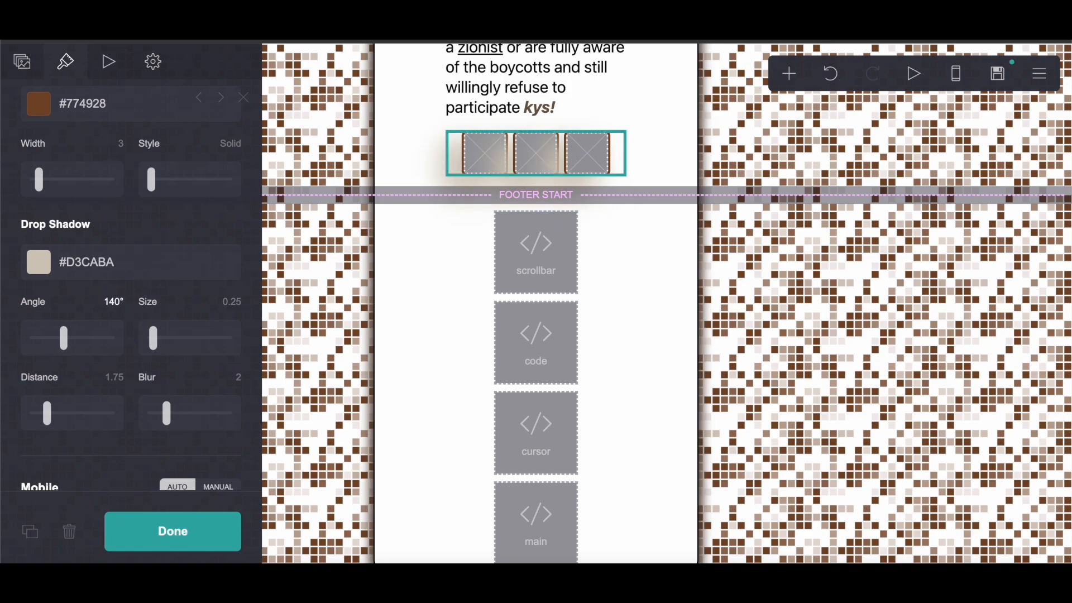
- Set the gallery images' drop shadow blur to 0, distance to 0.25 and size to 0
drag(57, 430, 3, 430)
drag(166, 420, 73, 420)
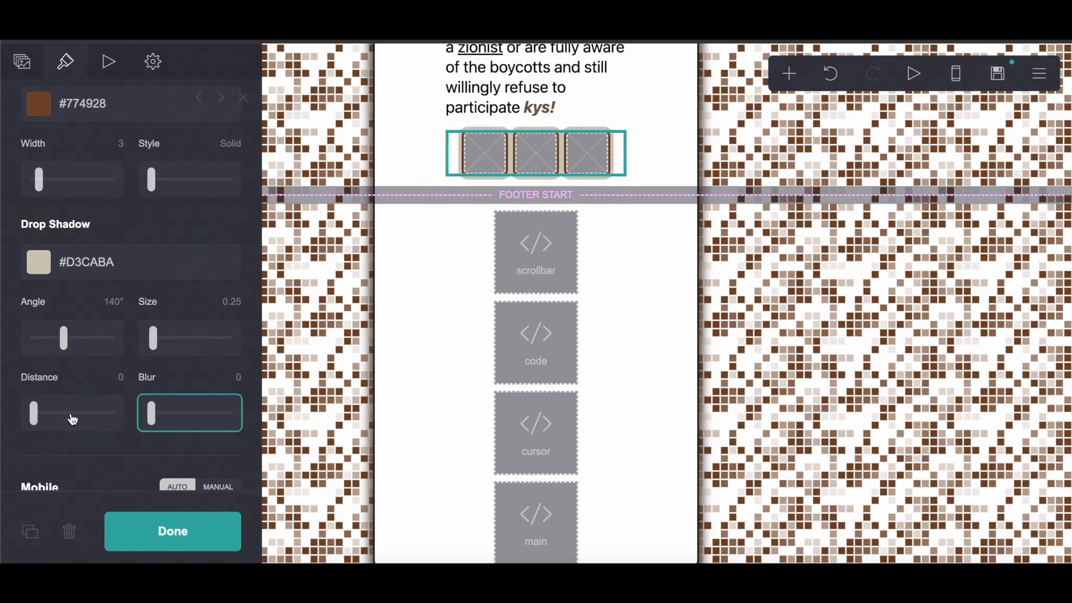
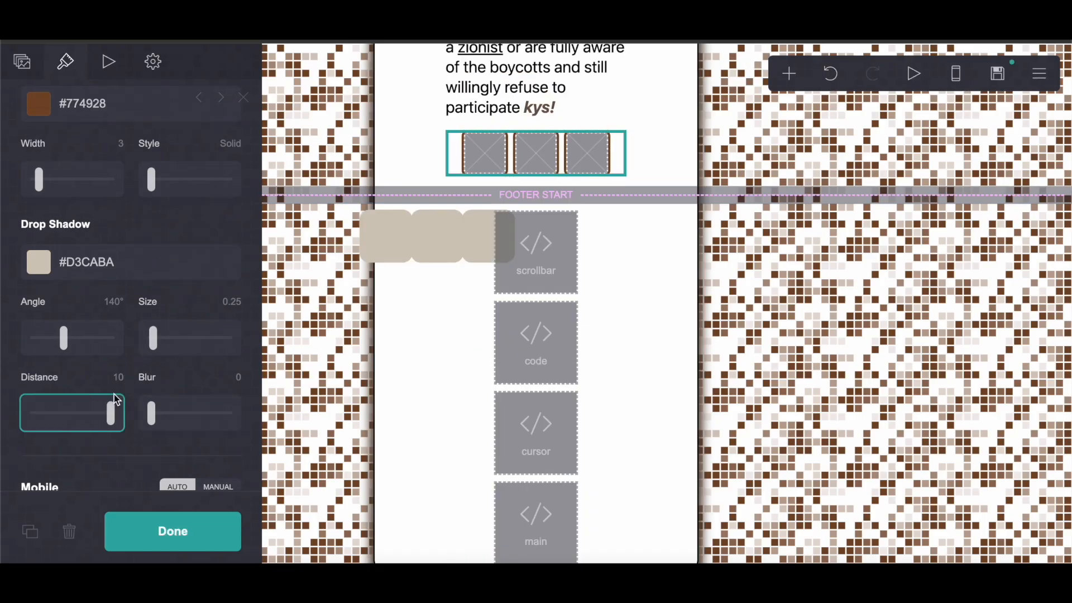
click(116, 375)
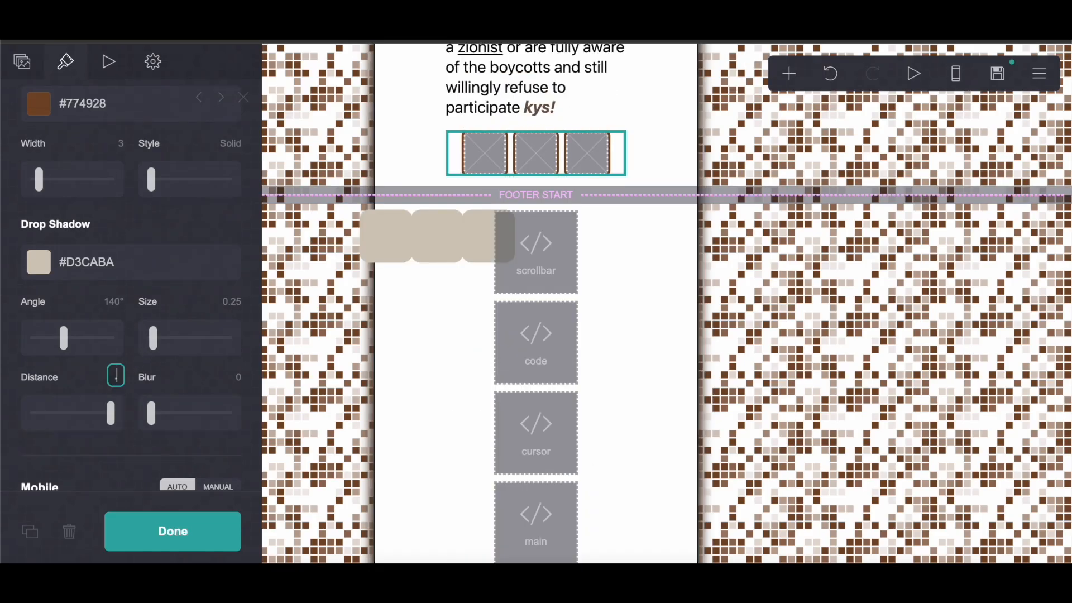
text(0.25)
key(Return)
click(238, 305)
text(0)
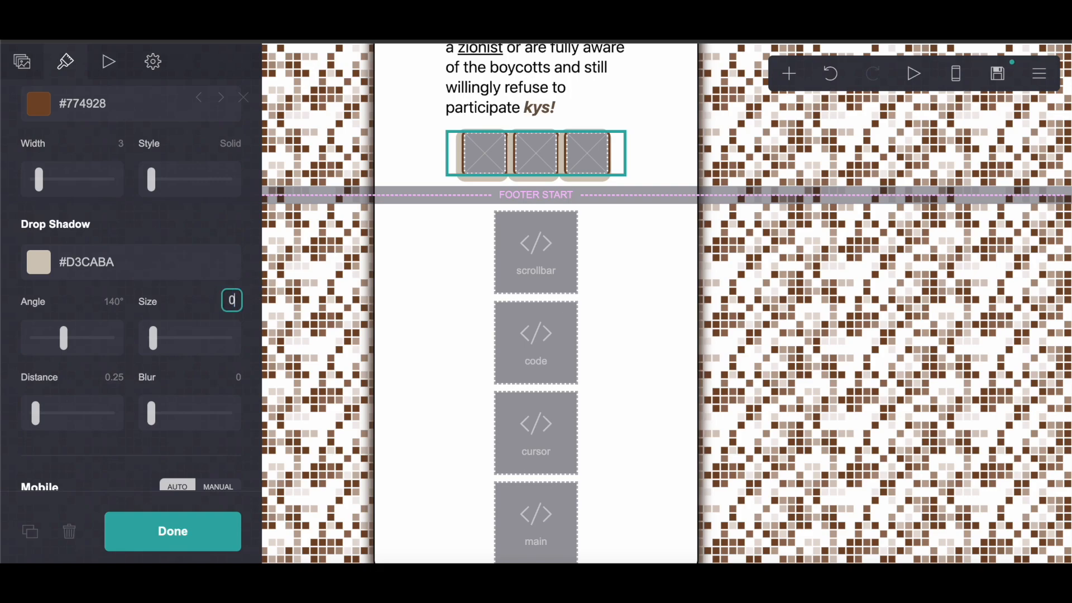
key(Return)
- Upload the teddy bear picture a00ff4ca20791a426973c11bcbf14527.jpeg from Downloads as the gallery's first image, without cropping it
click(22, 61)
scroll(139, 175, up, 5)
click(136, 182)
click(113, 340)
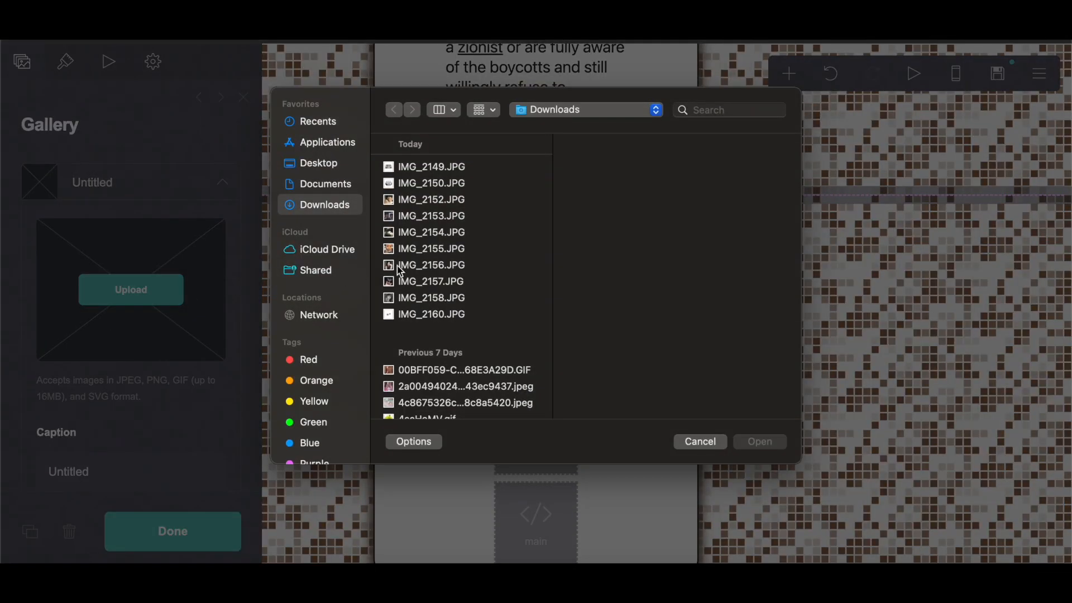
scroll(460, 323, down, 5)
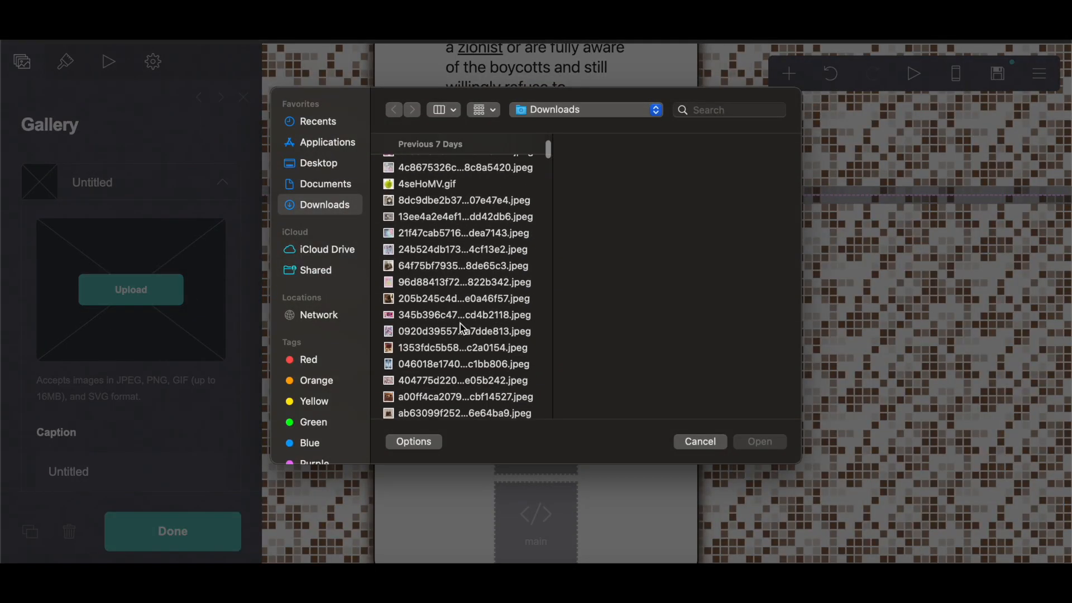
scroll(460, 324, down, 2)
click(542, 351)
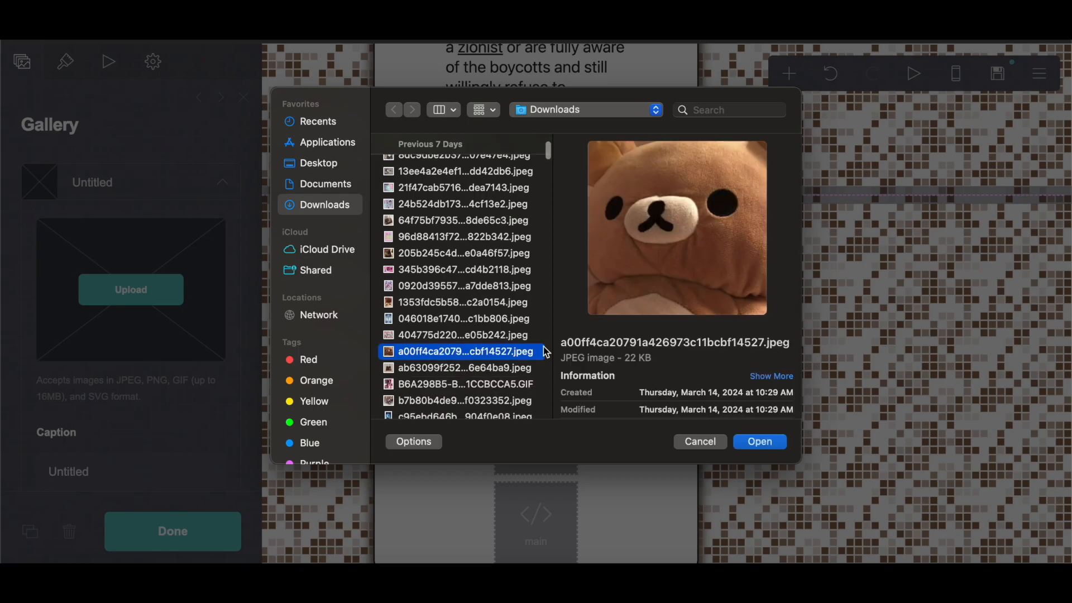
click(747, 441)
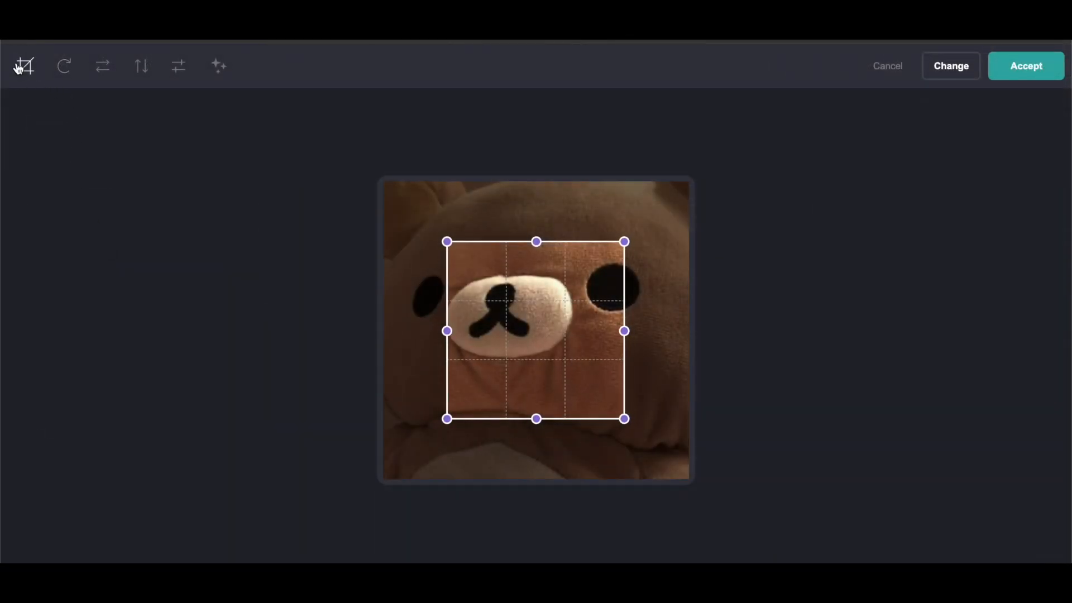
click(24, 65)
click(1031, 68)
click(175, 171)
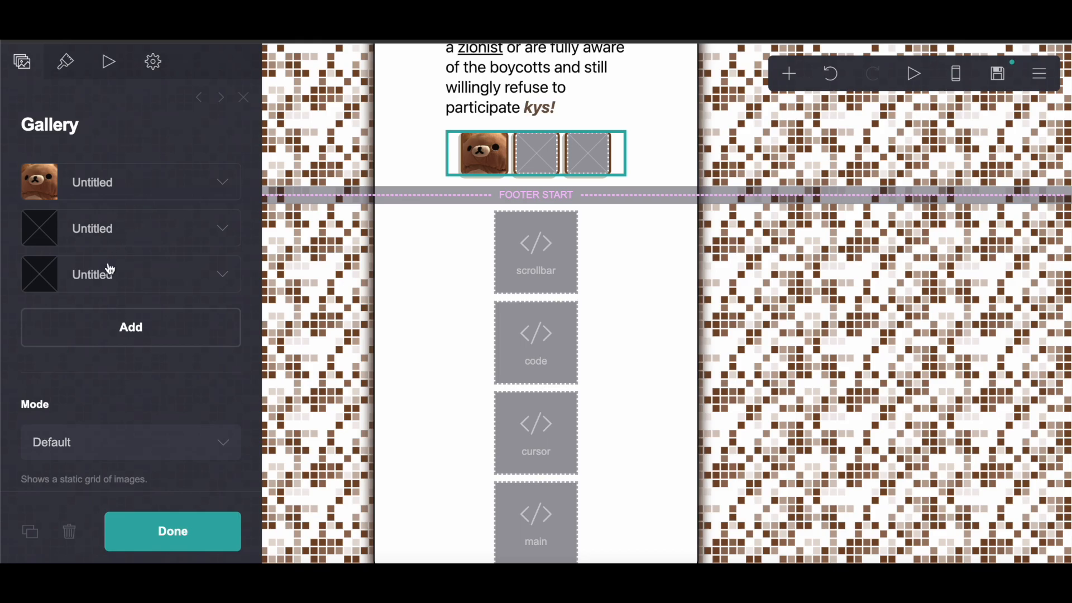
- Upload the brown lace top picture ab63099f252...6e64ba9.jpeg as the gallery's third image, without cropping it
click(107, 271)
click(128, 394)
scroll(438, 371, down, 5)
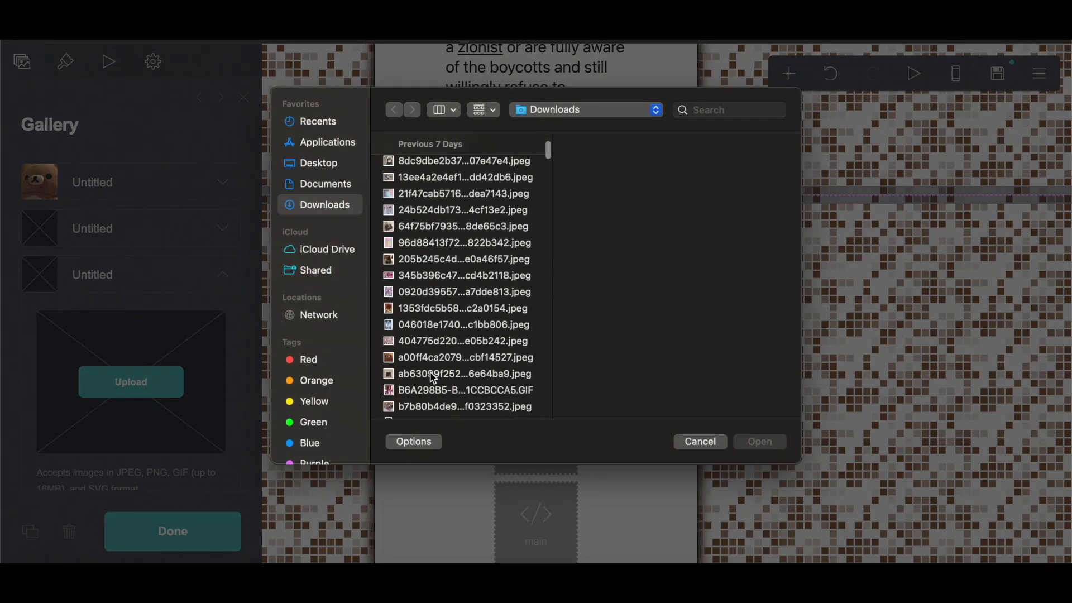
click(425, 375)
click(758, 439)
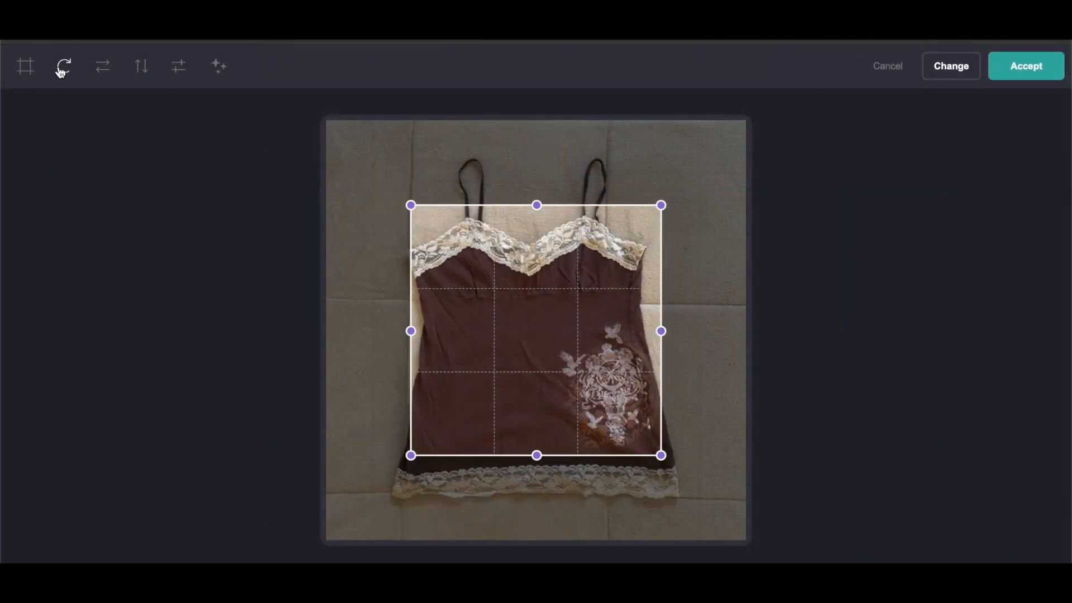
click(26, 67)
click(1023, 67)
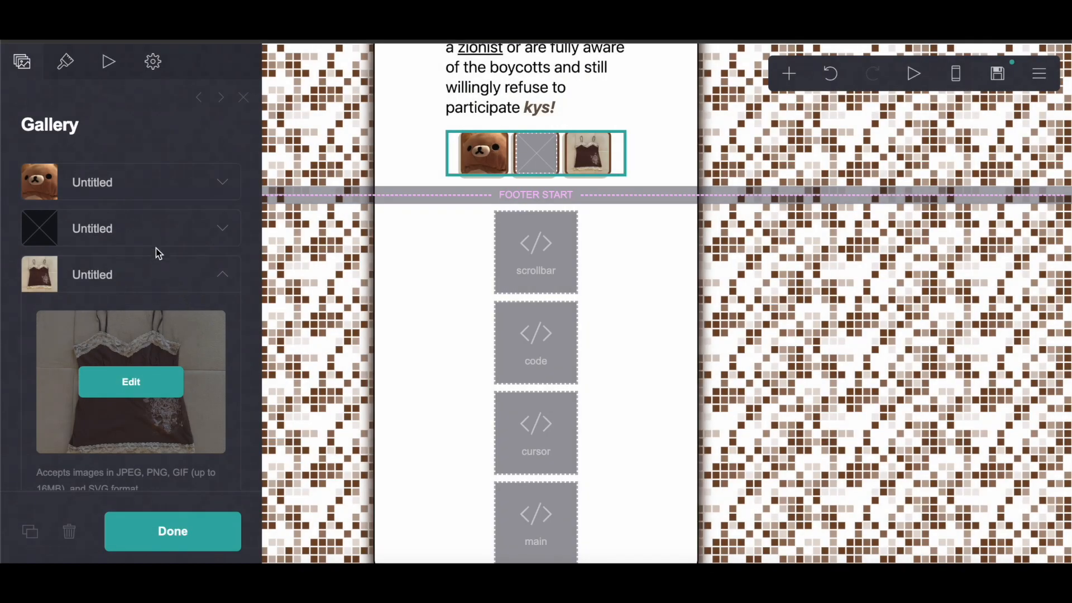
- Upload the brown handbag picture 64f75bf7935aa45473d59c3378de65c3.jpeg from Downloads as the gallery's second image, without cropping it
click(139, 301)
scroll(450, 330, down, 3)
scroll(450, 330, down, 3)
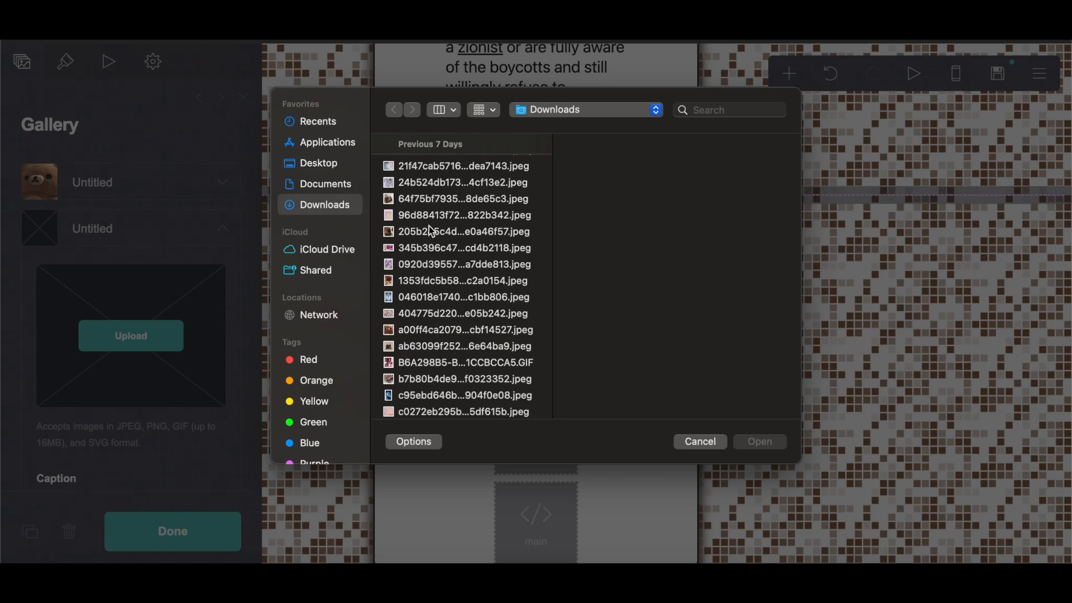
click(456, 200)
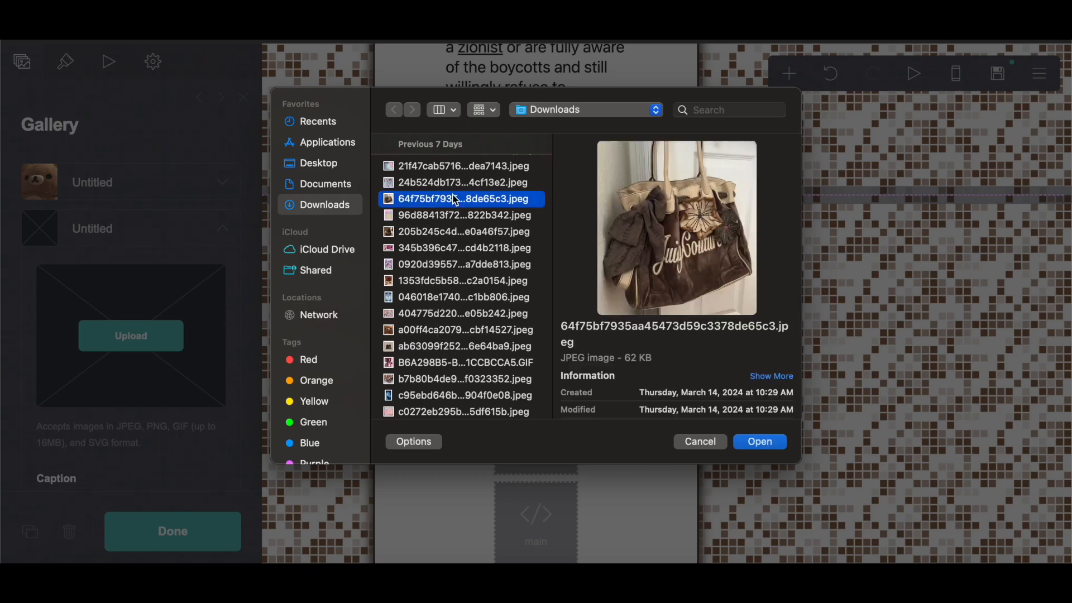
click(765, 441)
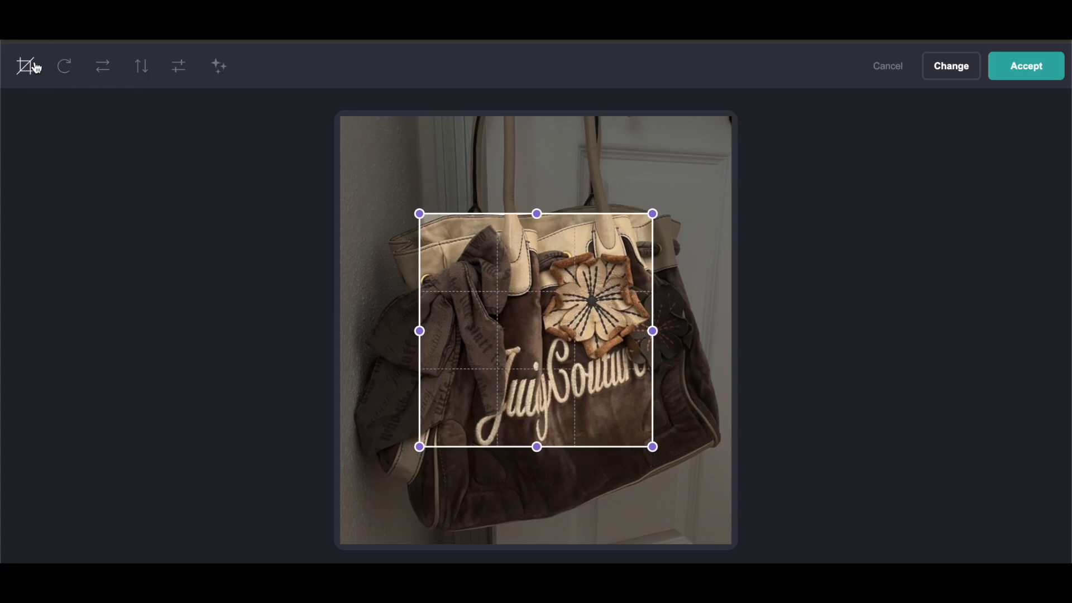
click(34, 67)
click(1025, 66)
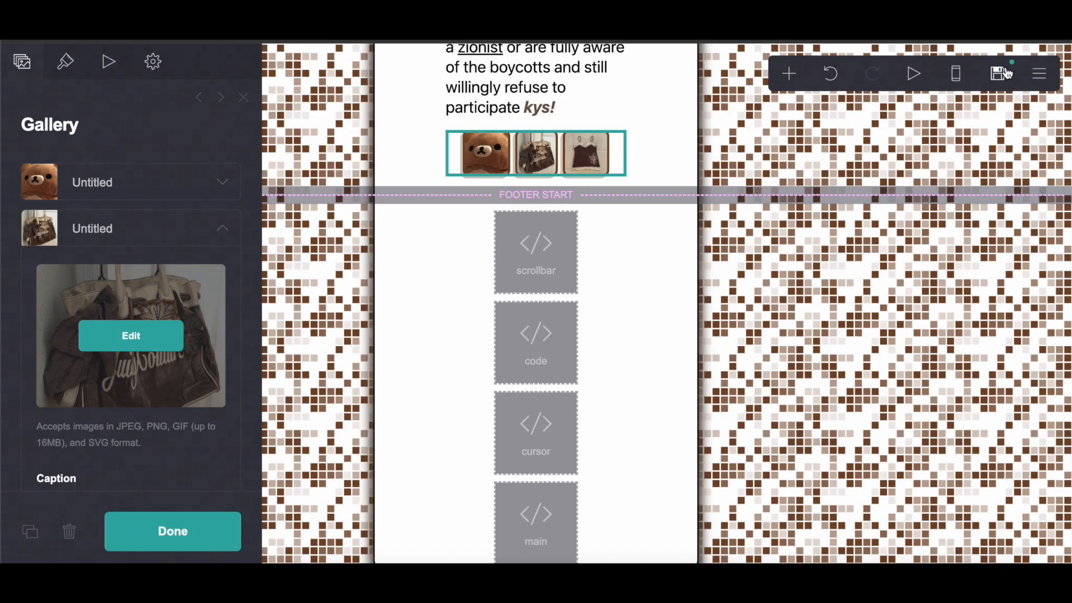
click(575, 132)
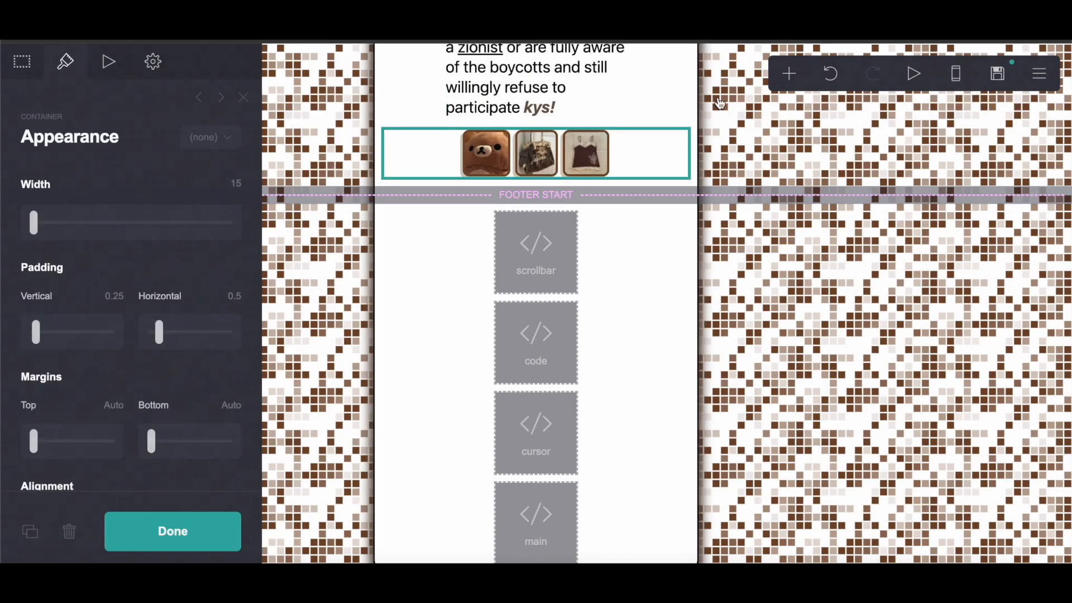
click(789, 73)
click(647, 410)
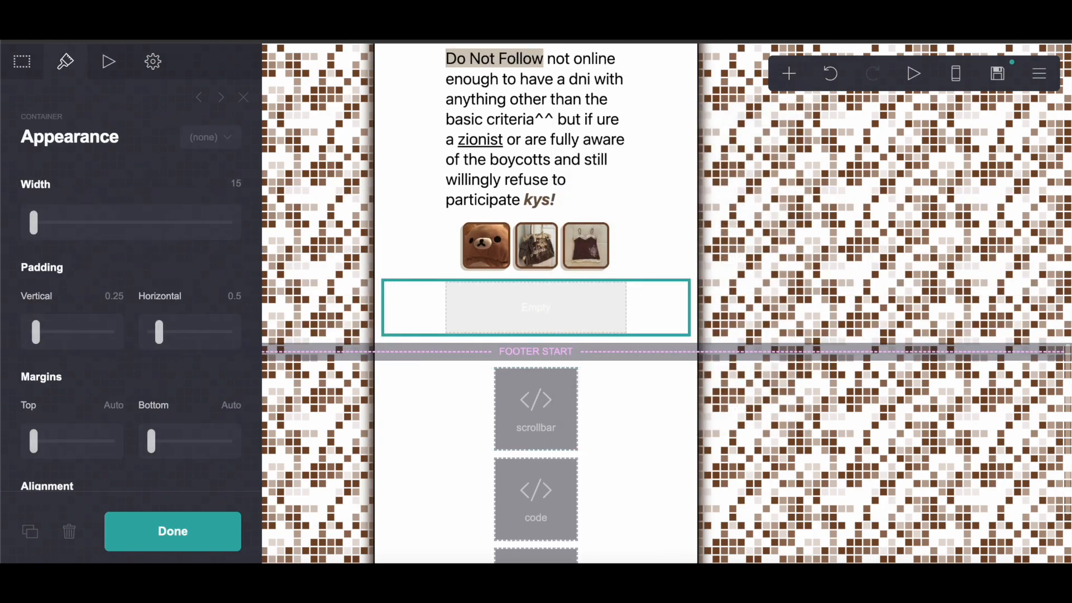
click(69, 531)
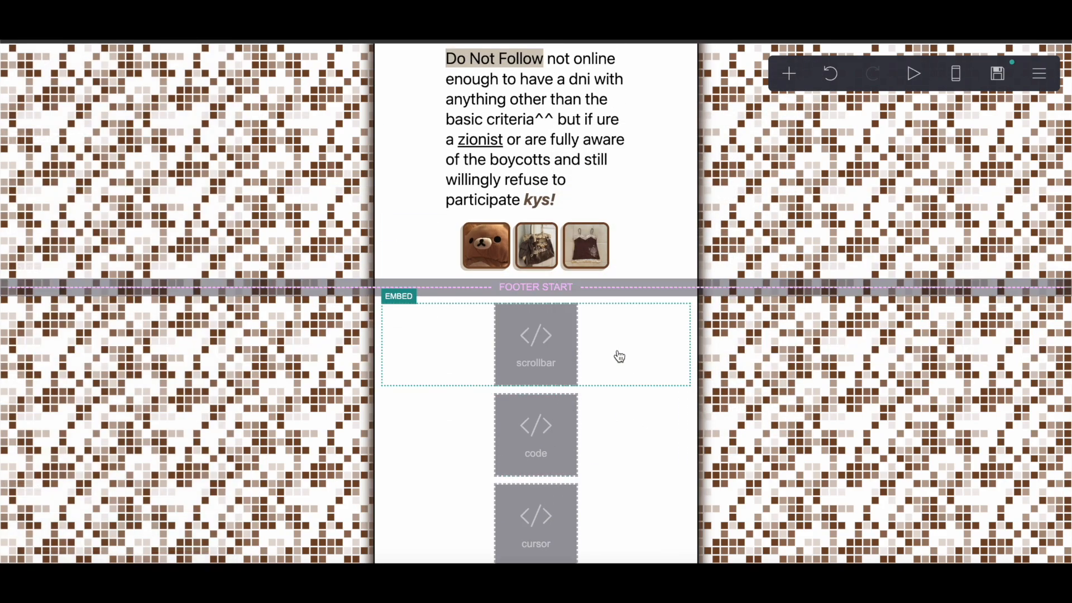
- Add a container styled like the My Rules heading's gradient container and move it below the three-image gallery
scroll(617, 354, up, 5)
click(544, 118)
click(620, 137)
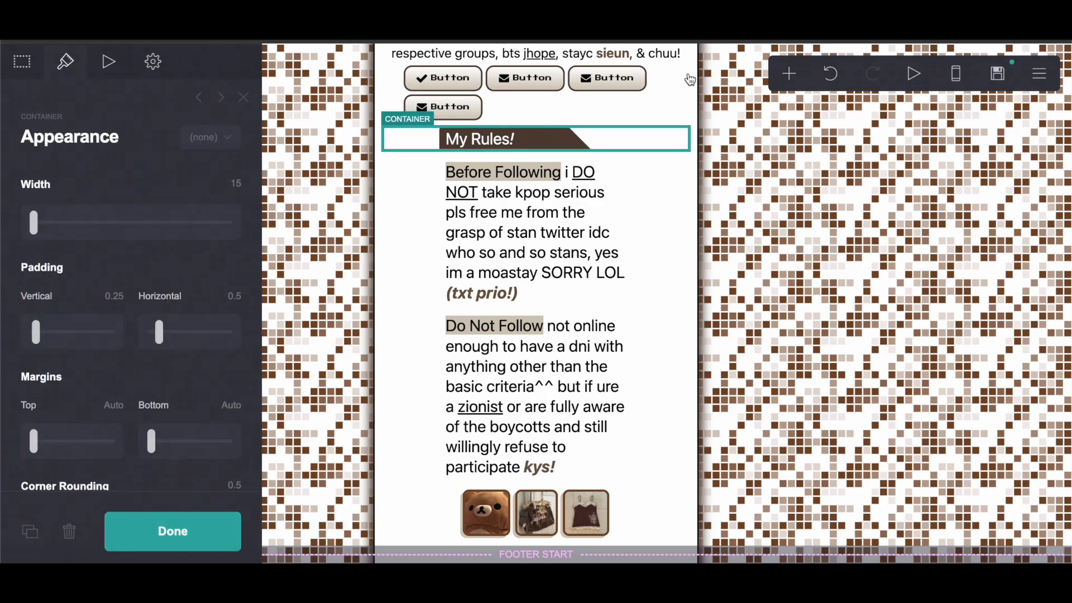
click(789, 73)
click(624, 408)
scroll(536, 302, up, 1)
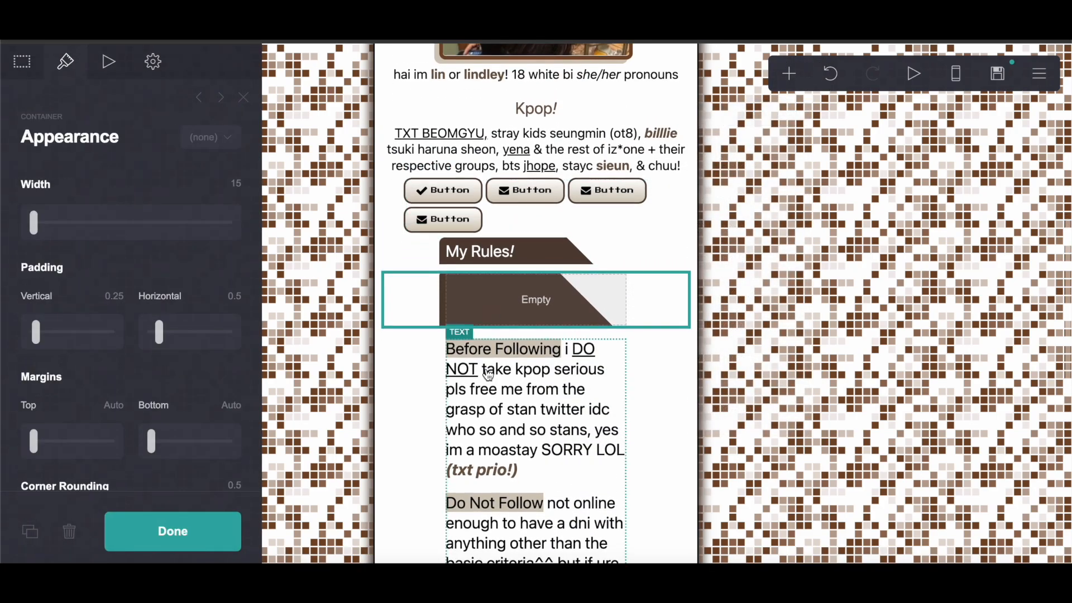
scroll(536, 302, down, 3)
drag(536, 134, 516, 502)
- Turn on corner rounding for the top right, bottom right and bottom left corners of the new gradient container
scroll(119, 226, down, 10)
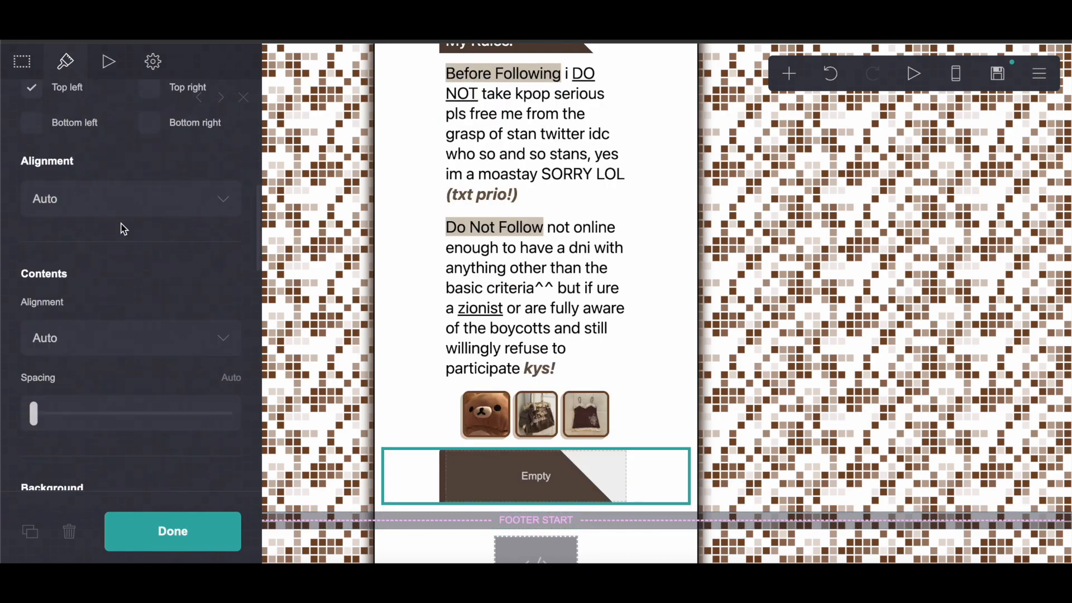
scroll(123, 229, up, 4)
click(149, 161)
click(150, 197)
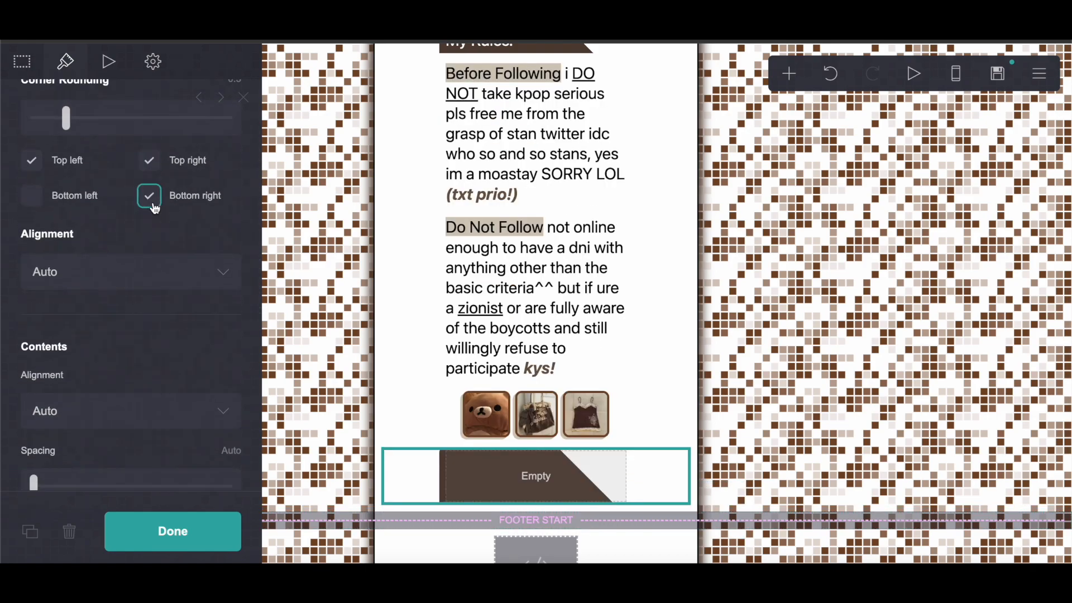
click(26, 199)
- Set the new container's background gradient angle to 300° and compare it with the settings notes in the Google Docs document
scroll(110, 297, down, 8)
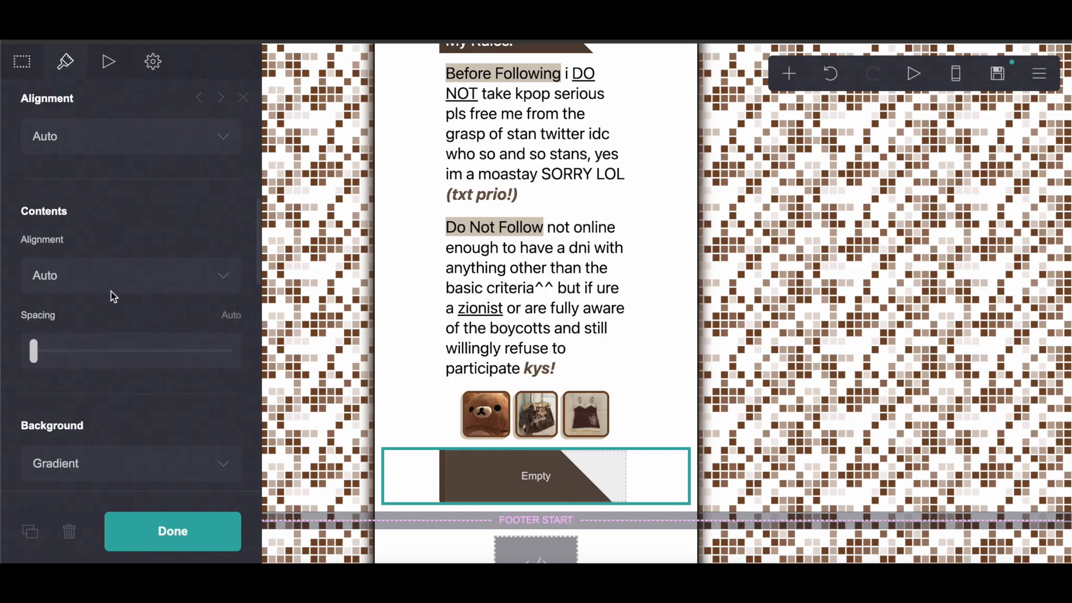
click(233, 422)
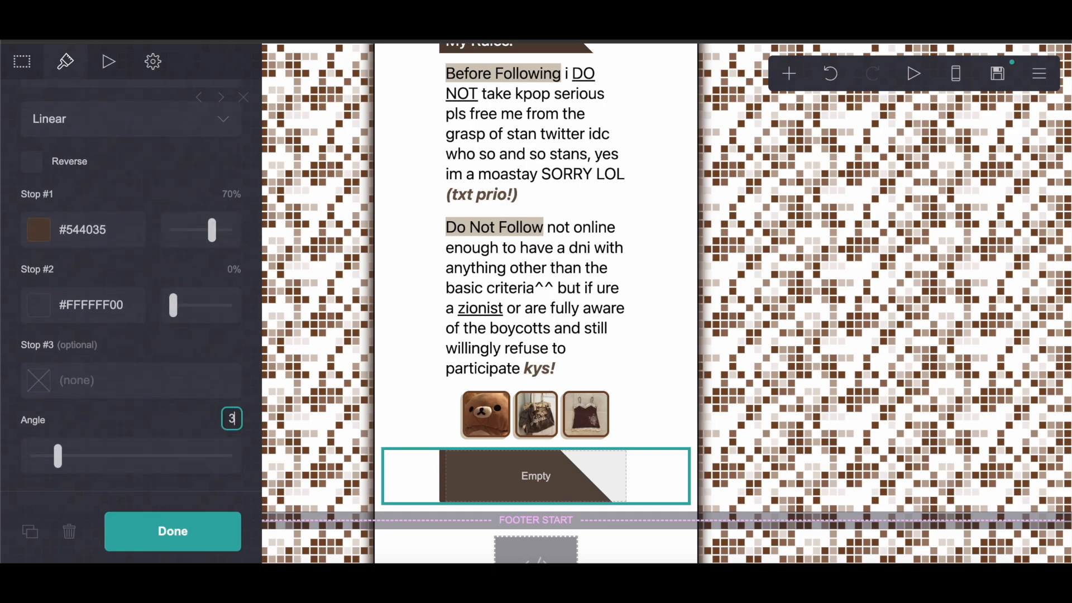
key(Return)
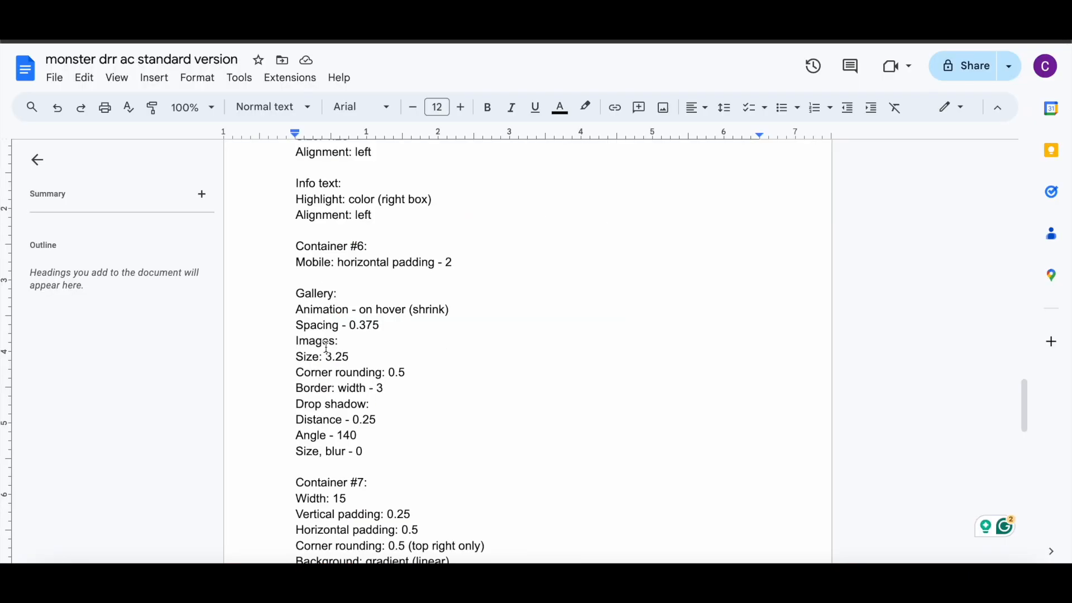
scroll(327, 347, down, 5)
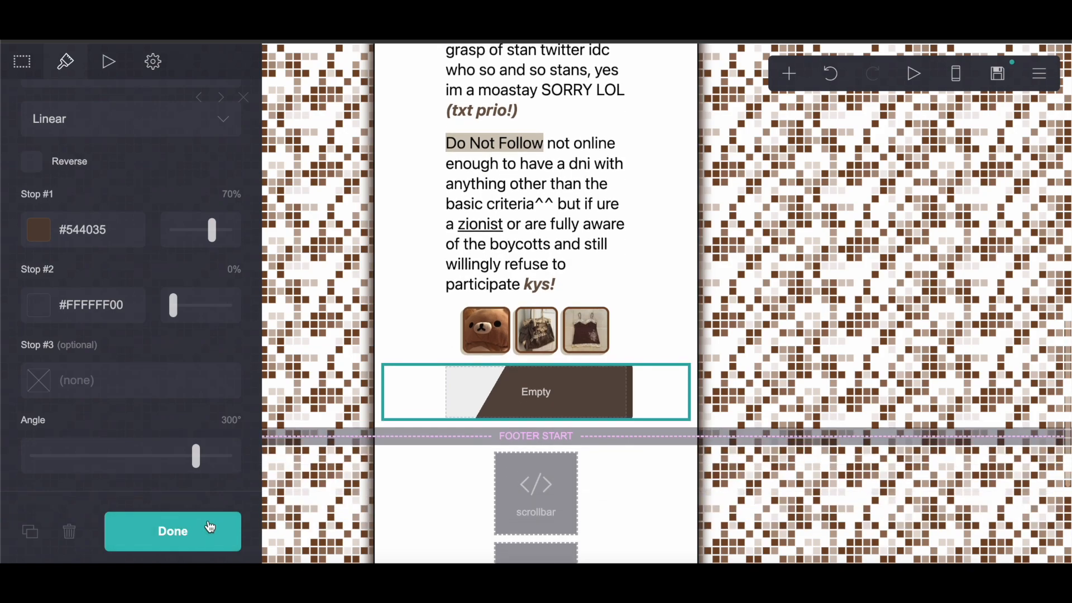
- Switch the new gradient container's mobile appearance to manual adjustment and check its mobile padding
scroll(182, 371, down, 5)
click(218, 402)
scroll(240, 382, down, 4)
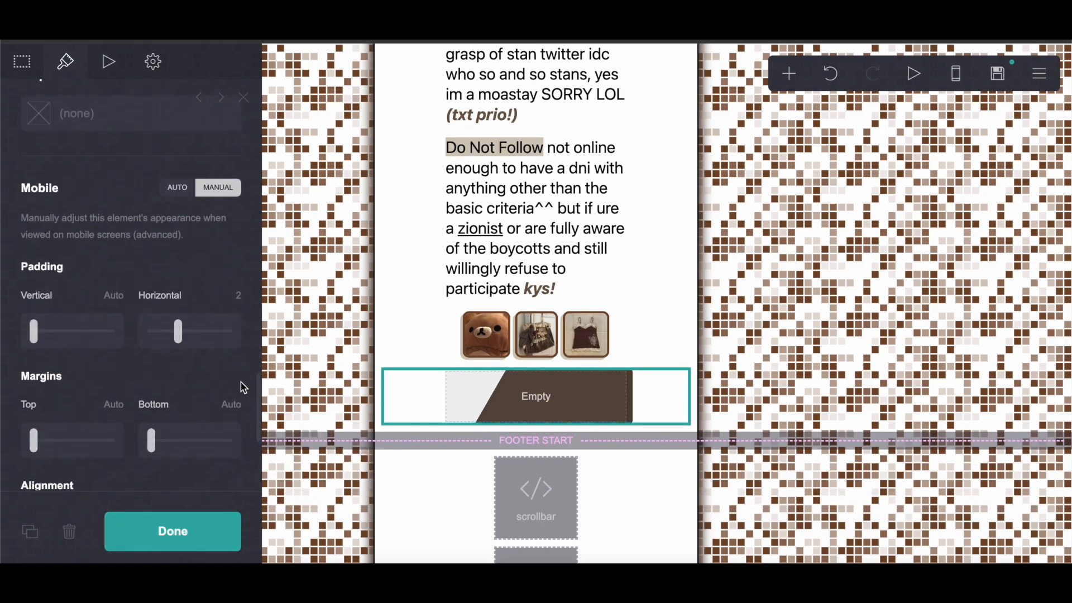
- Add a text element styled like the My Rules heading and move it into the gradient container below the gallery
scroll(566, 119, up, 3)
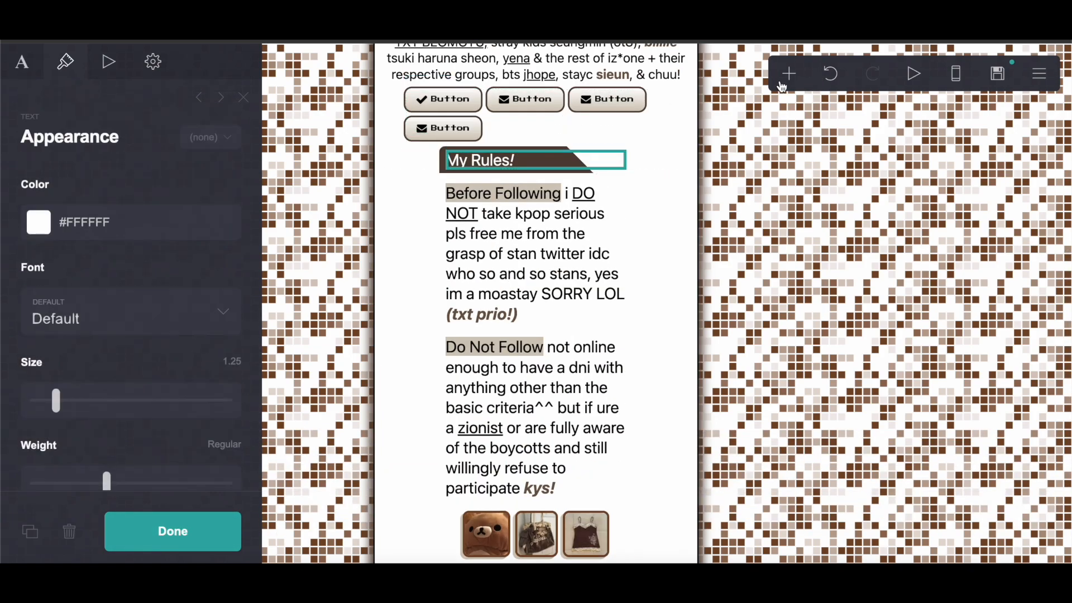
click(789, 73)
drag(466, 296, 545, 290)
- Align the new heading text to the right and set its content to "Extra*!*"
scroll(165, 296, down, 10)
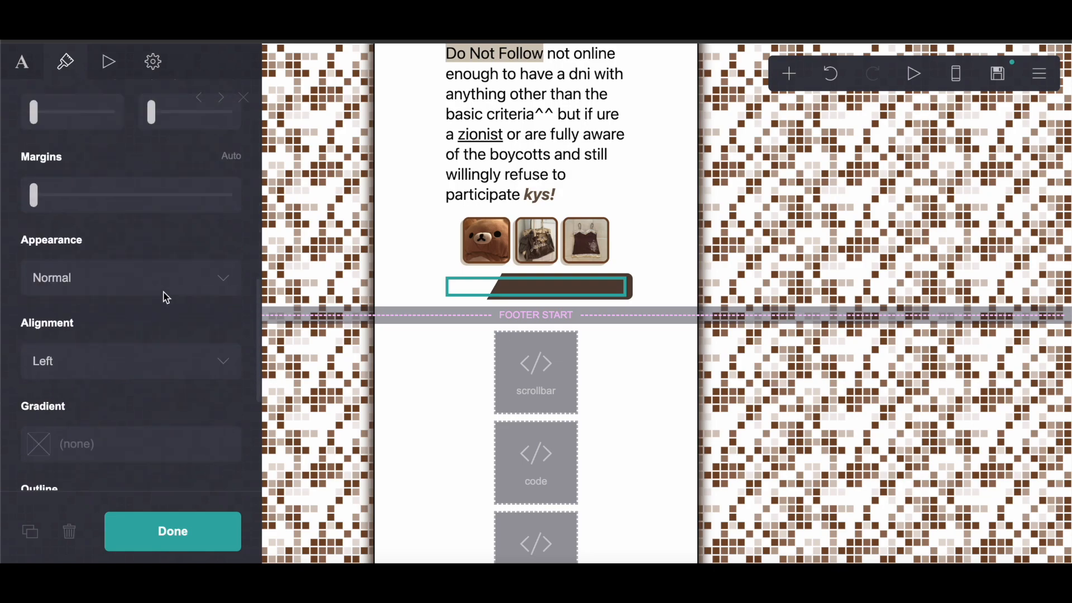
scroll(141, 207, up, 4)
click(107, 258)
click(96, 296)
click(53, 94)
double_click(54, 92)
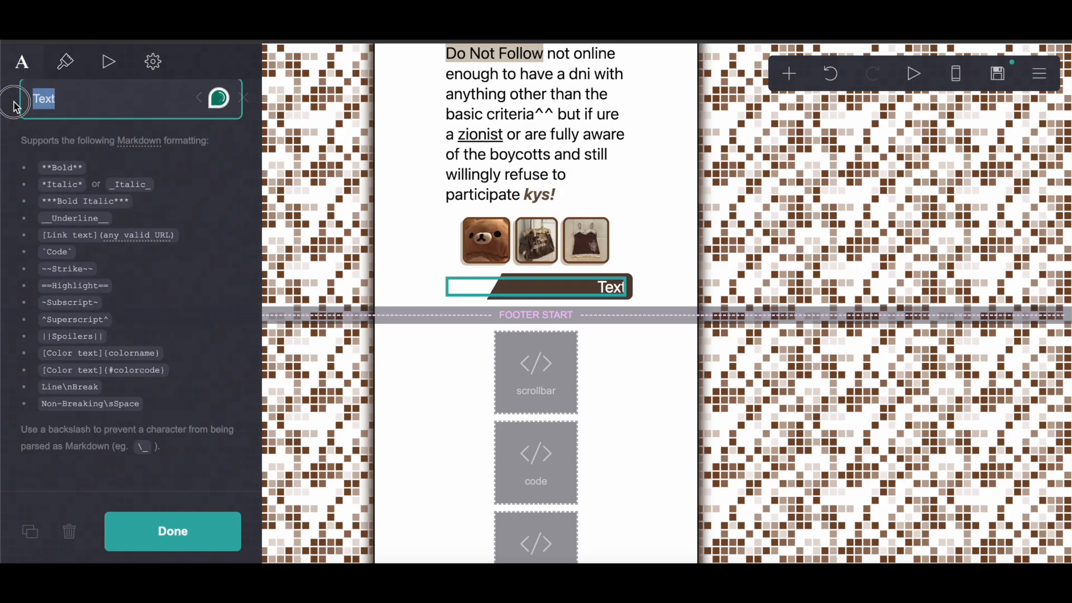
text(Extra*!*)
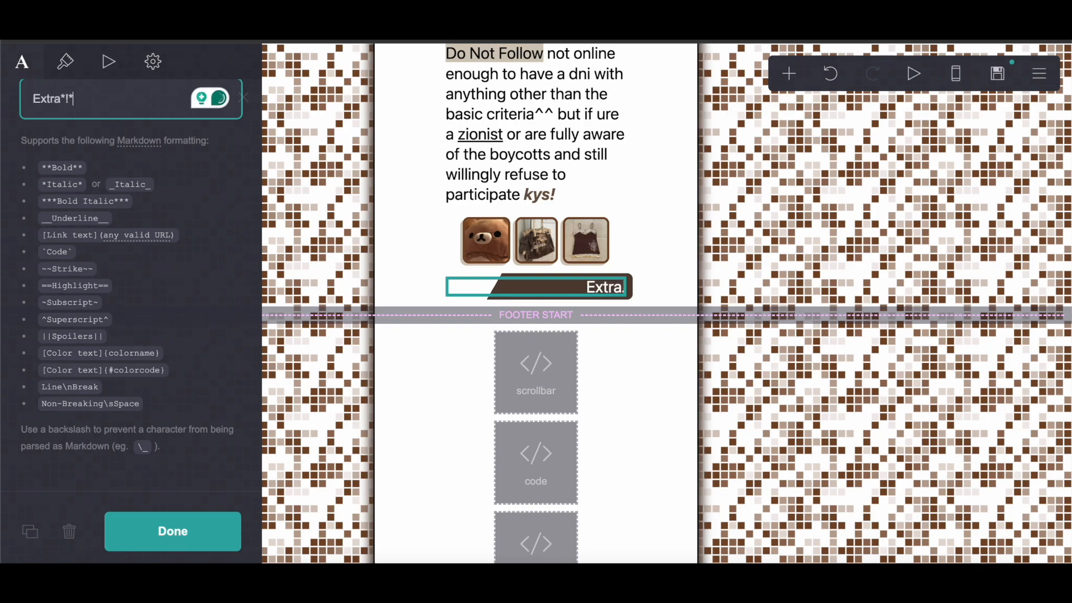
click(788, 78)
click(653, 412)
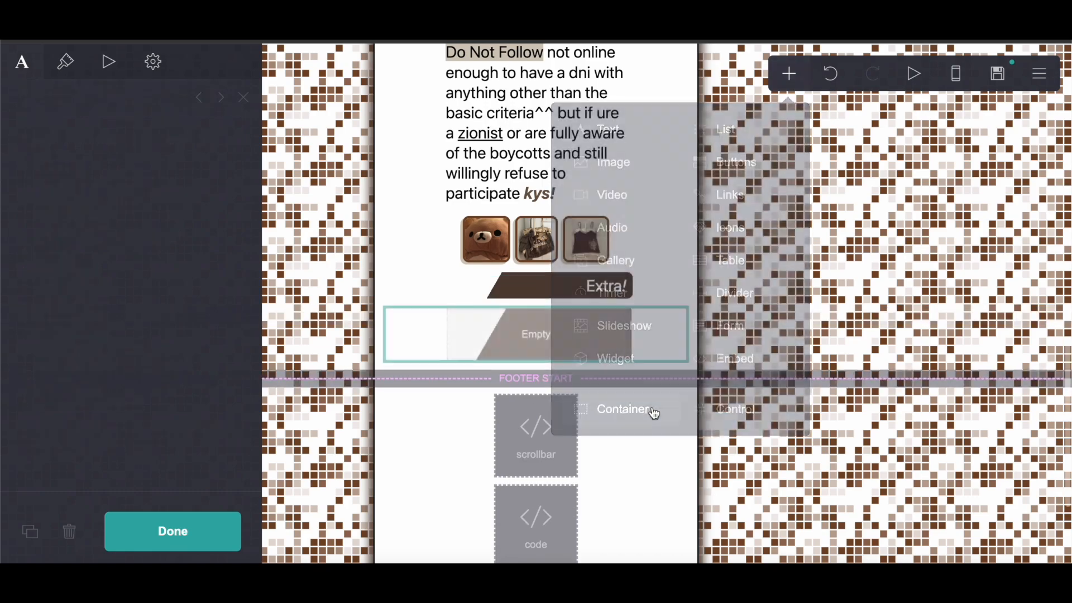
click(69, 531)
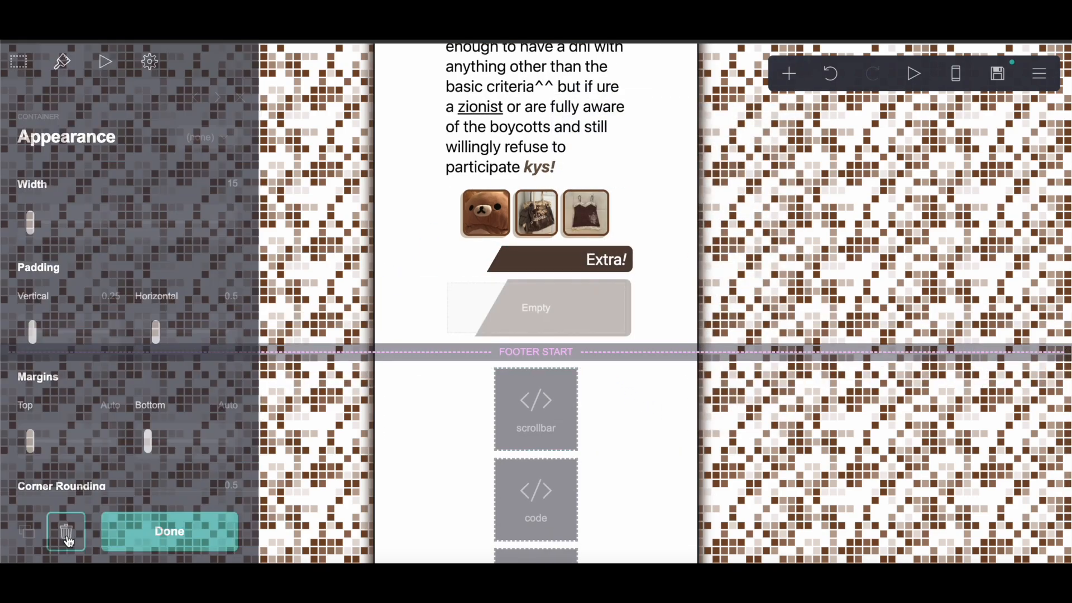
- Add a plain container styled like the rules text container and move it below the Extra heading
click(789, 73)
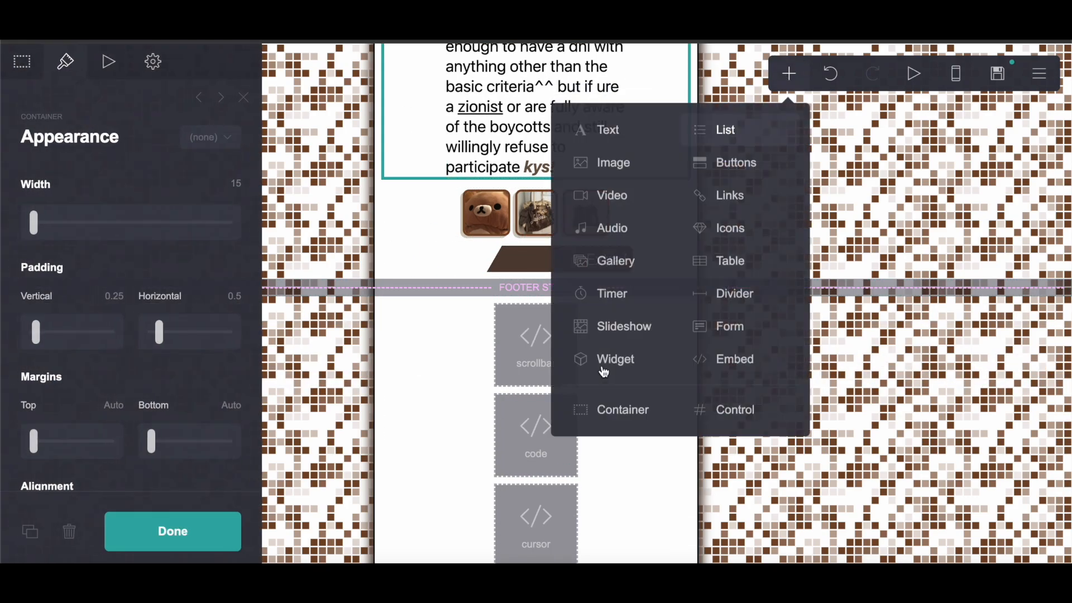
click(603, 413)
click(511, 328)
drag(511, 328, 544, 400)
- Consult the Google Docs notes on the info text, and place a text element styled like the rules text in the empty container
key(alt+Tab)
scroll(259, 292, down, 3)
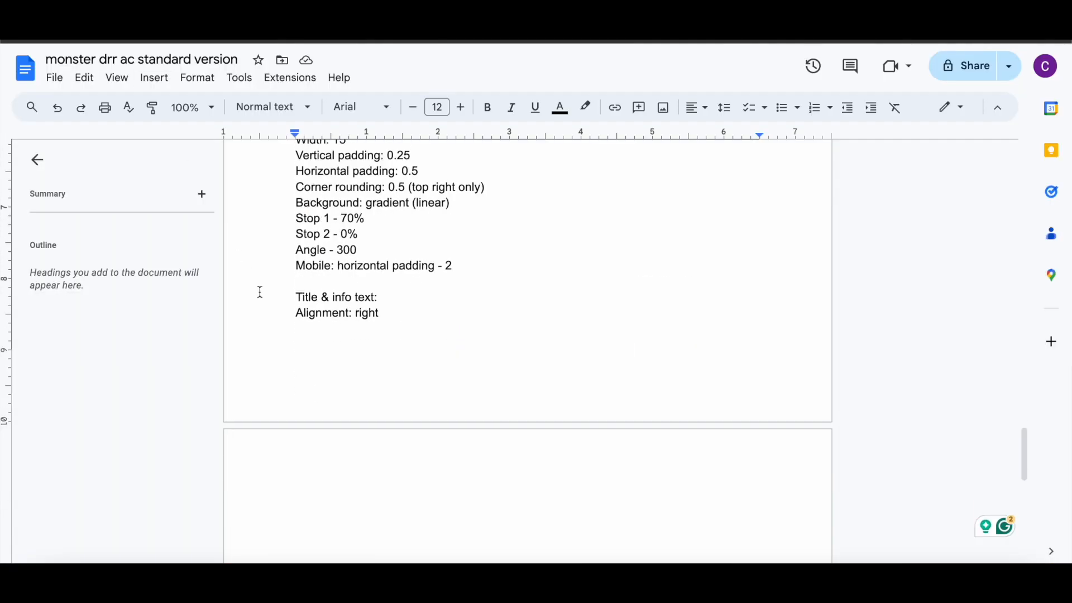
scroll(311, 335, up, 1)
key(alt+Tab)
click(559, 168)
click(789, 74)
click(602, 127)
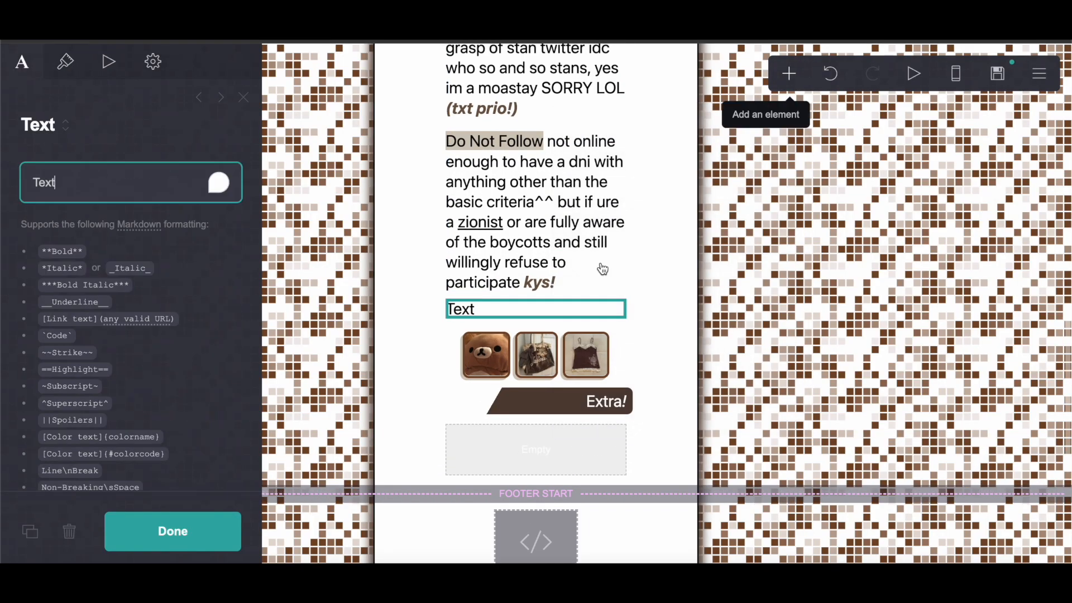
drag(534, 312, 555, 435)
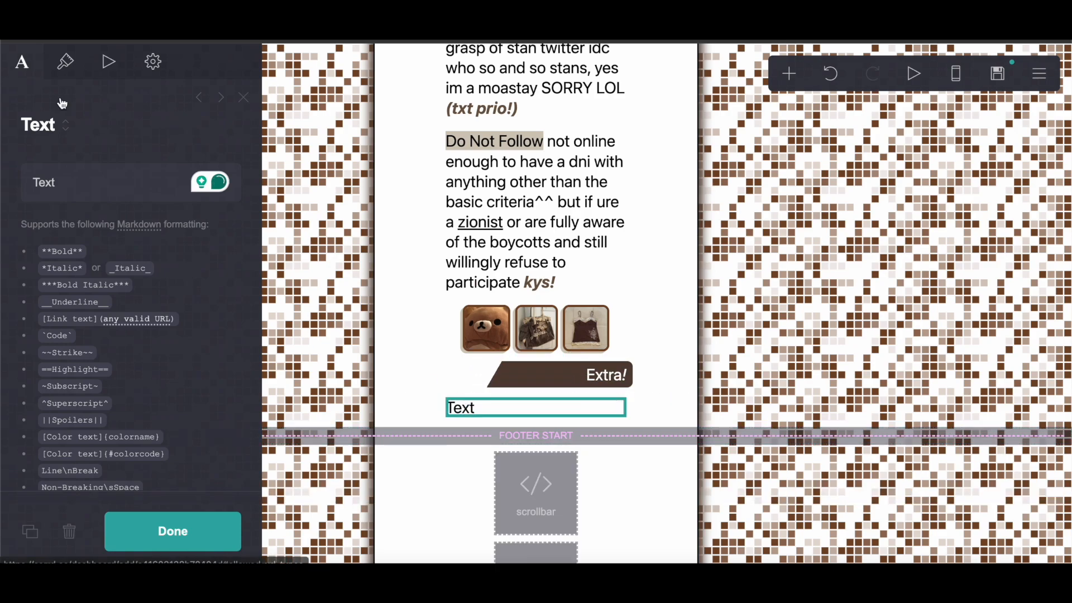
- Align the new info text below the Extra heading to the right
click(65, 61)
scroll(125, 179, down, 3)
scroll(125, 180, up, 3)
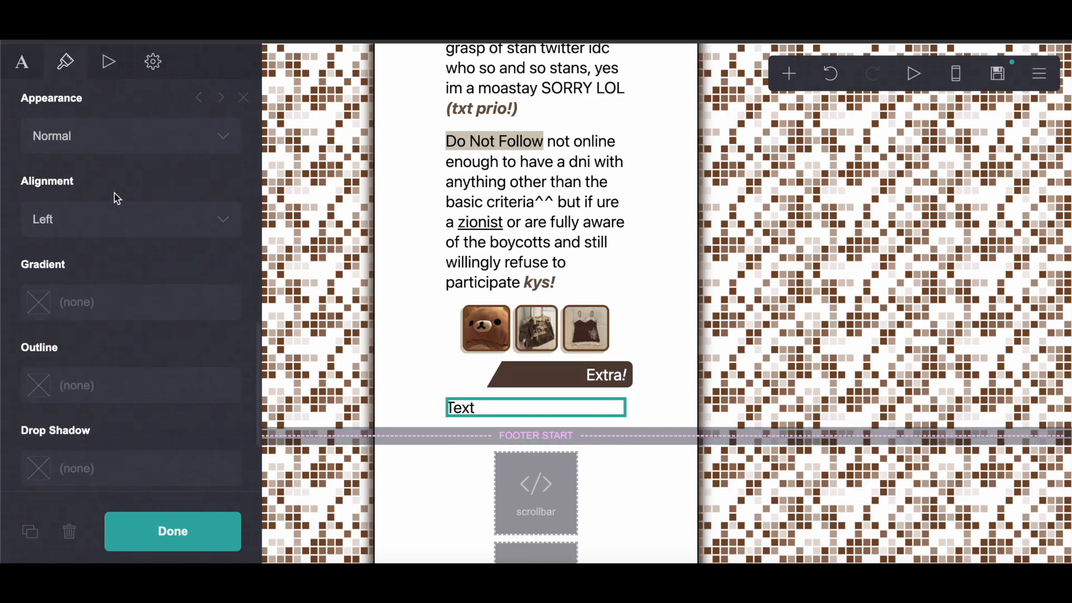
click(115, 218)
click(83, 254)
- Copy the whole info text below the Extra heading, including the Credits and Keep In Mind paragraphs, from the reference site
click(15, 55)
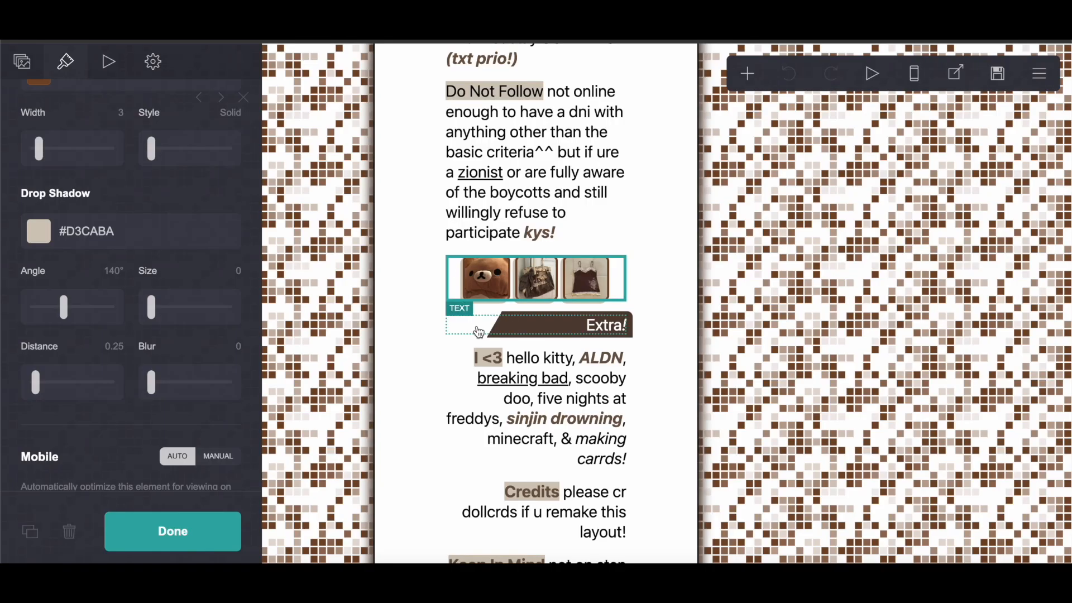
scroll(494, 424, up, 2)
click(494, 424)
click(22, 61)
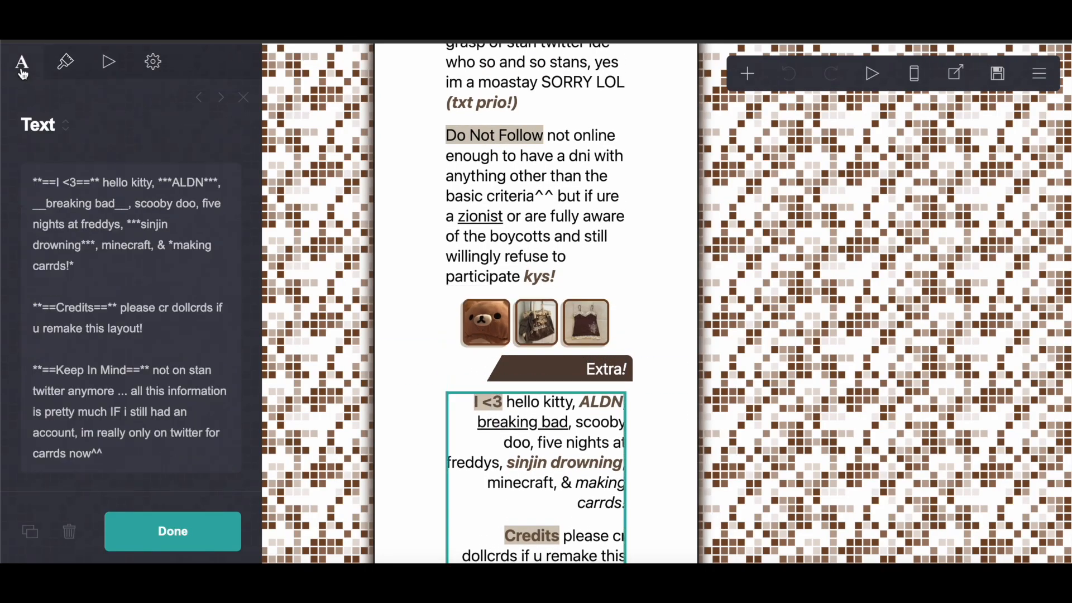
drag(34, 179, 178, 536)
right_click(94, 209)
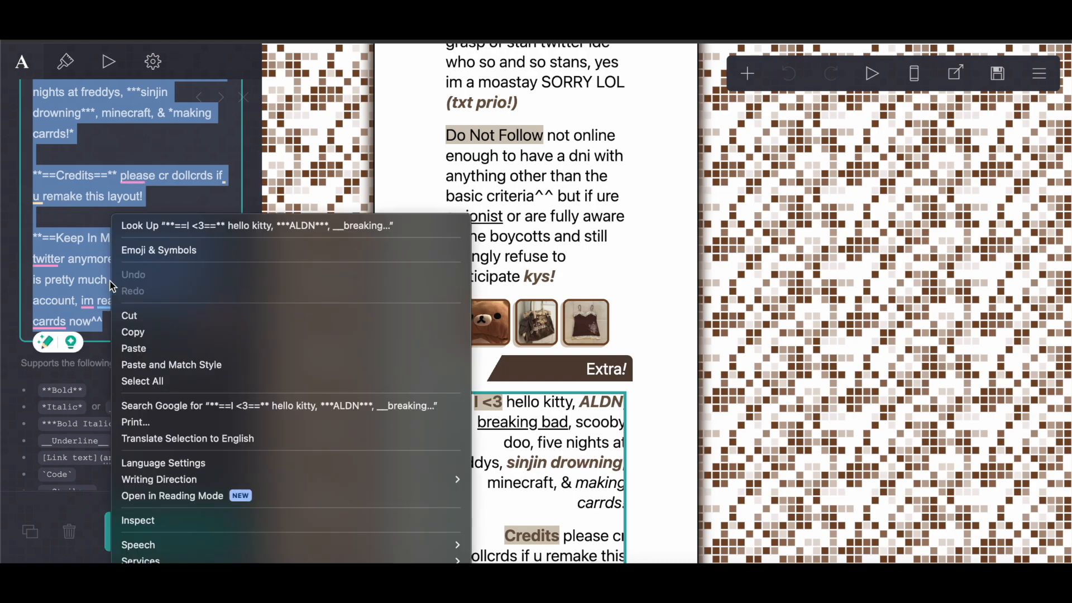
click(125, 332)
- Replace the placeholder content of the new info text element with the copied reference text
text(Text)
double_click(44, 99)
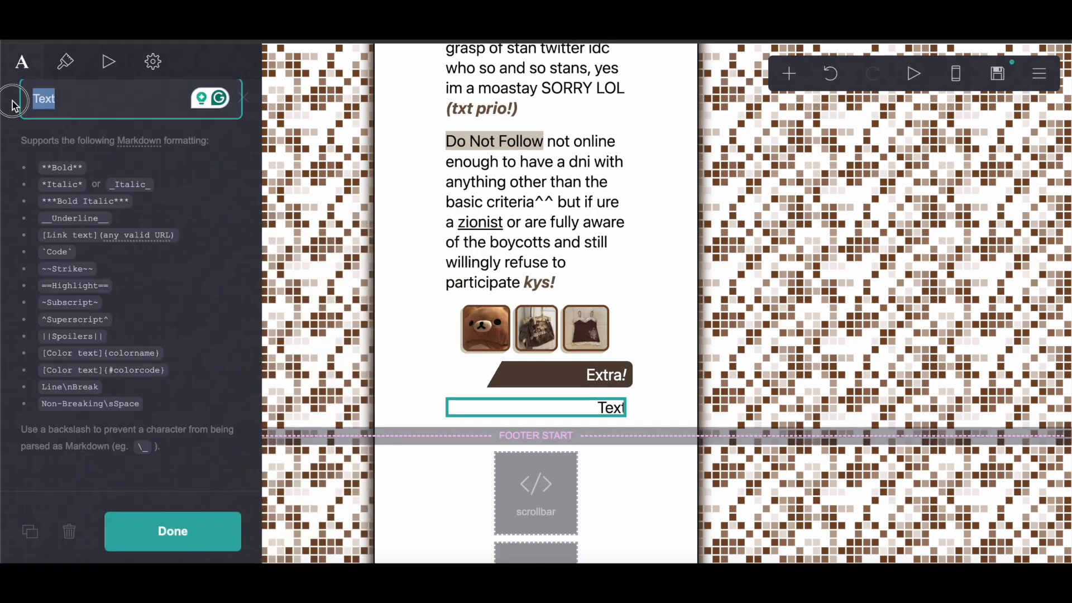
right_click(40, 101)
click(62, 234)
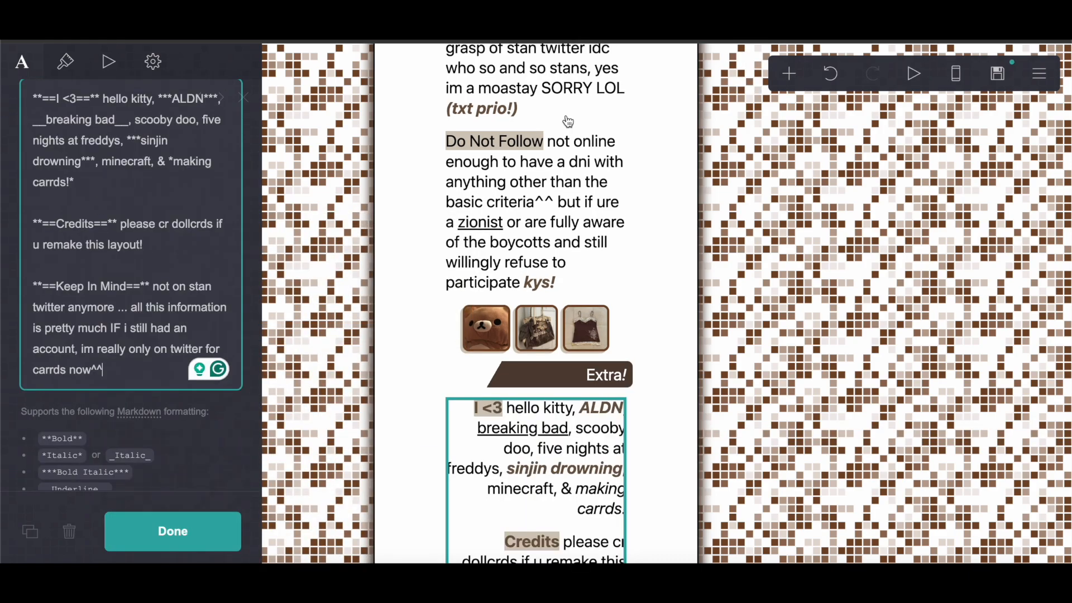
- Examine the linear gradient background settings of the Extra heading's container
click(1034, 78)
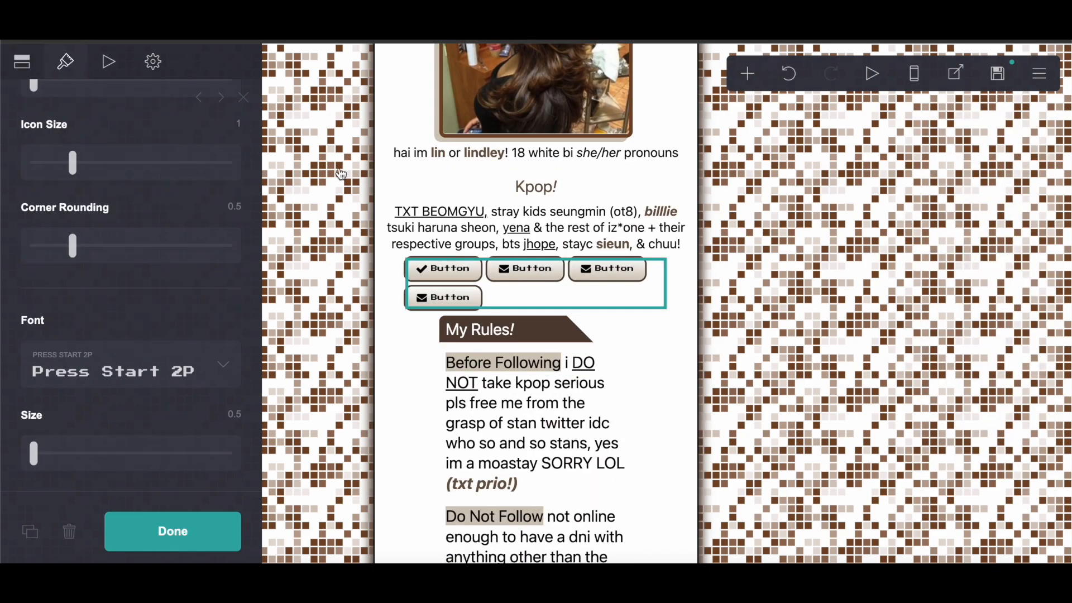
scroll(725, 414, down, 7)
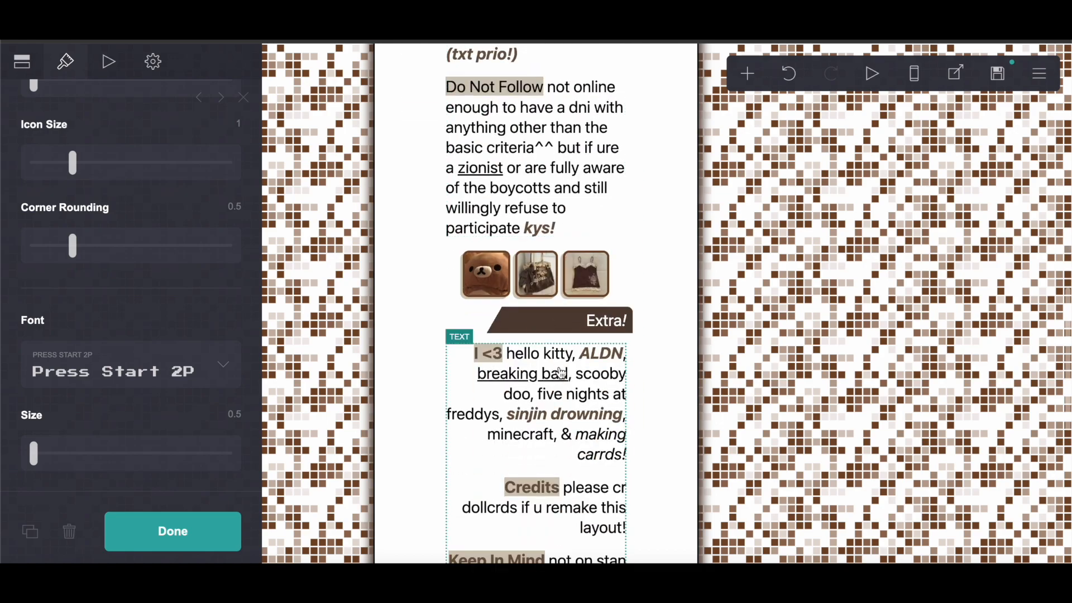
click(559, 309)
scroll(143, 314, down, 5)
scroll(143, 313, down, 5)
scroll(142, 314, down, 3)
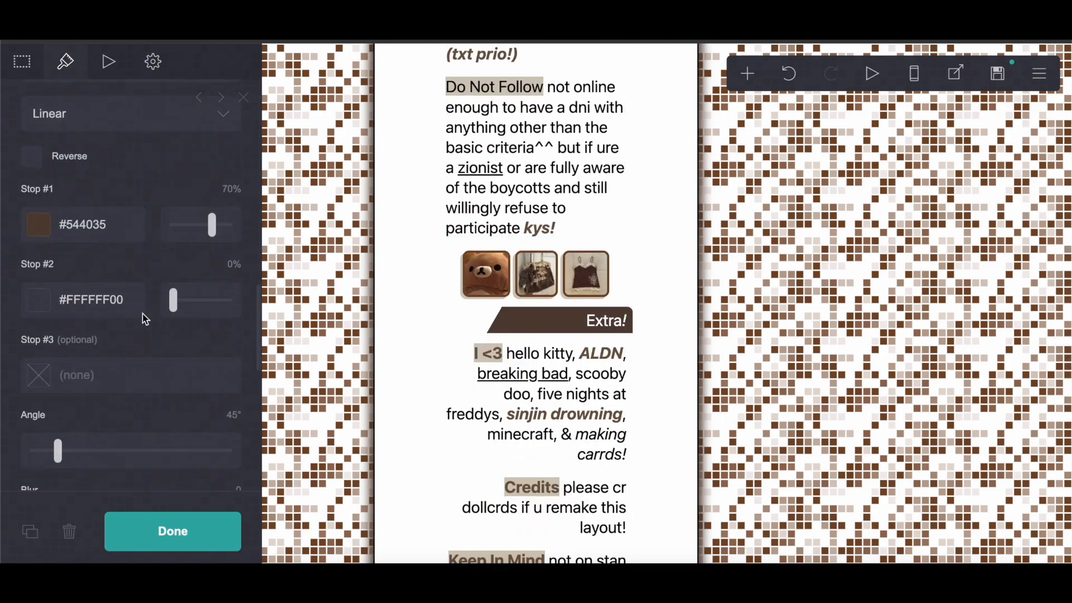
scroll(142, 314, down, 1)
scroll(98, 346, down, 4)
scroll(102, 350, up, 6)
scroll(102, 351, up, 5)
- Compare the corner rounding settings of the Extra and My Rules heading containers
click(469, 323)
click(386, 320)
scroll(112, 354, down, 10)
scroll(113, 353, up, 2)
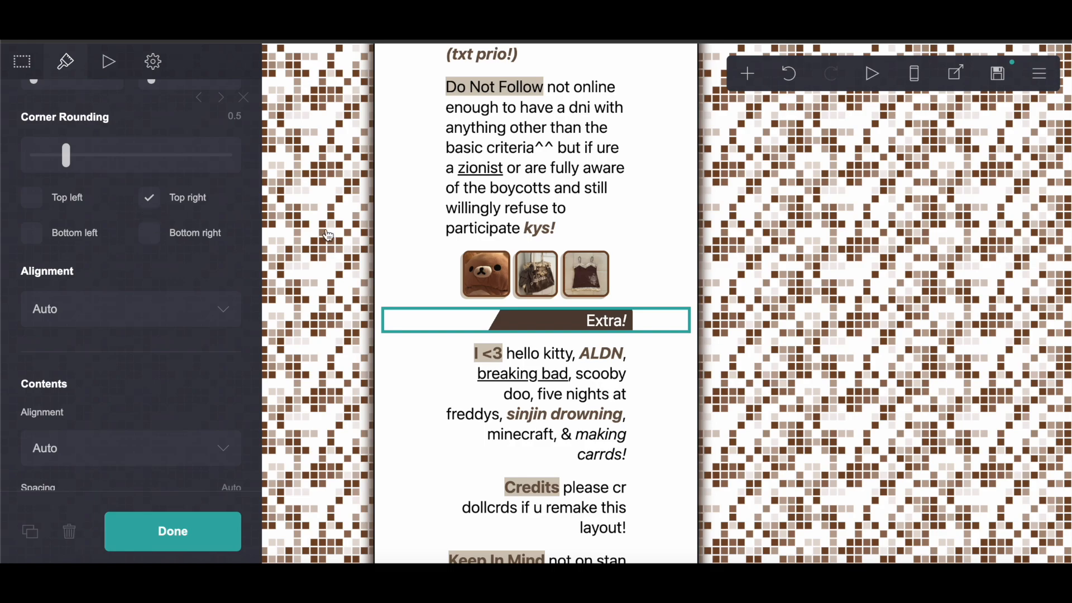
scroll(329, 236, up, 6)
click(418, 246)
scroll(106, 410, down, 10)
scroll(108, 410, up, 3)
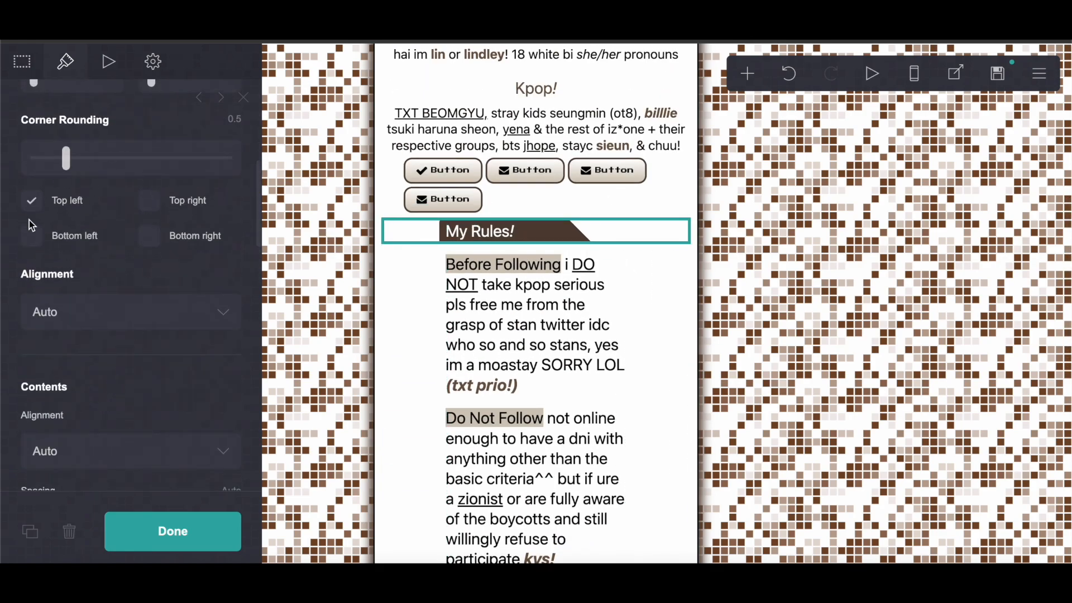
- Change the first button above the My Rules heading to the Email icon and label it Link
click(394, 184)
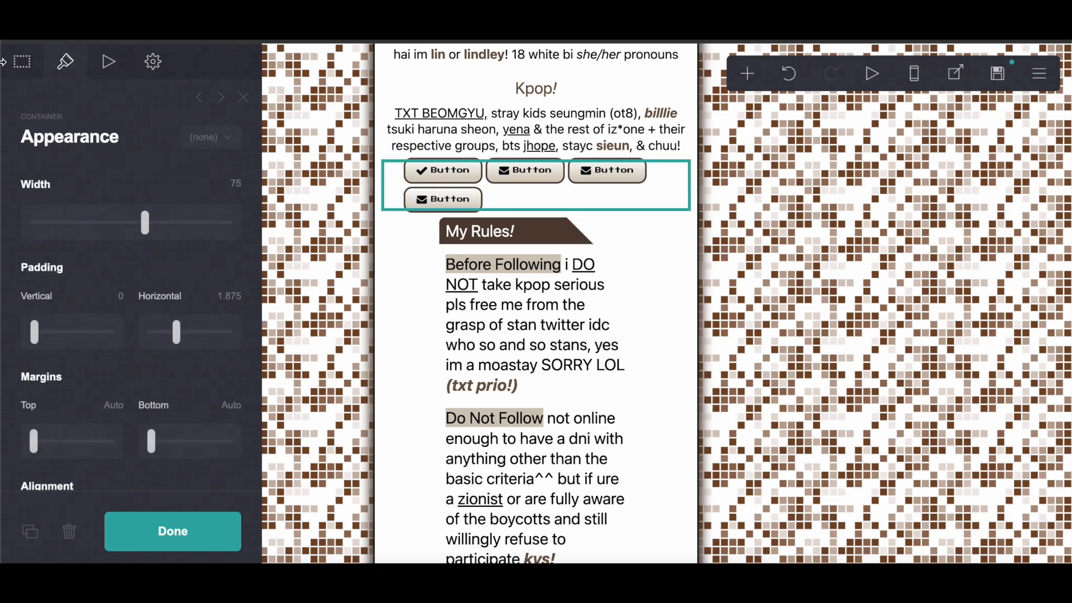
click(22, 63)
click(424, 184)
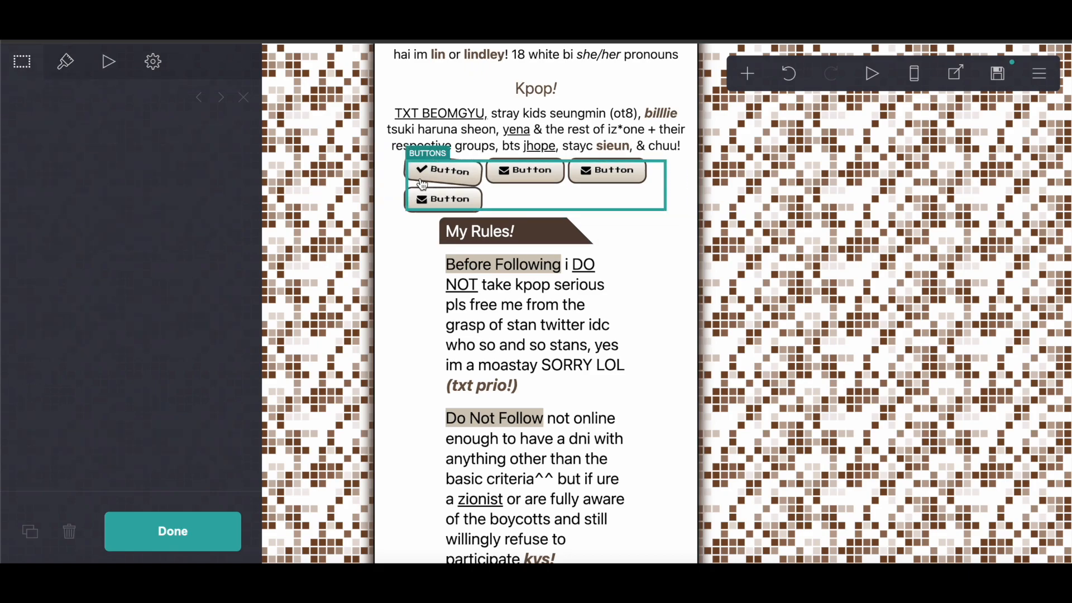
click(22, 66)
click(104, 192)
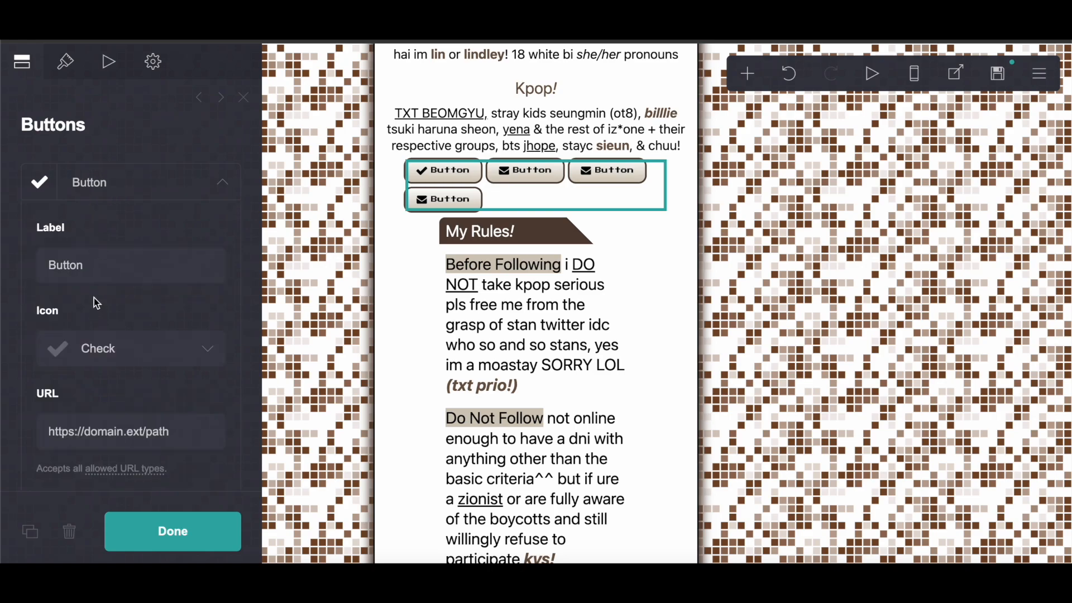
click(115, 335)
scroll(85, 246, up, 3)
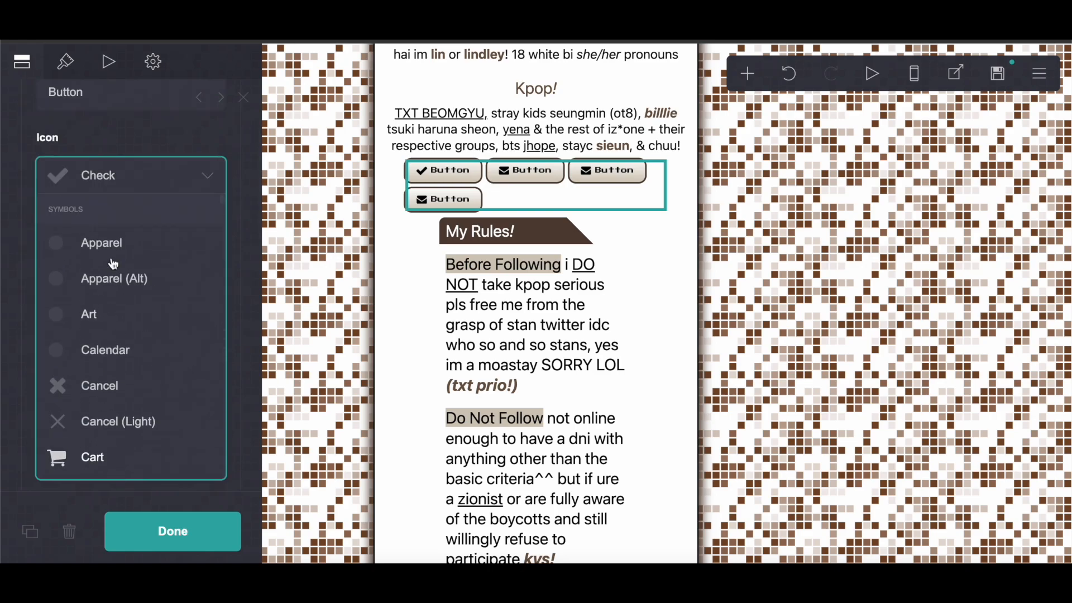
scroll(113, 265, down, 7)
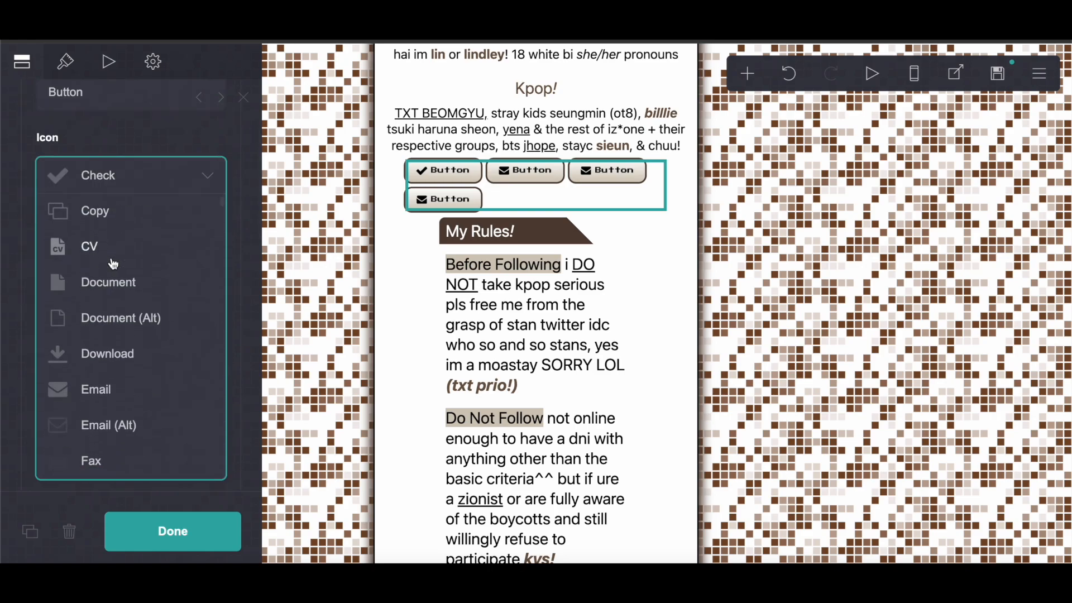
click(48, 388)
drag(87, 92, 41, 104)
text(Link)
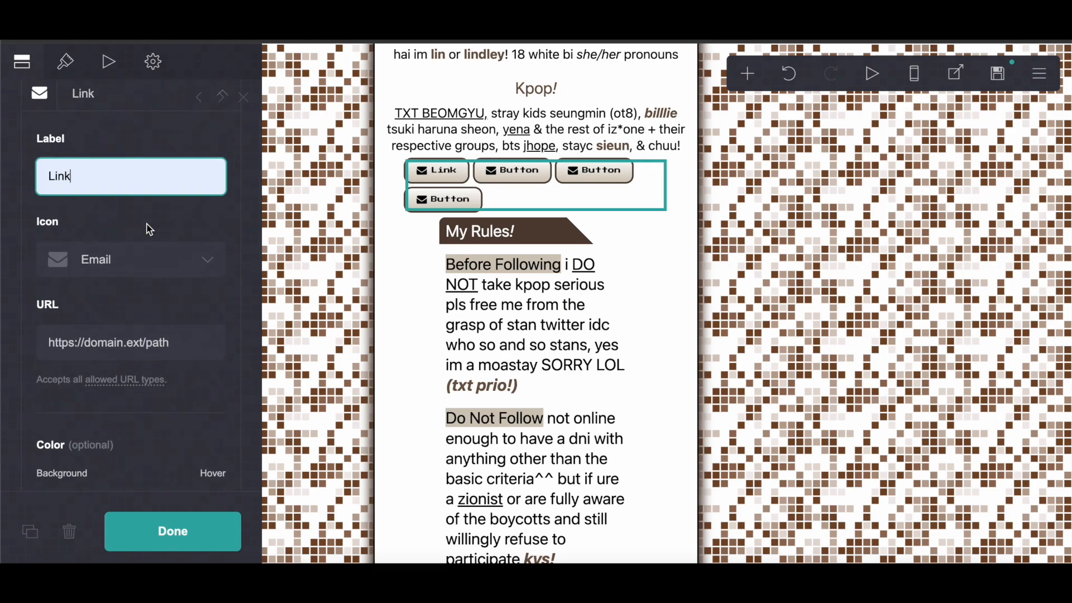
- Change the label of the second button in the buttons element to Link
click(101, 100)
click(92, 235)
drag(85, 311, 47, 311)
text(l)
click(115, 356)
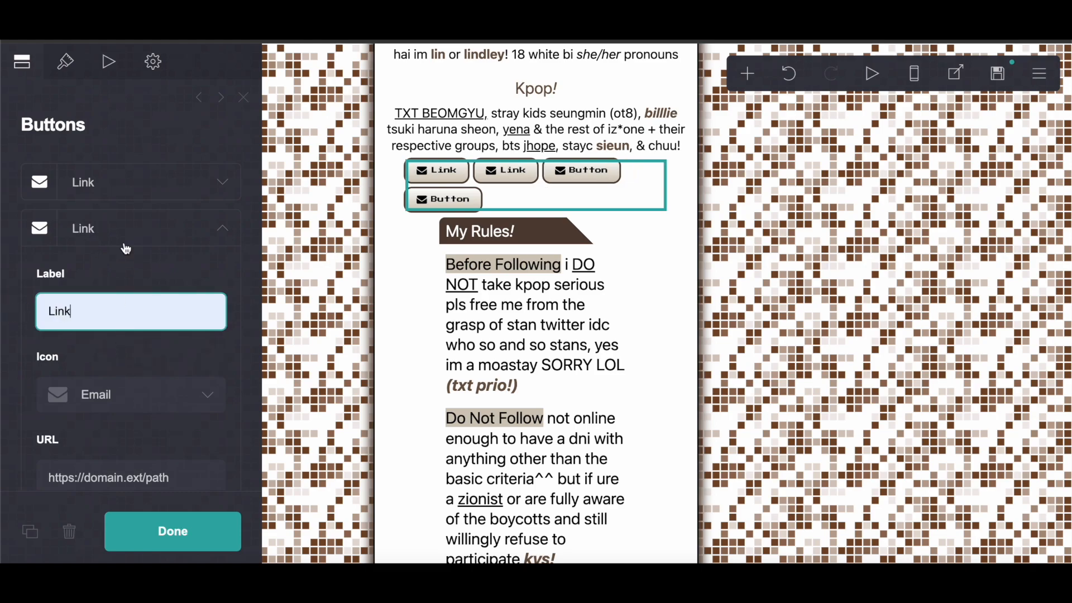
click(116, 234)
- Change the label of the third button in the buttons element to Link
click(115, 280)
scroll(134, 366, down, 3)
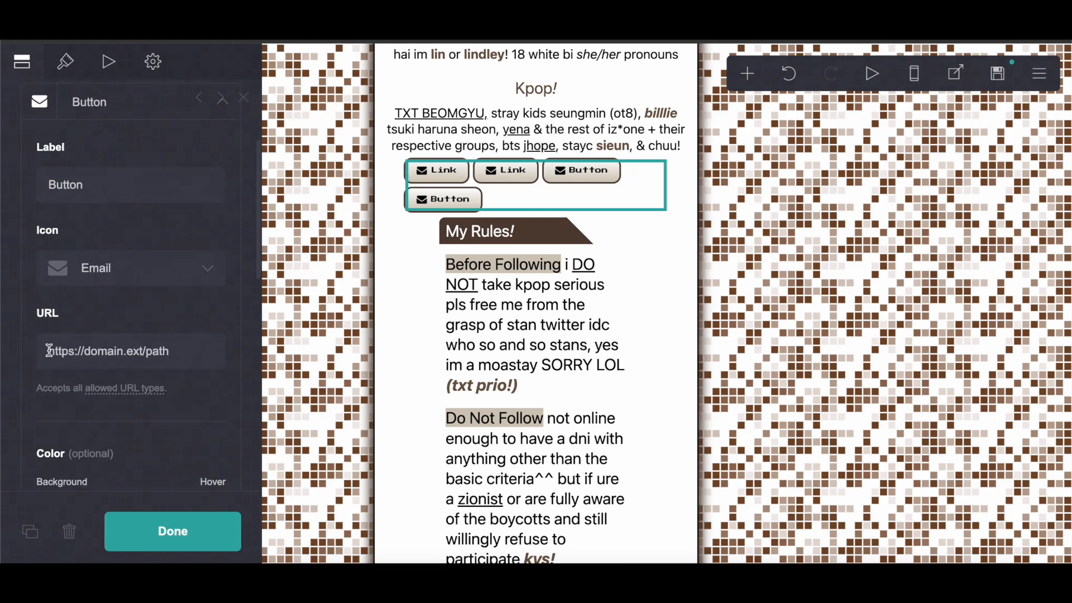
click(84, 185)
double_click(84, 184)
key(BackSpace)
text(li)
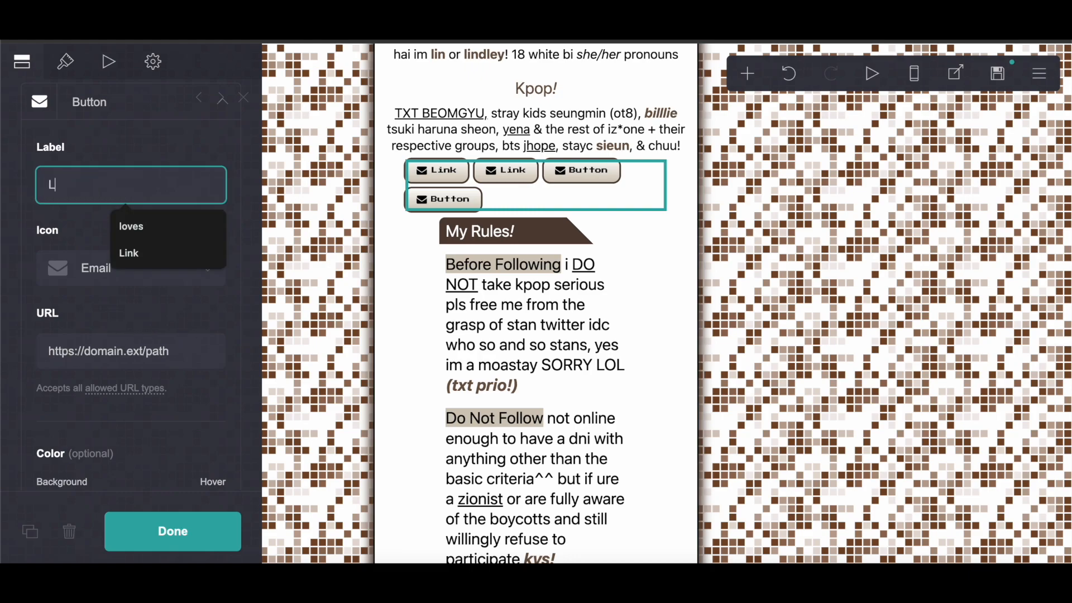
click(147, 249)
click(89, 119)
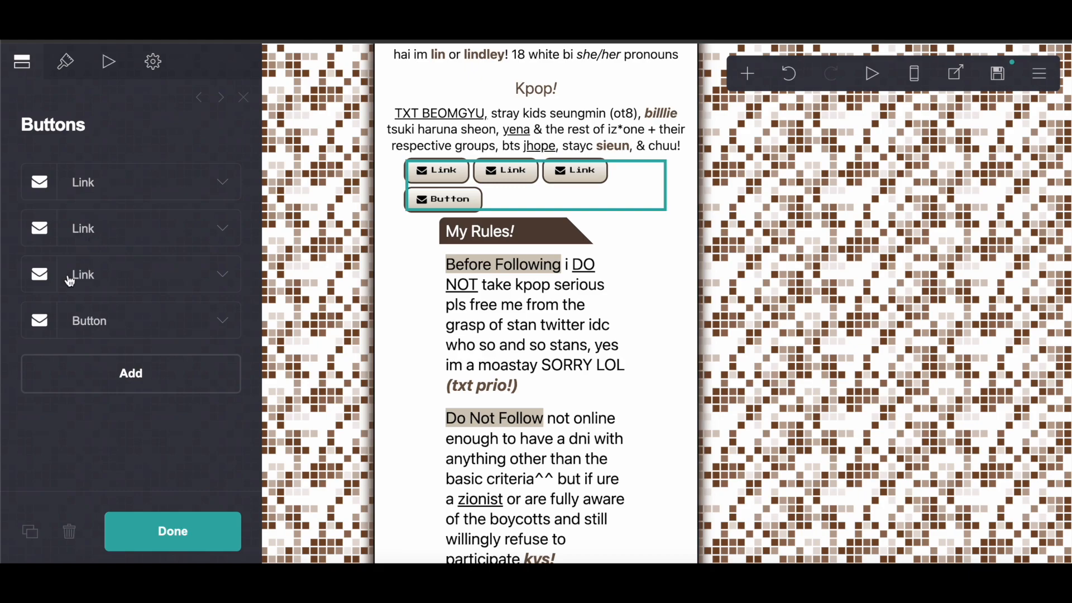
- Change the label of the fourth button to Link and finish editing the buttons element
click(75, 317)
click(131, 422)
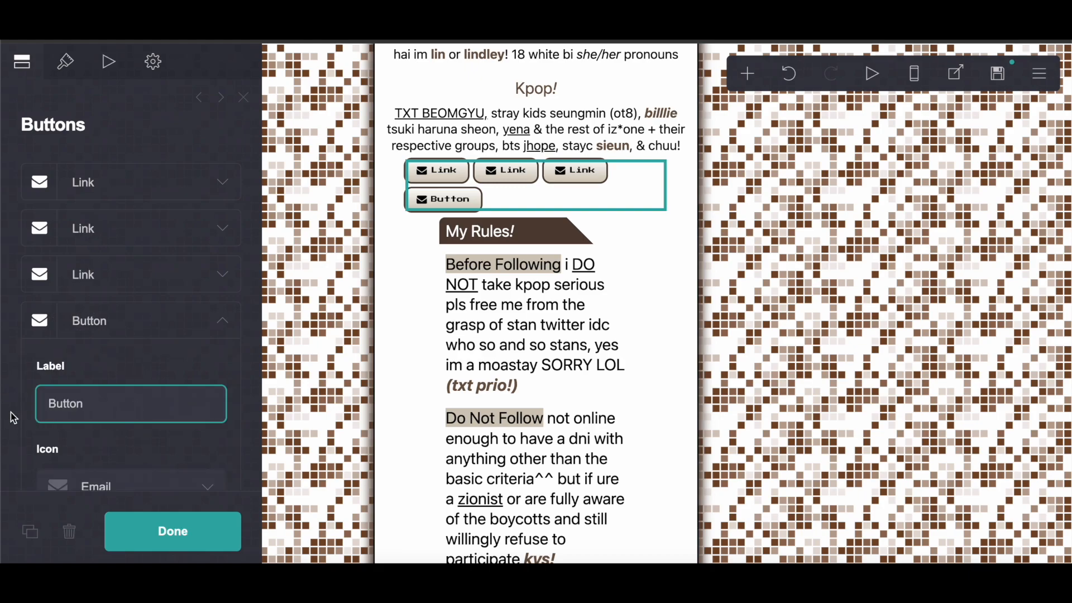
drag(102, 412, 37, 406)
text(Link)
click(173, 531)
- Publish the site changes to its existing .carrd.co URL, asdfghjklwertyui
click(1040, 73)
click(927, 128)
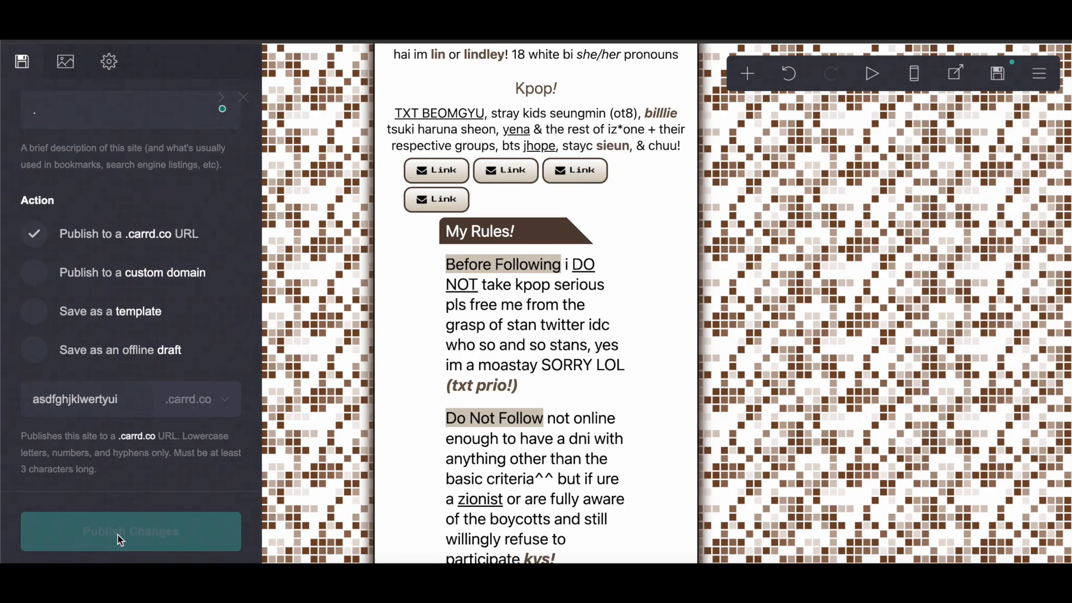
click(120, 540)
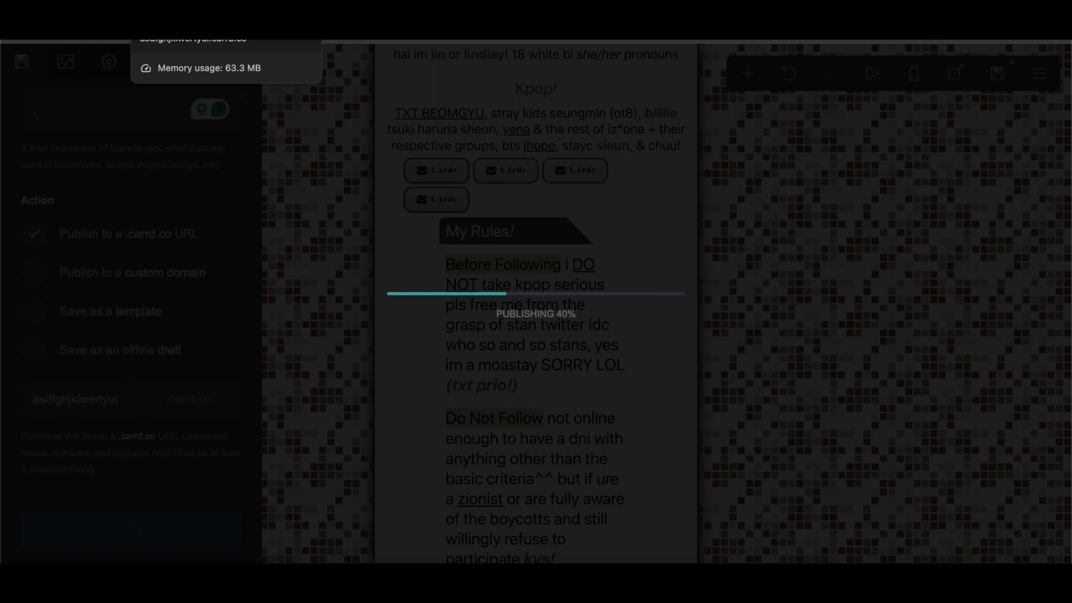